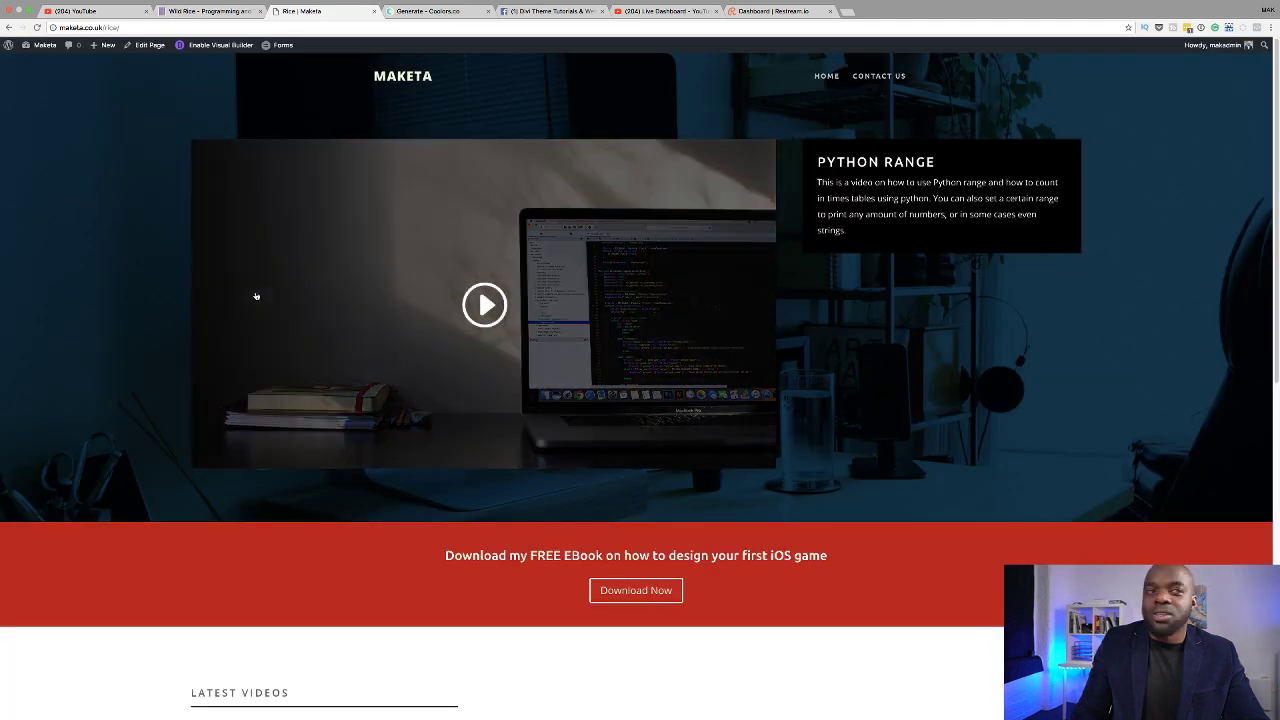
# Step: Examine the finished Rice page's layout, from the featured video and ebook call to action to the latest videos grid
pyautogui.scroll(-3, 346, 417)
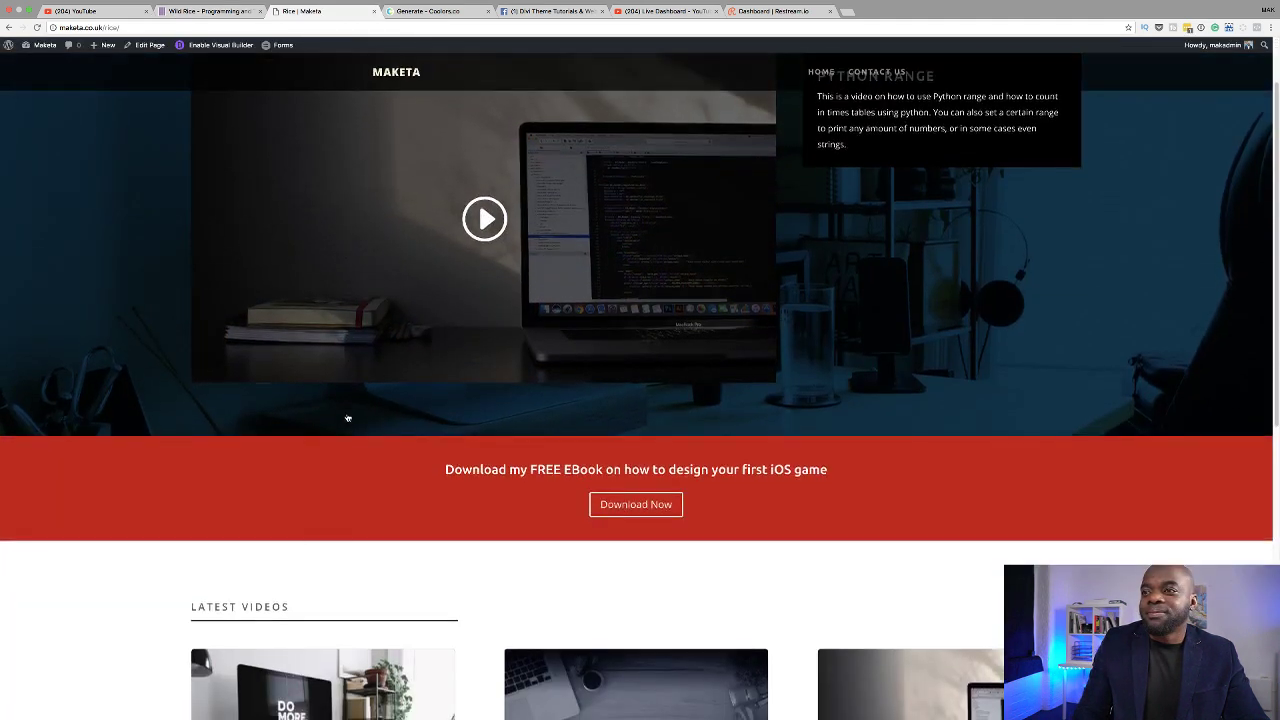
pyautogui.scroll(3, 348, 417)
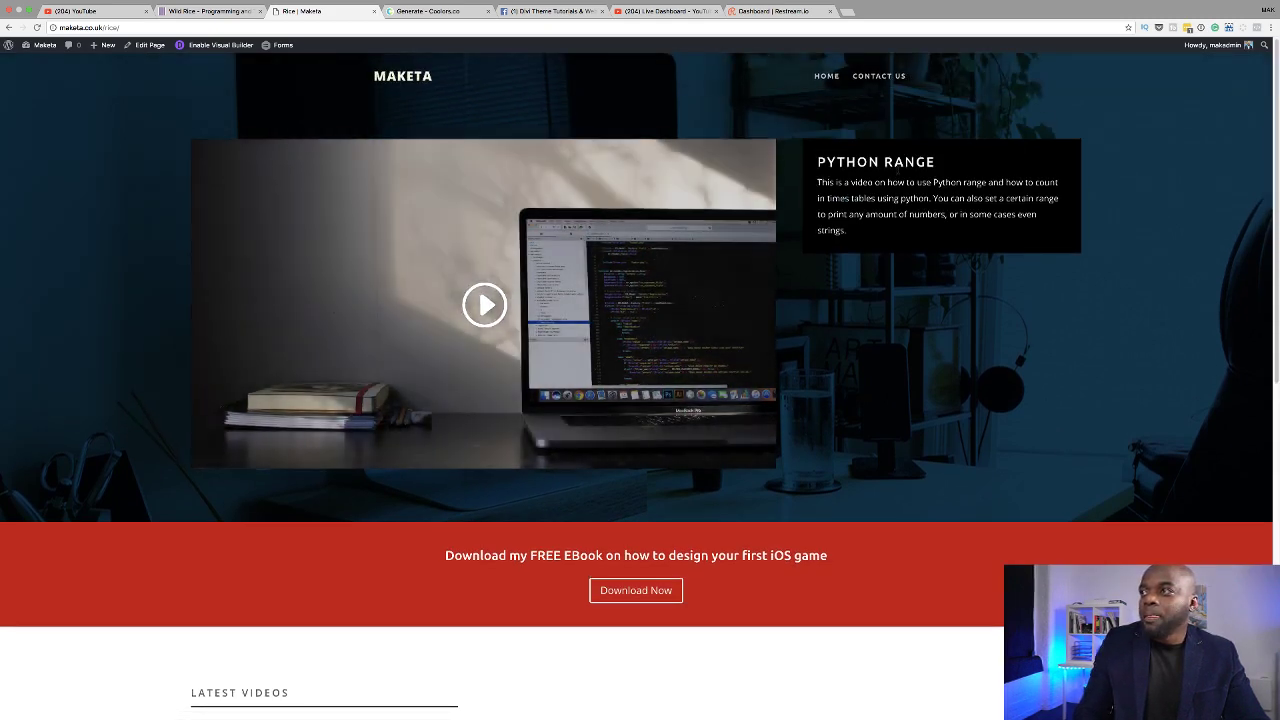
pyautogui.moveTo(818, 161); pyautogui.dragTo(935, 162)
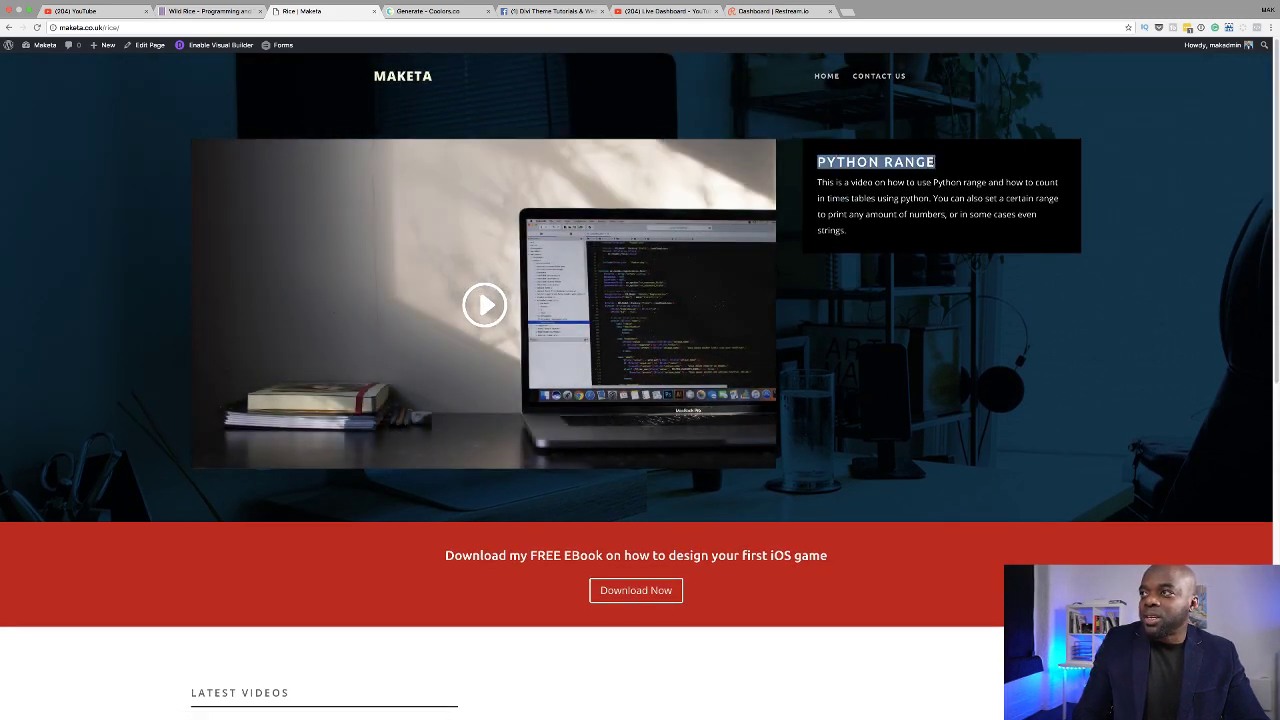
pyautogui.scroll(-1, 147, 447)
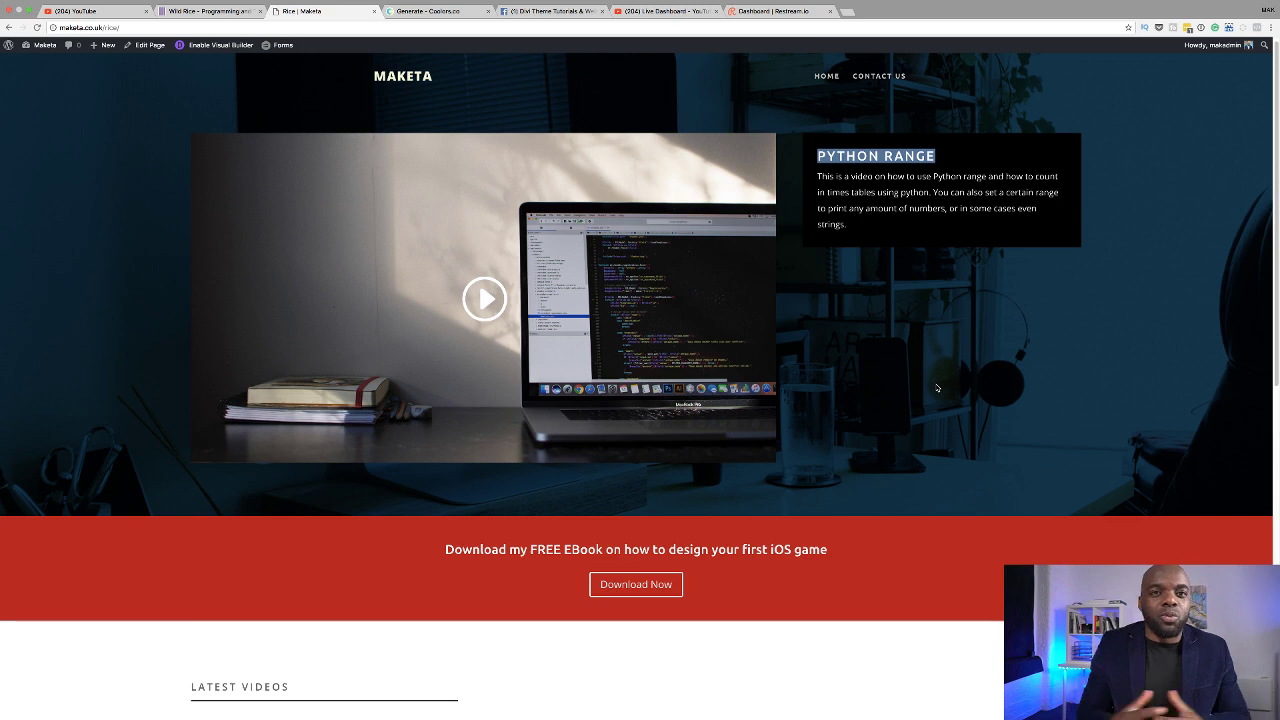
pyautogui.scroll(-5, 634, 614)
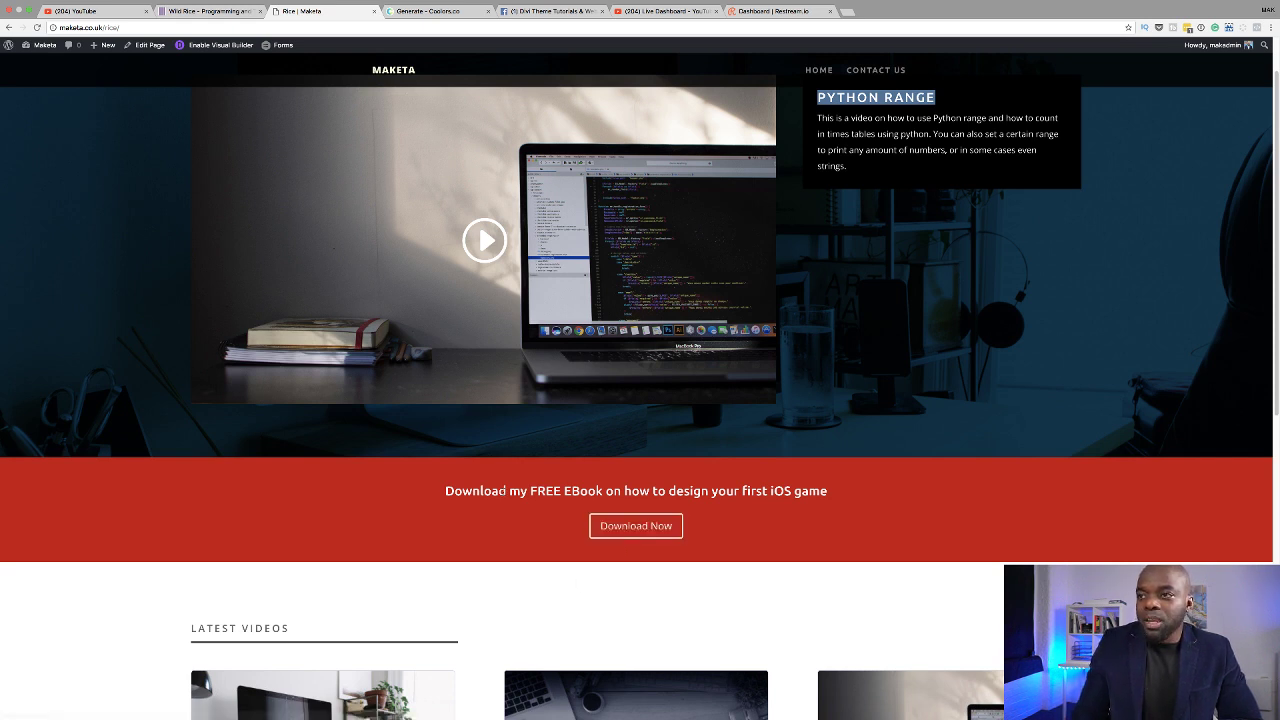
pyautogui.scroll(-5, 494, 583)
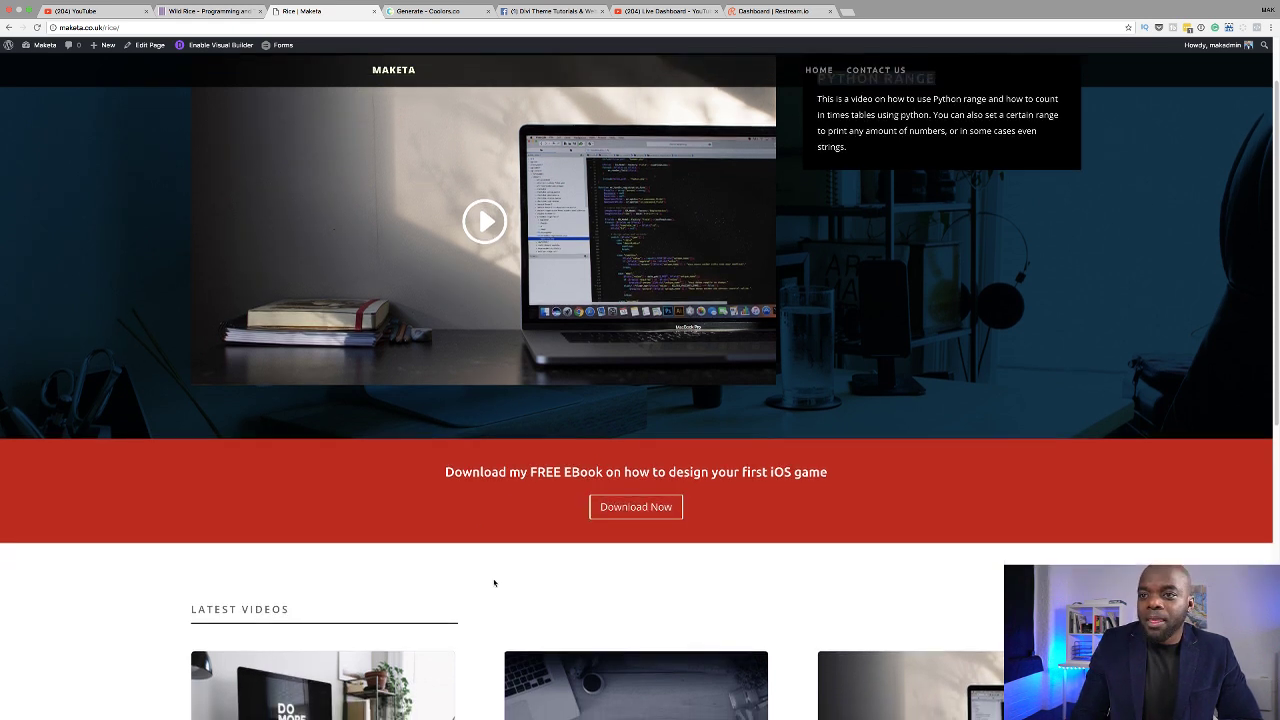
pyautogui.scroll(-1, 494, 583)
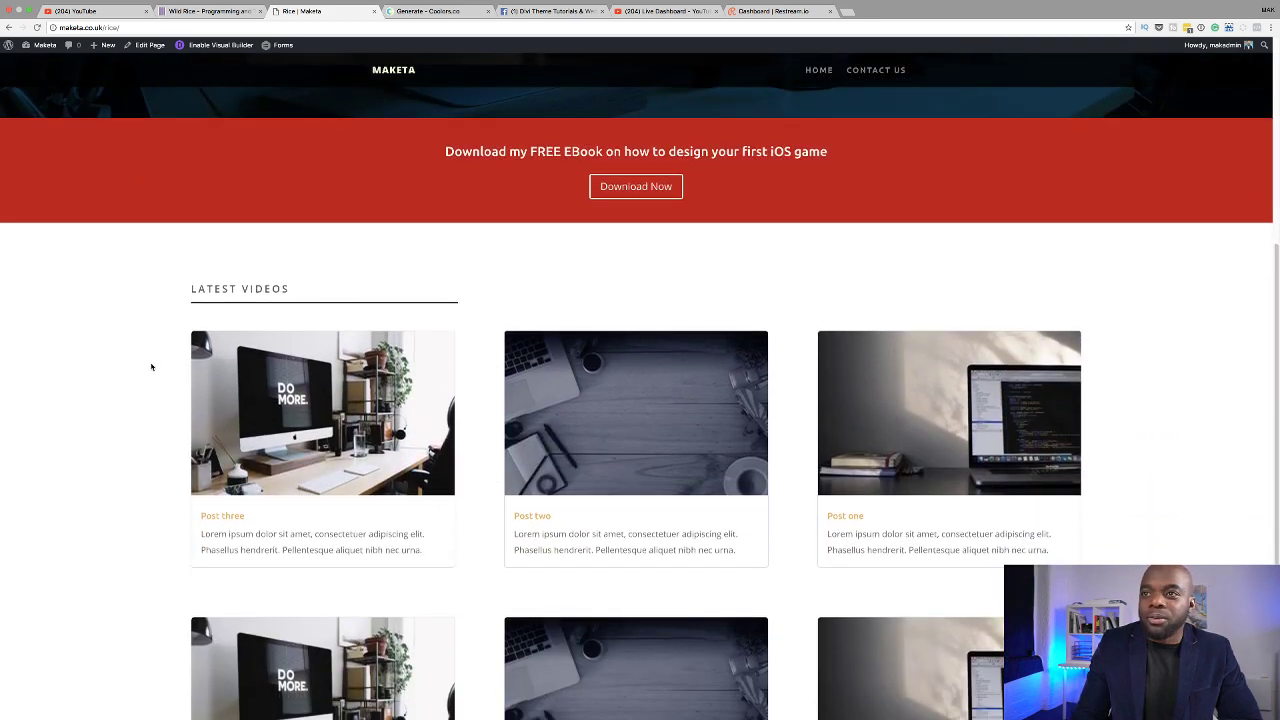
pyautogui.scroll(-4, 151, 364)
pyautogui.scroll(12, 150, 371)
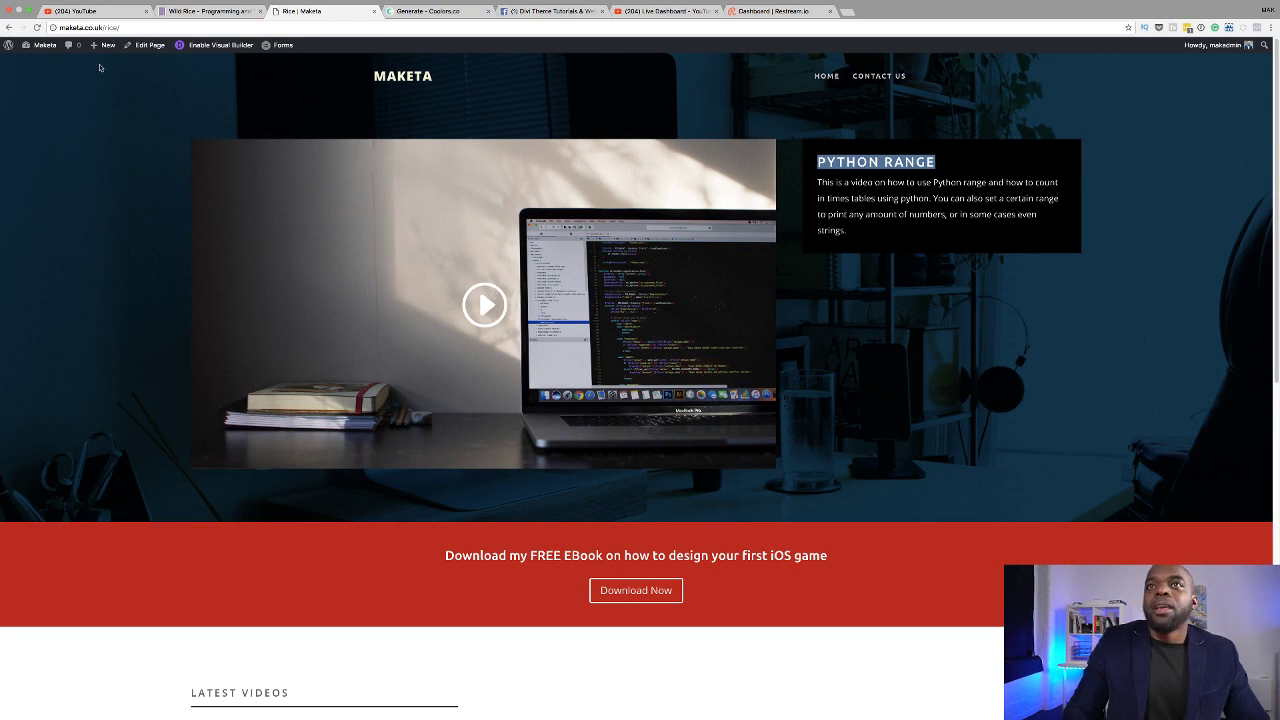
# Step: Add a new WordPress page titled "wild rice" and open it in the Divi Visual Builder
pyautogui.moveTo(46, 50)
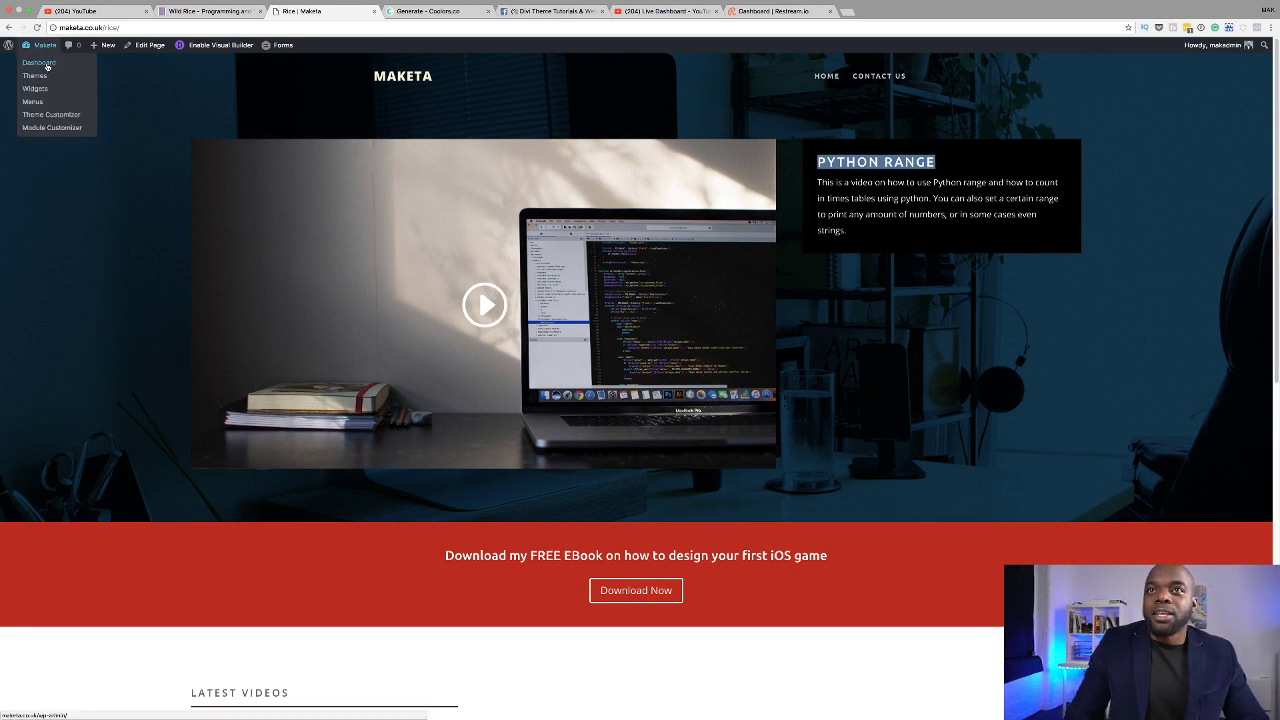
pyautogui.click(46, 66)
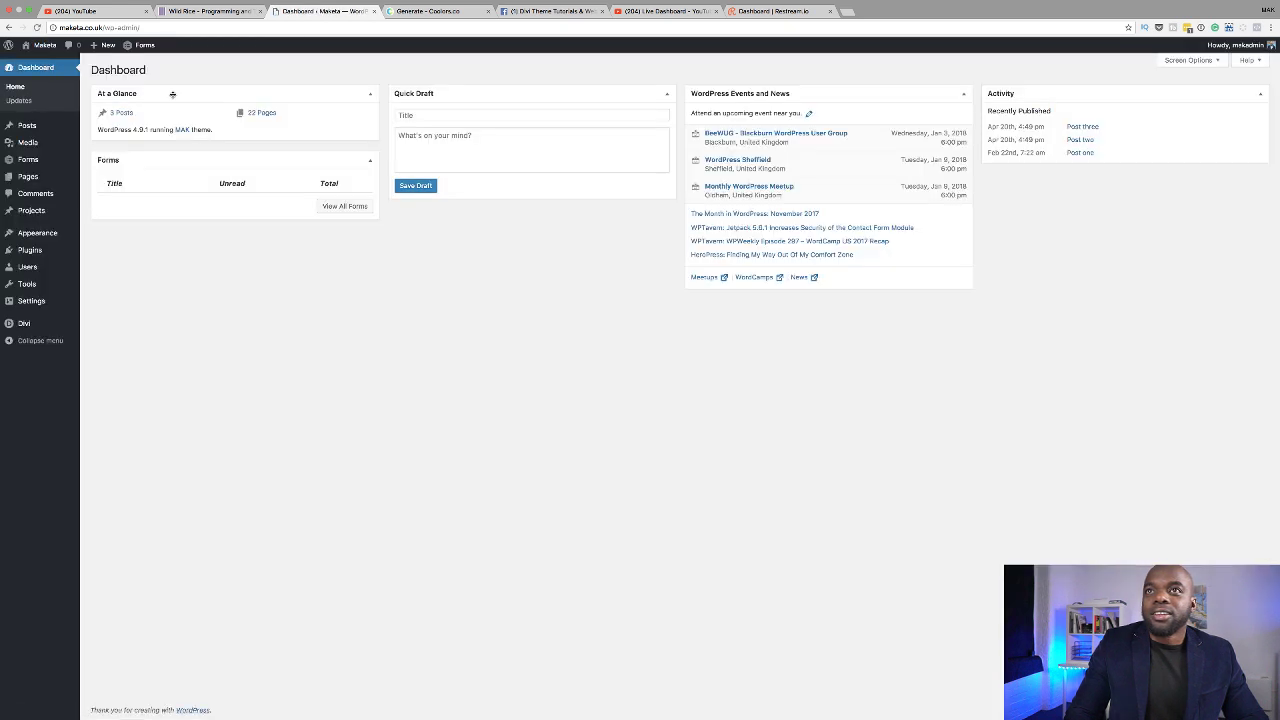
pyautogui.moveTo(47, 143)
pyautogui.moveTo(35, 177)
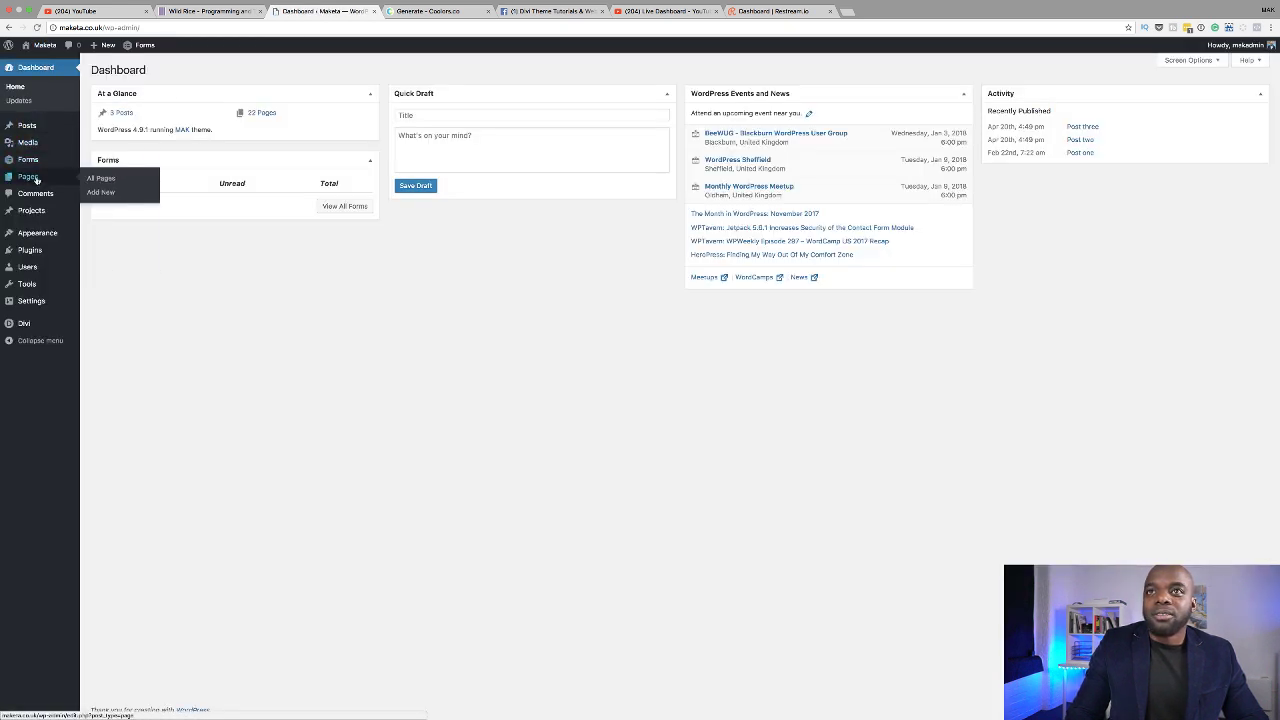
pyautogui.click(107, 193)
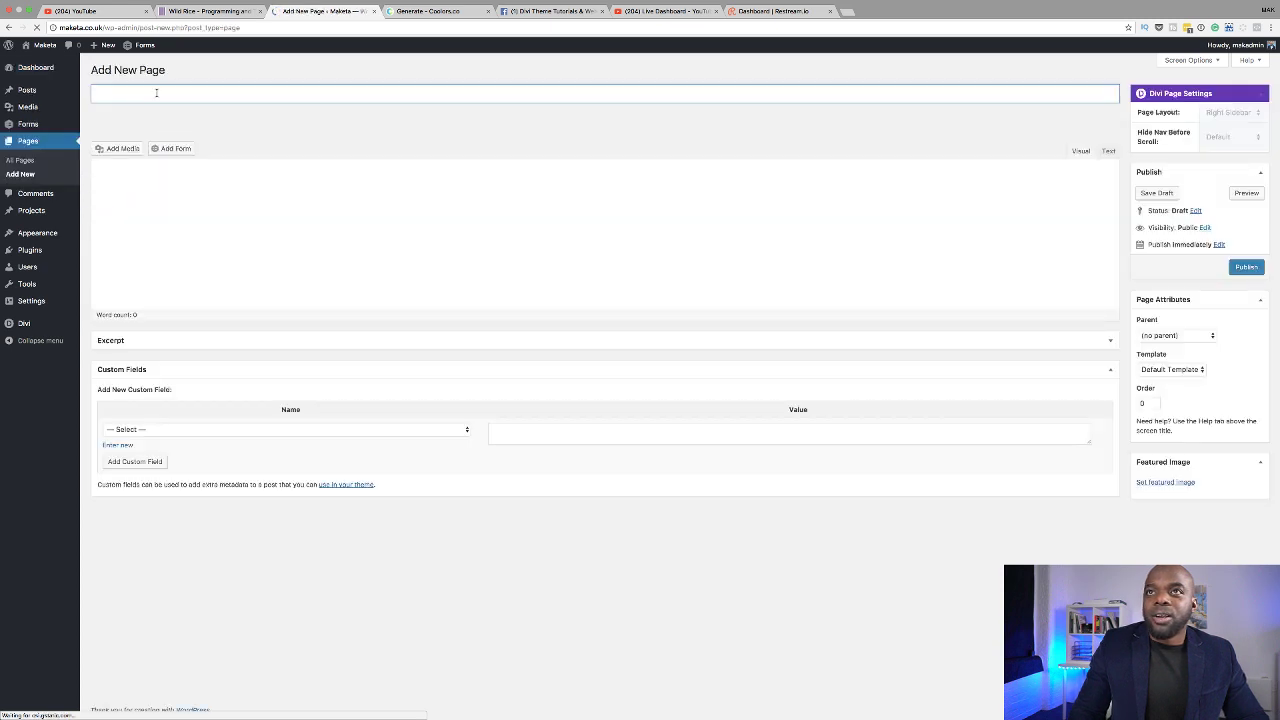
pyautogui.write('W')
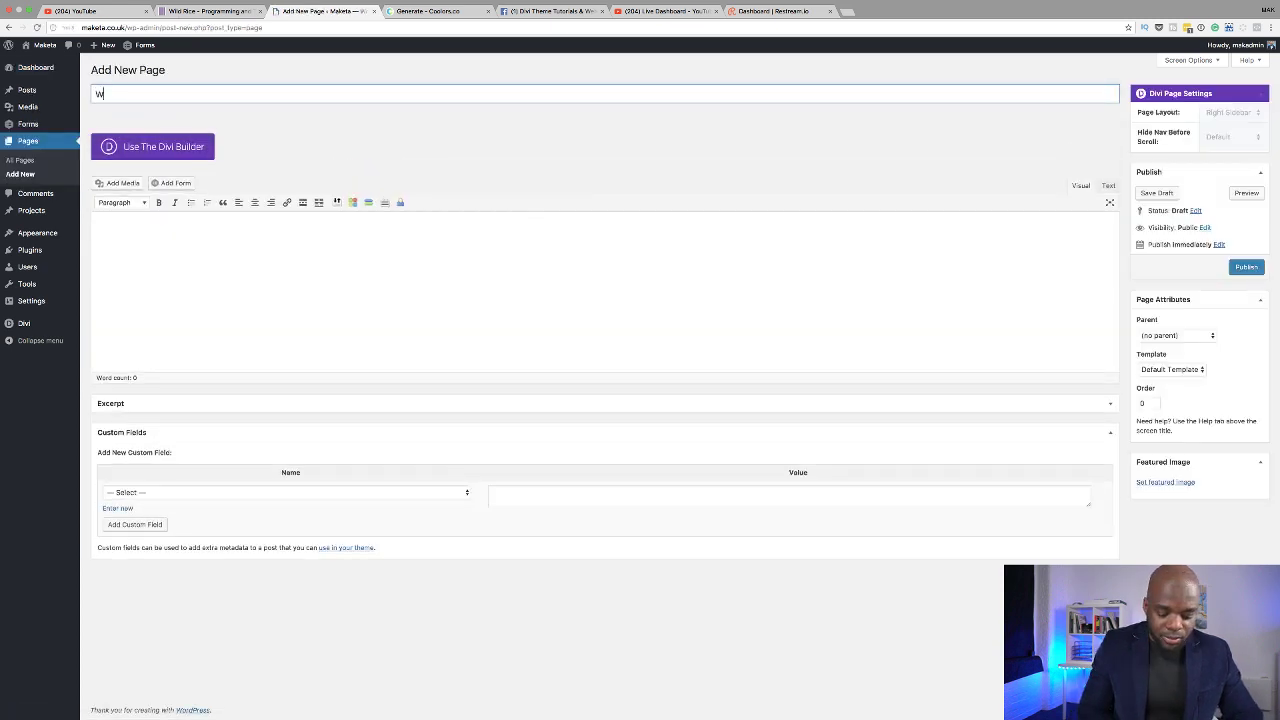
pyautogui.write('ild r')
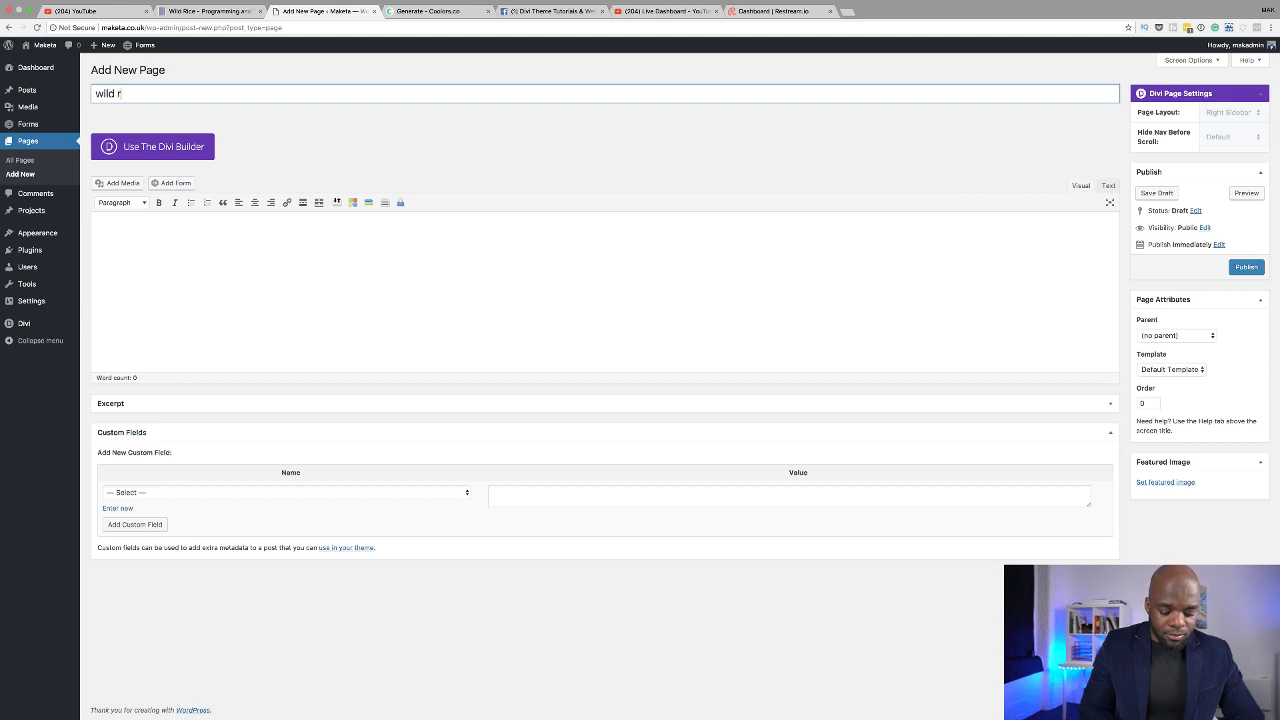
pyautogui.write('ice')
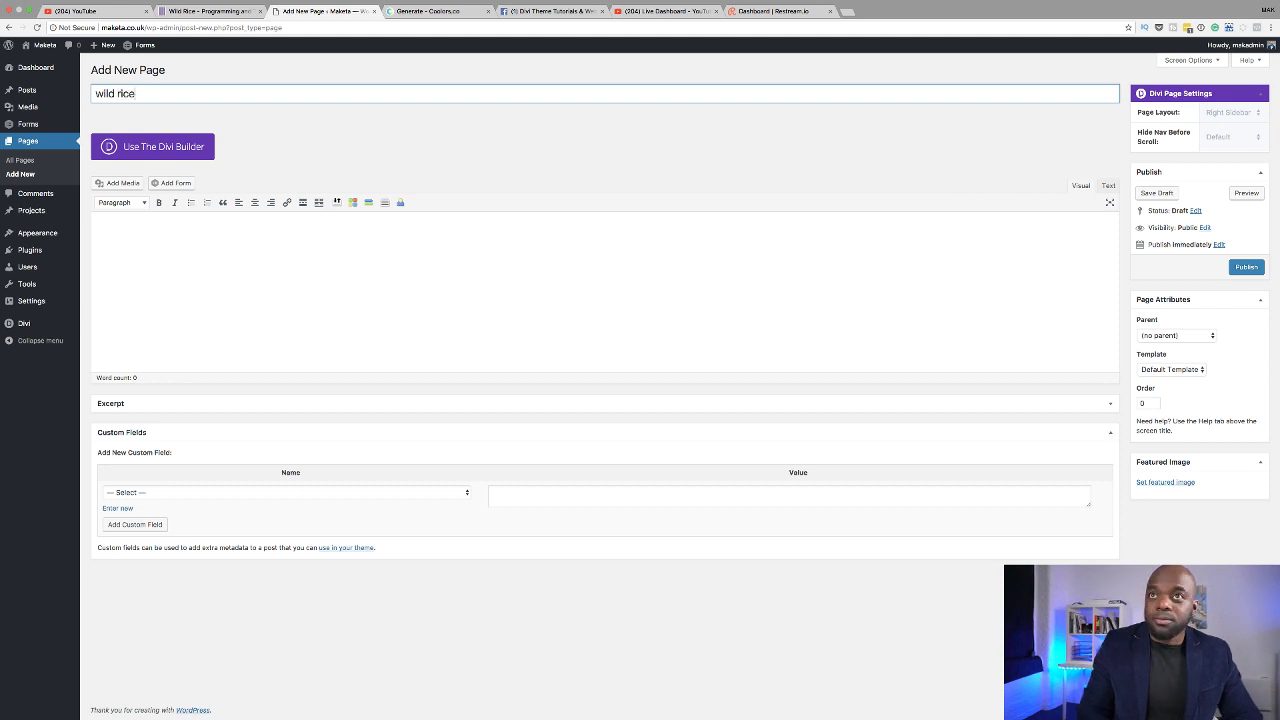
pyautogui.click(157, 148)
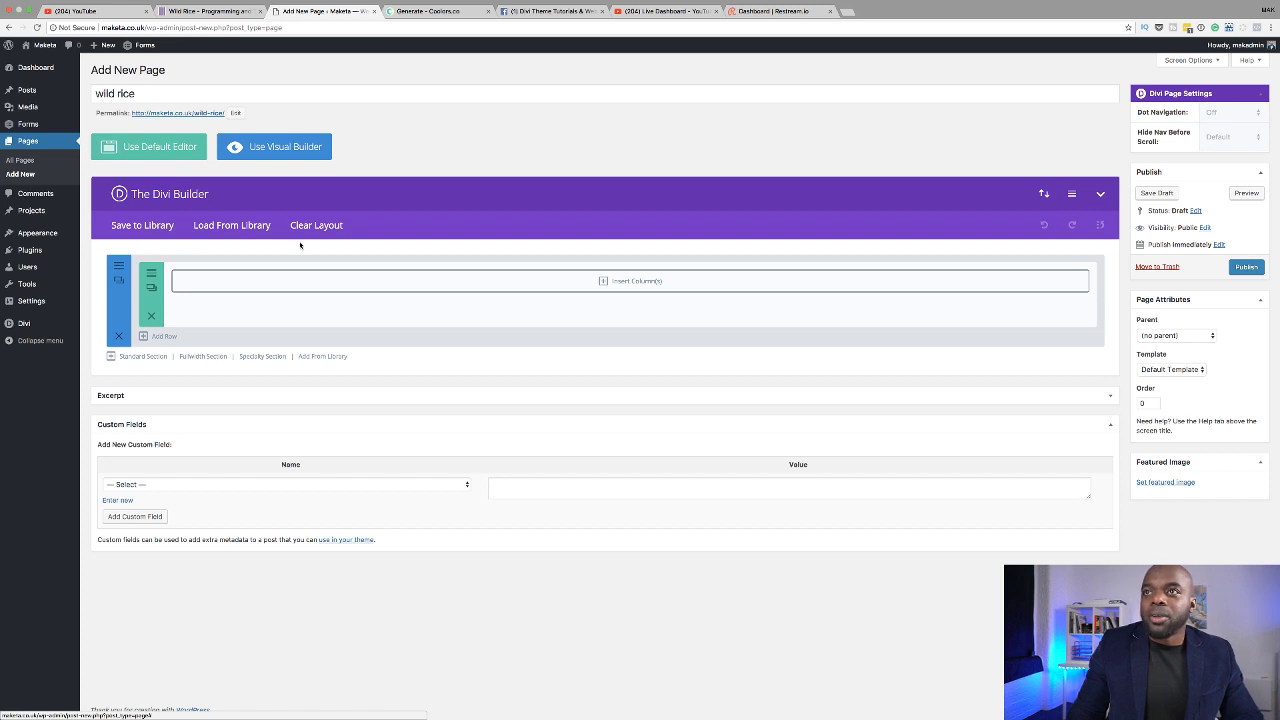
pyautogui.click(285, 147)
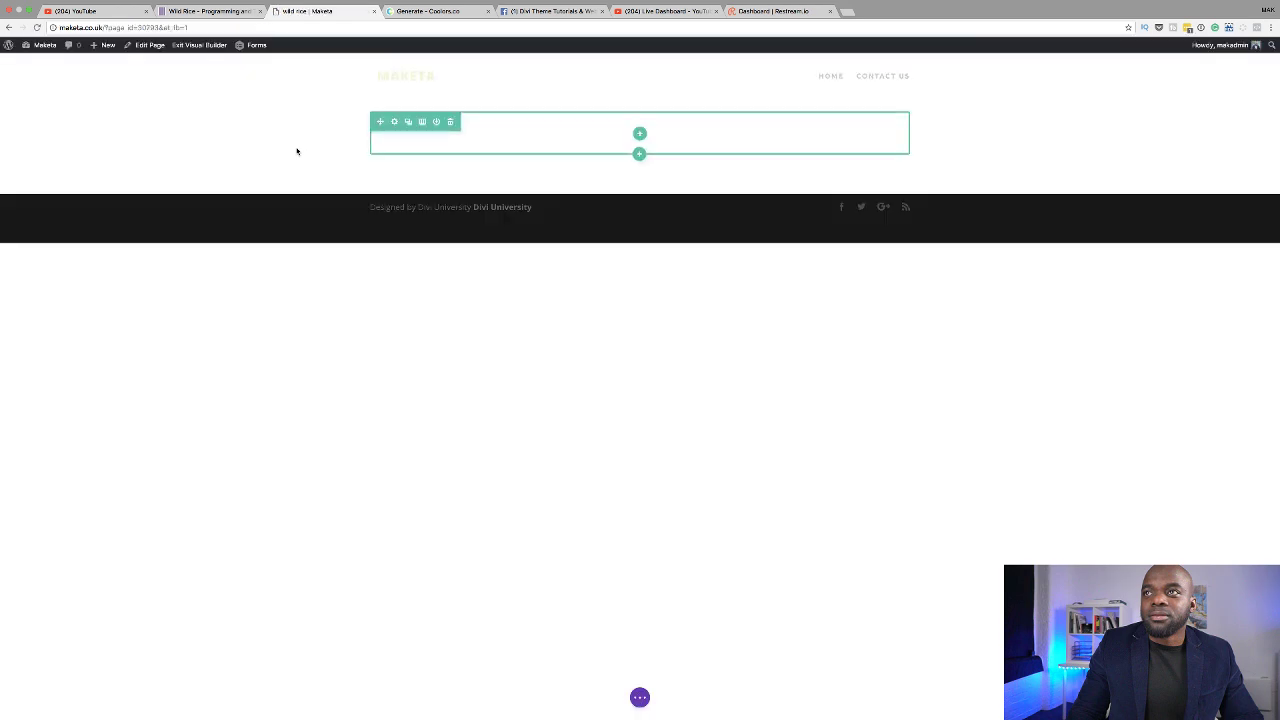
# Step: Set the empty section's background image to Hero.jpg, the "Do More" desk photo, from the media library
pyautogui.moveTo(71, 150)
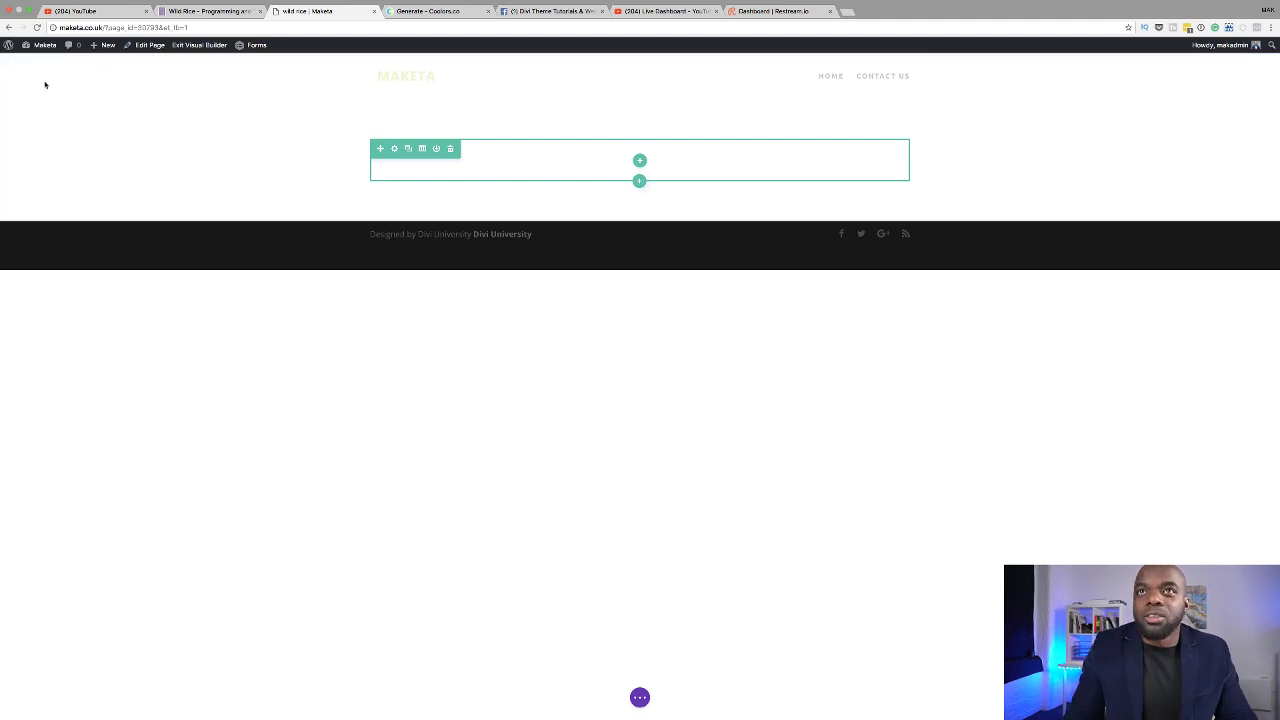
pyautogui.moveTo(25, 112)
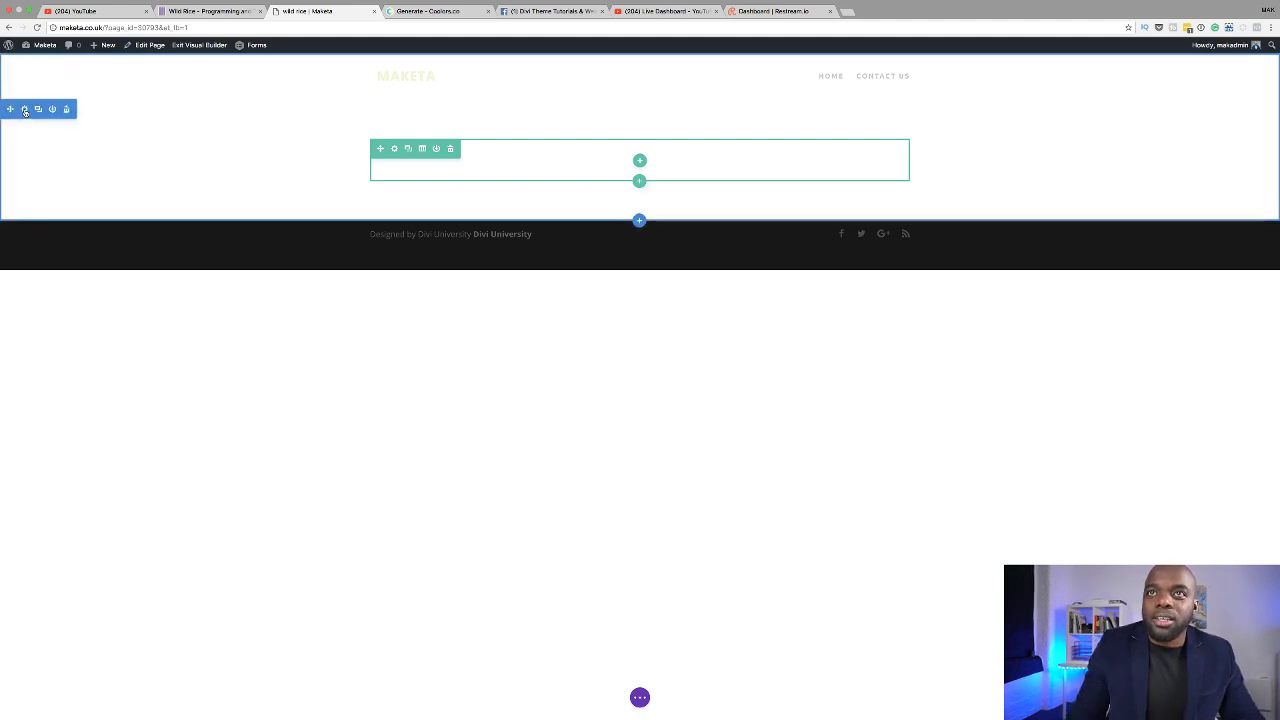
pyautogui.click(24, 109)
pyautogui.click(40, 140)
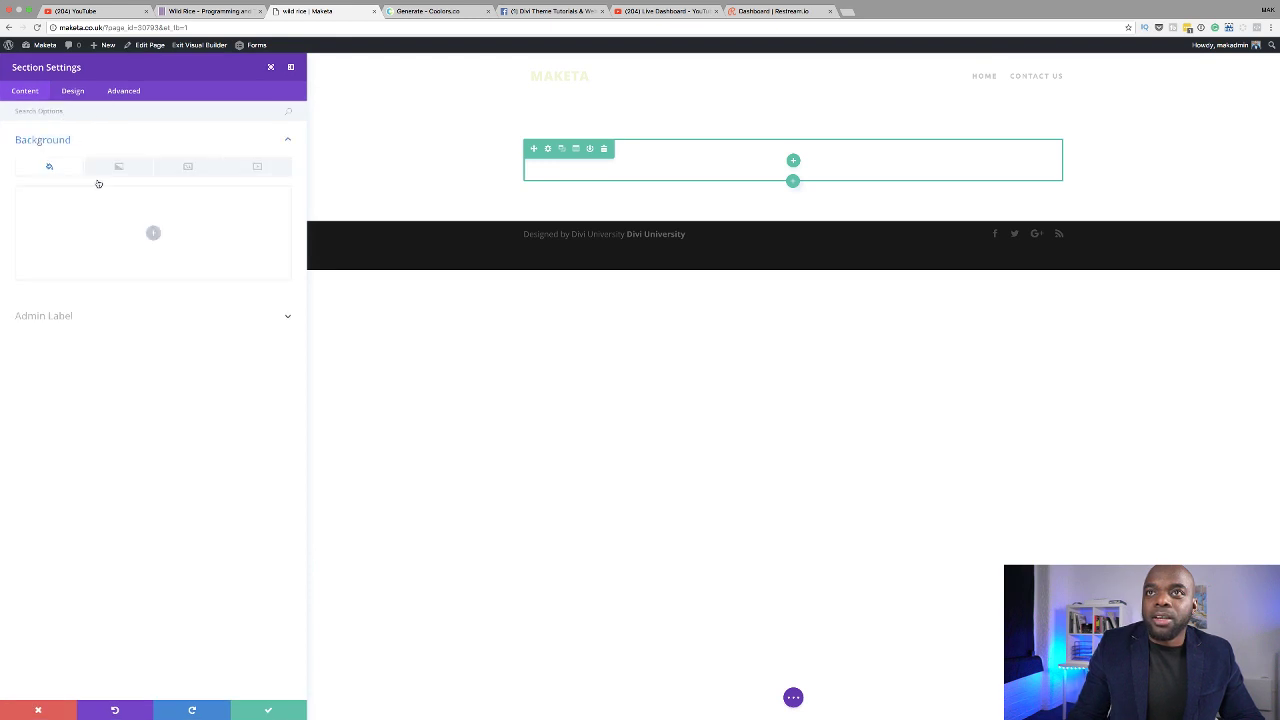
pyautogui.click(190, 167)
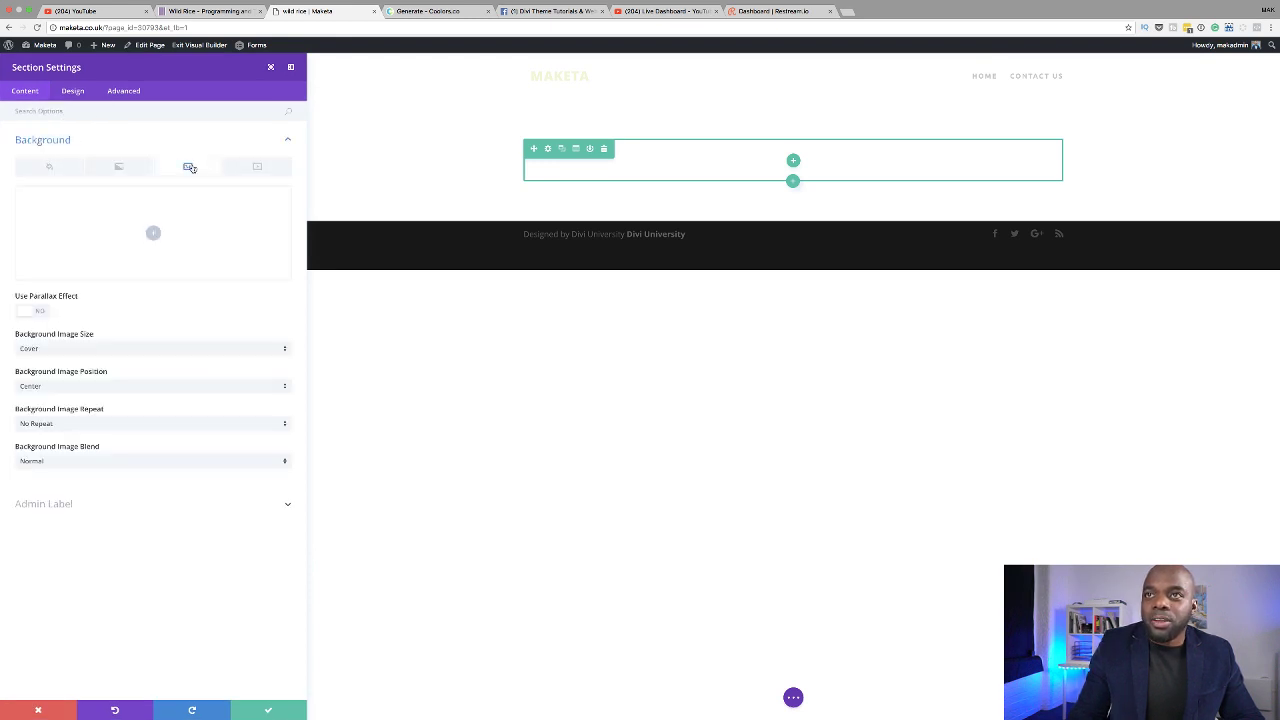
pyautogui.click(154, 236)
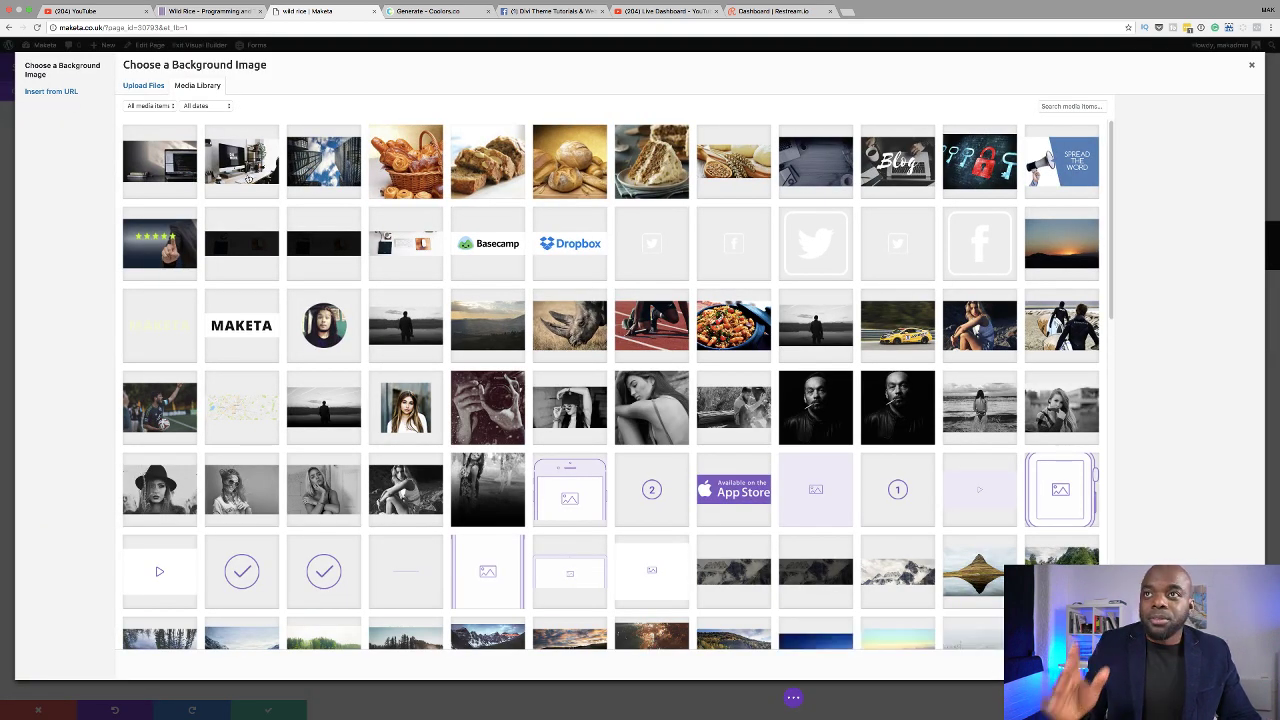
pyautogui.click(251, 169)
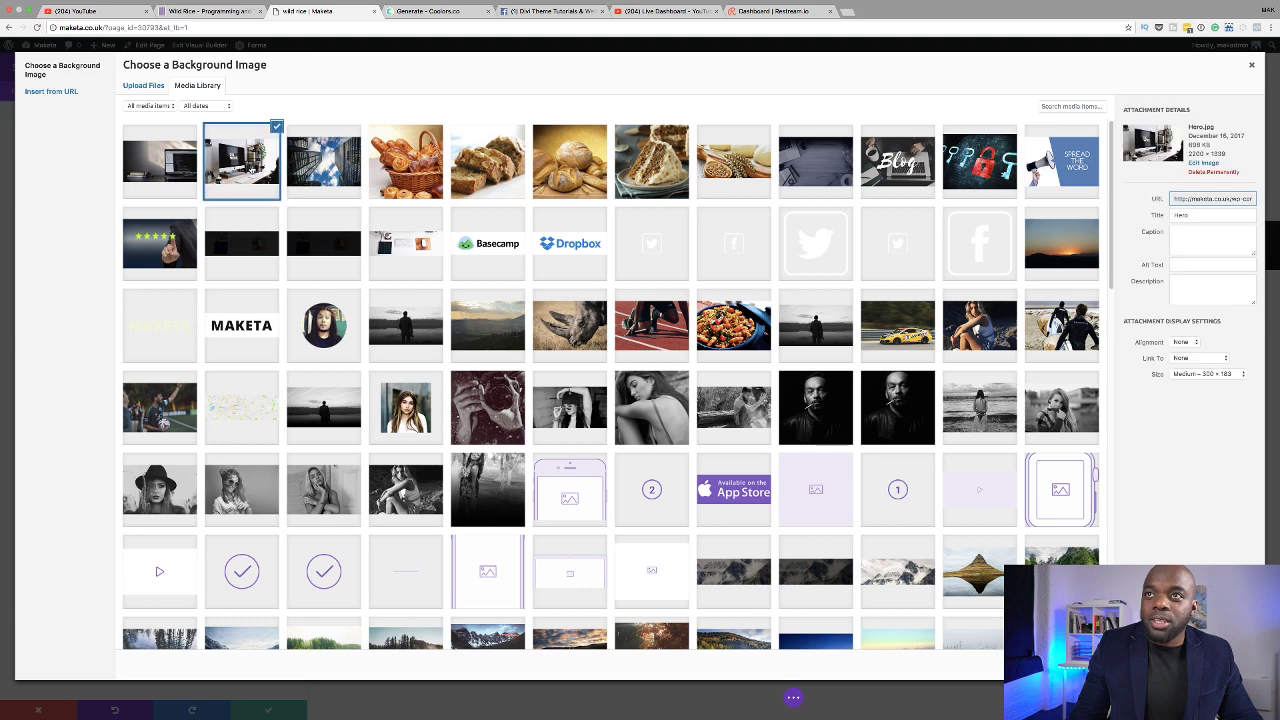
pyautogui.click(1219, 665)
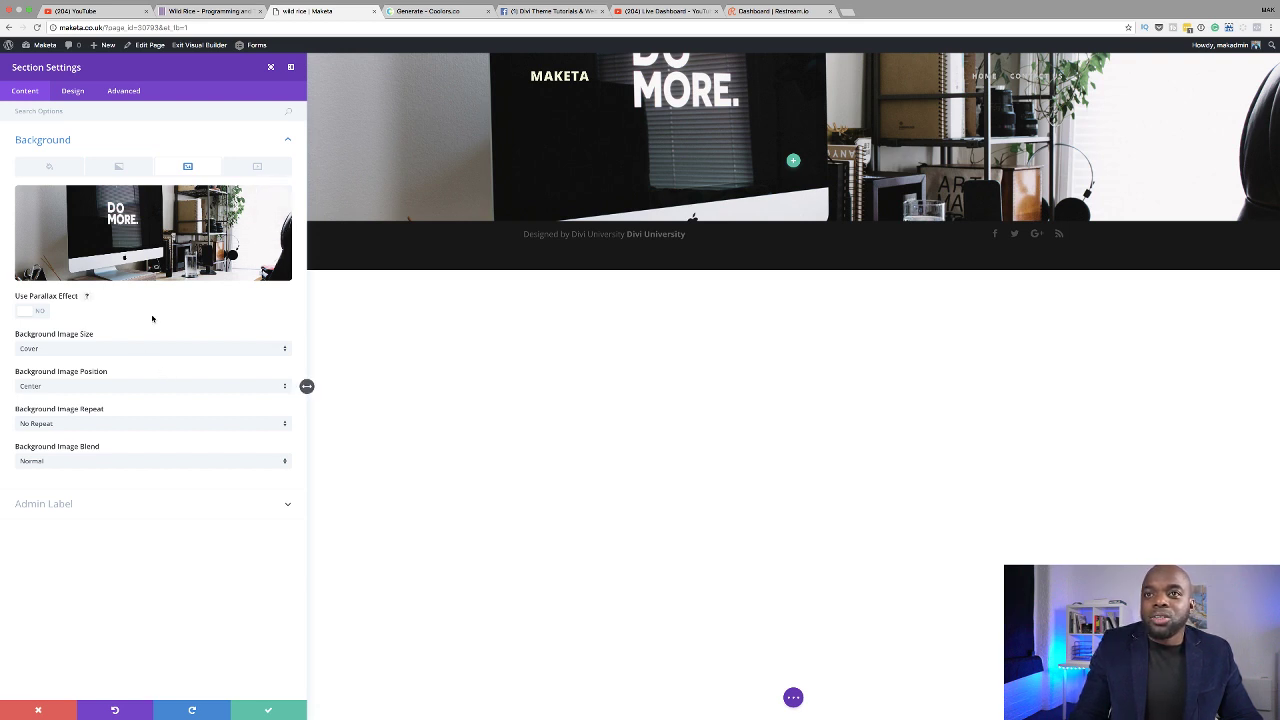
# Step: Copy the purple hex code 6D4D8F from the Coolors palette and set it as the section's background colour
pyautogui.click(52, 167)
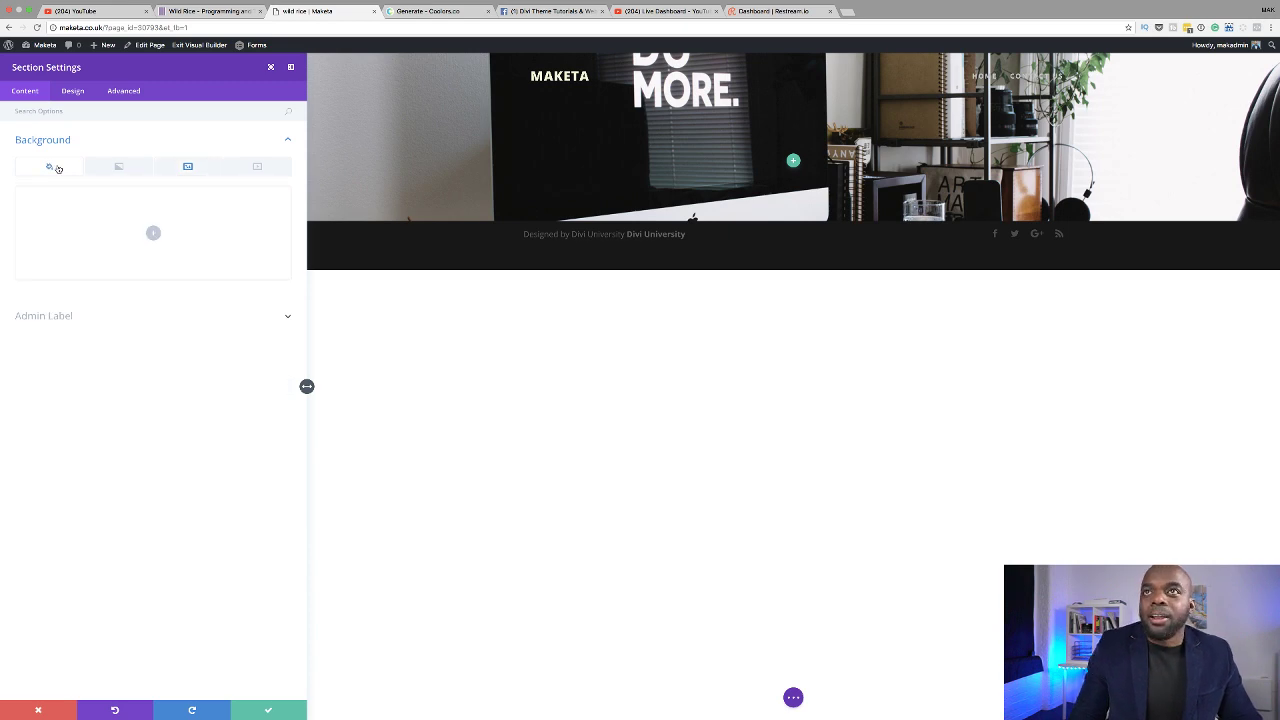
pyautogui.click(207, 11)
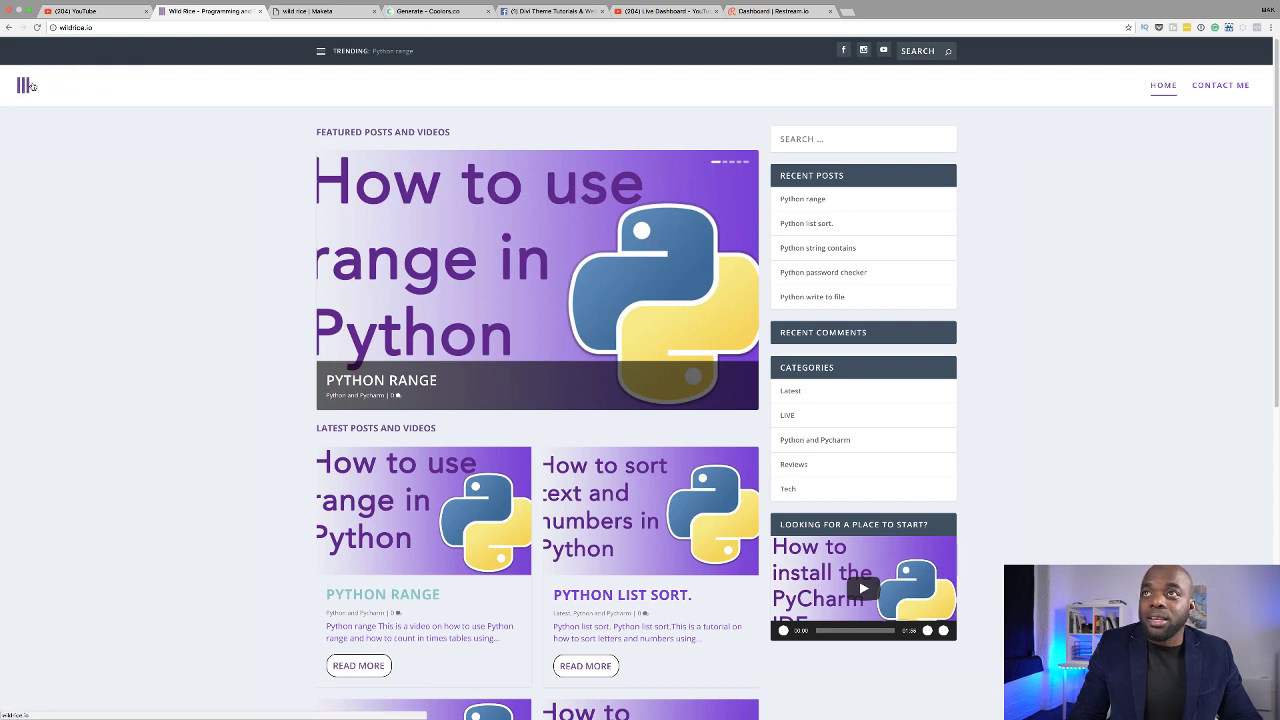
pyautogui.click(441, 11)
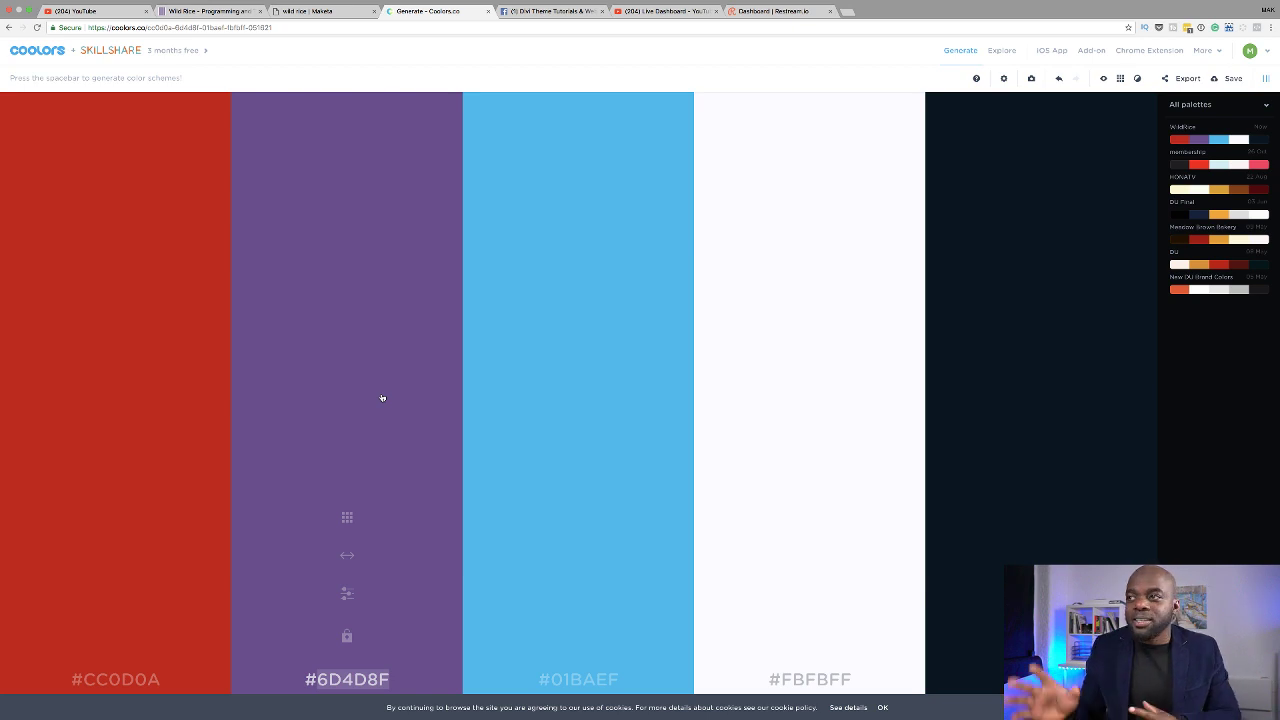
pyautogui.rightClick(365, 683)
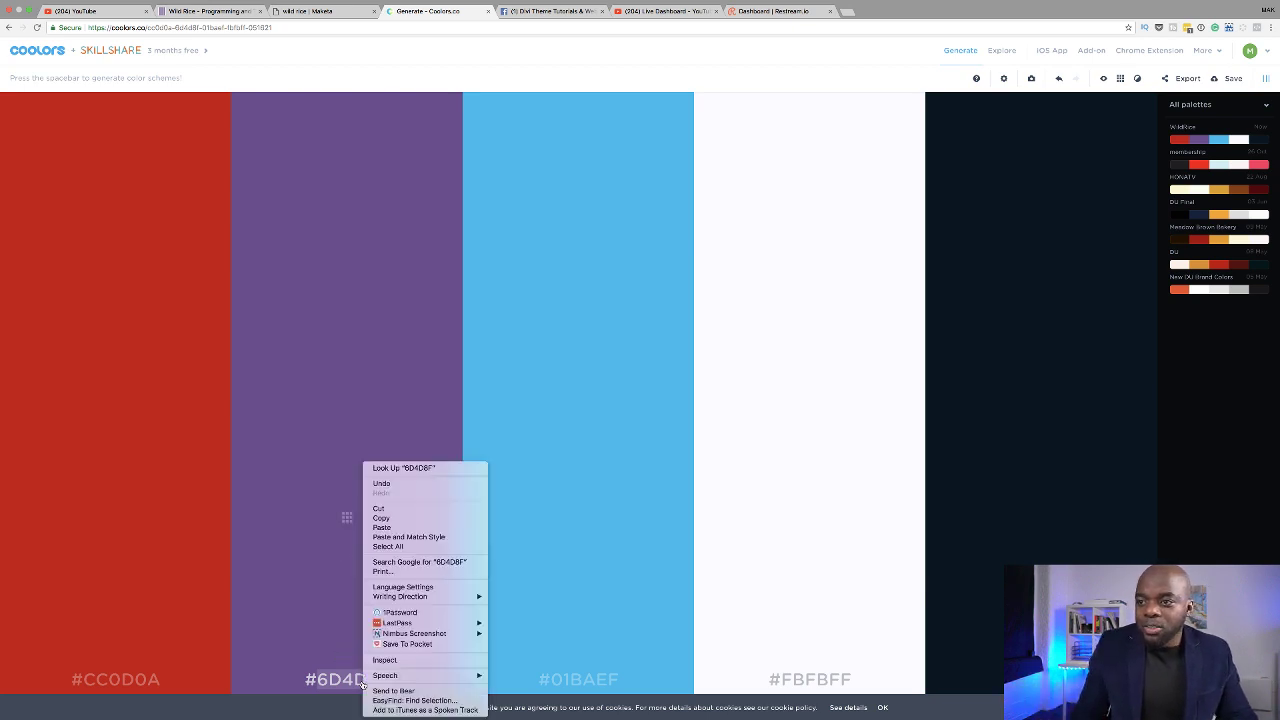
pyautogui.click(404, 518)
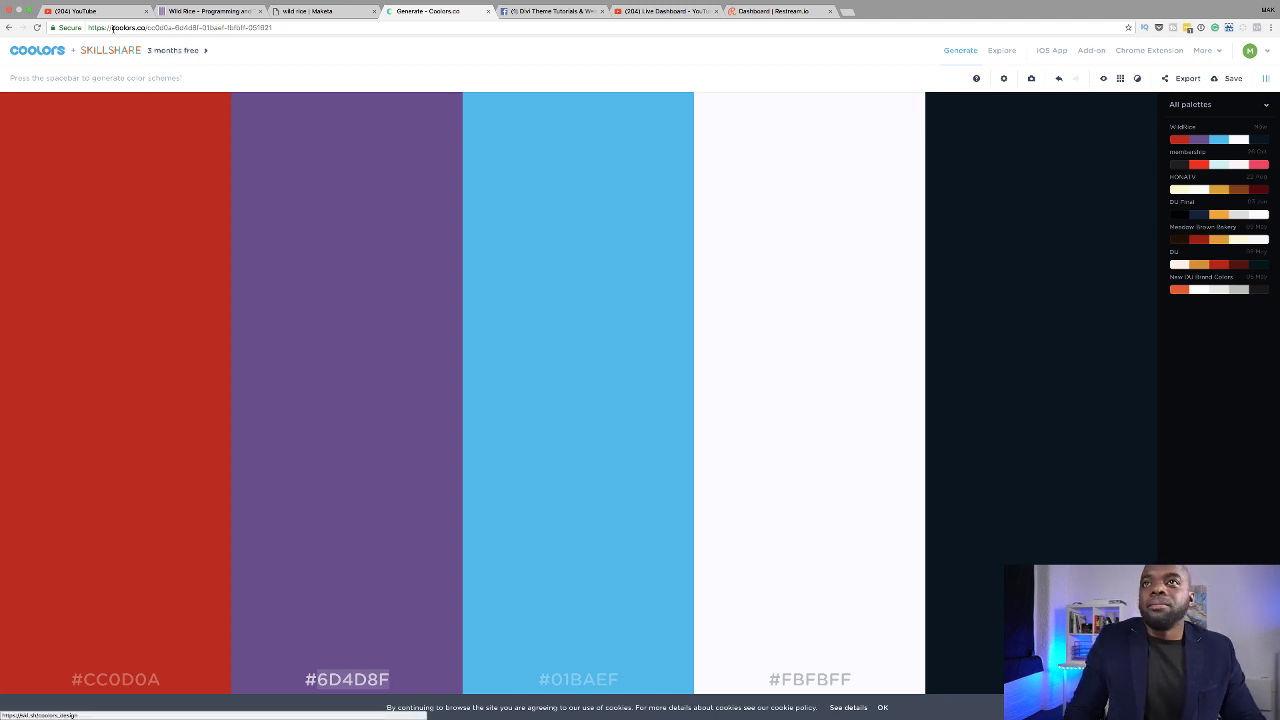
pyautogui.click(323, 12)
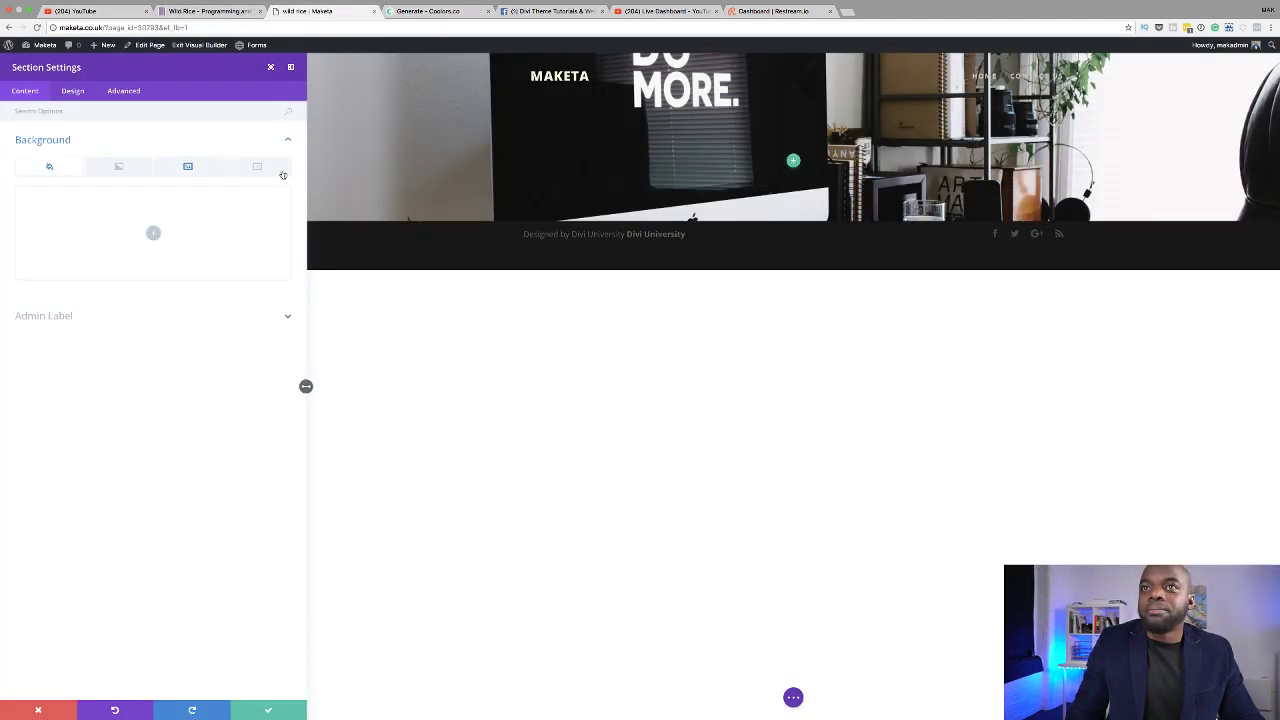
pyautogui.click(155, 236)
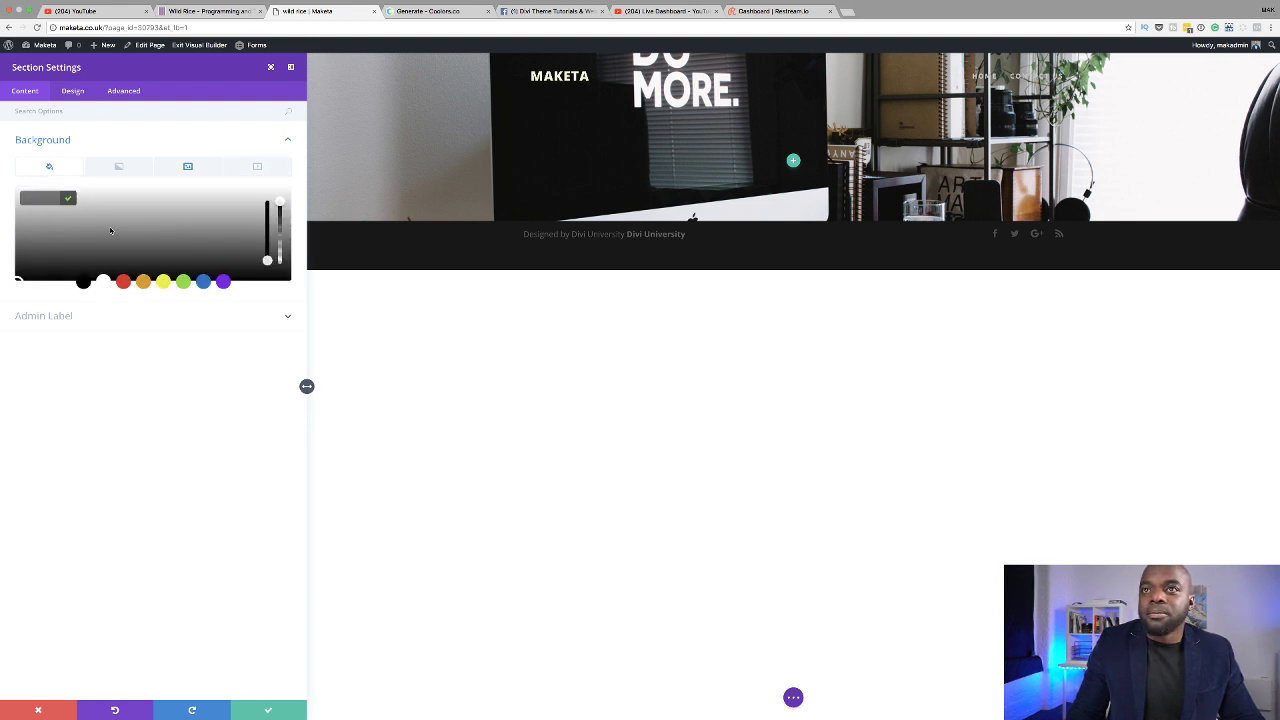
pyautogui.press('super+v')
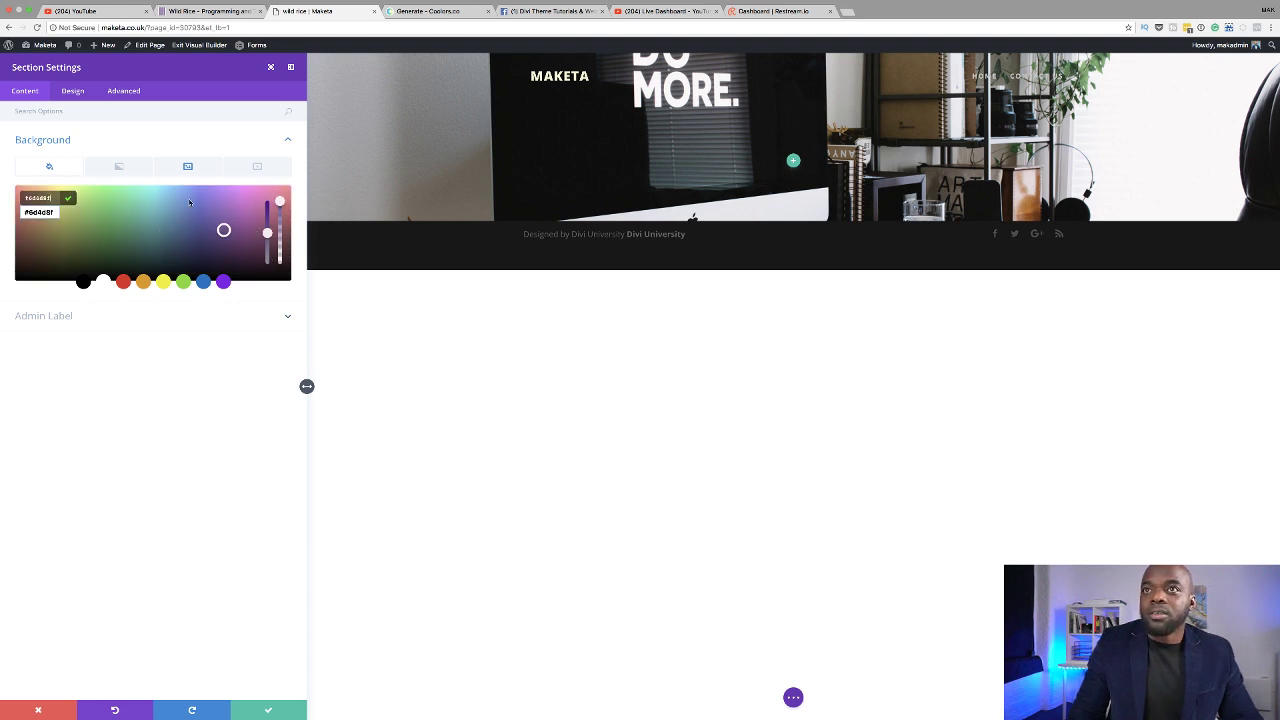
# Step: Set the section's background image blend to Multiply and save the section settings
pyautogui.click(190, 167)
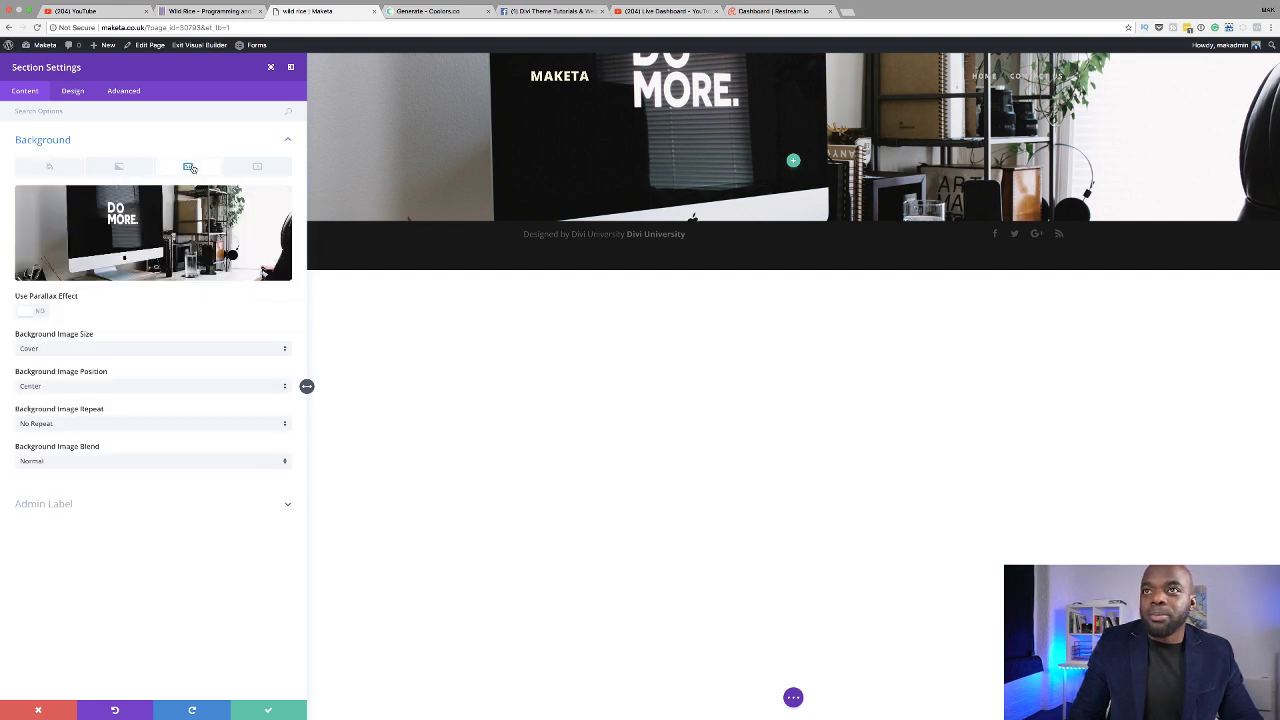
pyautogui.click(68, 461)
pyautogui.click(74, 456)
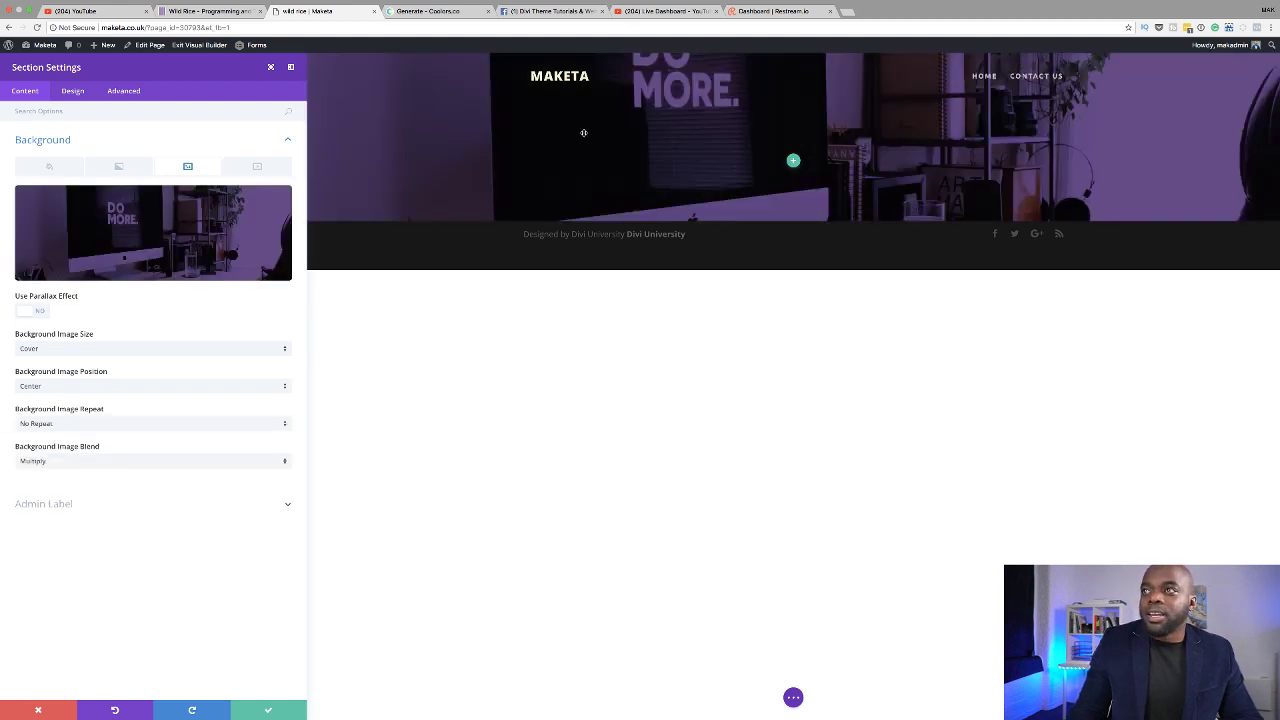
pyautogui.click(268, 711)
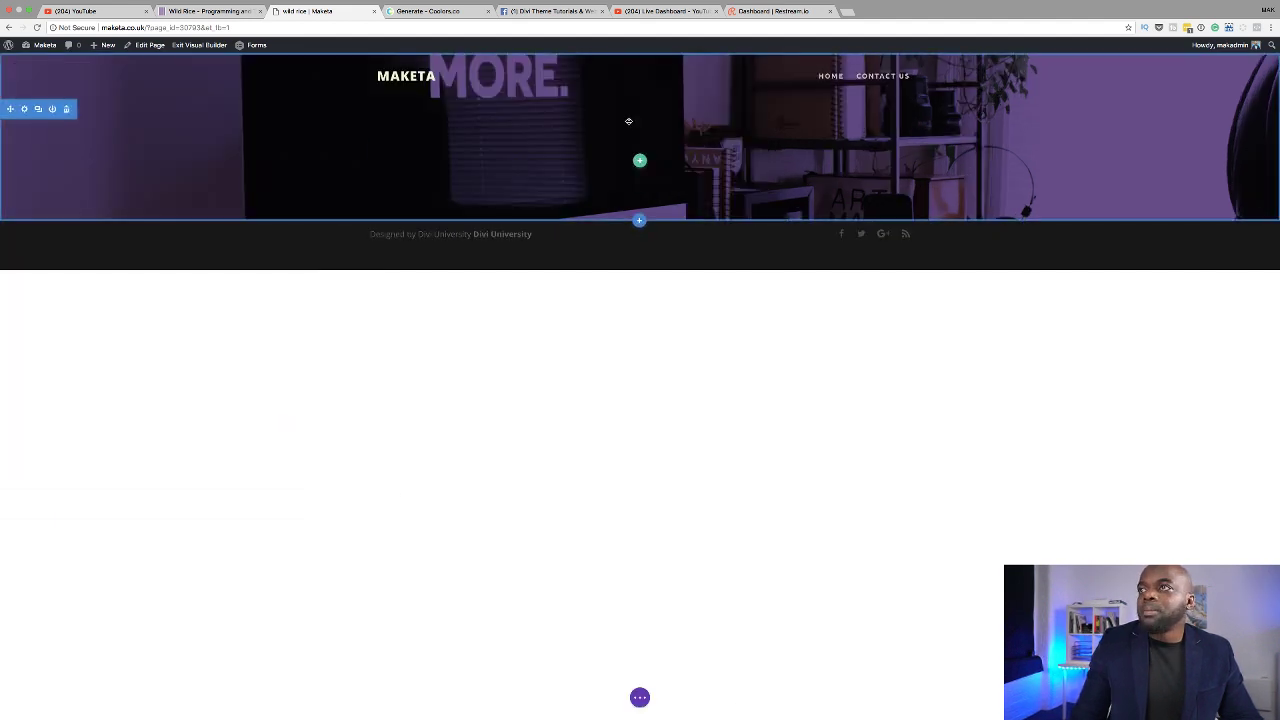
# Step: Insert a two-thirds and one-third column row in the hero section and add a Video module to its wide column
pyautogui.moveTo(638, 158)
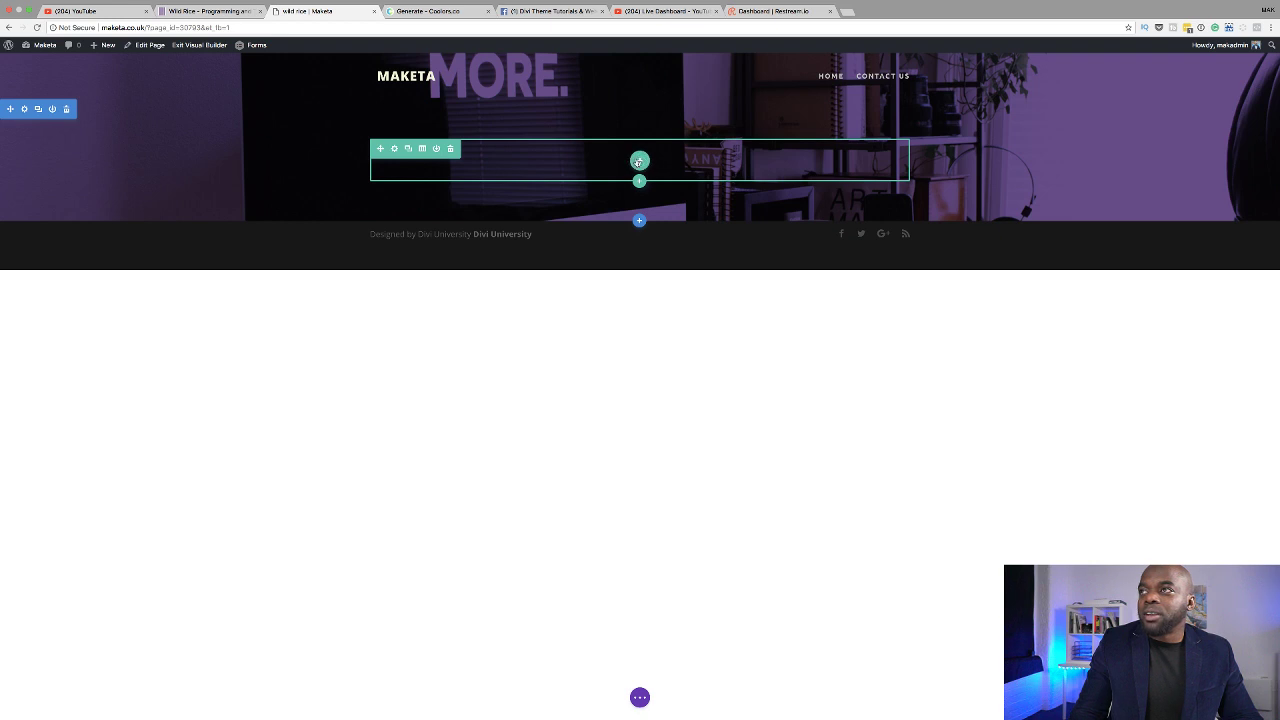
pyautogui.click(640, 161)
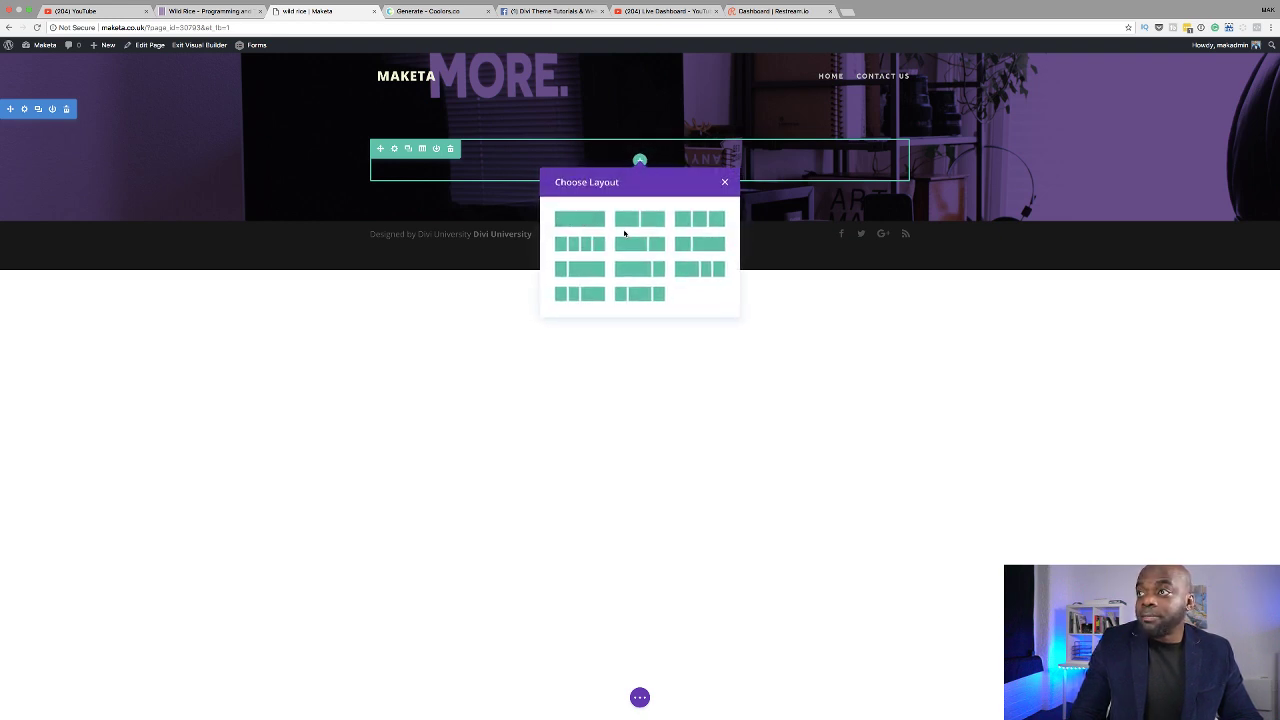
pyautogui.click(654, 247)
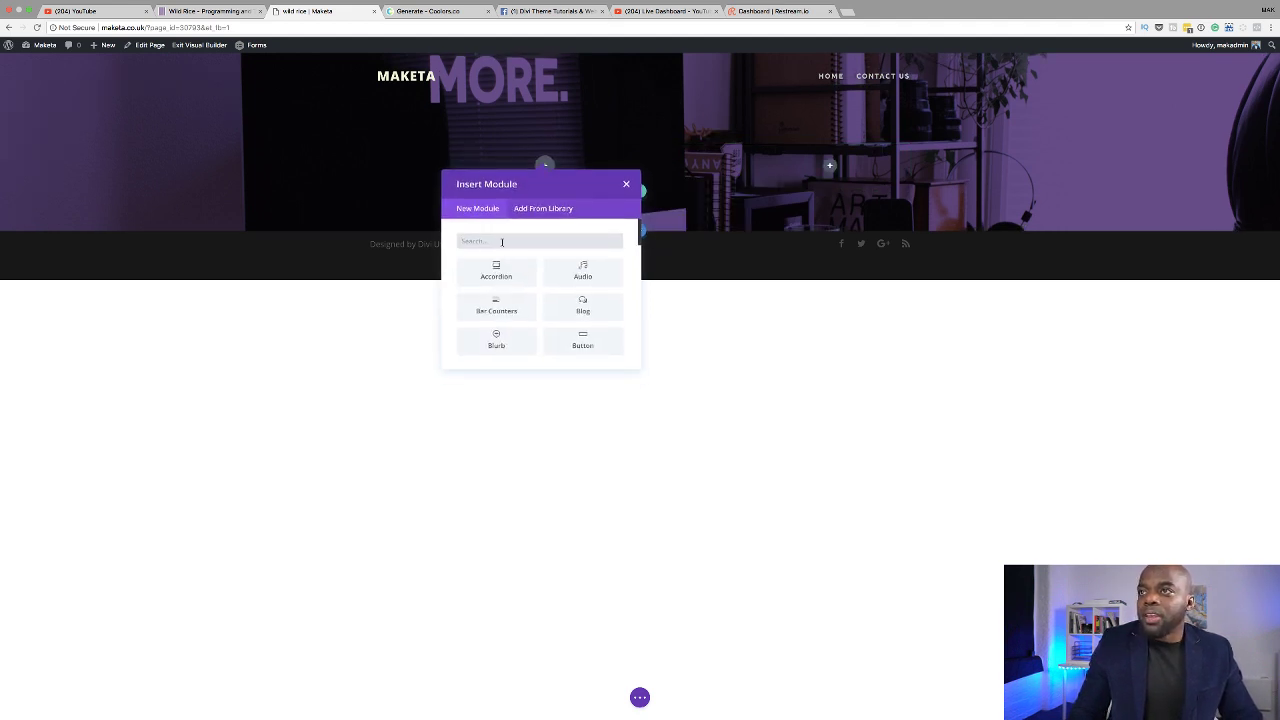
pyautogui.write('vide')
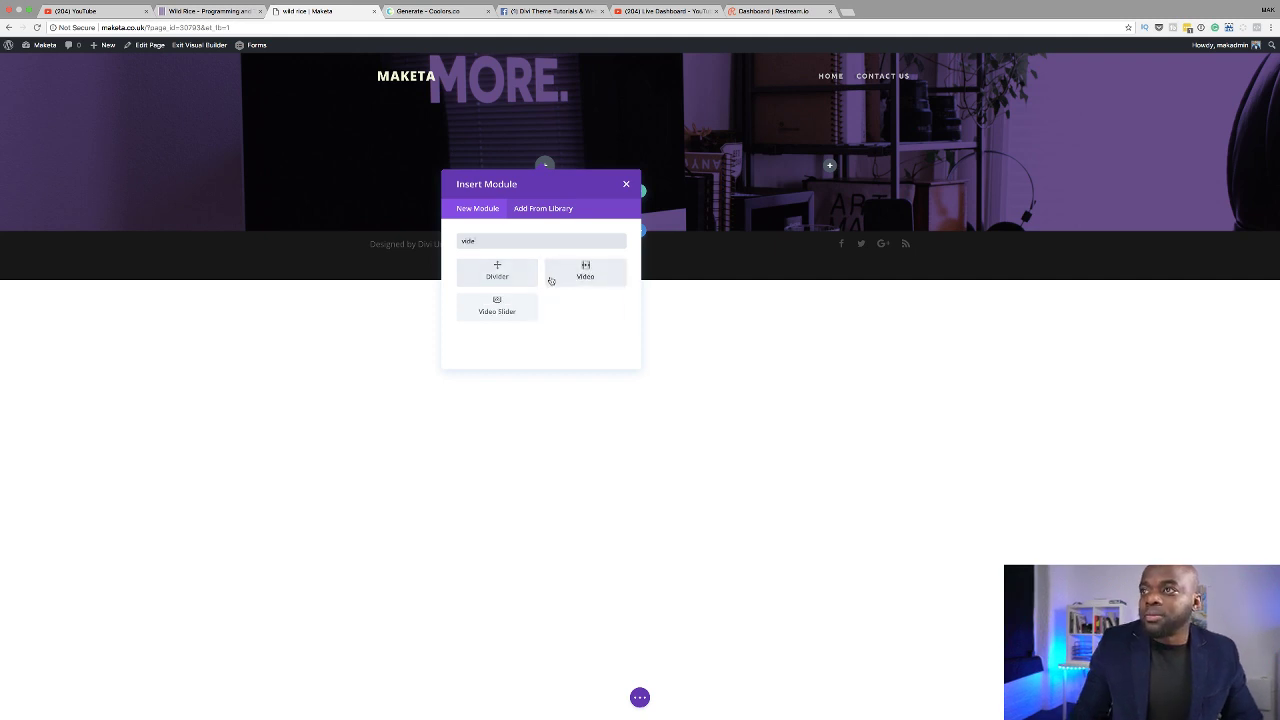
pyautogui.click(596, 274)
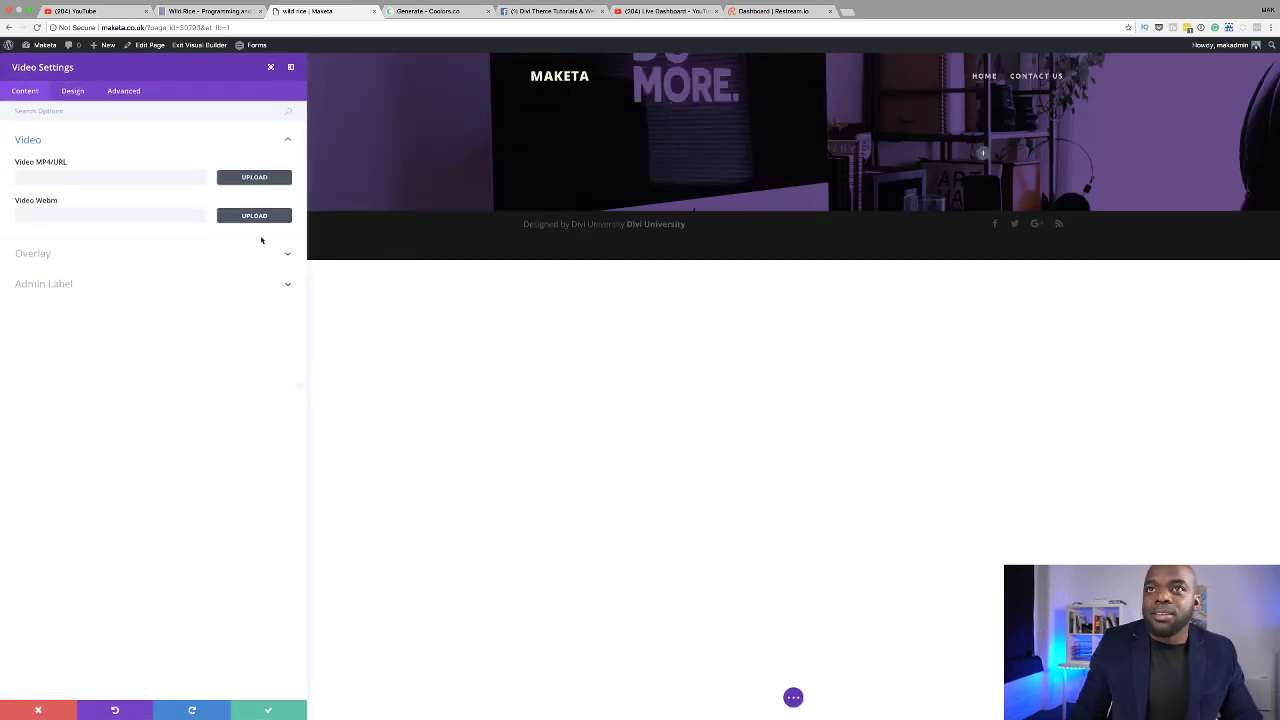
# Step: Copy the "Python range" video's link from the YouTube video manager and set it as the Video module's MP4/URL
pyautogui.click(91, 177)
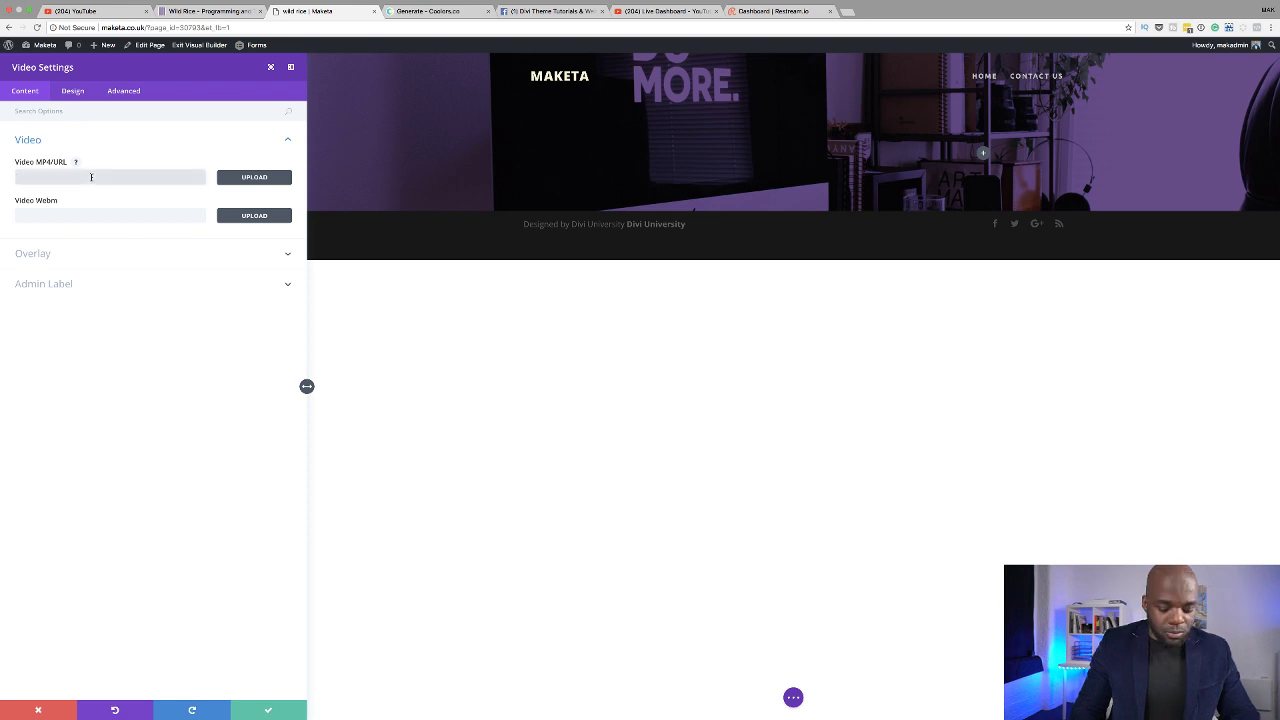
pyautogui.write('h')
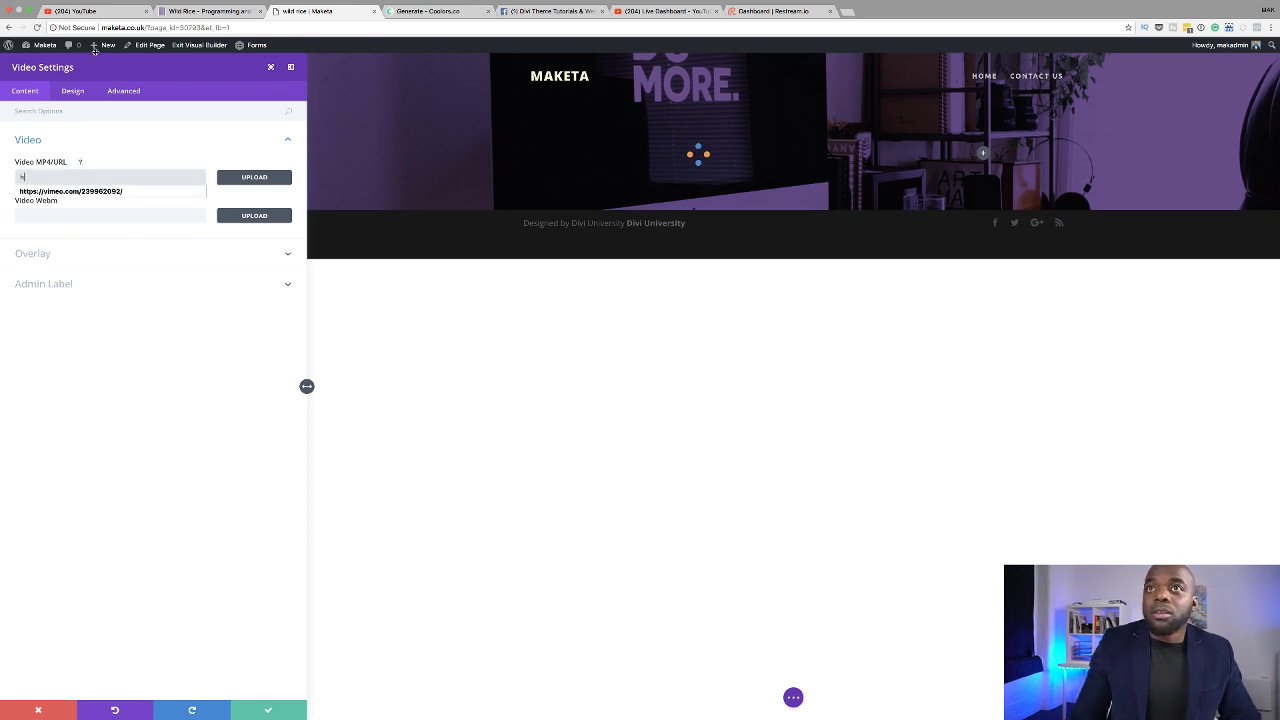
pyautogui.click(96, 12)
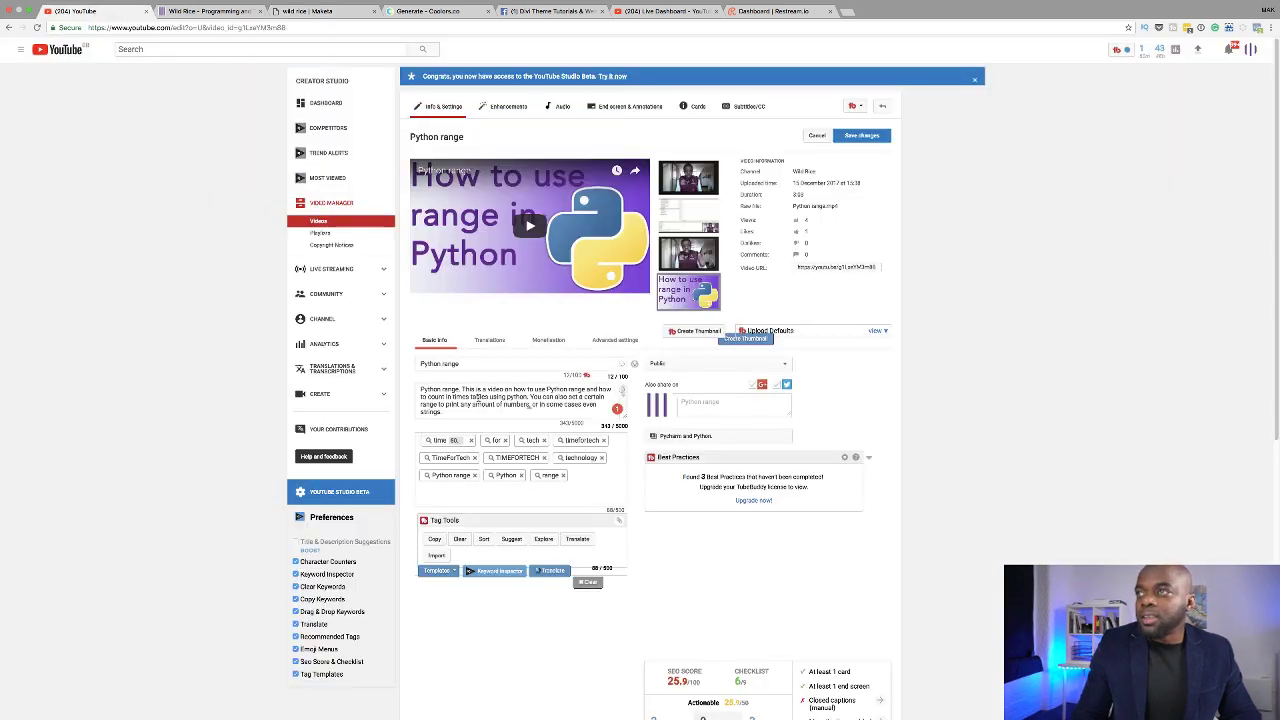
pyautogui.click(866, 268)
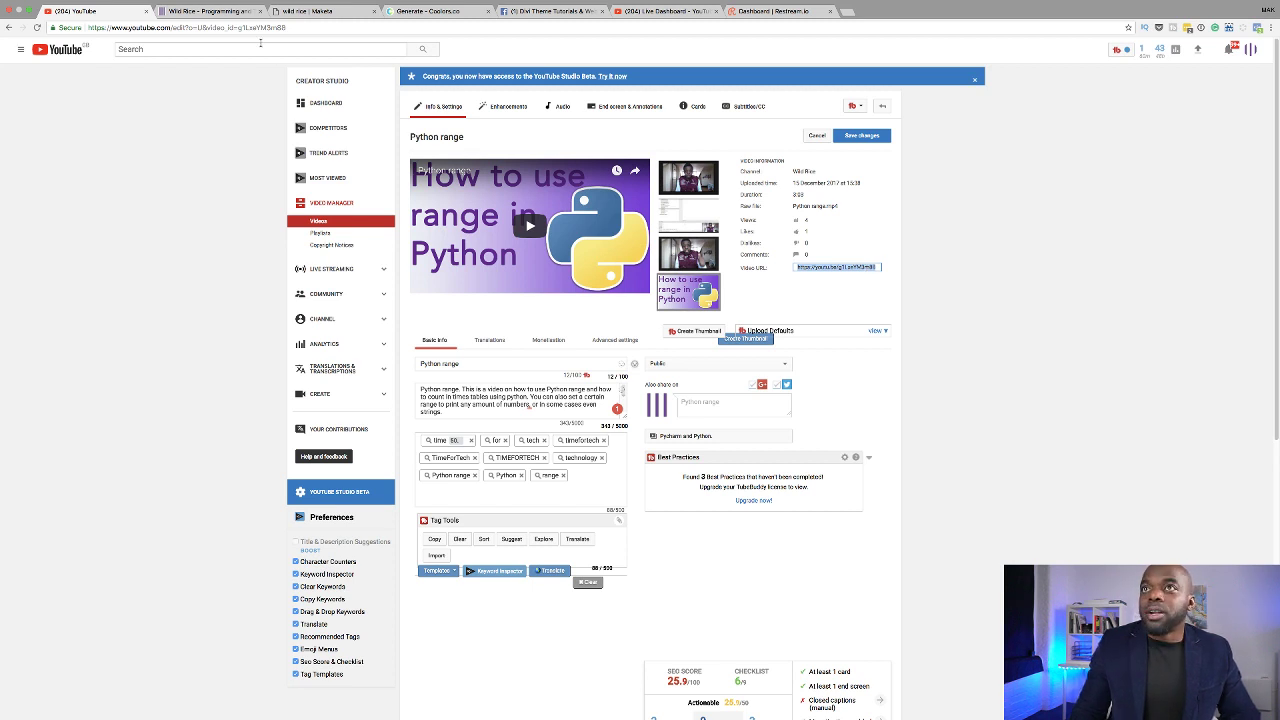
pyautogui.click(310, 11)
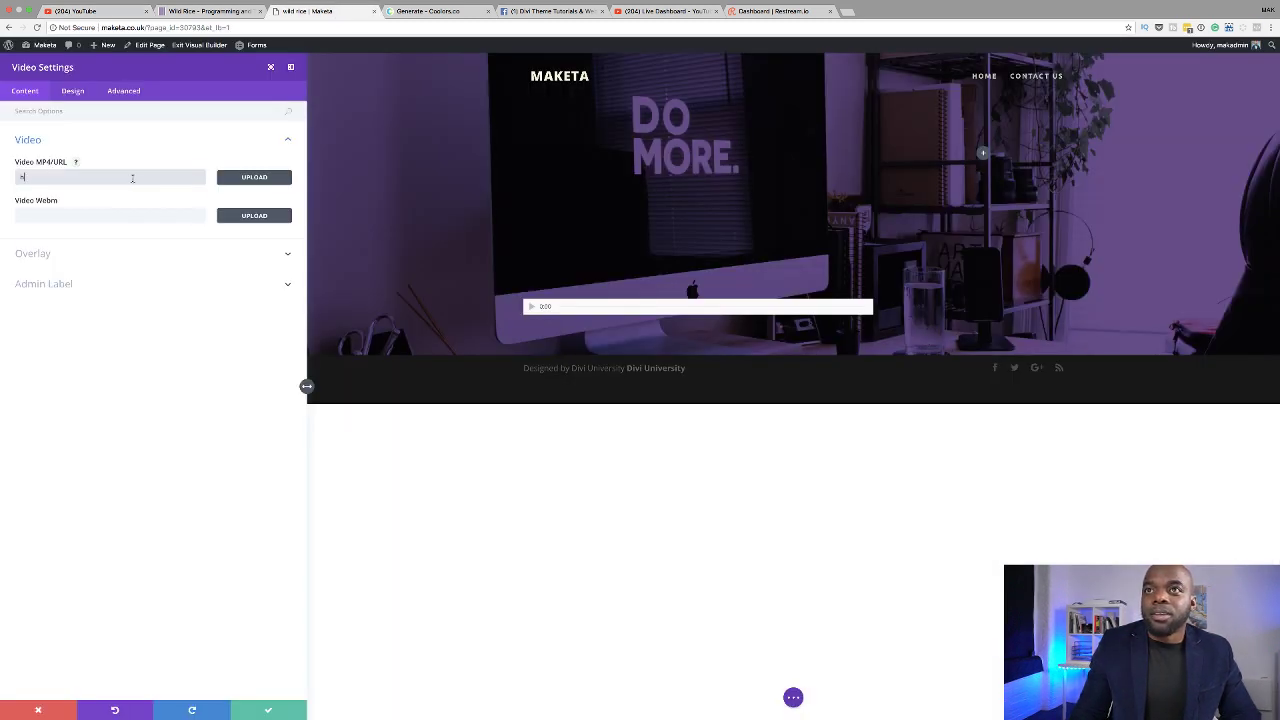
pyautogui.press('BackSpace')
pyautogui.press('super+v')
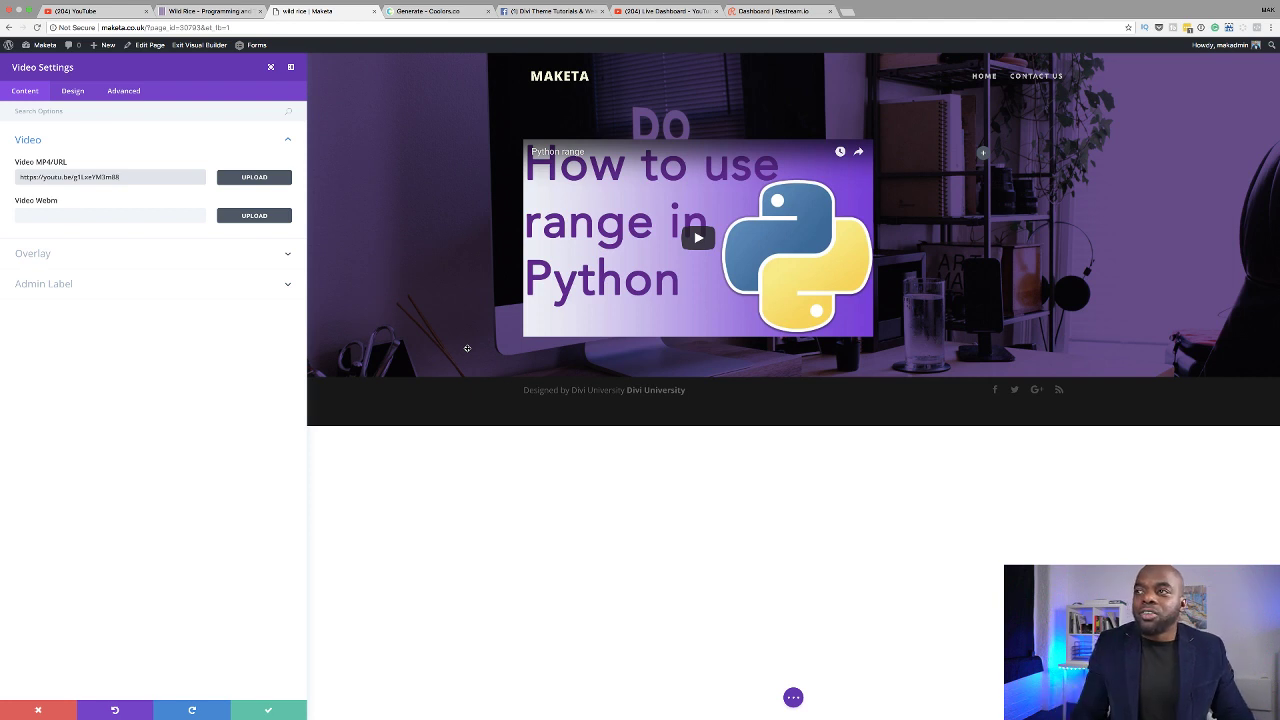
# Step: Set the video's overlay image to the photo of a laptop with code and stacked books from the media library
pyautogui.click(46, 254)
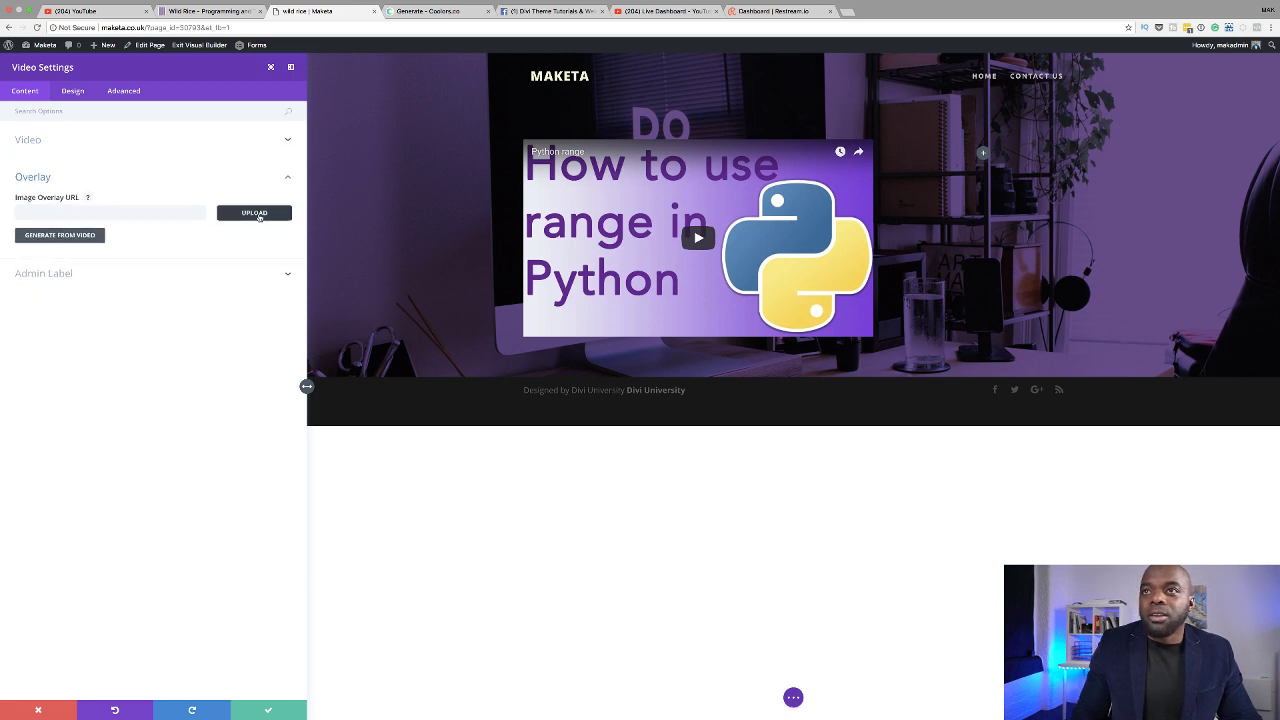
pyautogui.click(259, 217)
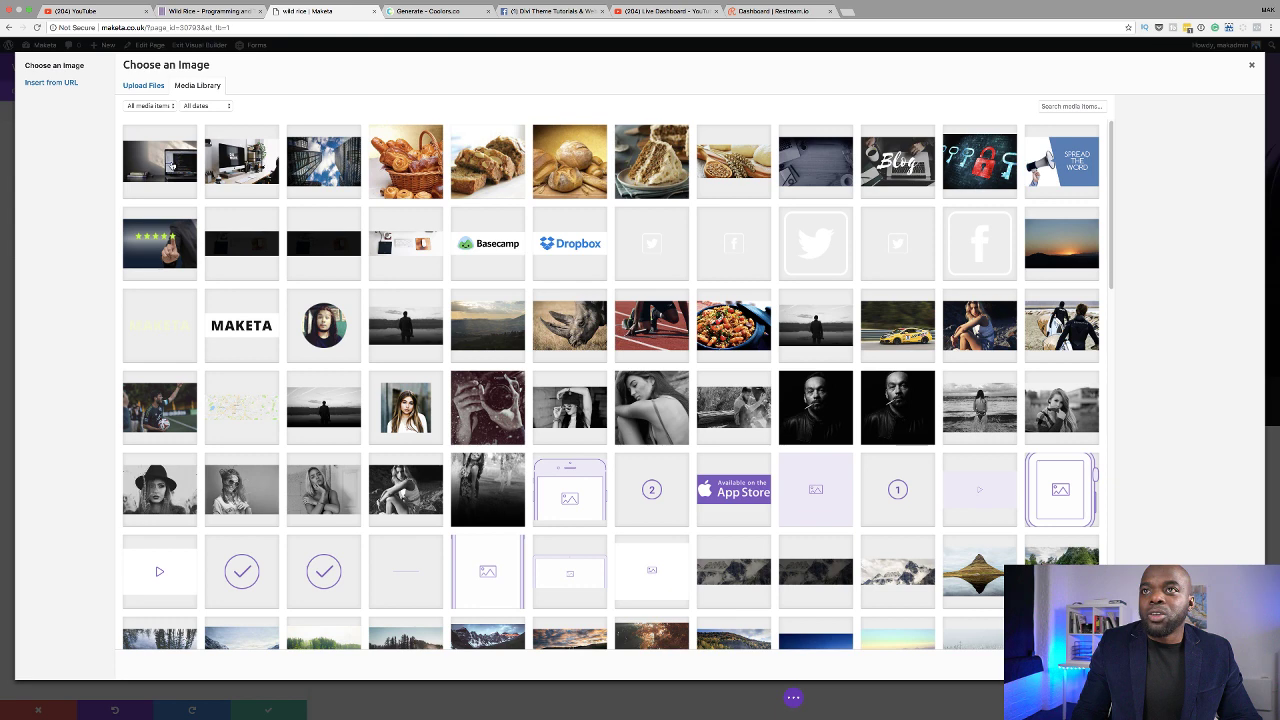
pyautogui.click(160, 160)
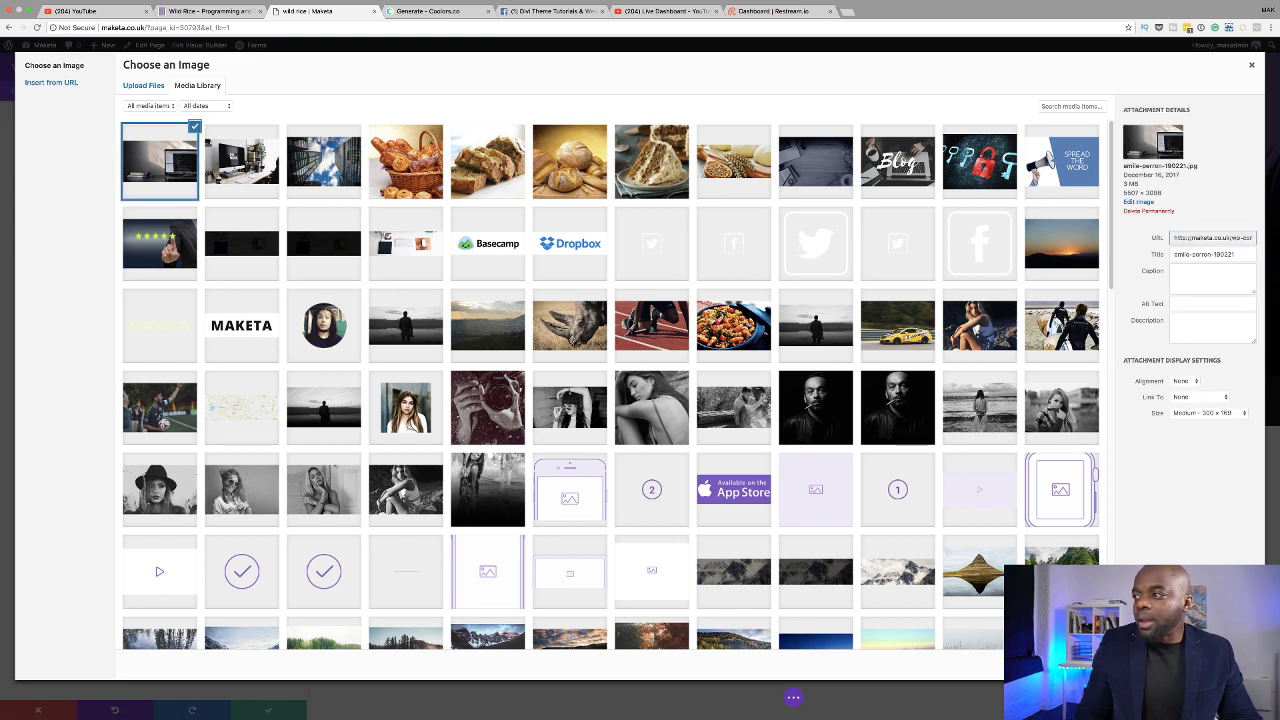
pyautogui.click(1227, 665)
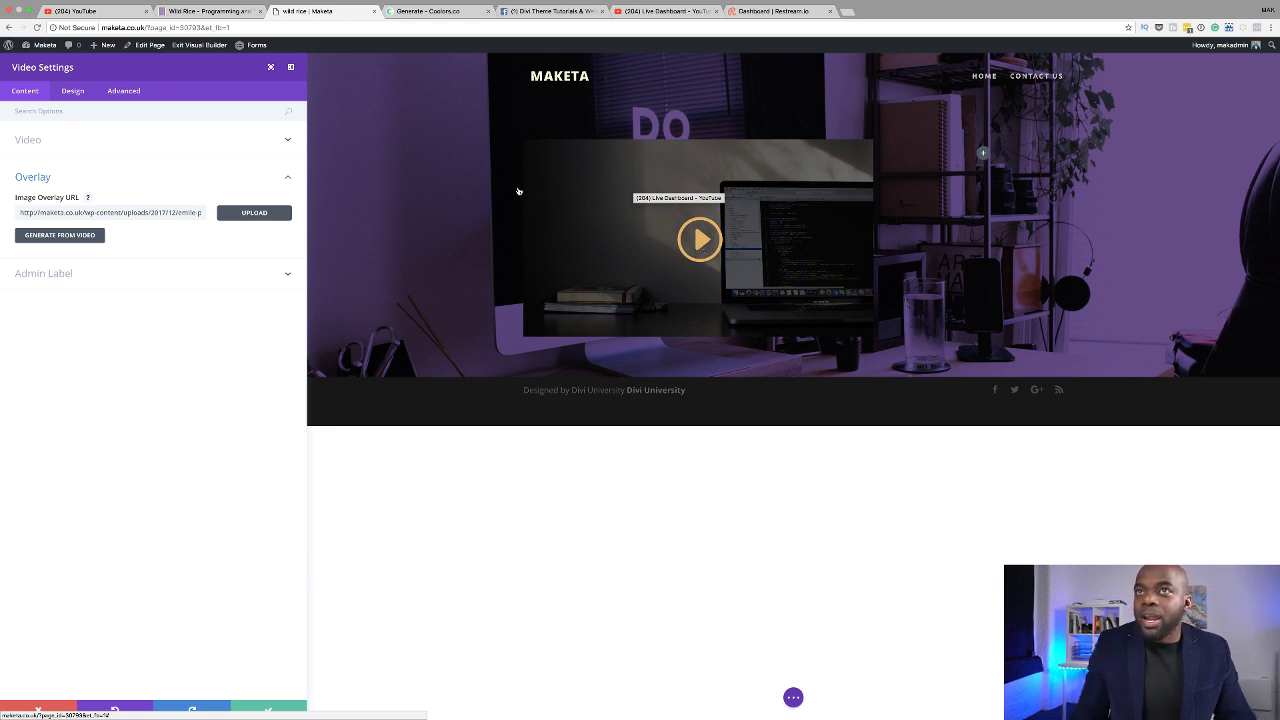
# Step: Copy the blue hex code 01BAEF from the Coolors palette and try it as the video's play icon colour
pyautogui.click(74, 91)
pyautogui.click(42, 143)
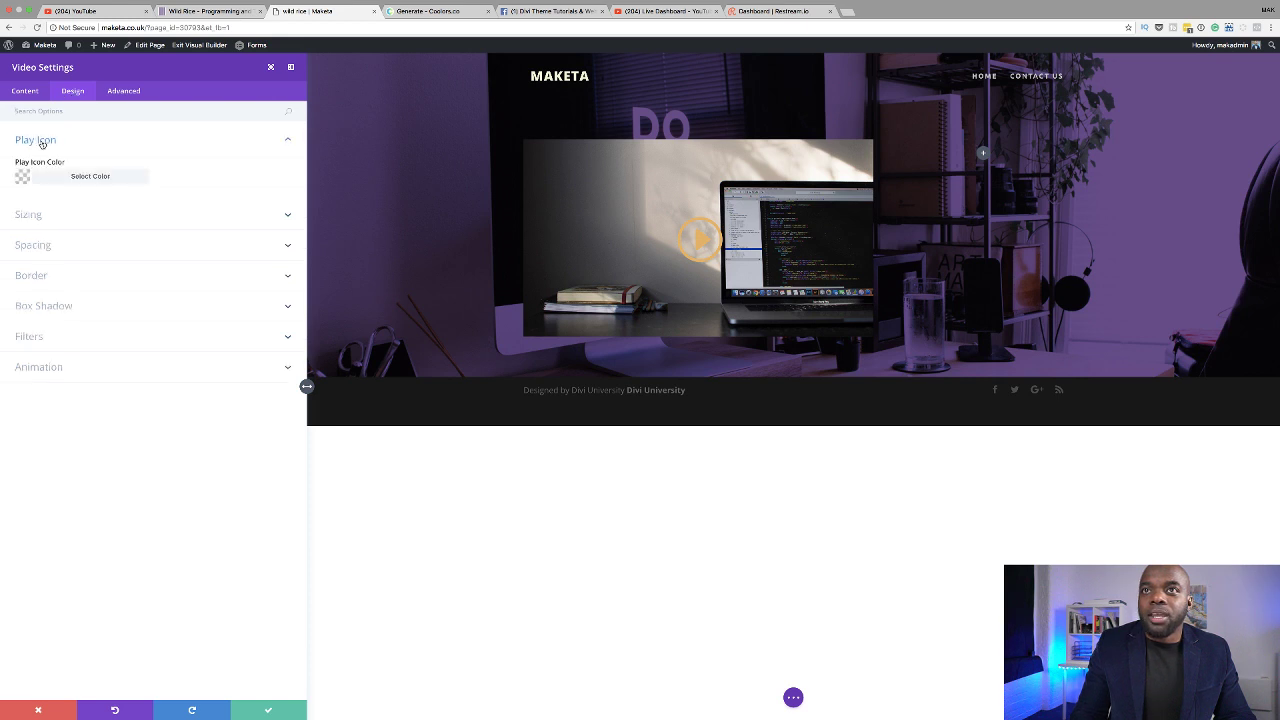
pyautogui.click(22, 177)
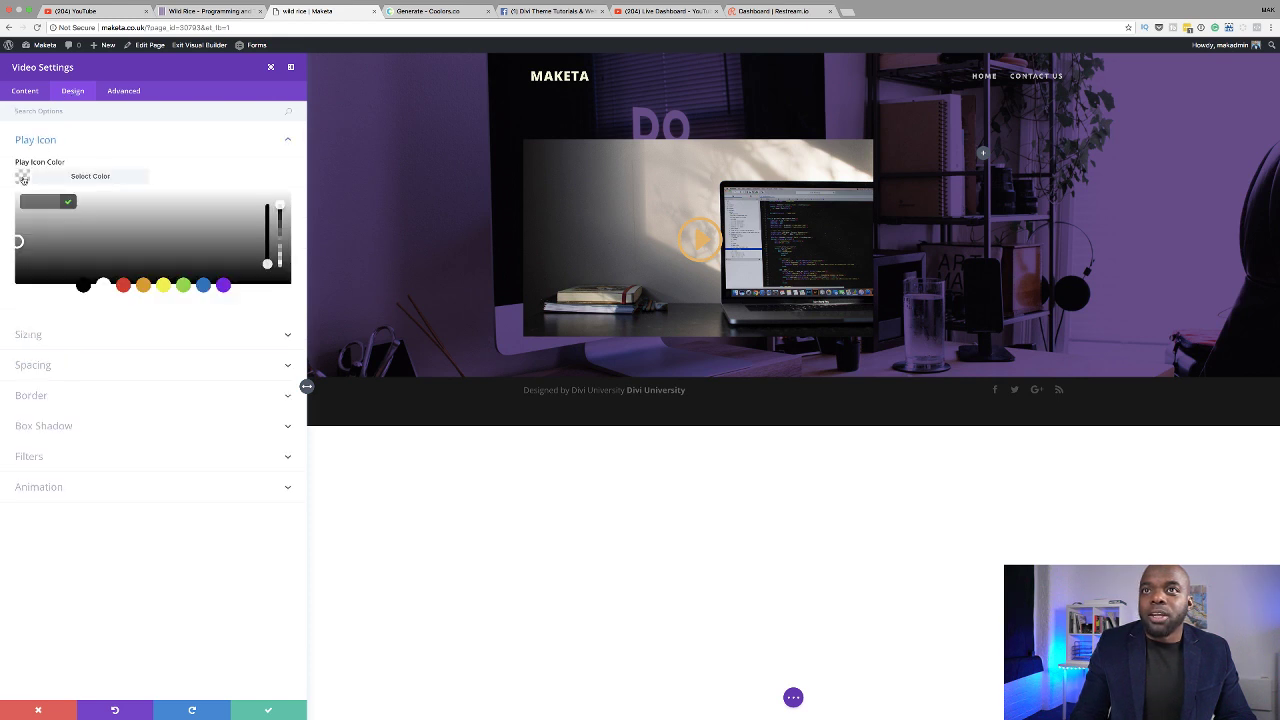
pyautogui.click(449, 14)
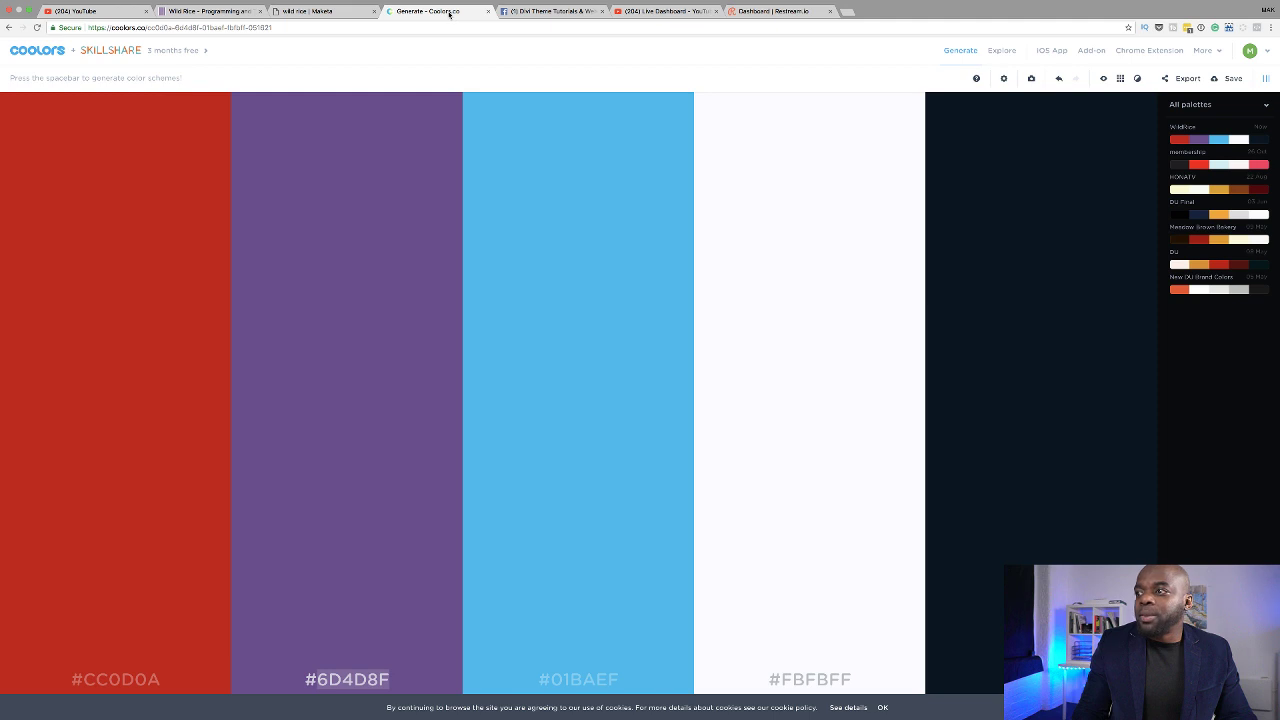
pyautogui.doubleClick(584, 681)
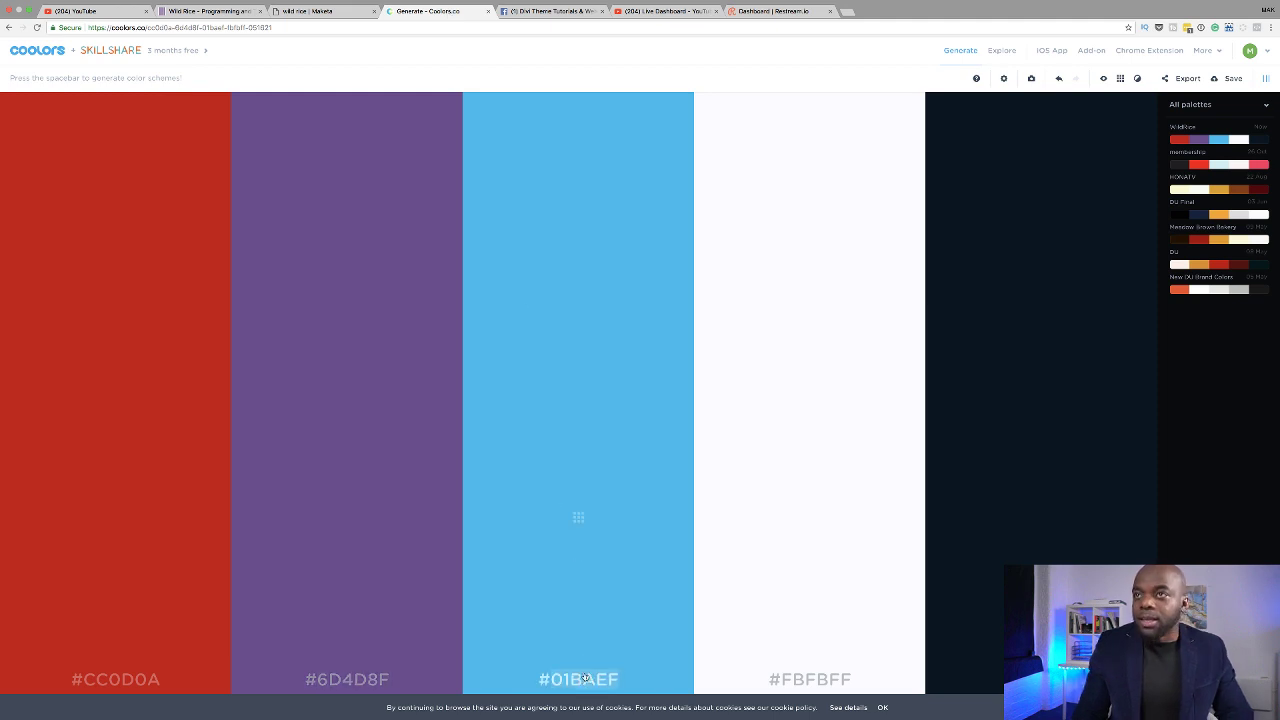
pyautogui.click(305, 11)
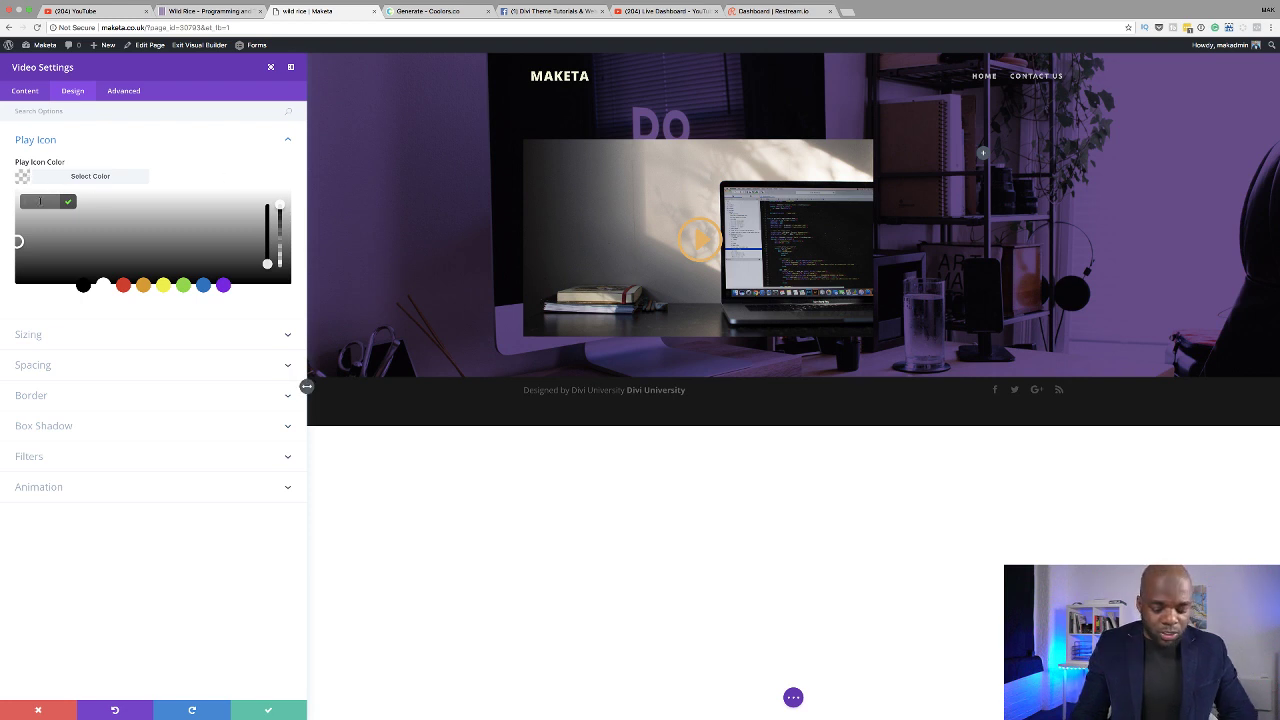
pyautogui.write('#01baef')
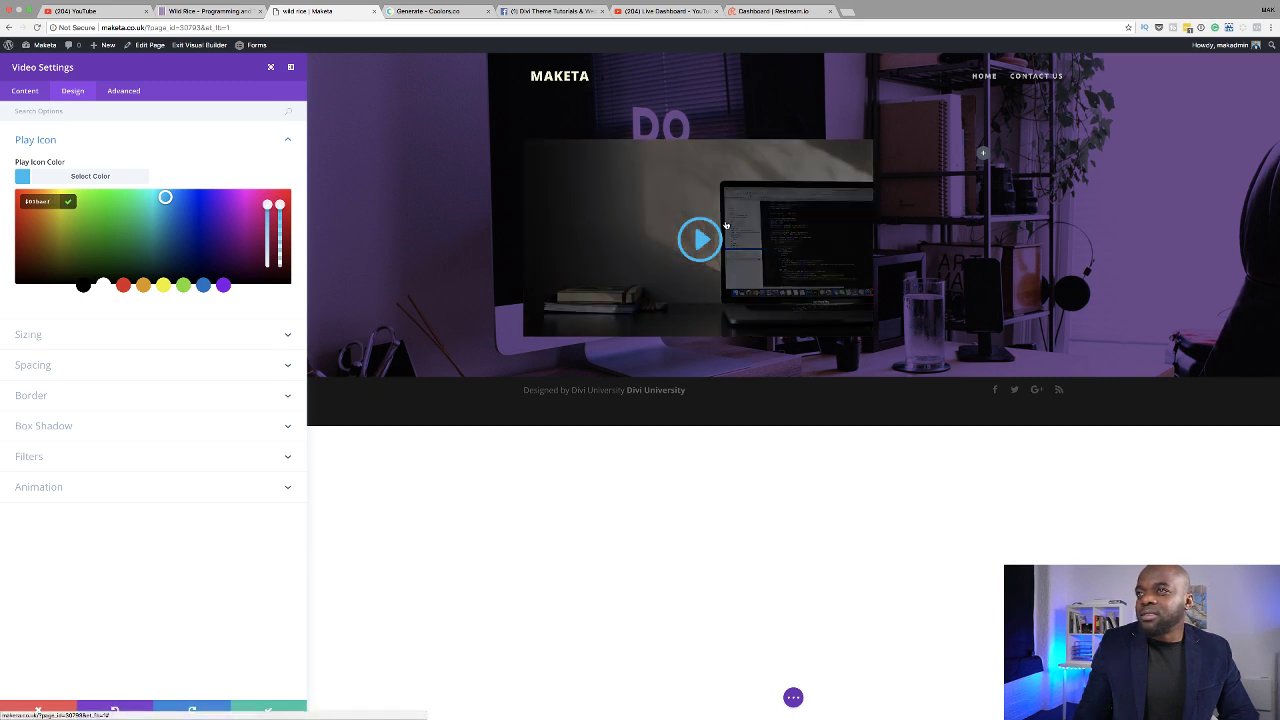
# Step: Set the video's play icon colour to white and save the video settings
pyautogui.click(104, 285)
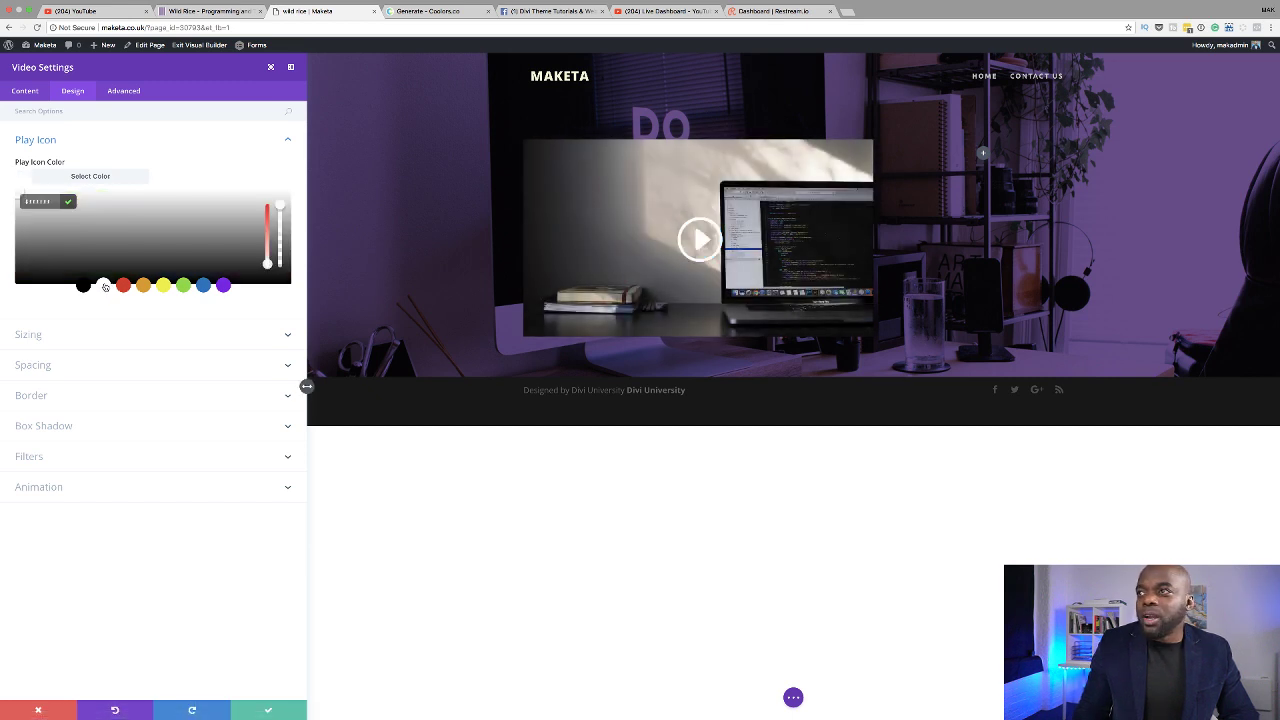
pyautogui.click(267, 711)
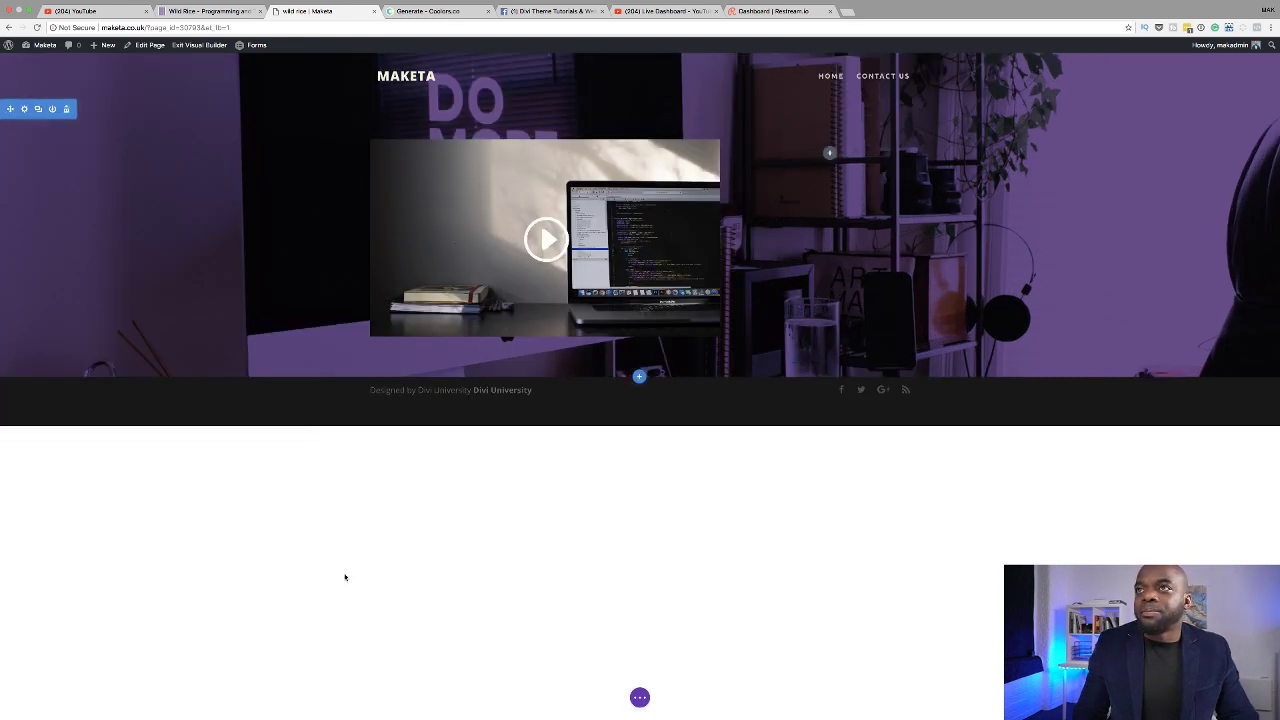
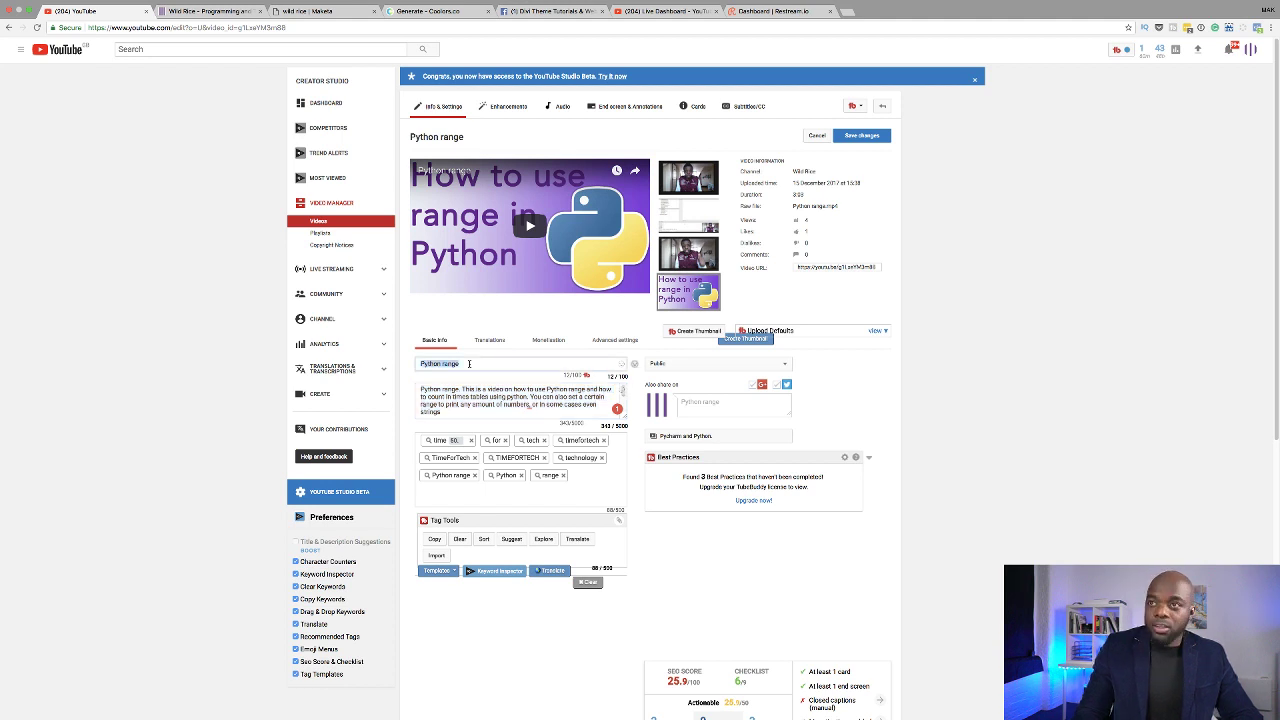
# Step: Add the title "Python range" above the description in the text module and format it as Heading 1
pyautogui.click(215, 11)
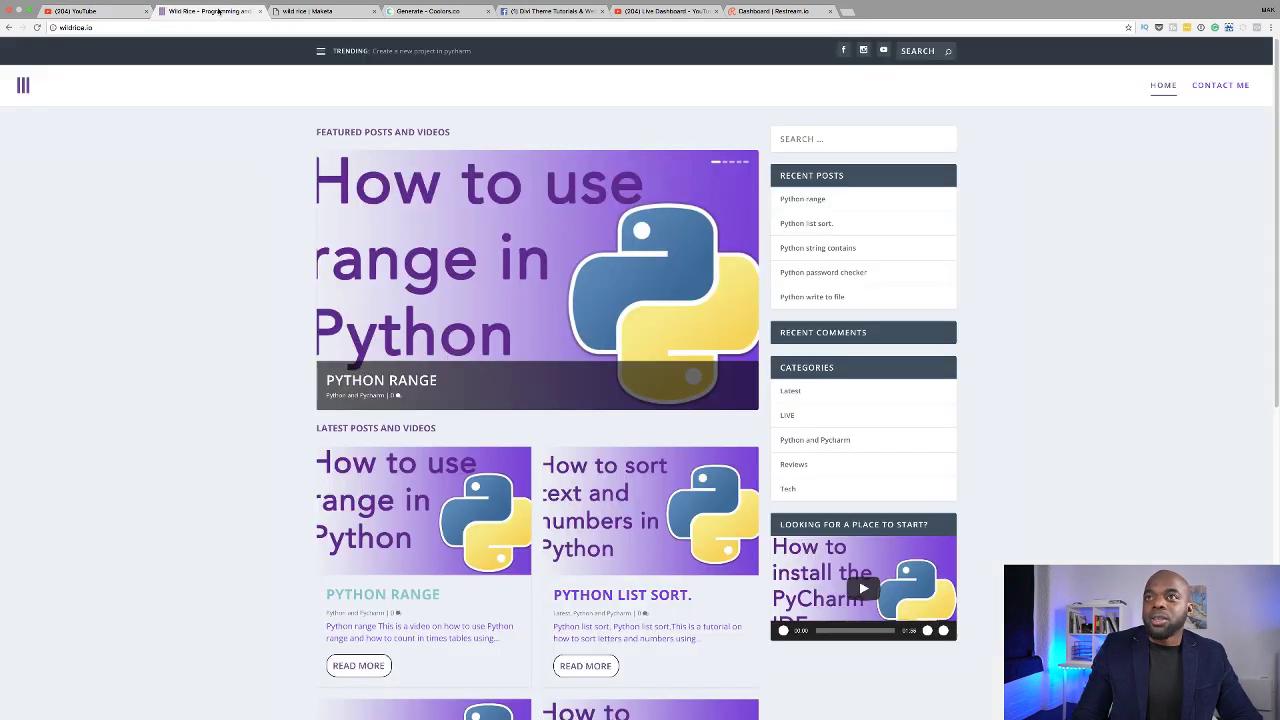
pyautogui.click(291, 10)
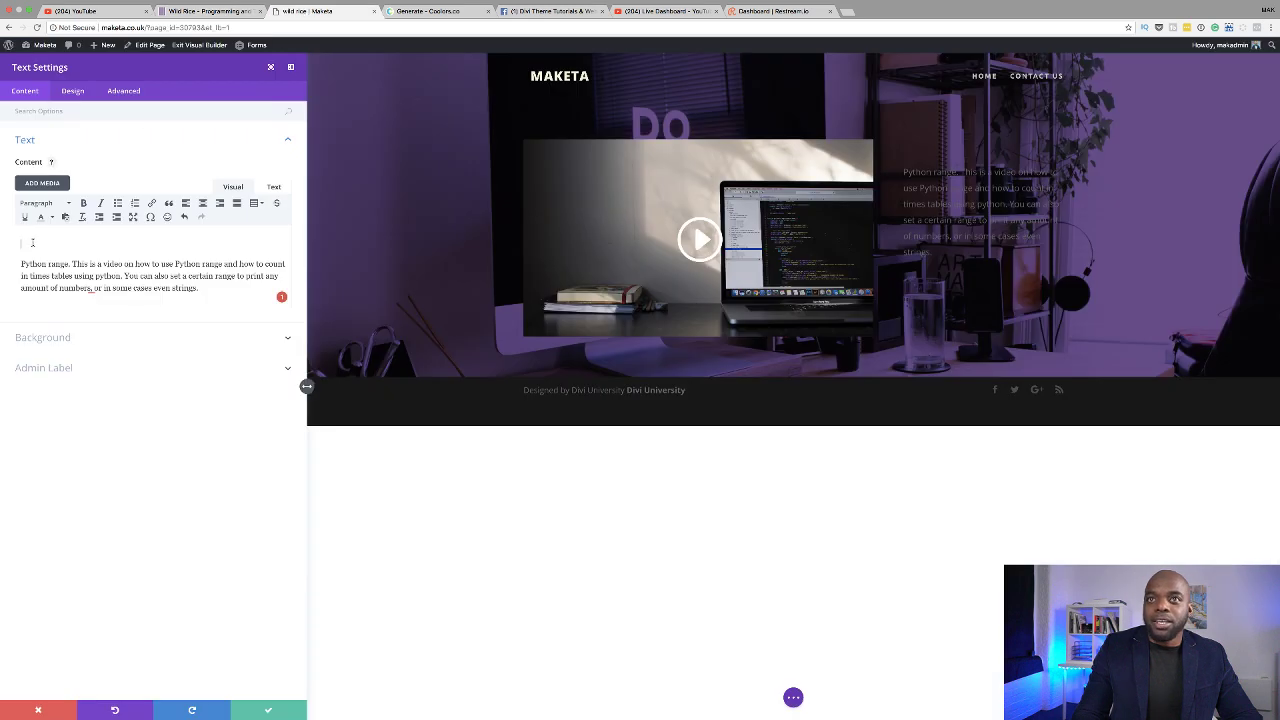
pyautogui.write('Python range')
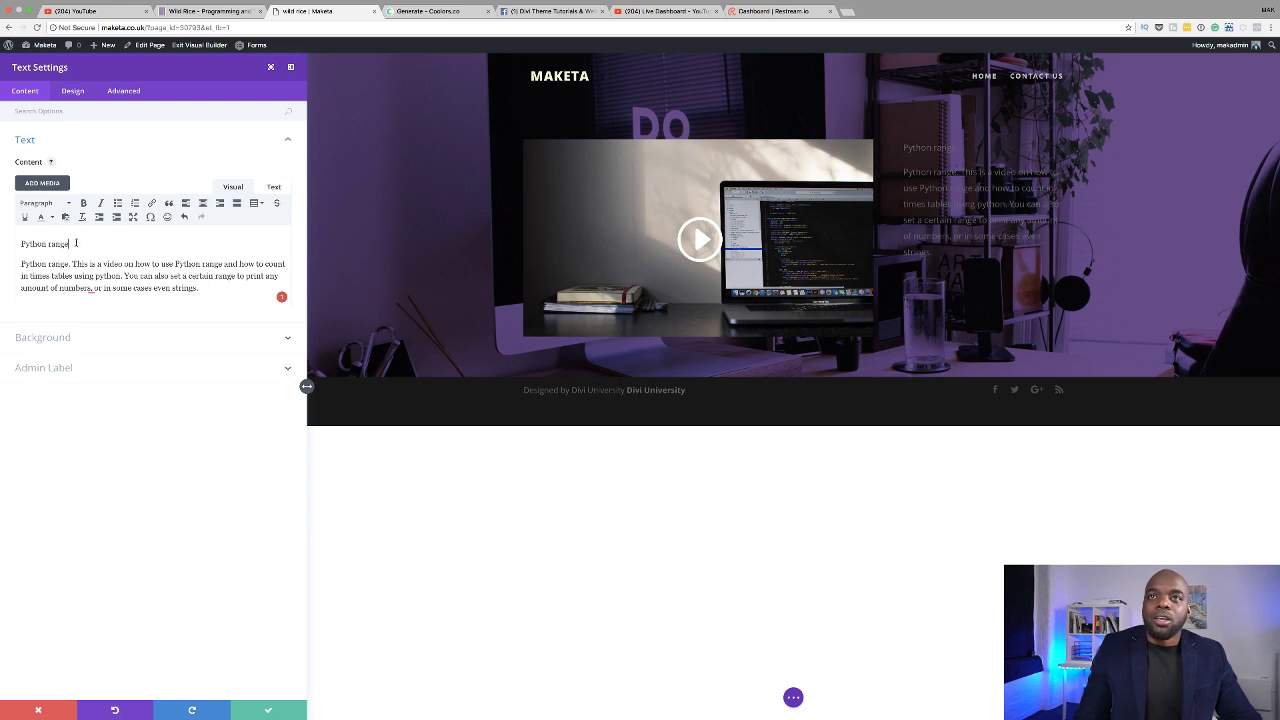
pyautogui.tripleClick(58, 241)
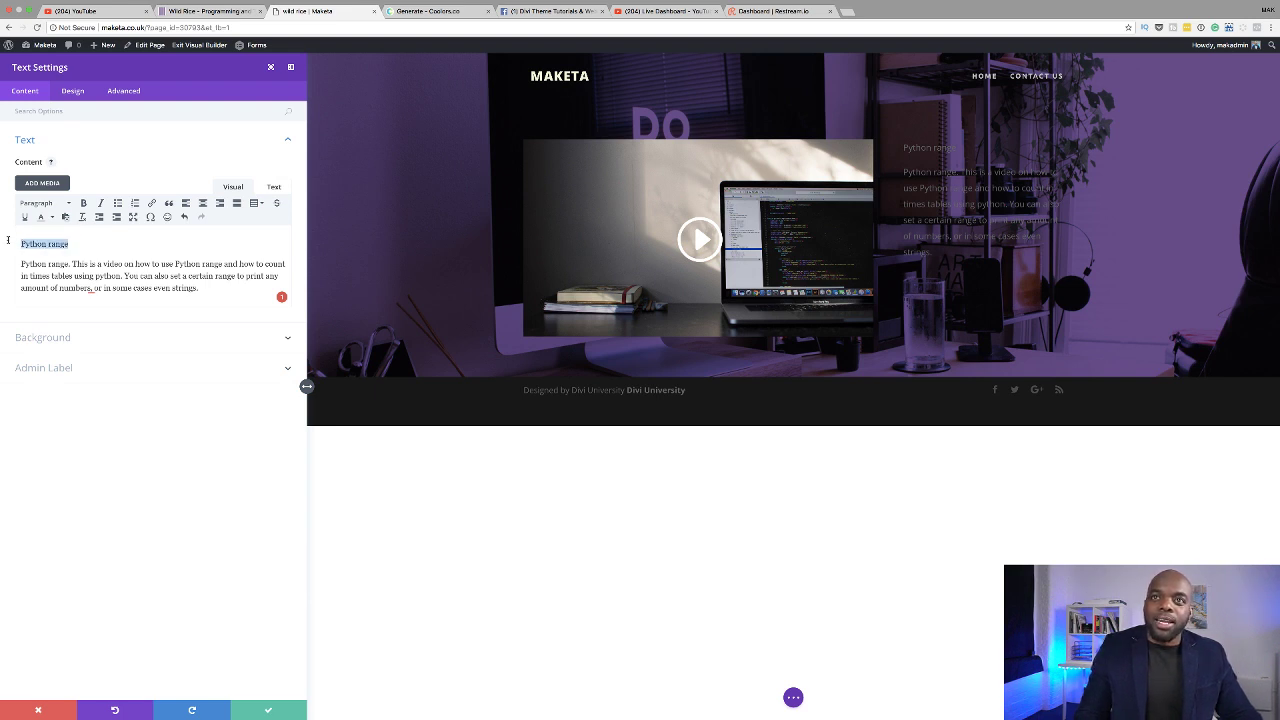
pyautogui.click(62, 204)
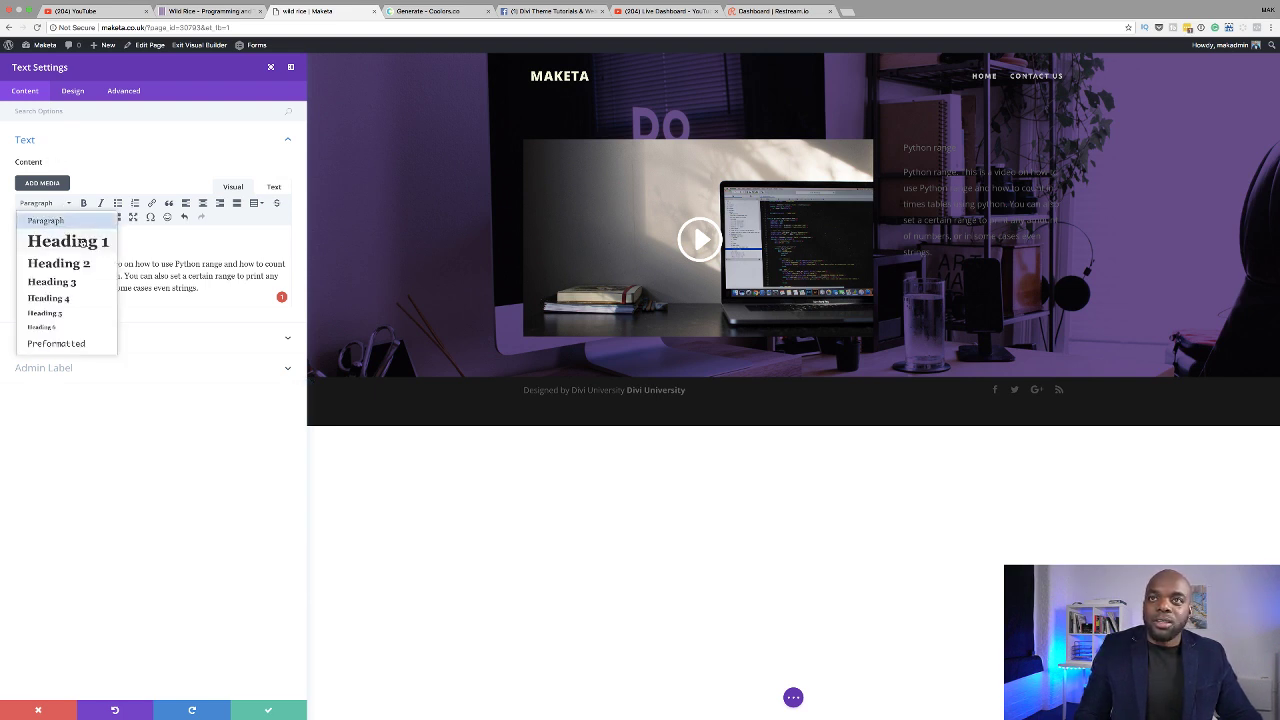
pyautogui.click(87, 241)
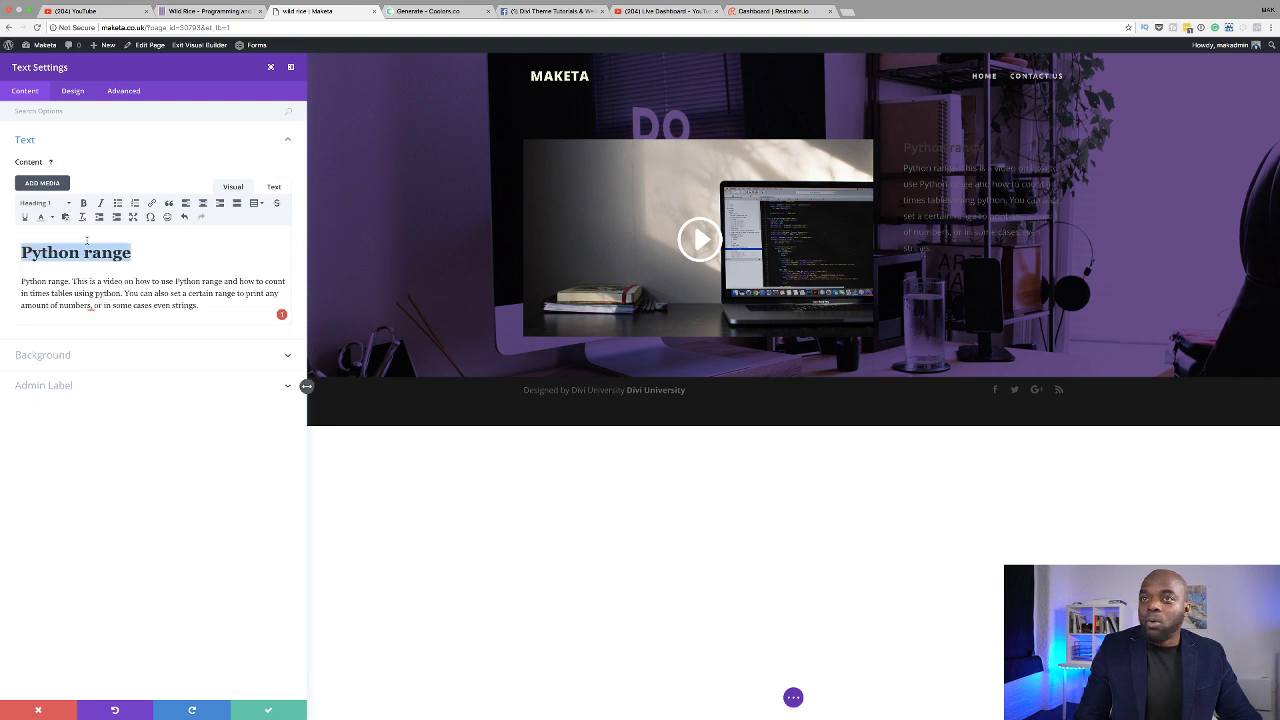
# Step: Set the text module's text colour option to Light
pyautogui.click(74, 92)
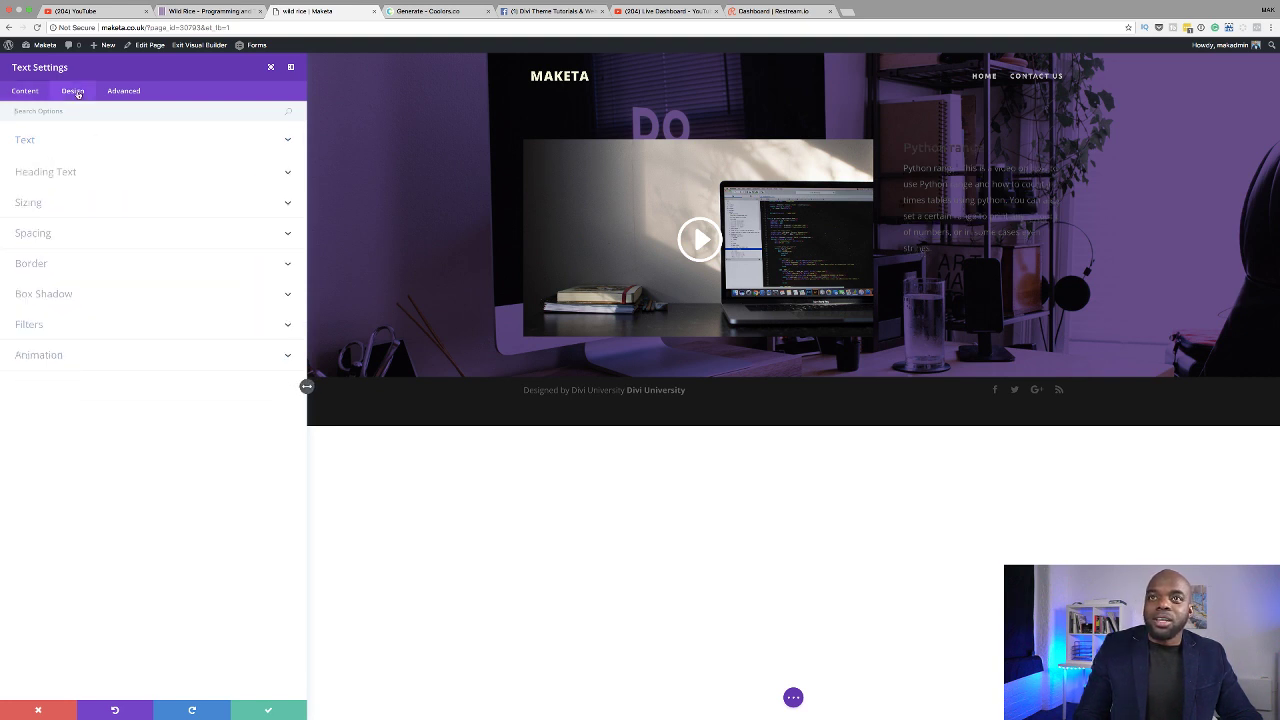
pyautogui.click(42, 143)
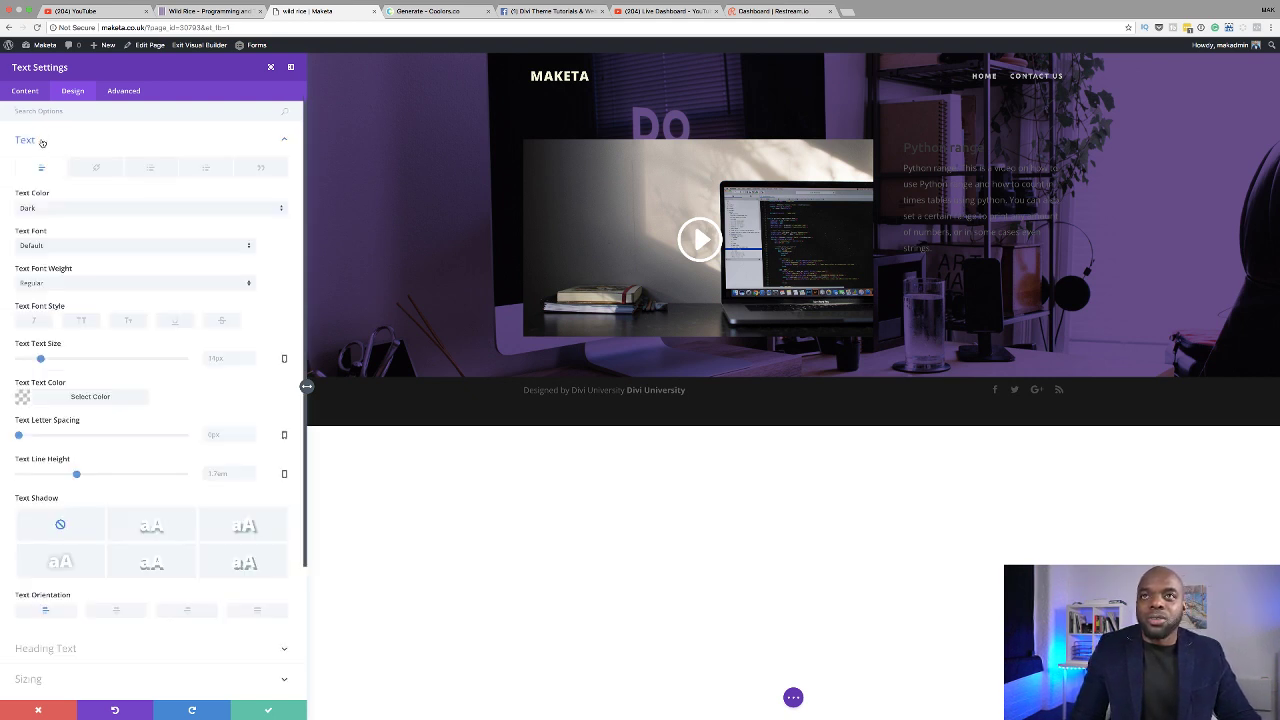
pyautogui.click(22, 398)
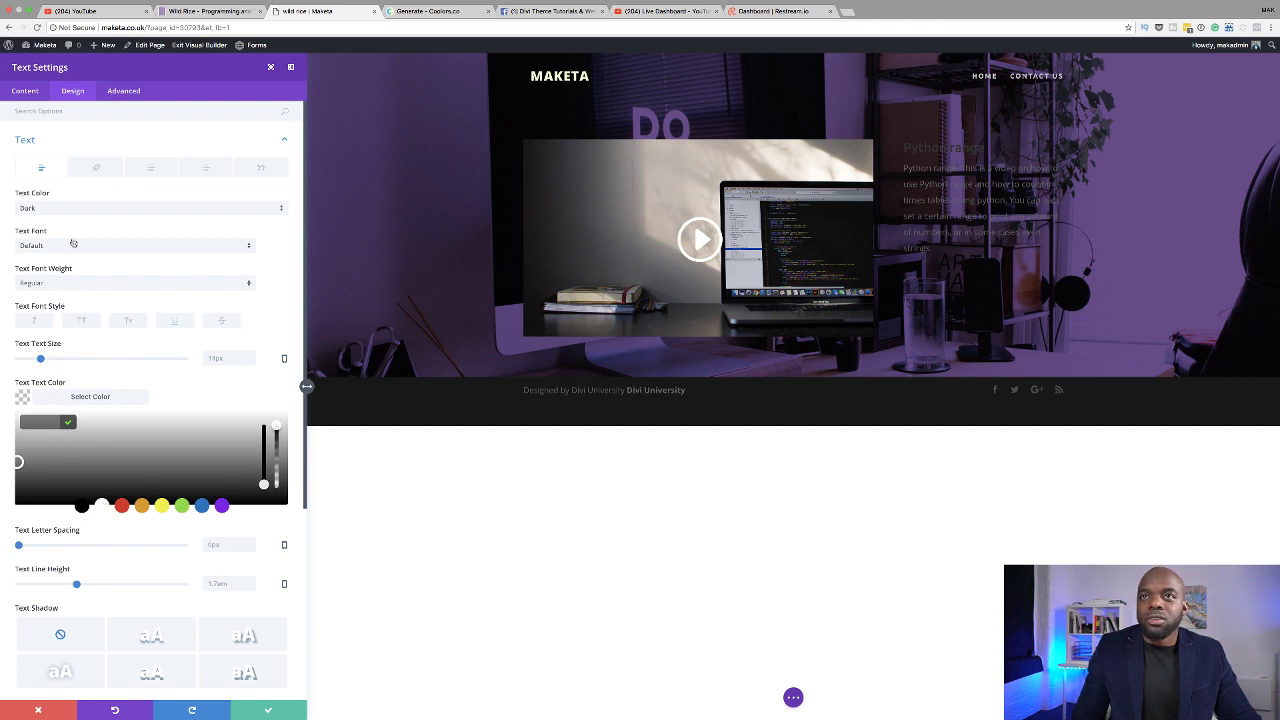
pyautogui.click(66, 208)
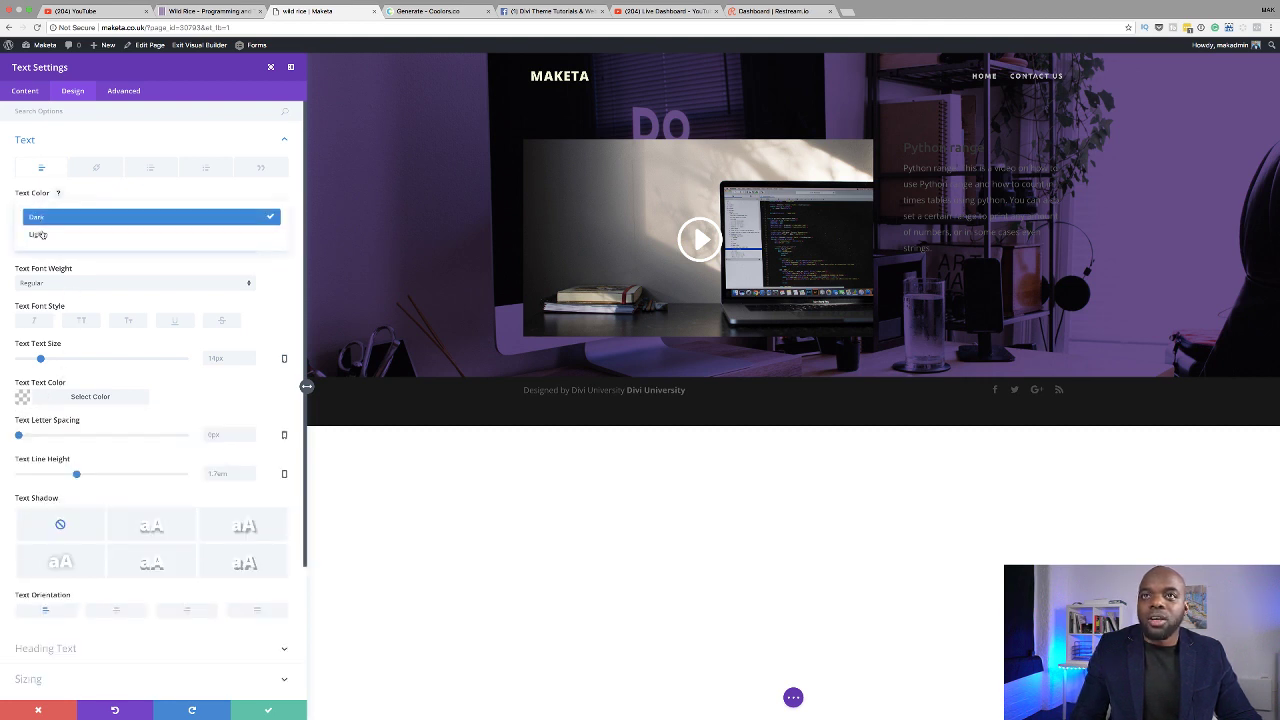
pyautogui.click(42, 230)
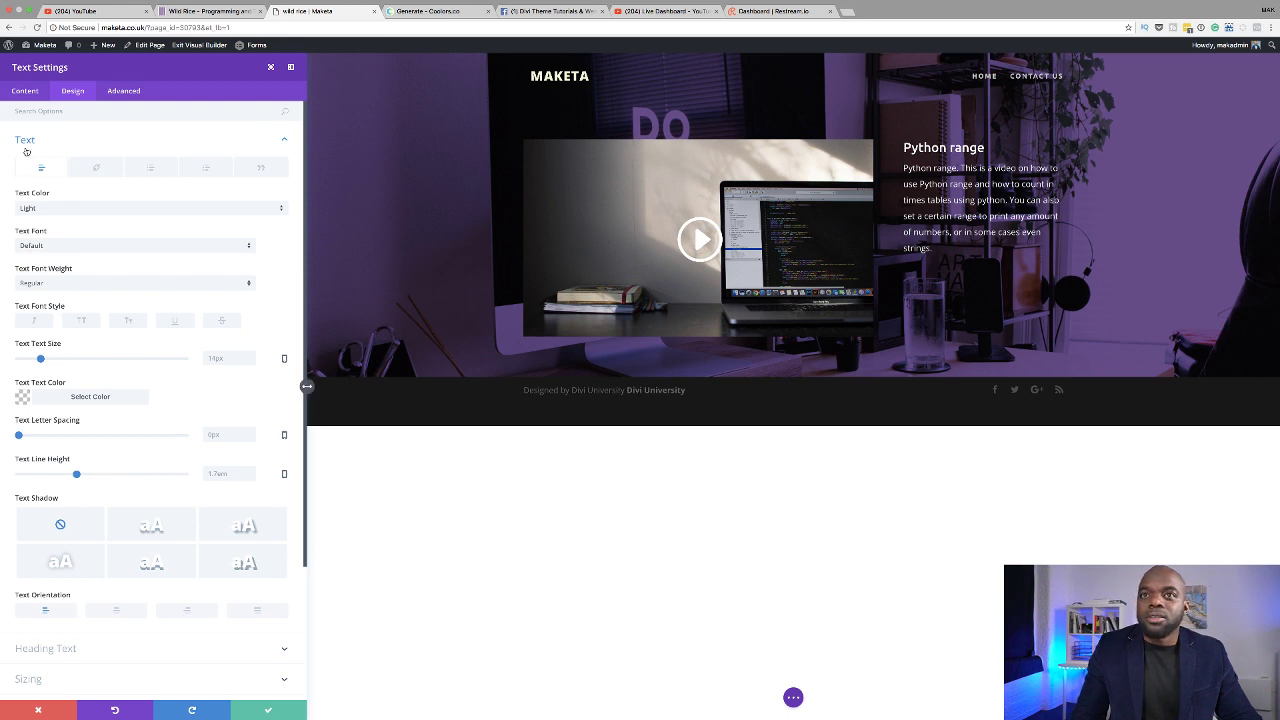
# Step: Style the text module's H1 heading in uppercase with a letter spacing of 3px
pyautogui.scroll(-4, 157, 306)
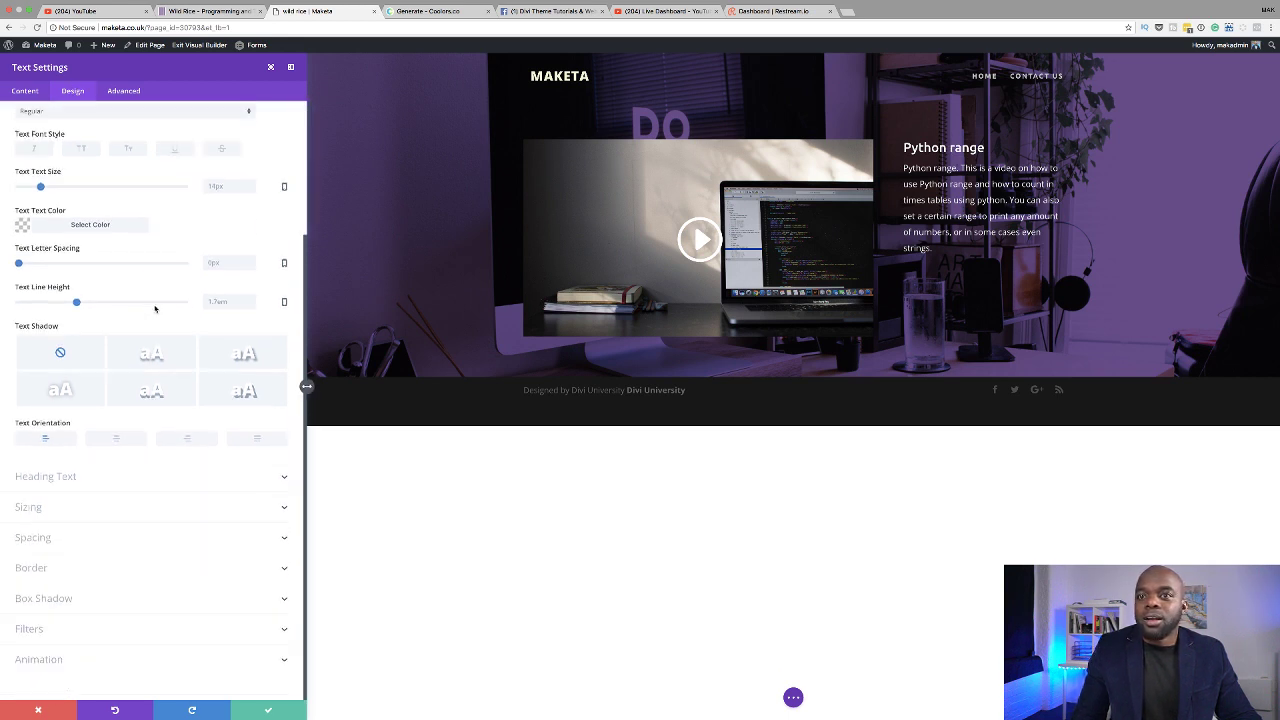
pyautogui.click(64, 477)
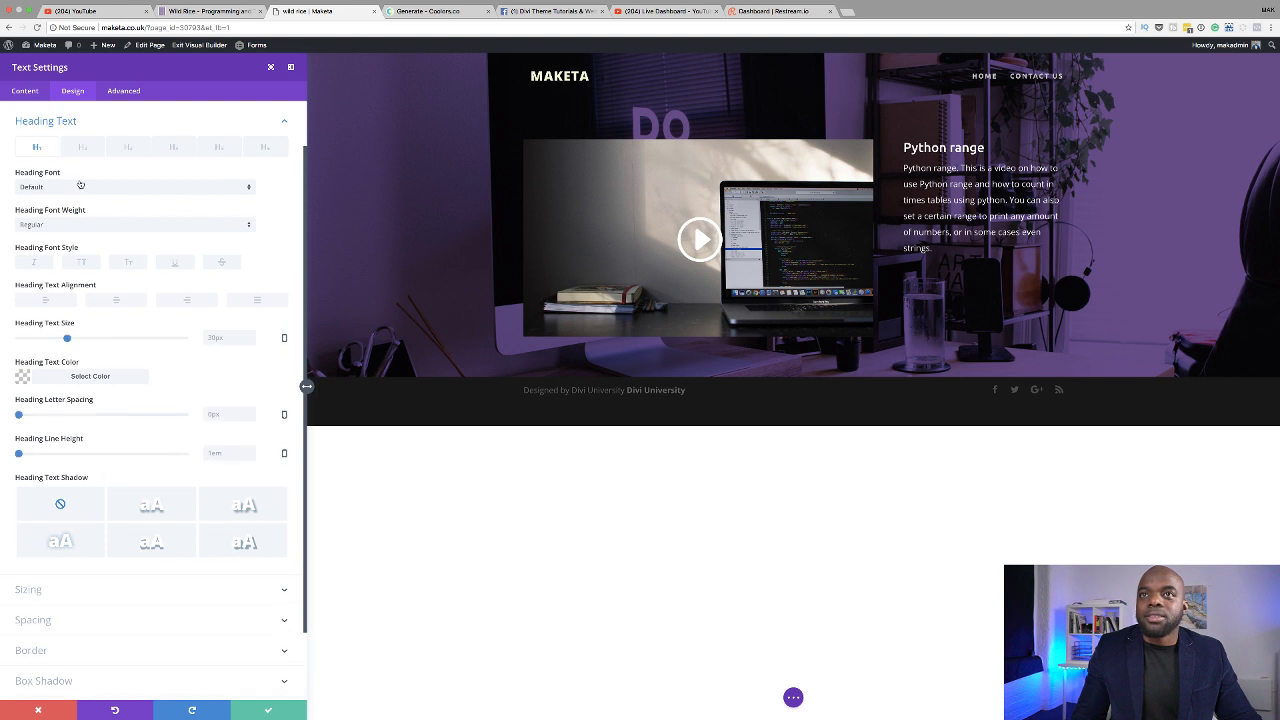
pyautogui.click(81, 263)
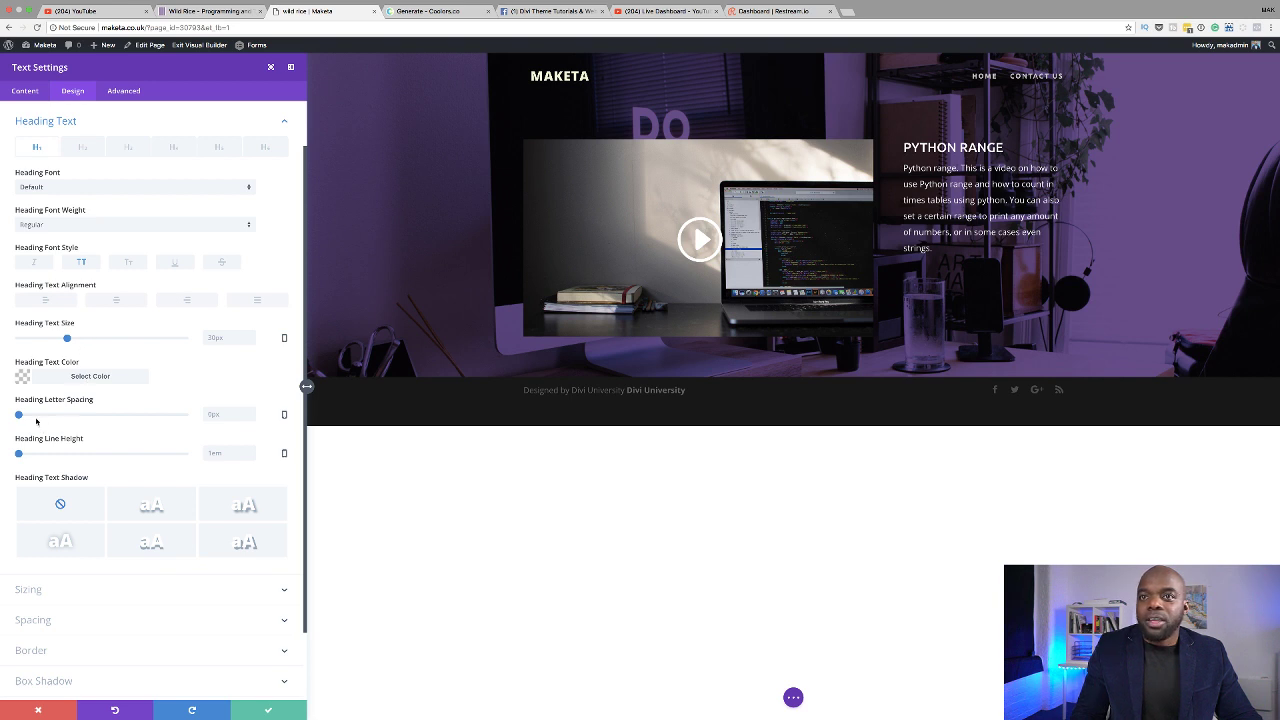
pyautogui.moveTo(19, 416); pyautogui.dragTo(24, 416)
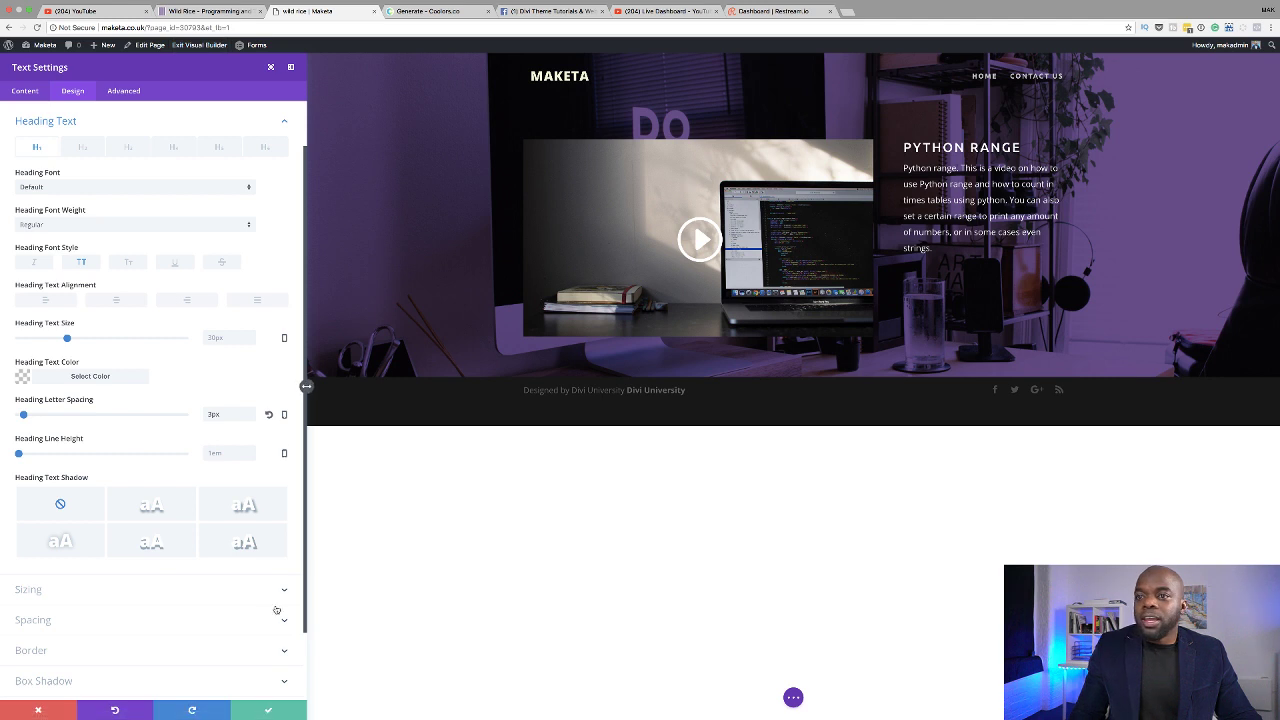
# Step: Give the Python range text module a solid black background
pyautogui.click(27, 92)
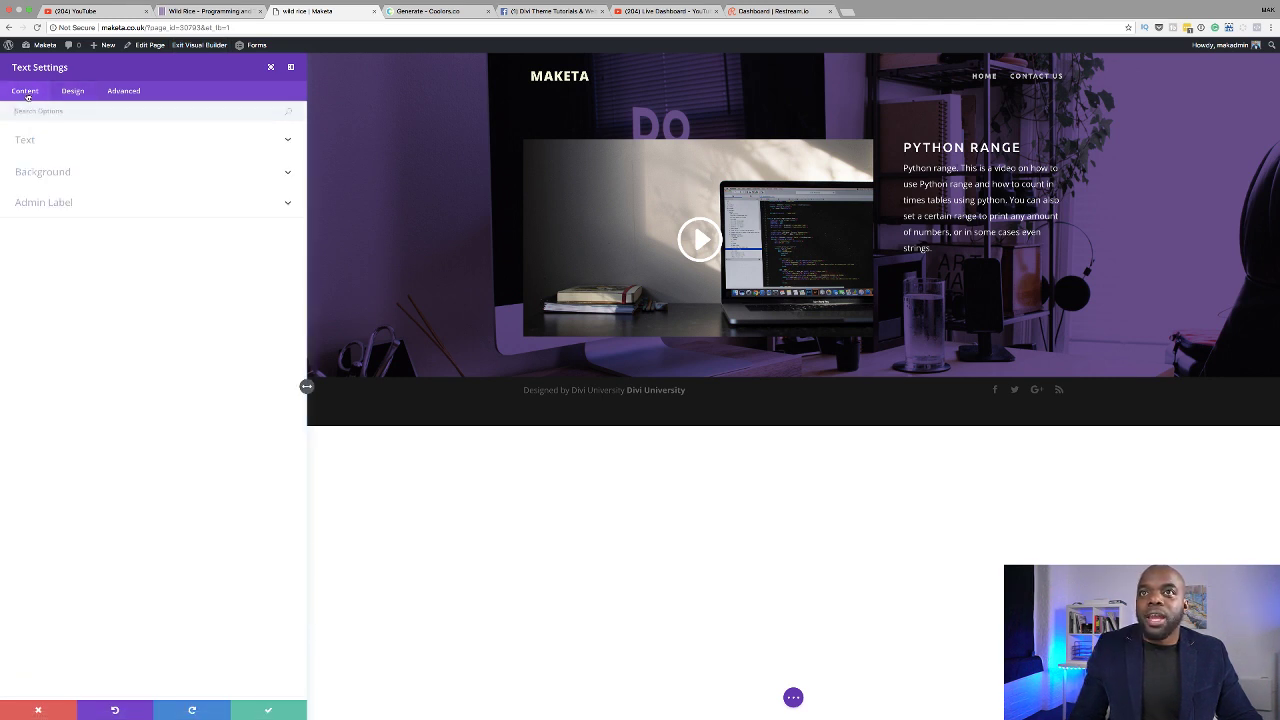
pyautogui.click(56, 175)
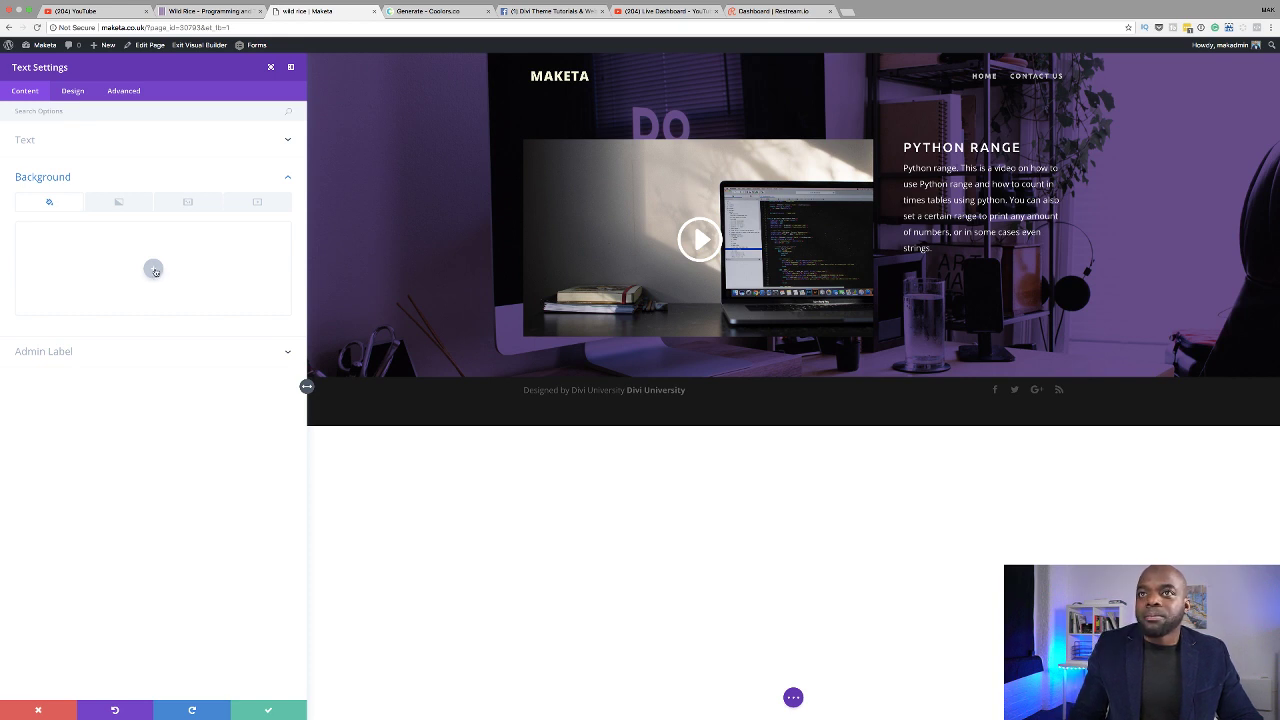
pyautogui.click(155, 271)
pyautogui.click(84, 319)
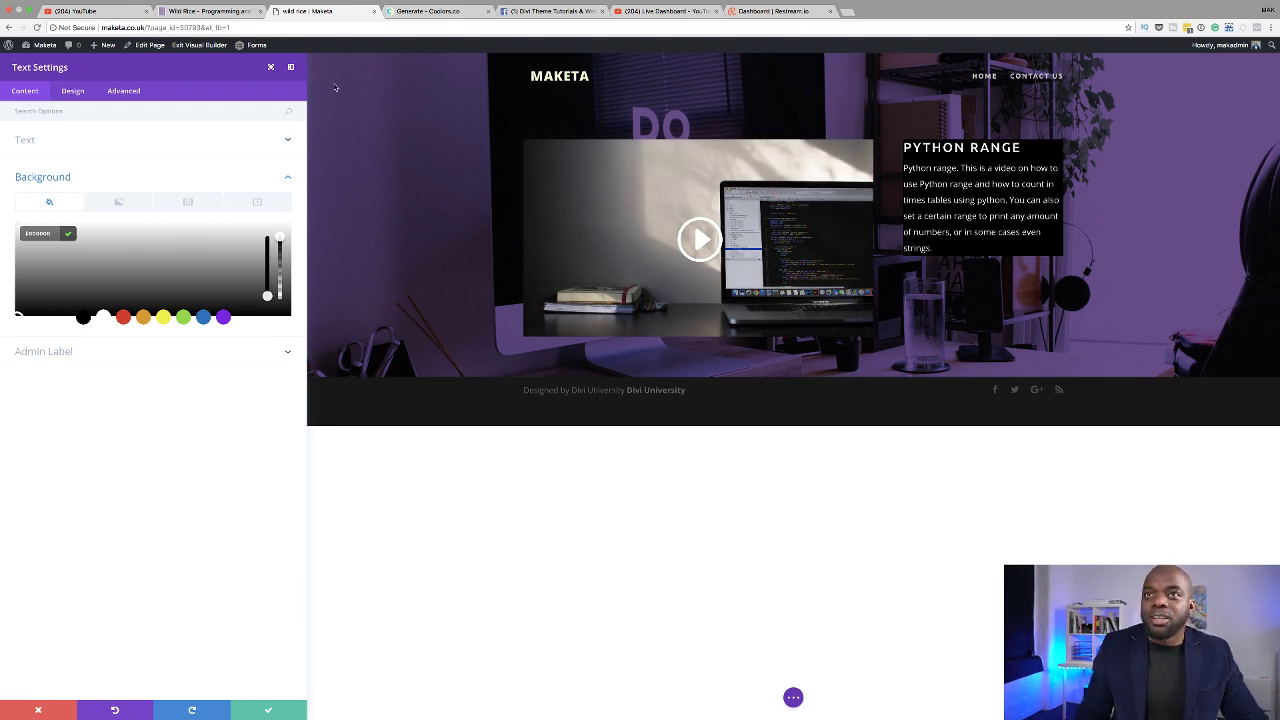
# Step: Set the text module's custom padding to 30px on all four sides and save the module
pyautogui.click(73, 91)
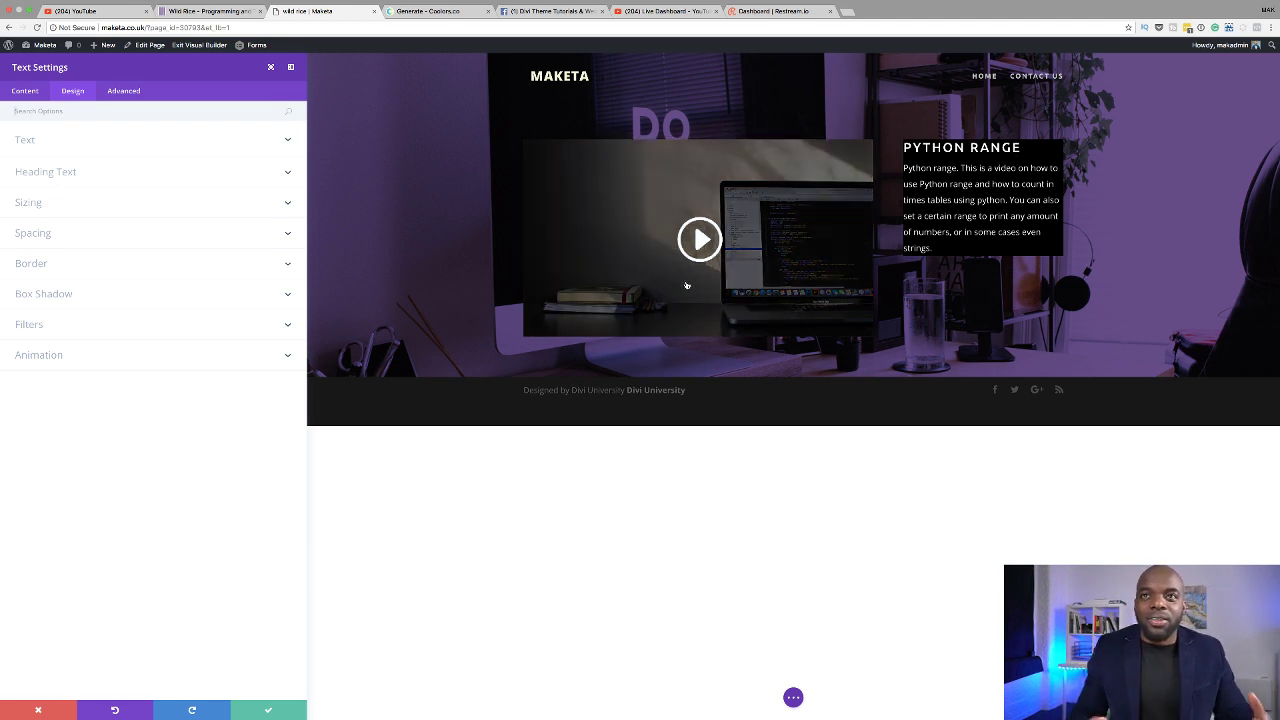
pyautogui.click(43, 237)
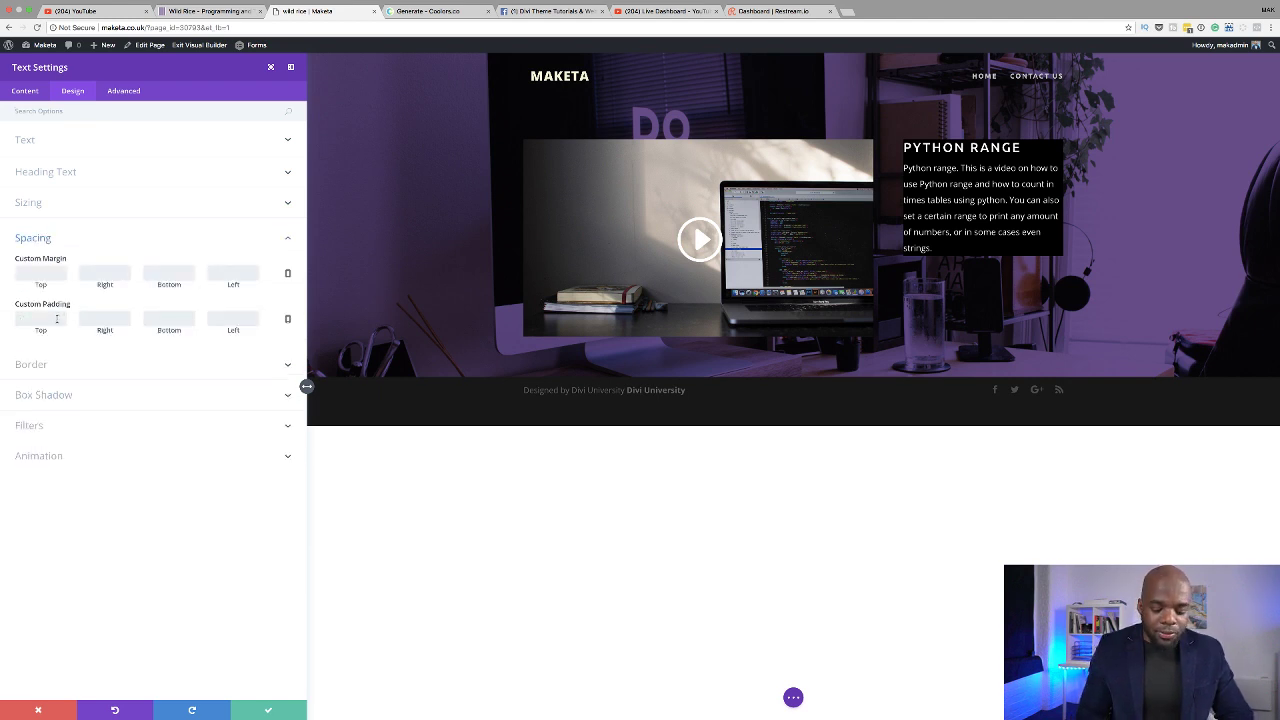
pyautogui.click(57, 318)
pyautogui.write('30')
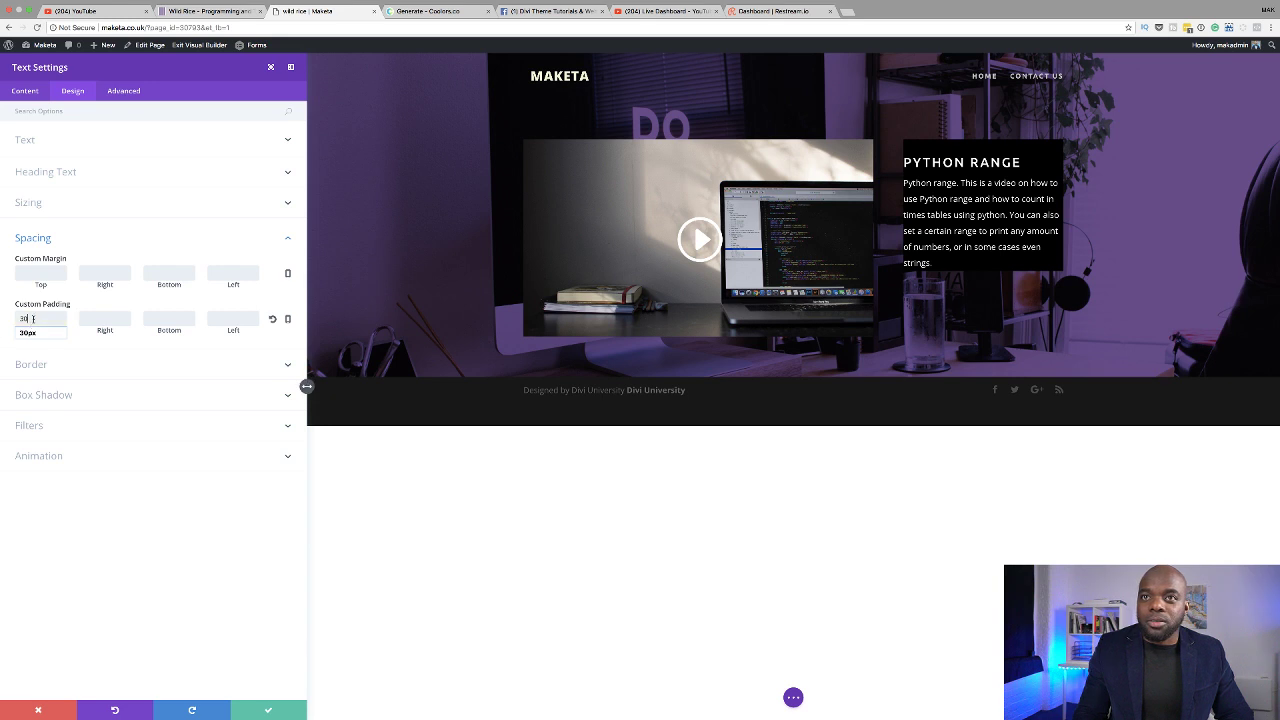
pyautogui.click(93, 318)
pyautogui.write('30')
pyautogui.click(160, 318)
pyautogui.write('30')
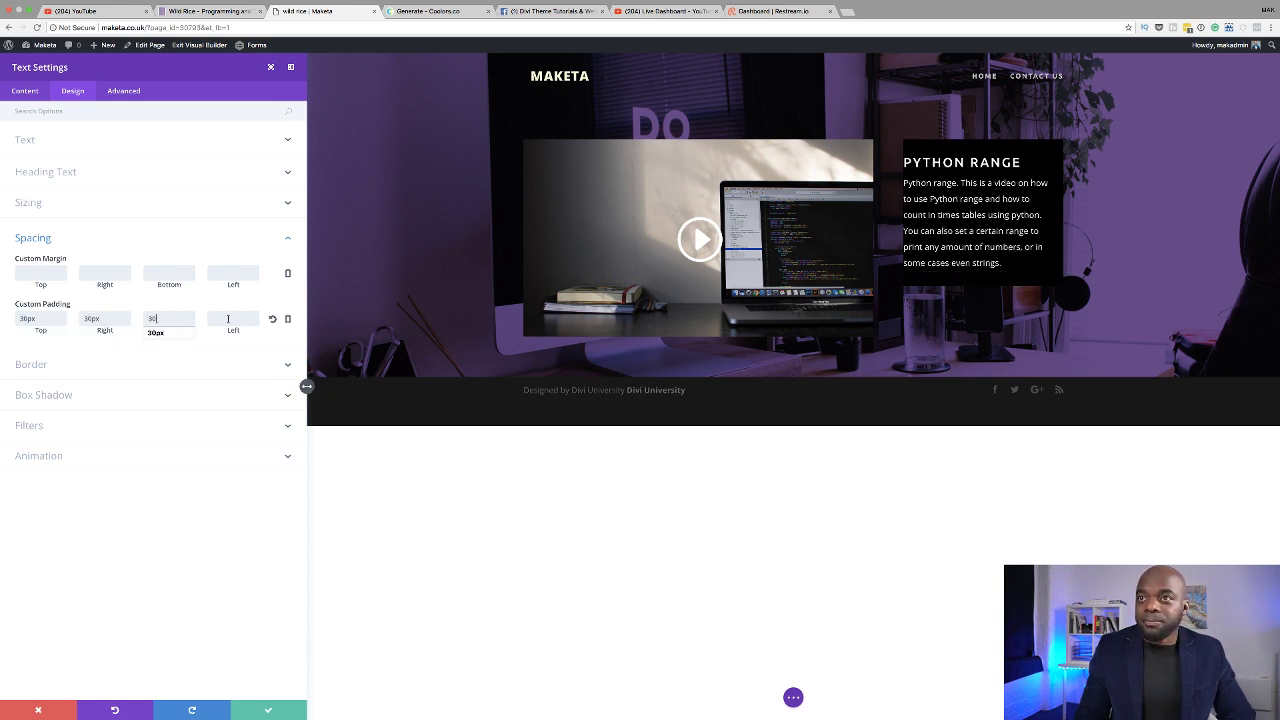
pyautogui.click(225, 318)
pyautogui.write('30')
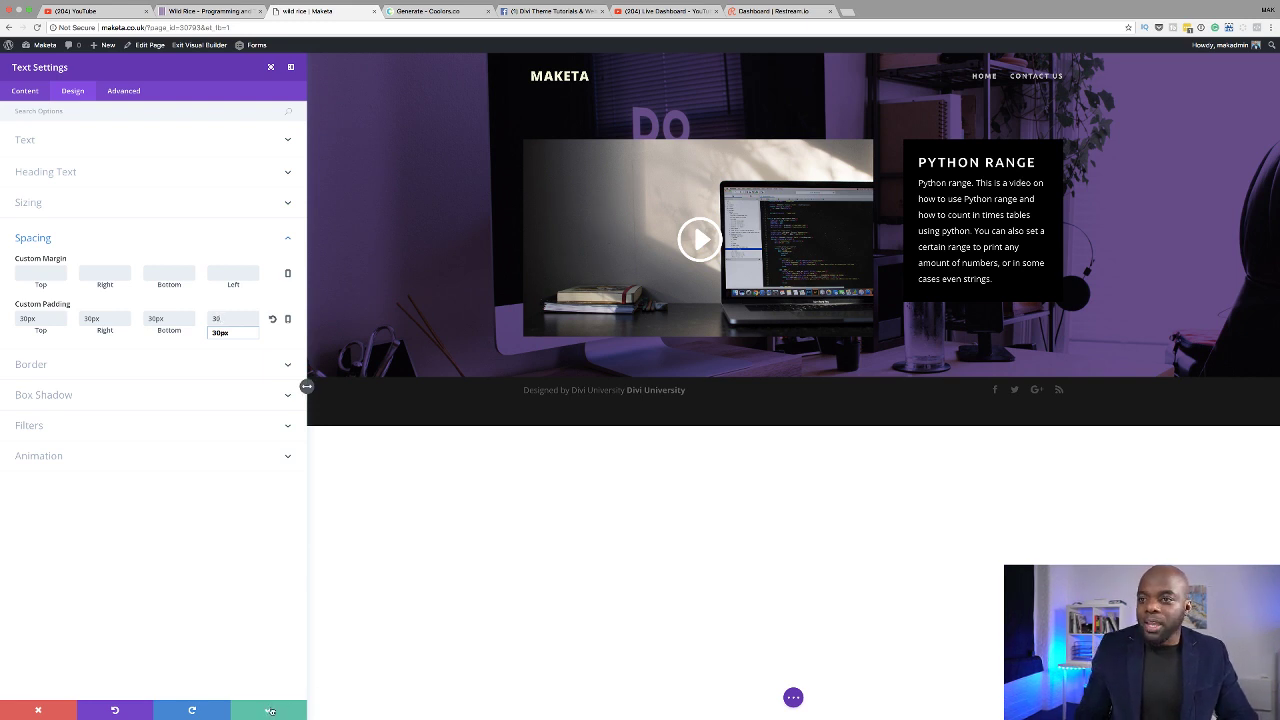
pyautogui.click(269, 711)
# Step: Enable a custom gutter width for the hero row and set it to 2
pyautogui.moveTo(392, 254)
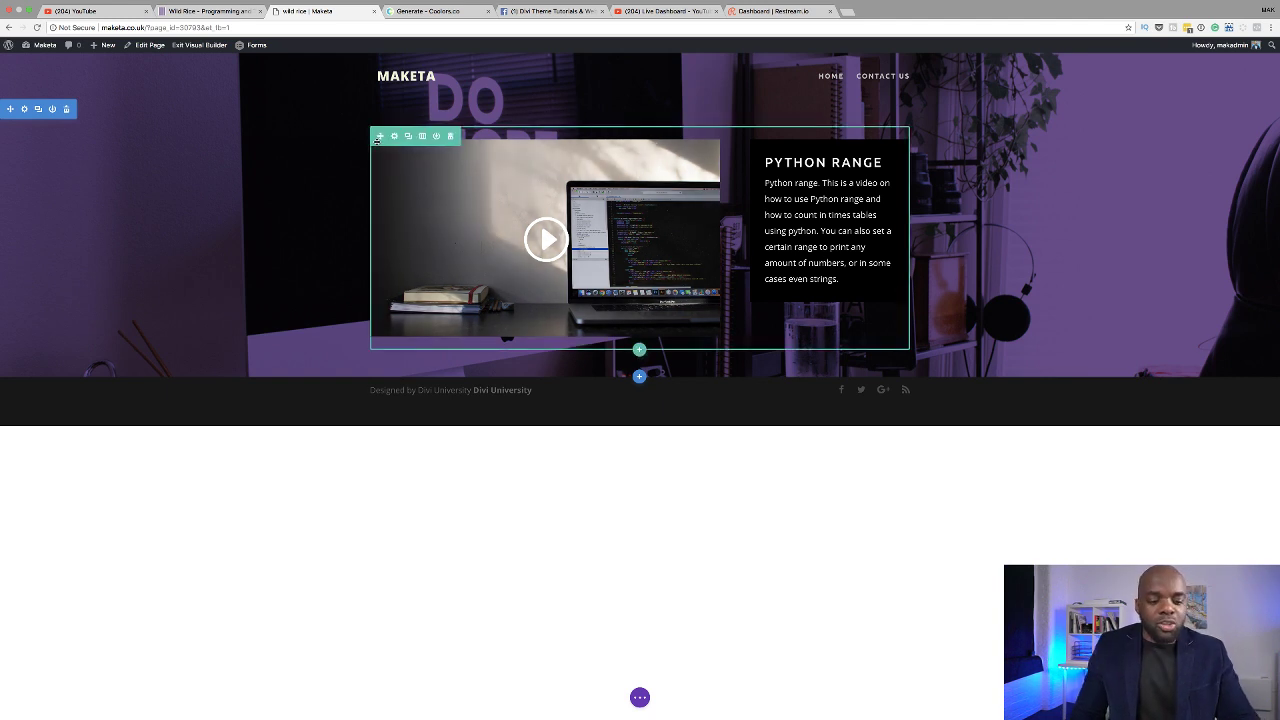
pyautogui.moveTo(378, 141); pyautogui.dragTo(414, 151)
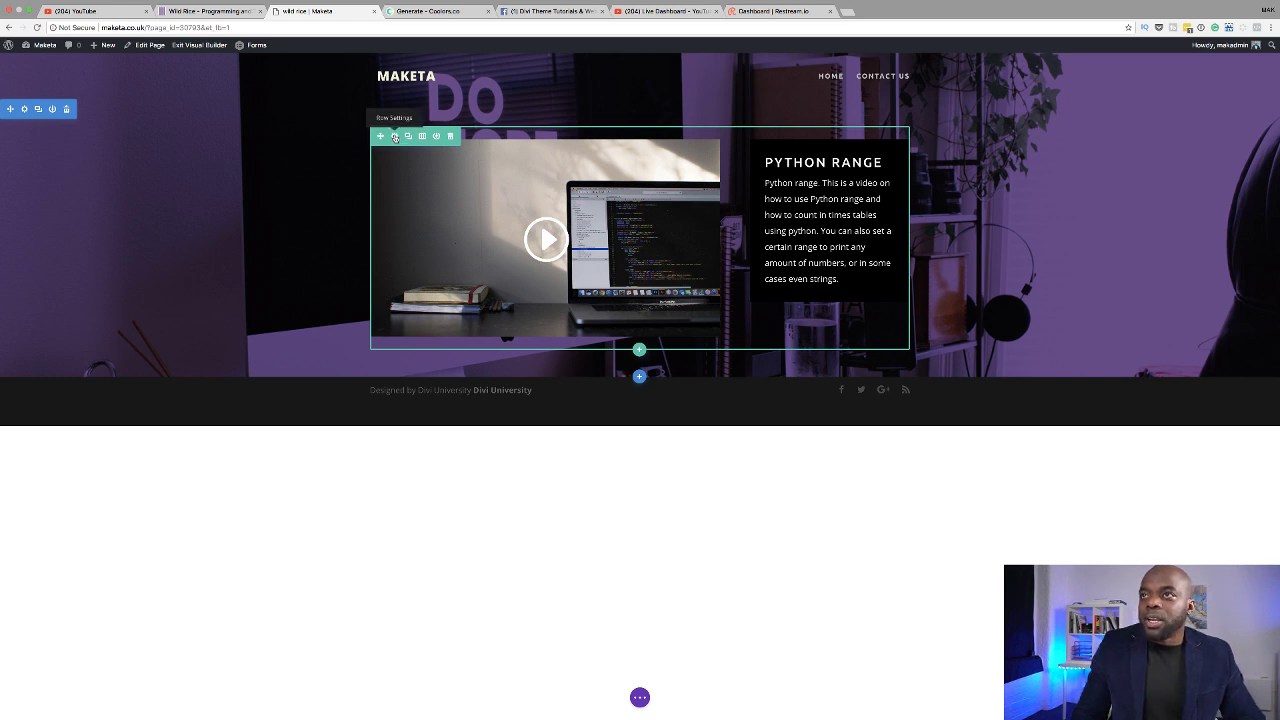
pyautogui.click(395, 138)
pyautogui.click(73, 91)
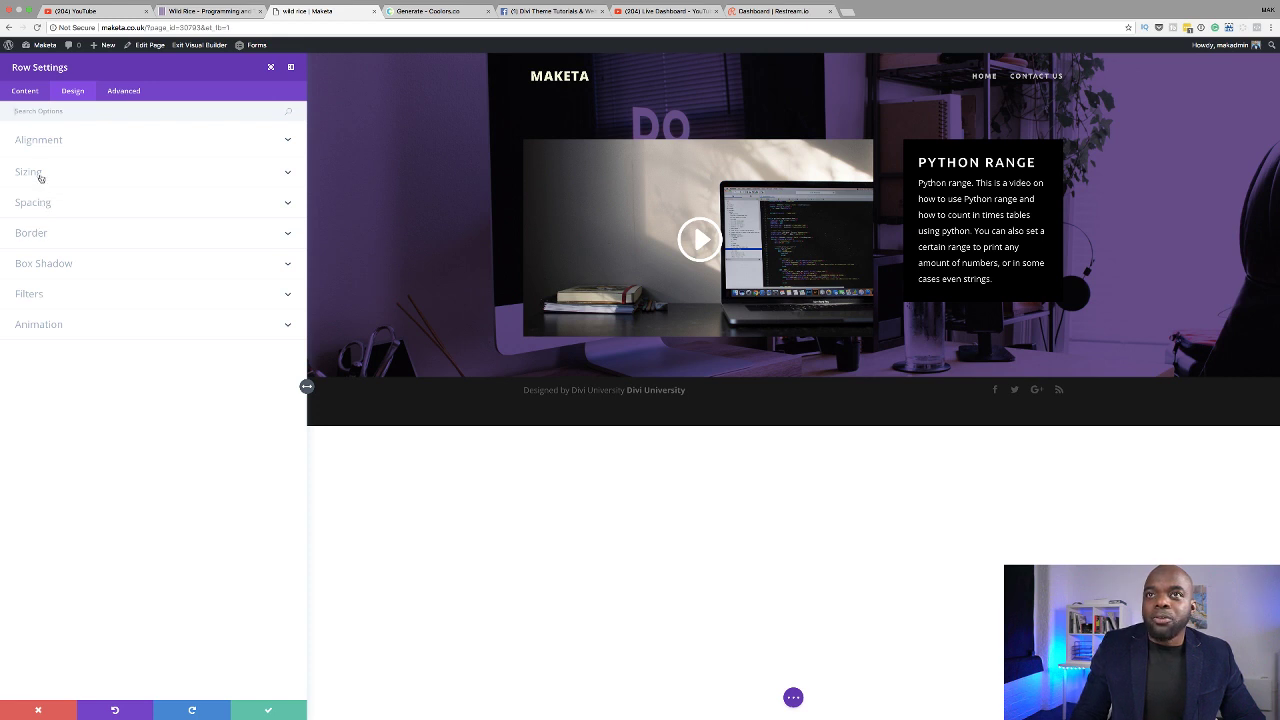
pyautogui.click(36, 173)
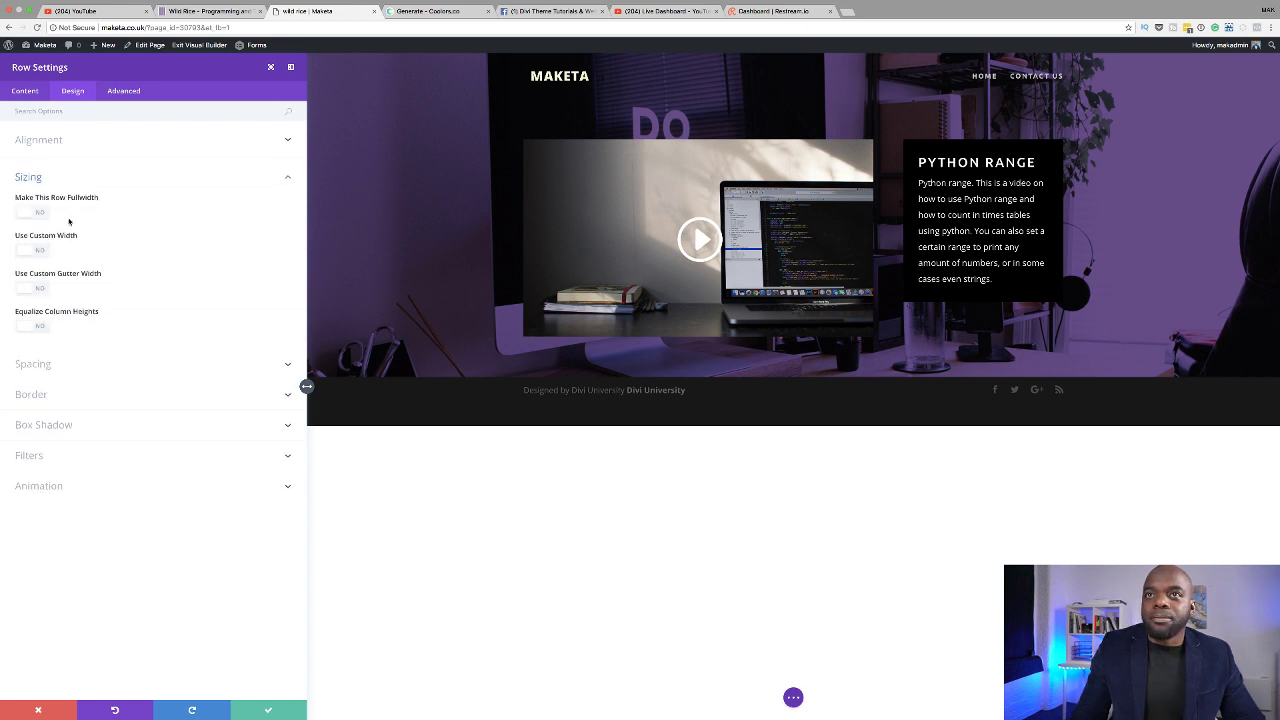
pyautogui.click(41, 290)
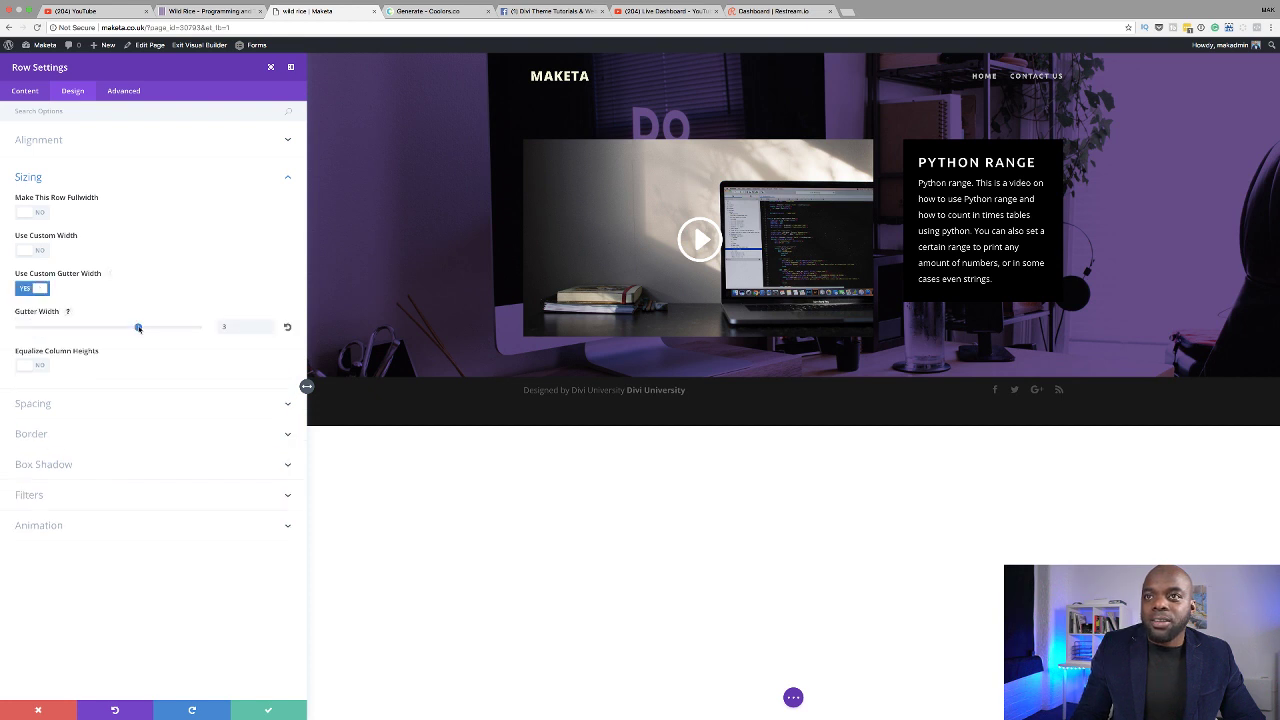
pyautogui.moveTo(109, 331); pyautogui.dragTo(78, 327)
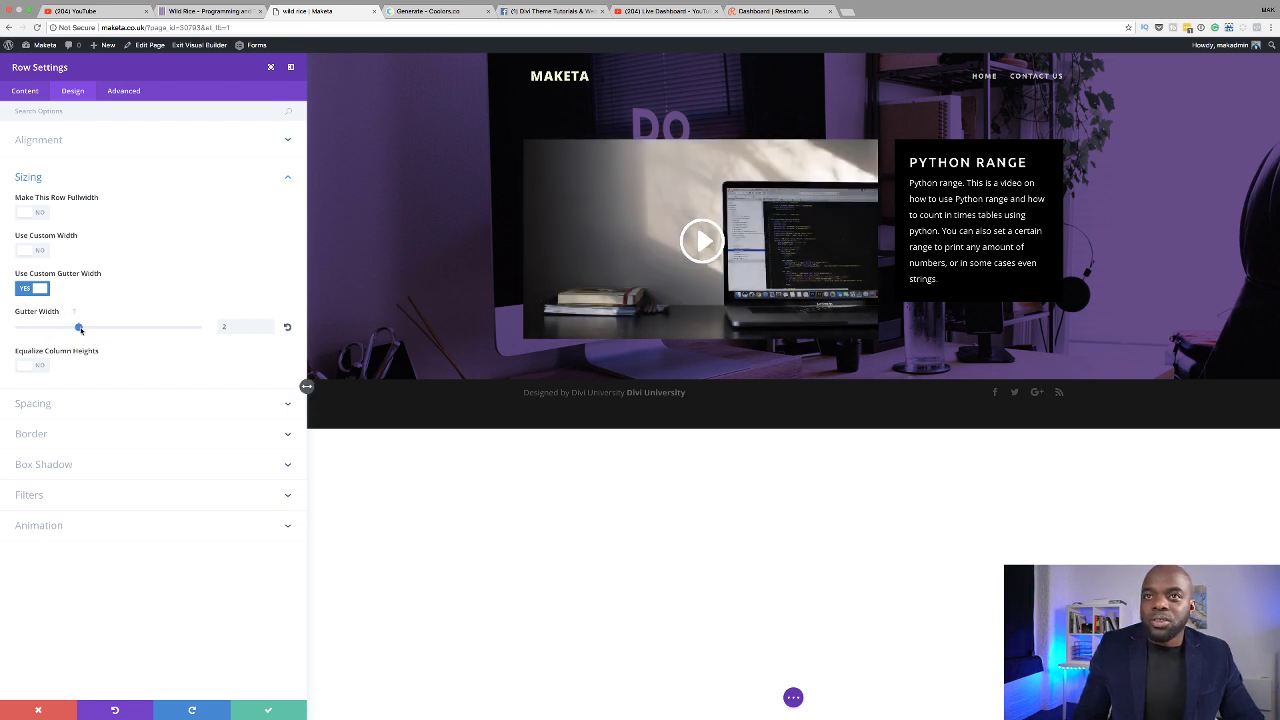
# Step: Give the hero row a custom width of 70%, using the percentage unit, and save the row settings
pyautogui.click(46, 251)
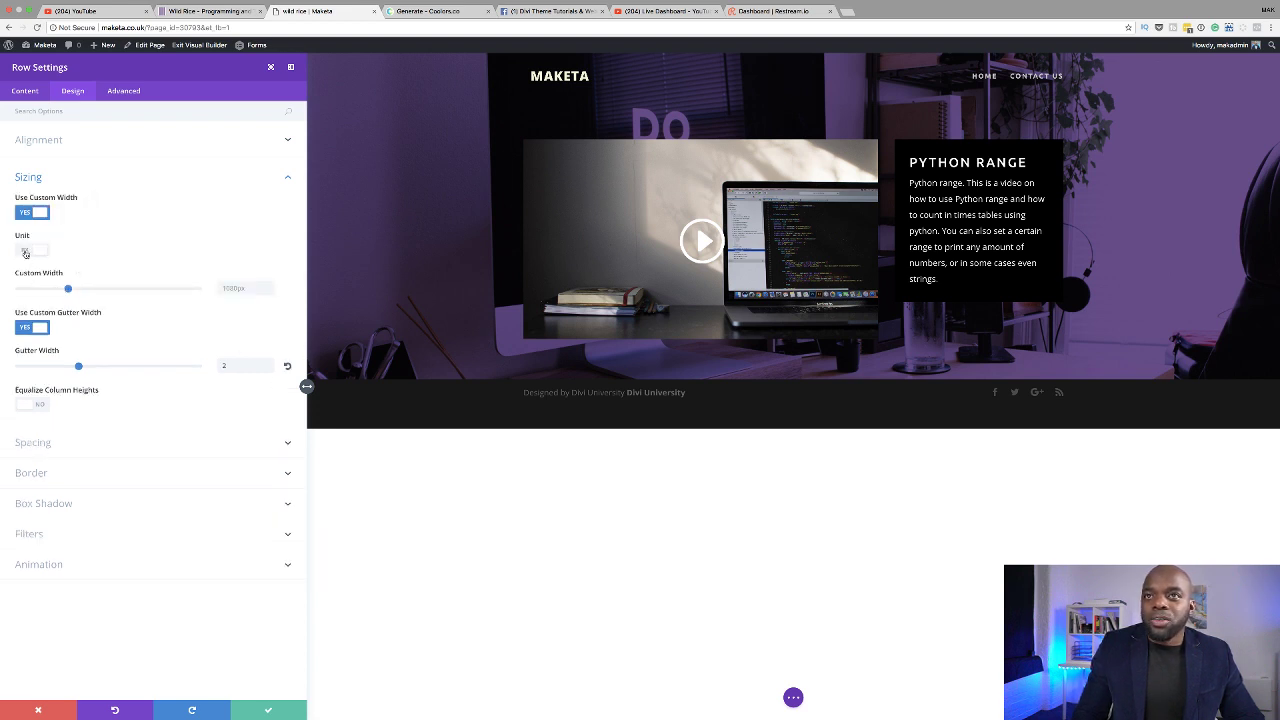
pyautogui.click(25, 251)
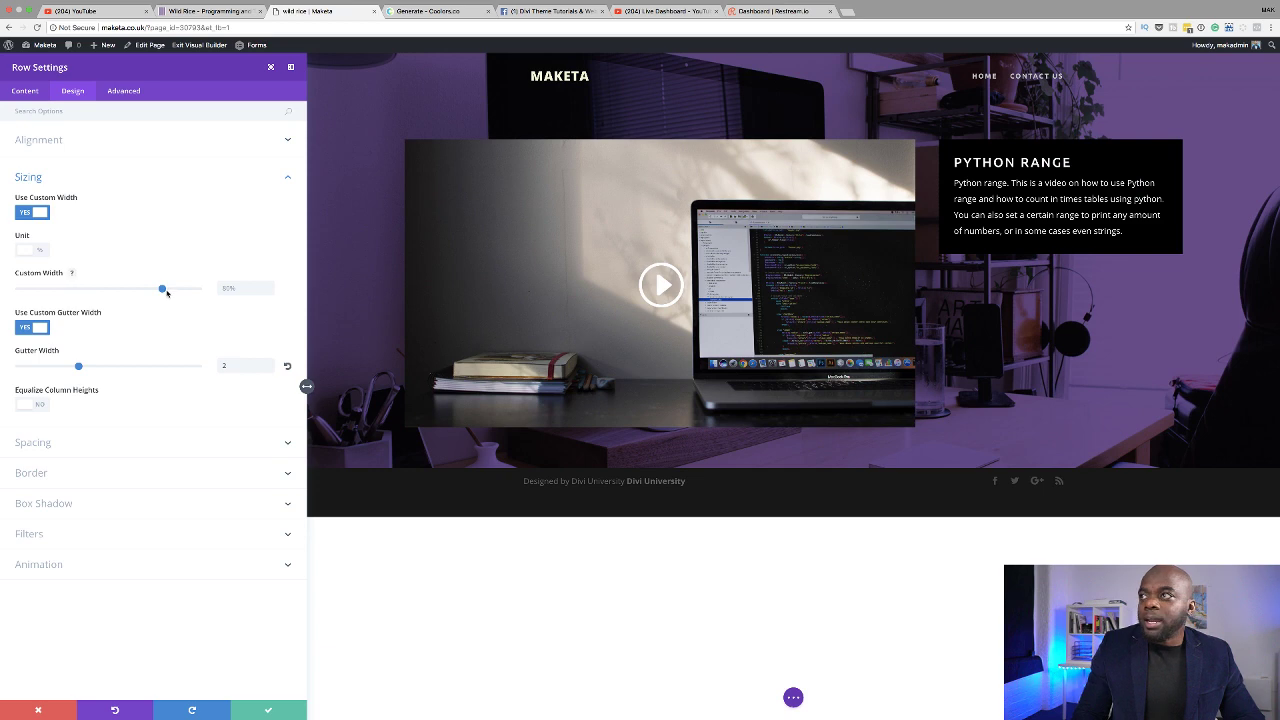
pyautogui.moveTo(162, 288); pyautogui.dragTo(144, 290)
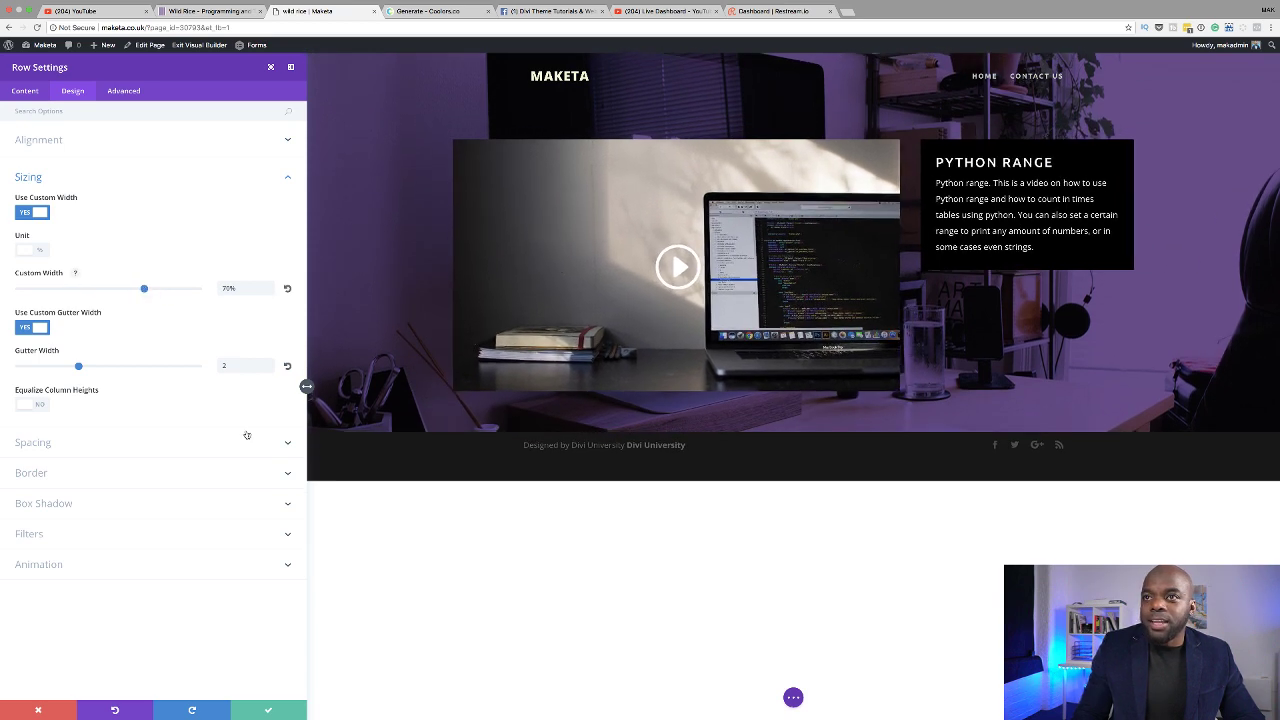
pyautogui.click(270, 710)
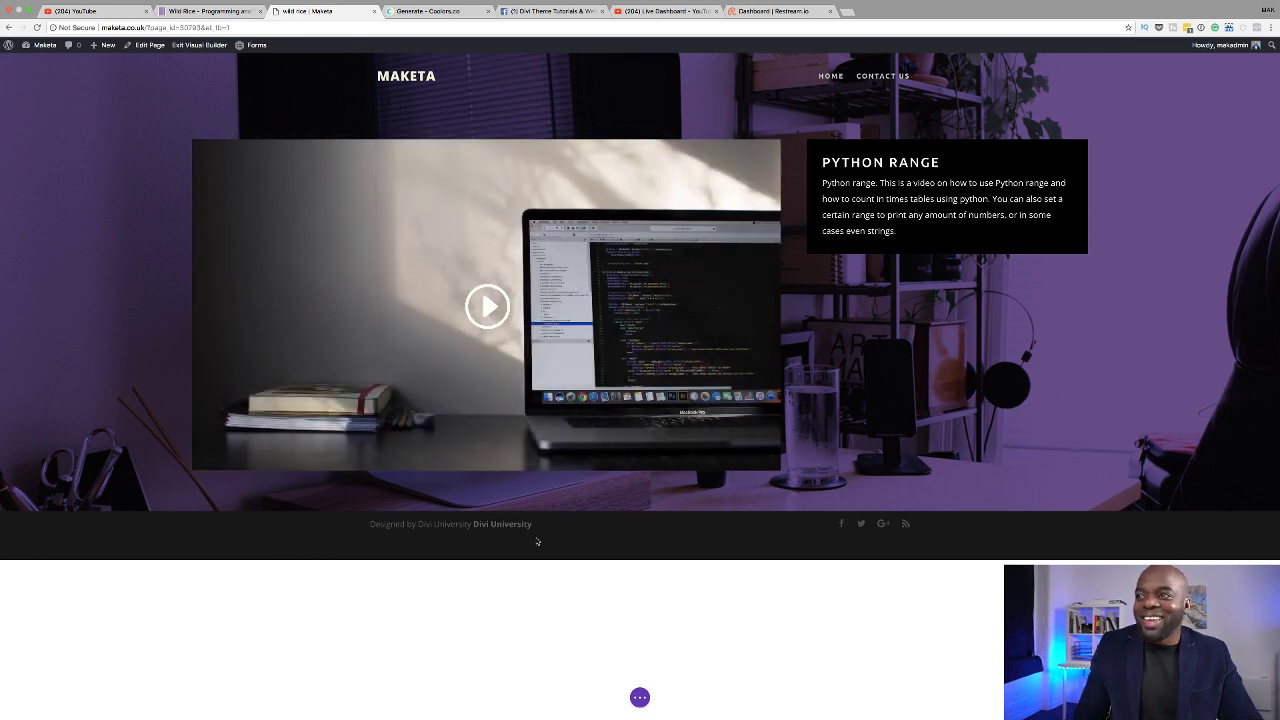
# Step: Review the Wild Rice home page layout, and add a regular section with a single-column row below the hero section
pyautogui.click(213, 22)
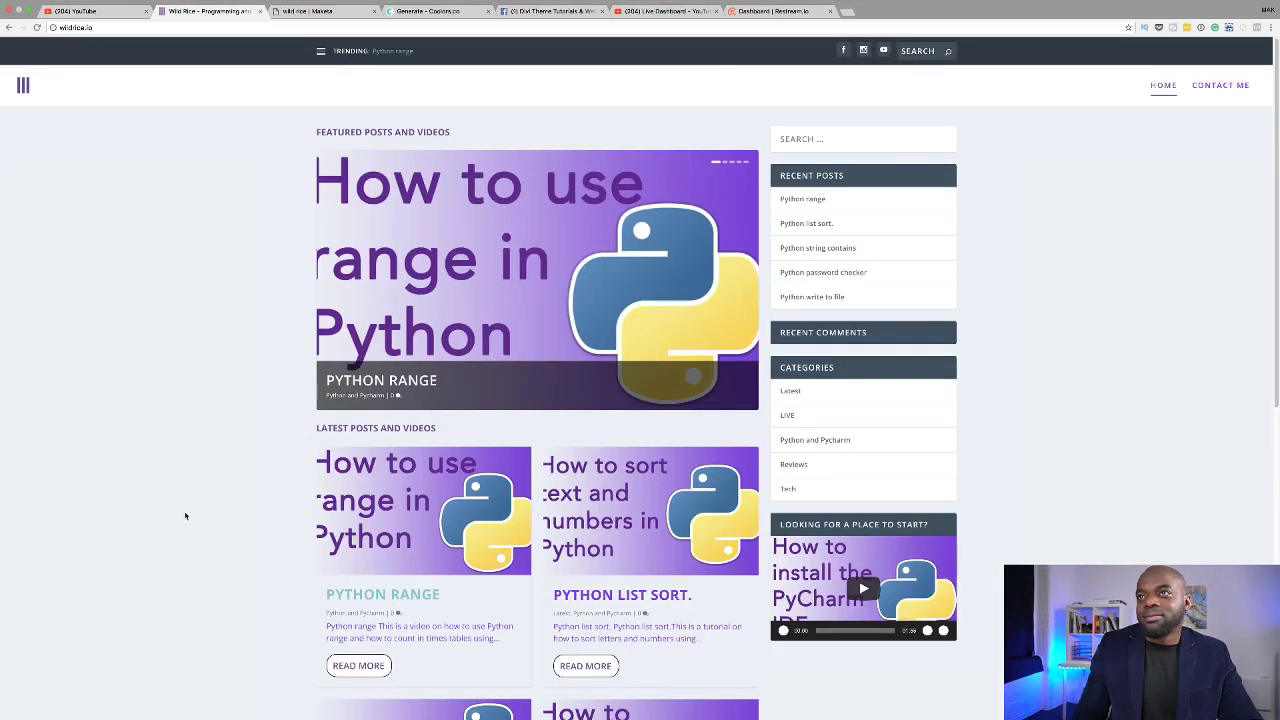
pyautogui.scroll(-6, 185, 516)
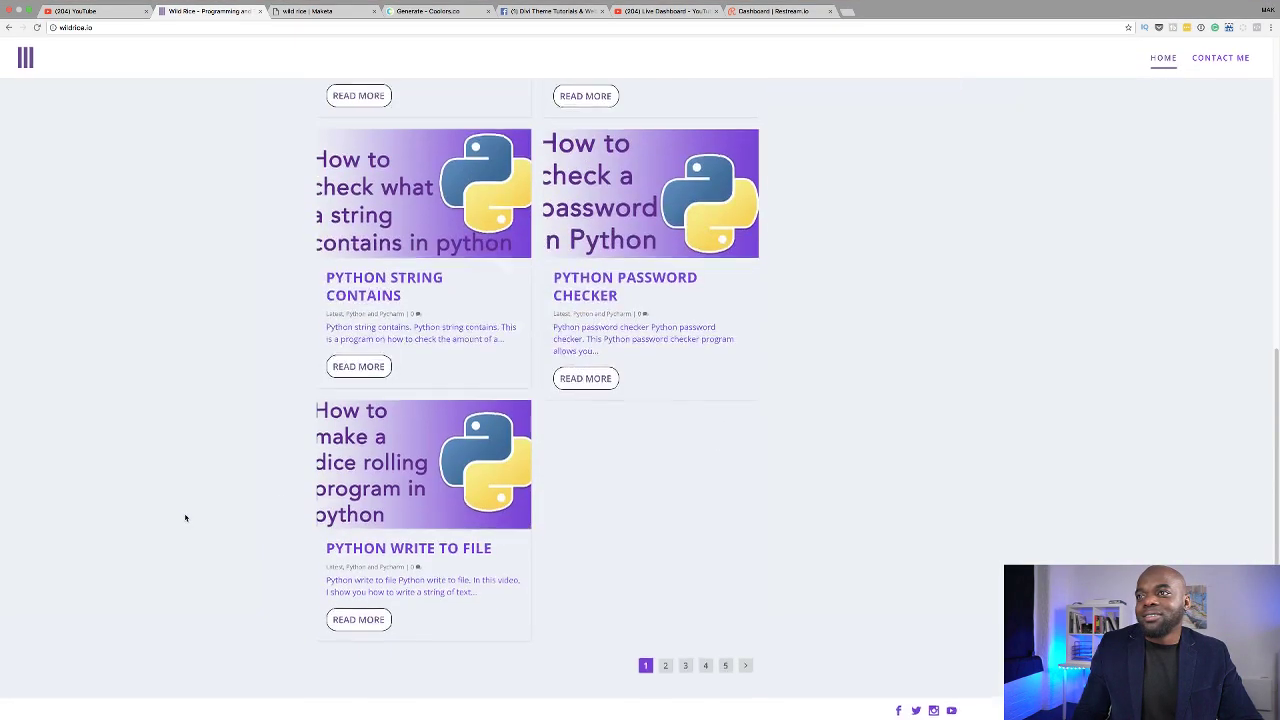
pyautogui.scroll(6, 185, 516)
pyautogui.click(320, 12)
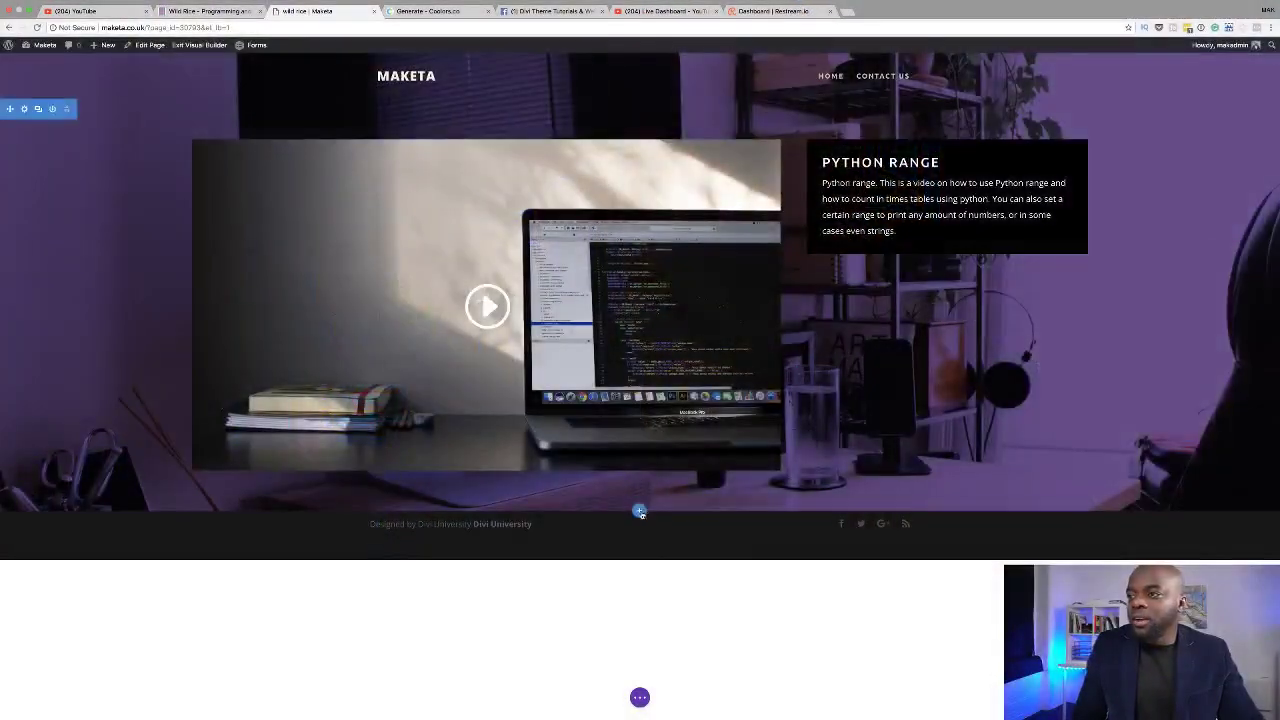
pyautogui.click(640, 511)
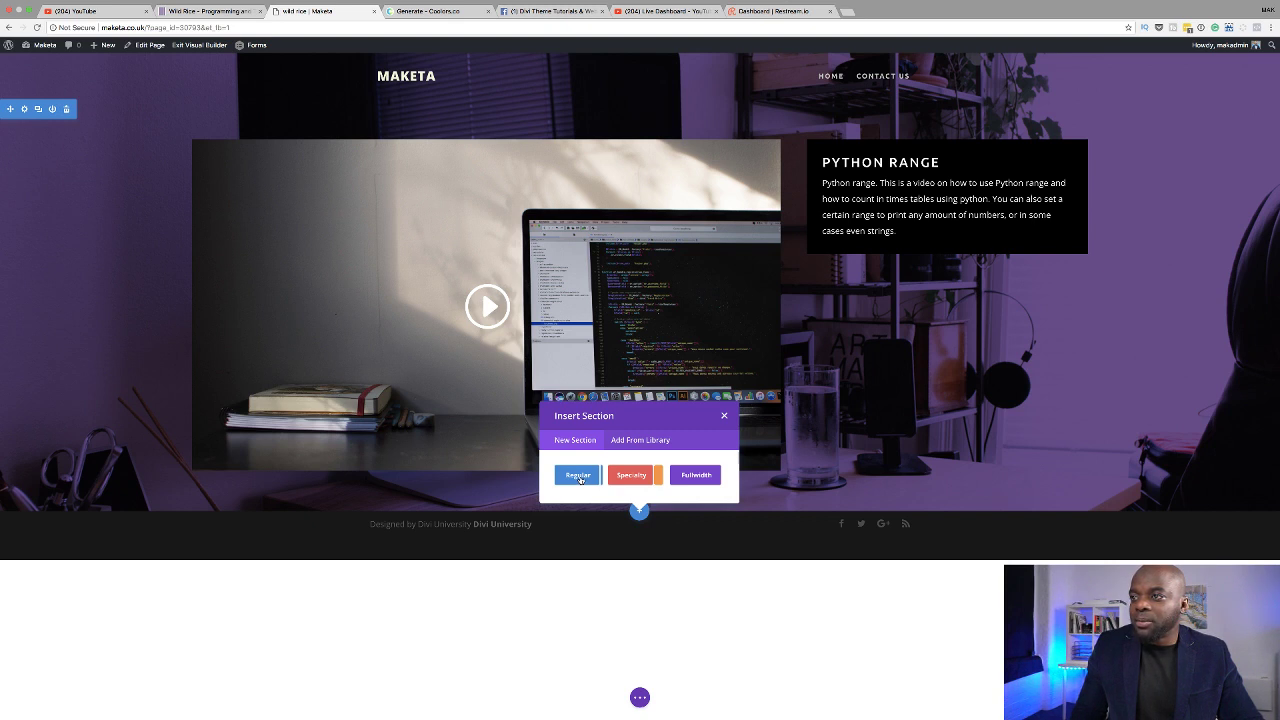
pyautogui.click(580, 478)
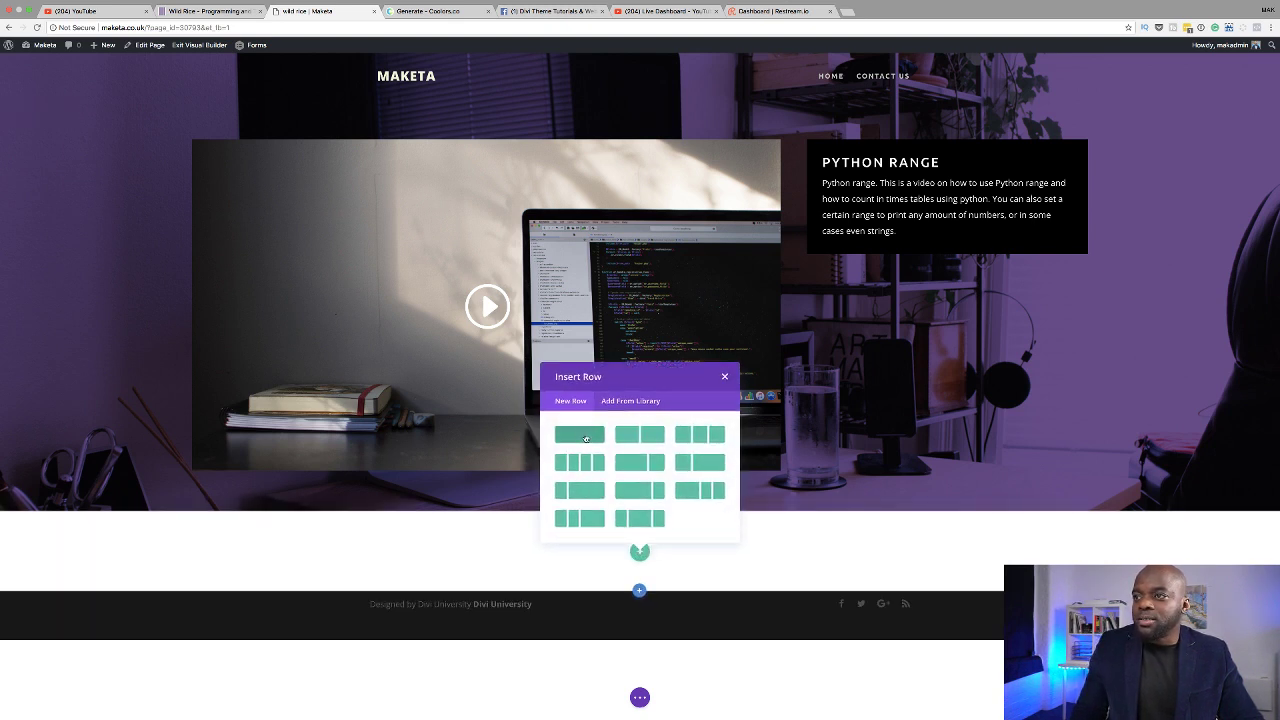
pyautogui.click(586, 438)
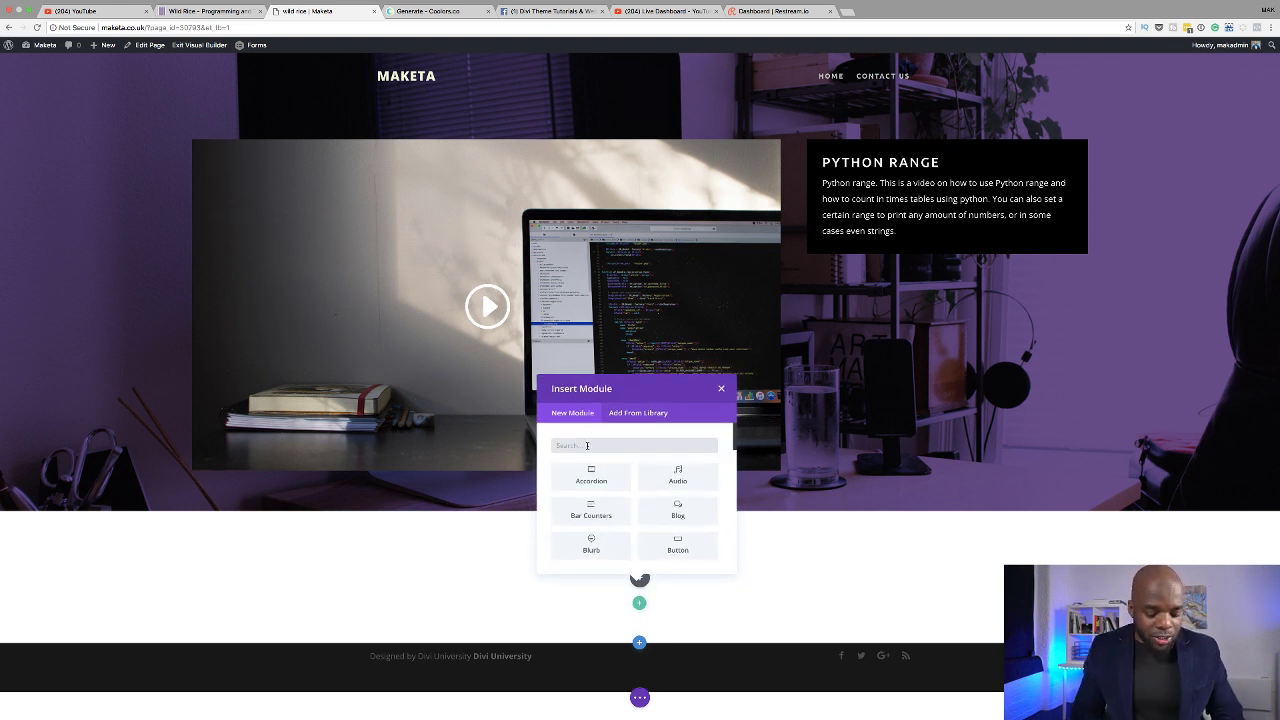
# Step: Insert a Call To Action module into the new row and turn off its background colour
pyautogui.write('ca')
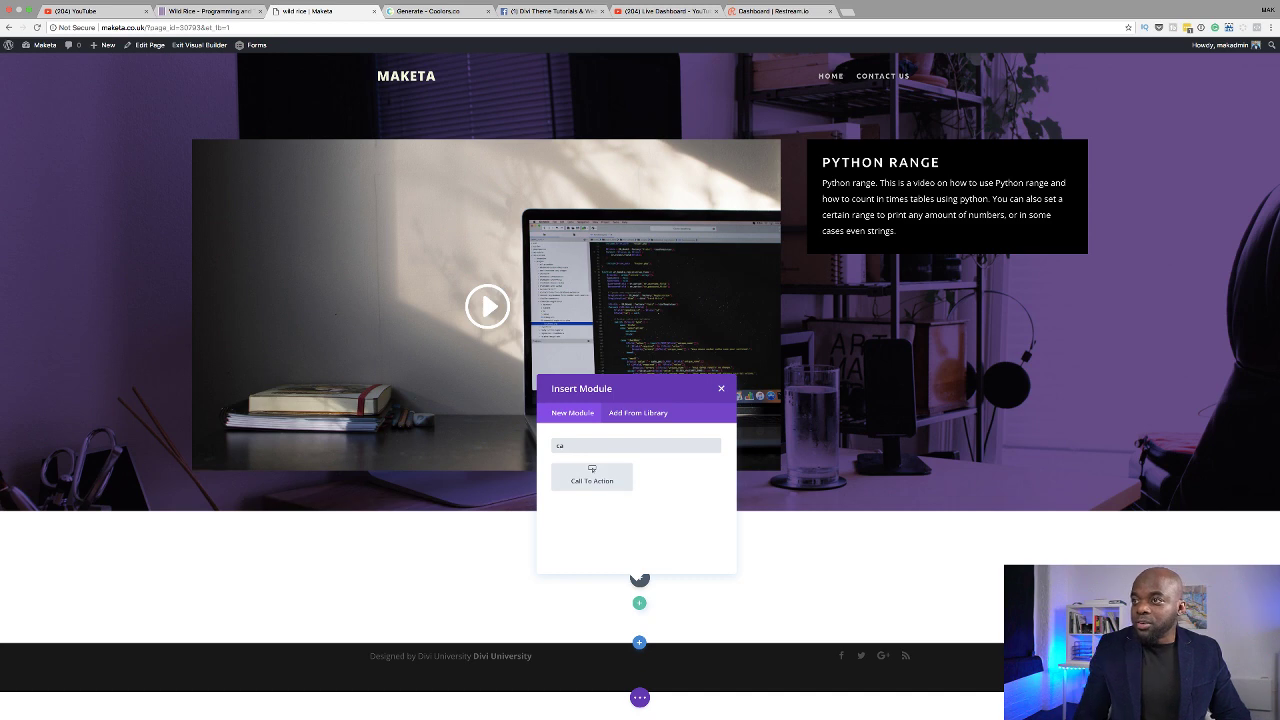
pyautogui.click(592, 476)
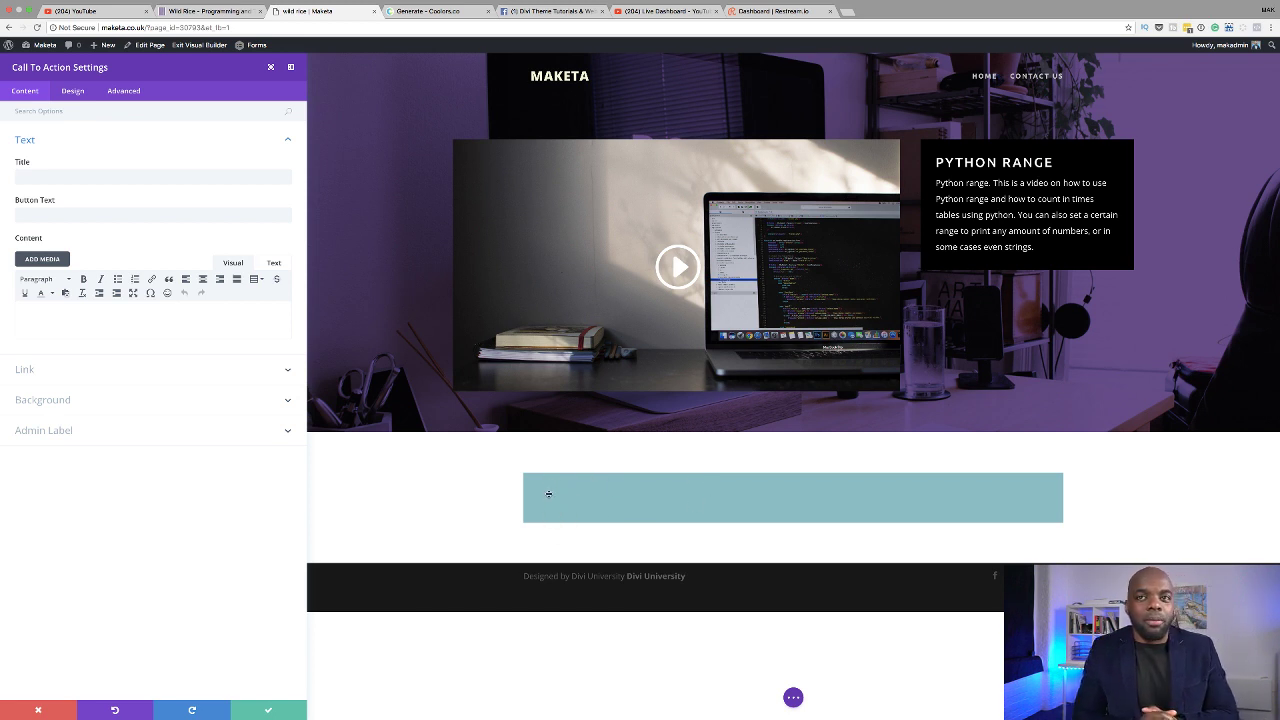
pyautogui.click(80, 410)
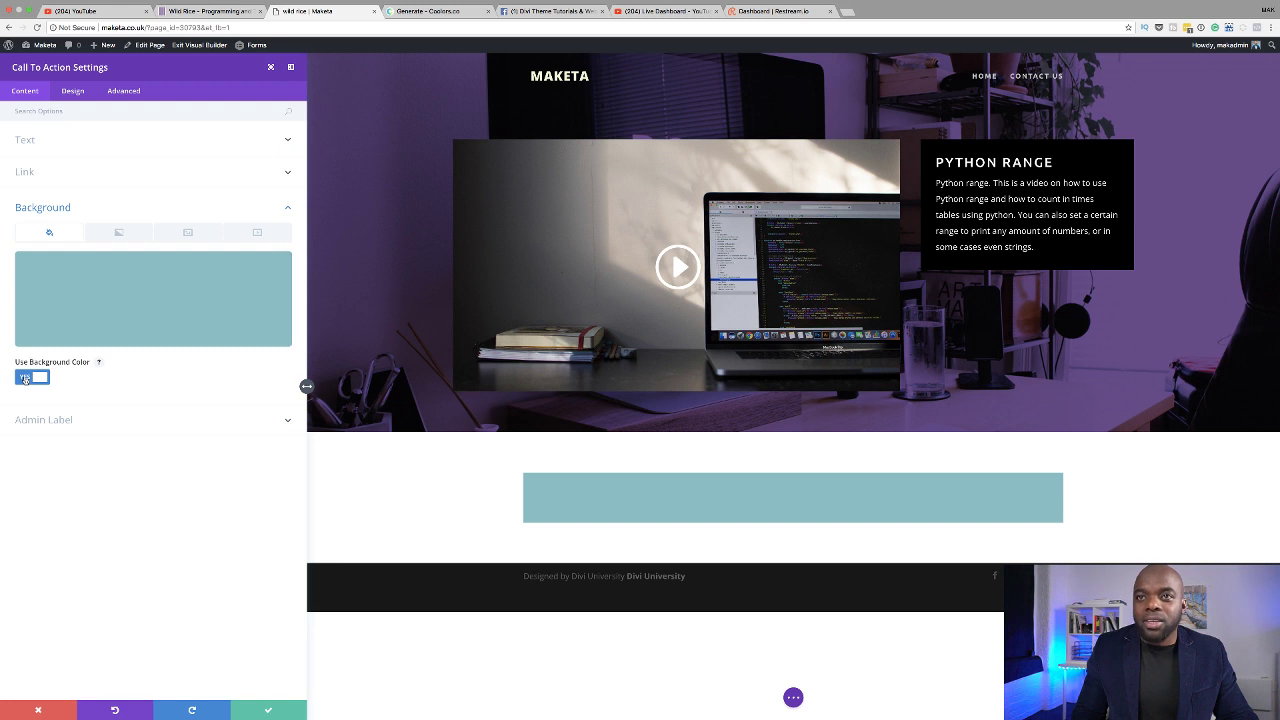
pyautogui.click(25, 377)
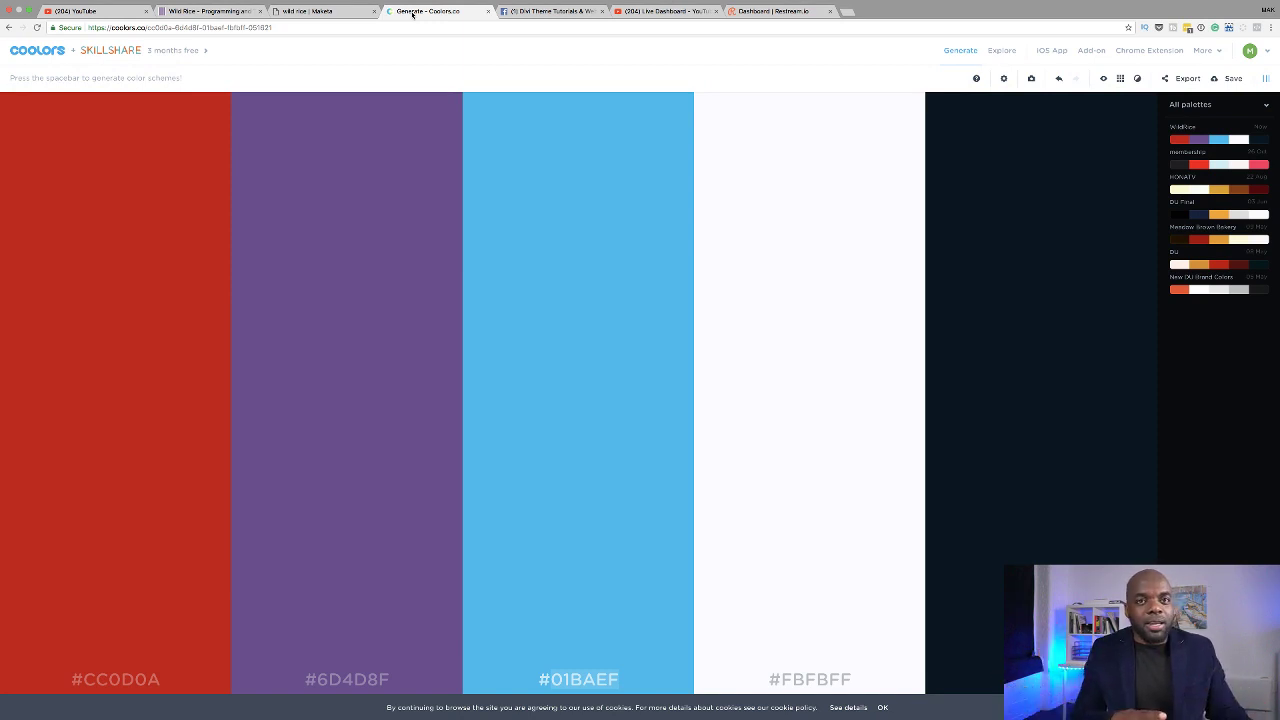
# Step: Copy the red hex code from the Coolors palette and set the call-to-action section's background colour to #CC0D0A on the wild rice page
pyautogui.moveTo(144, 633)
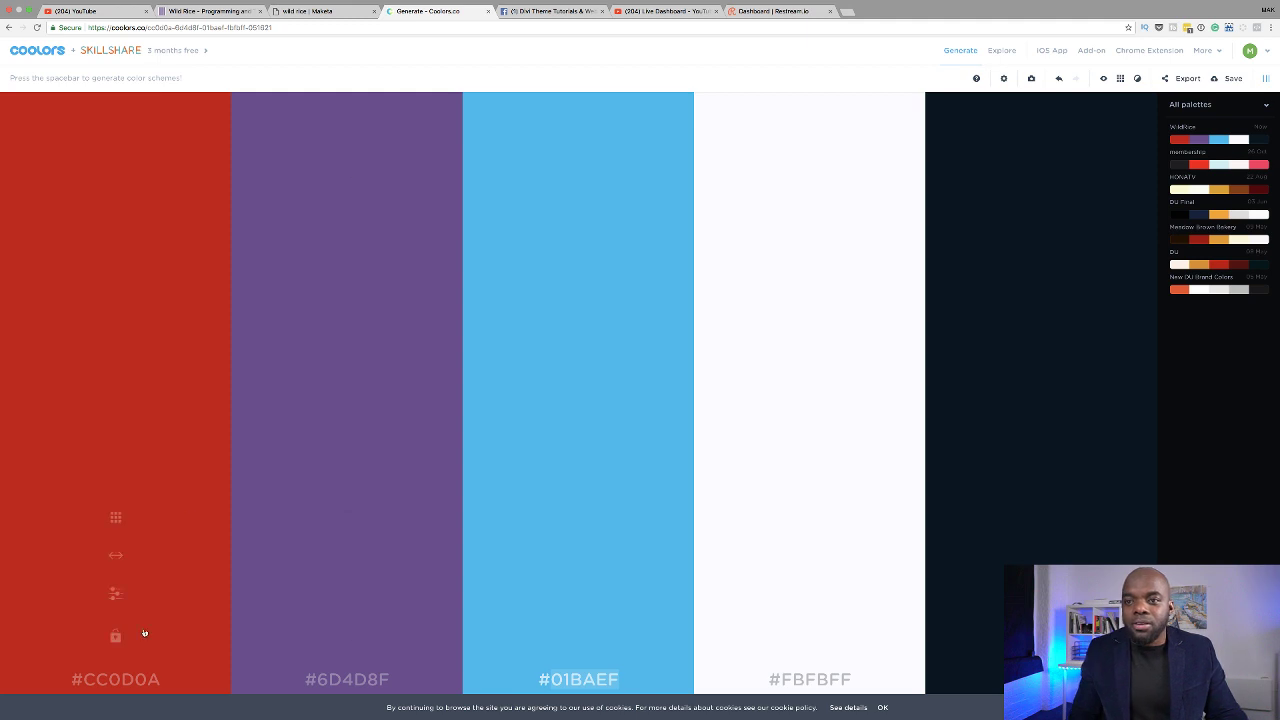
pyautogui.click(119, 681)
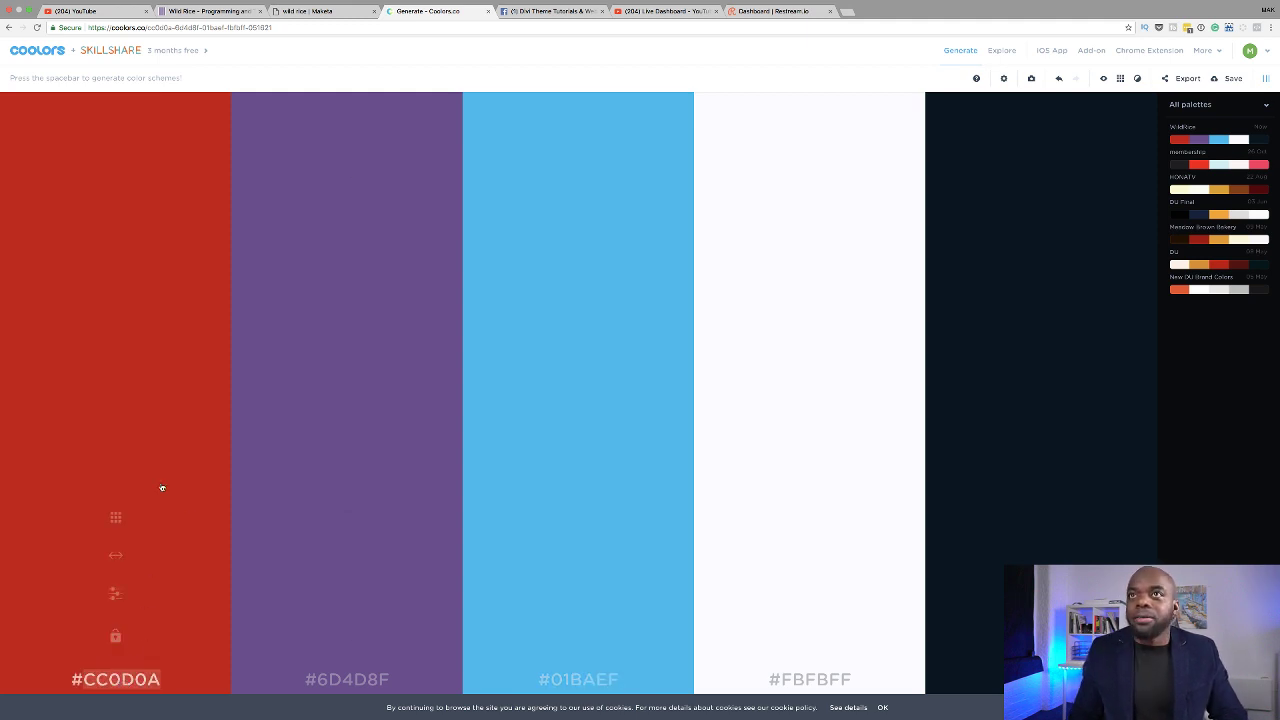
pyautogui.click(331, 11)
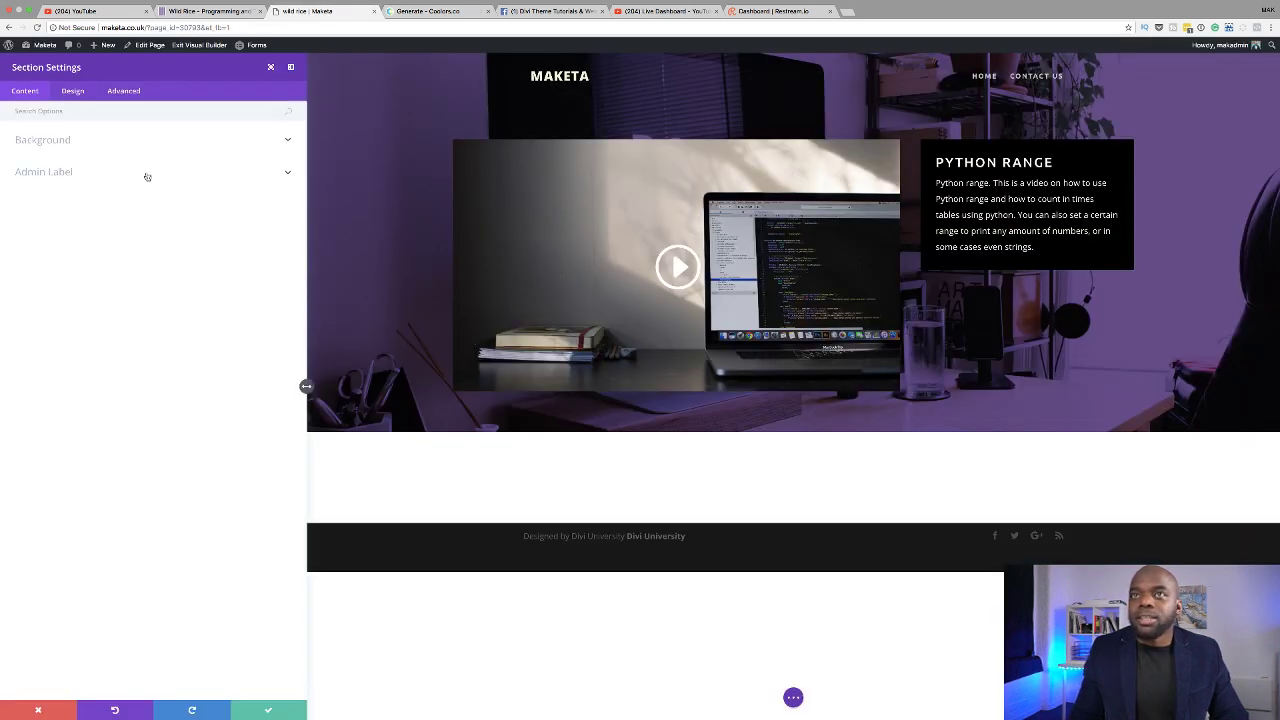
pyautogui.click(62, 145)
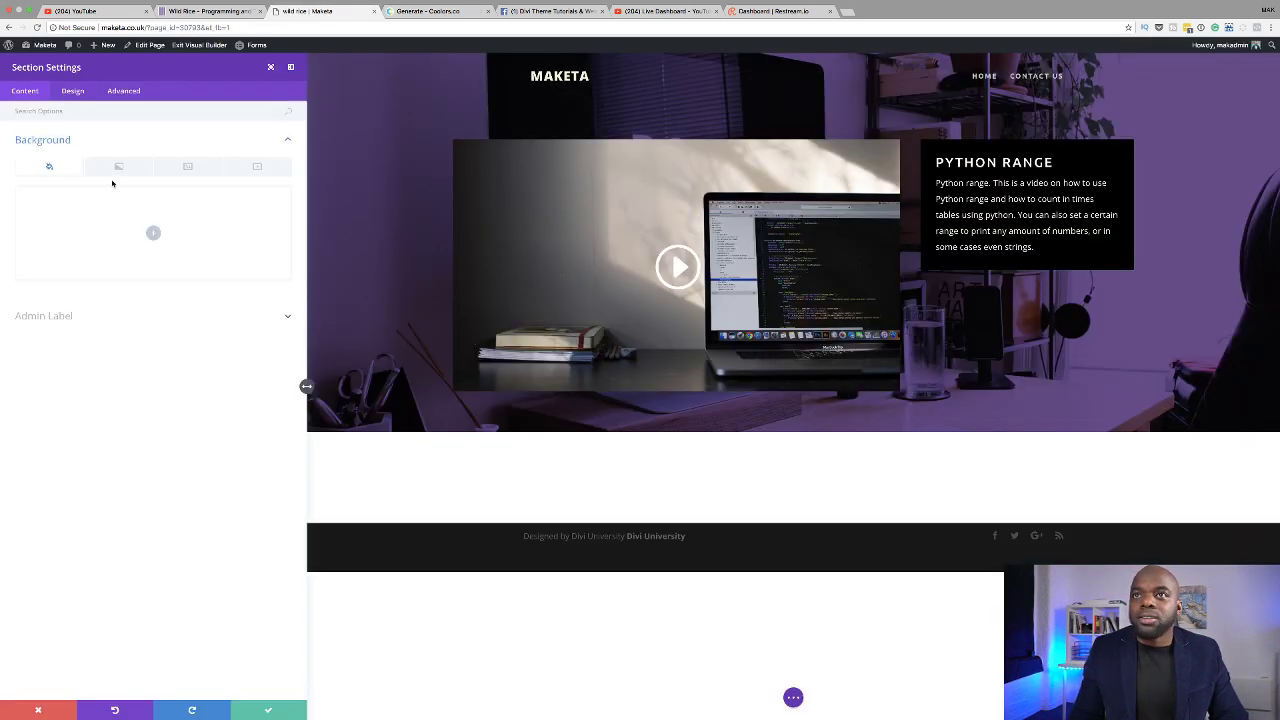
pyautogui.click(155, 236)
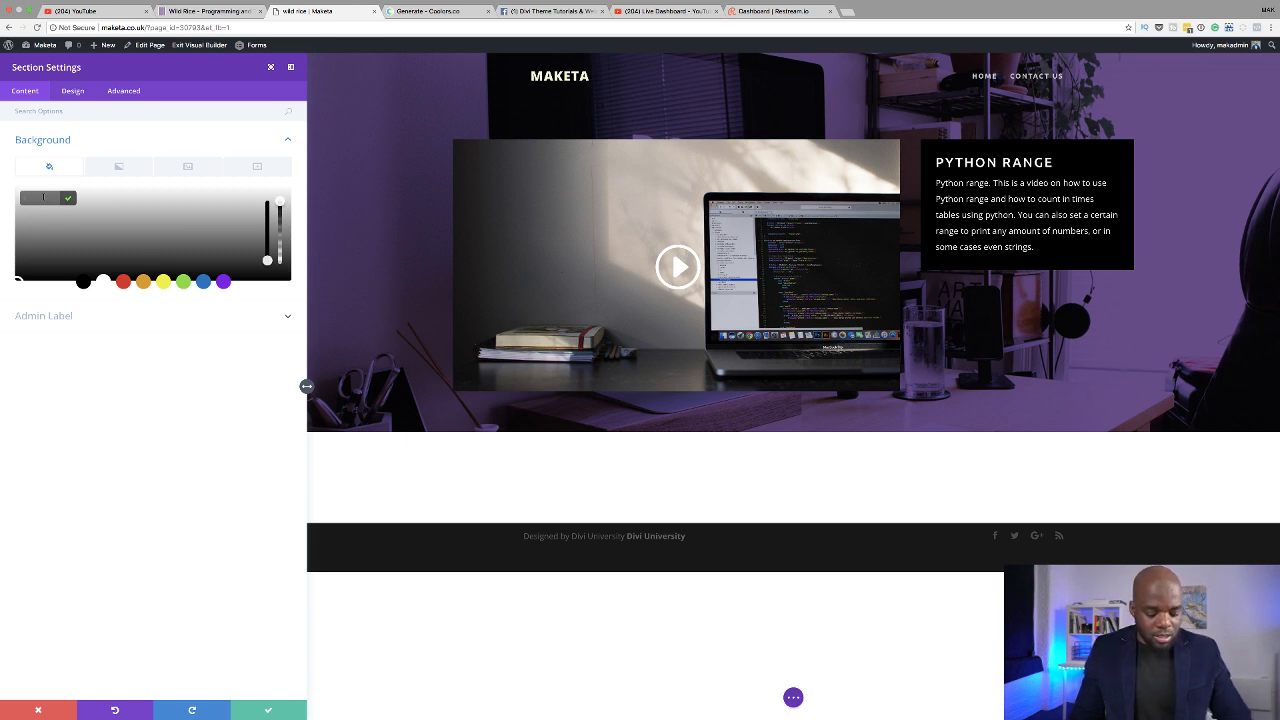
pyautogui.click(44, 197)
pyautogui.write('#cc0d0a')
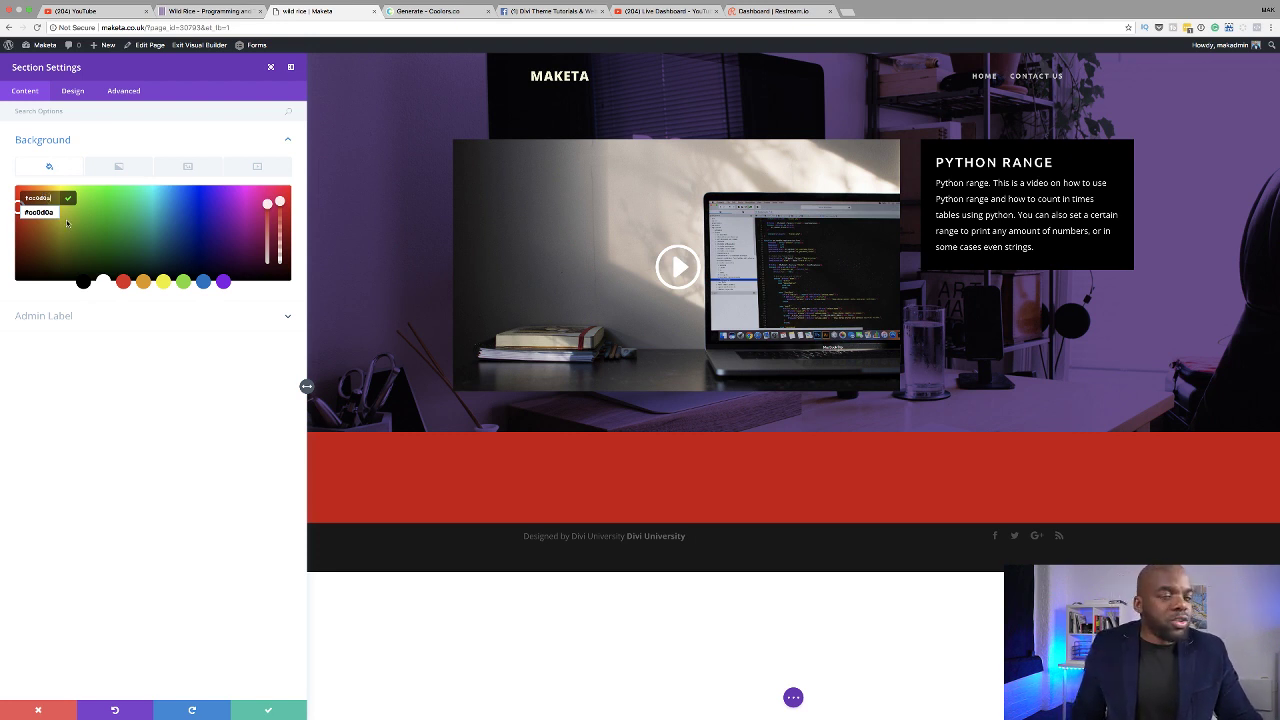
# Step: Try the Coolors palette's near-black colour as the call-to-action section's background, and undo the change
pyautogui.click(453, 12)
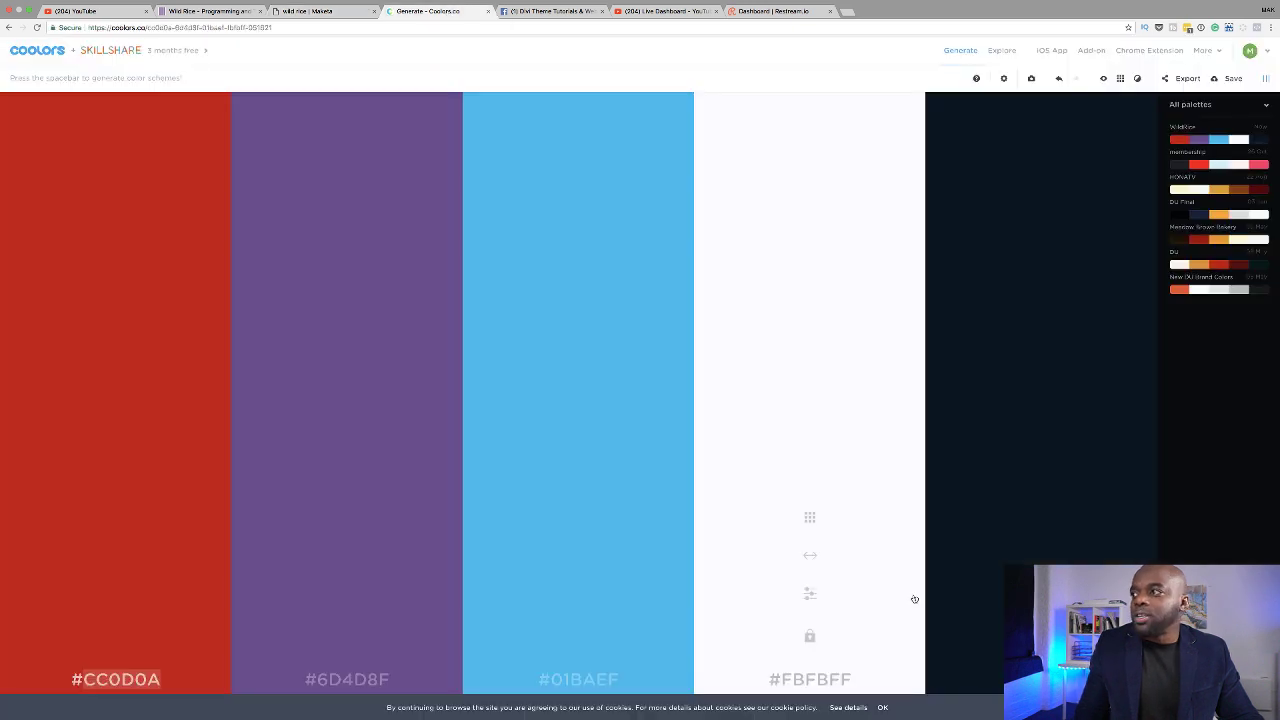
pyautogui.click(1041, 679)
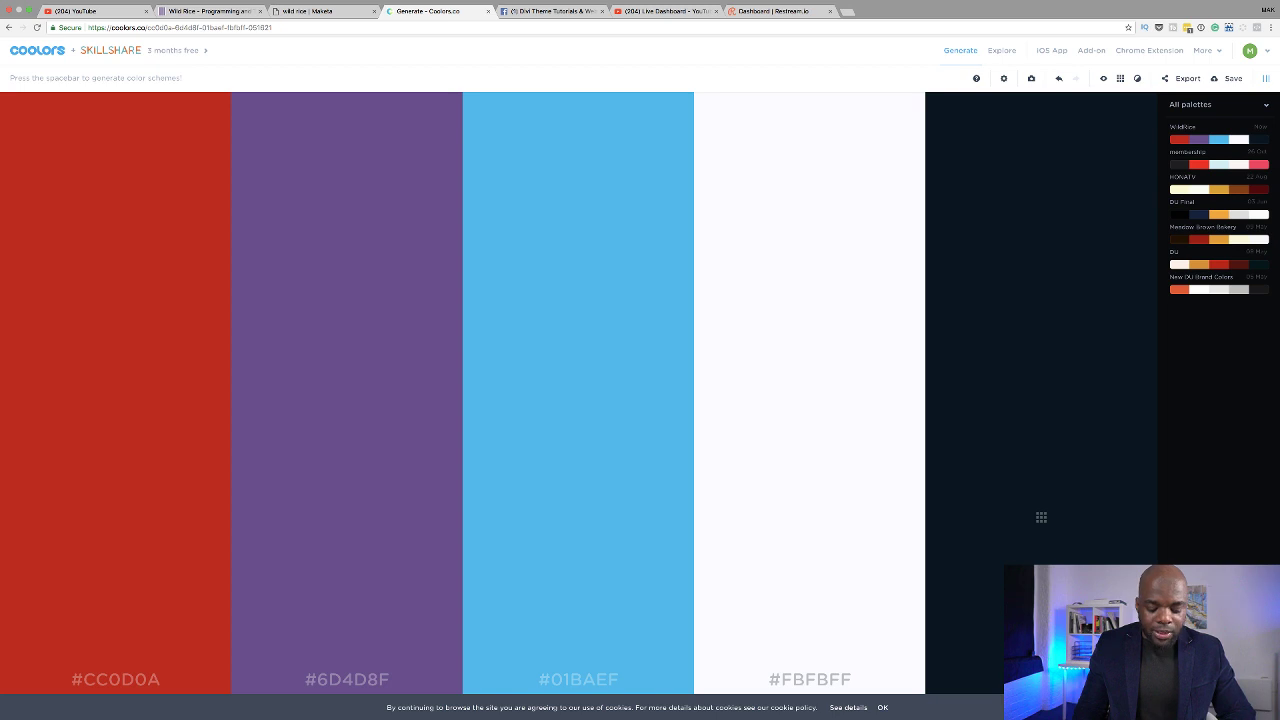
pyautogui.click(306, 12)
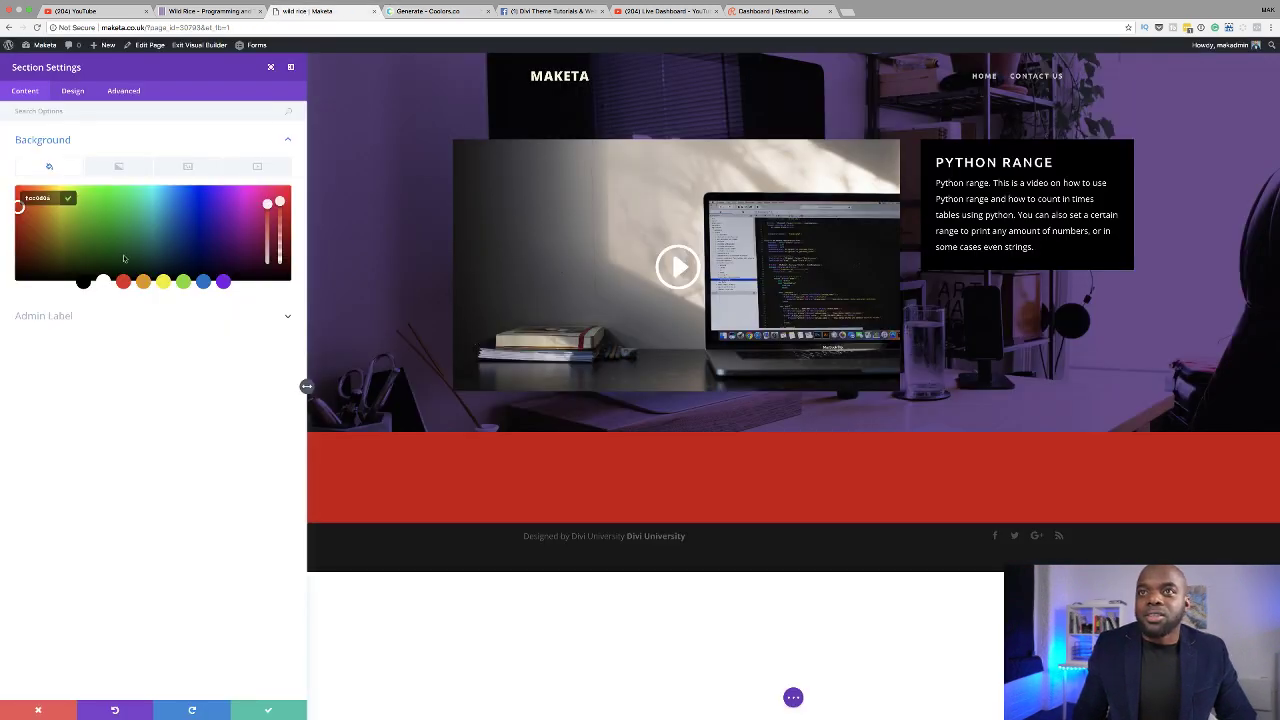
pyautogui.click(40, 198)
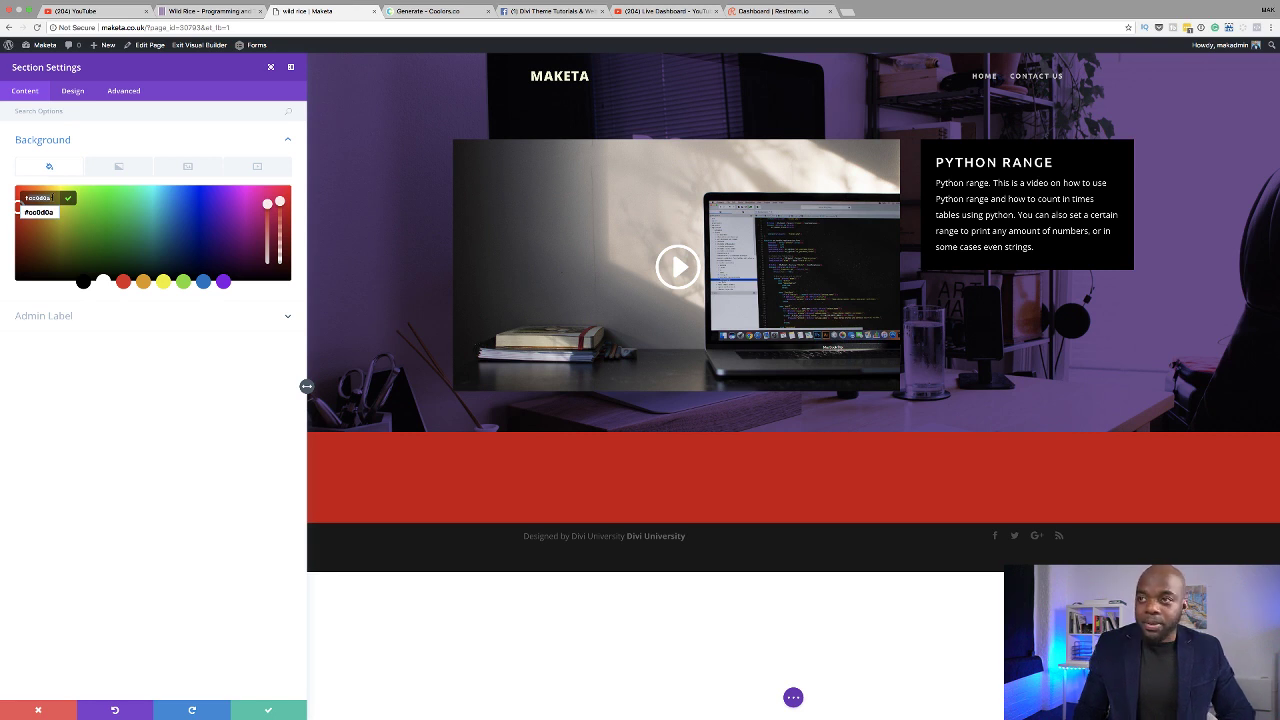
pyautogui.write('#051621')
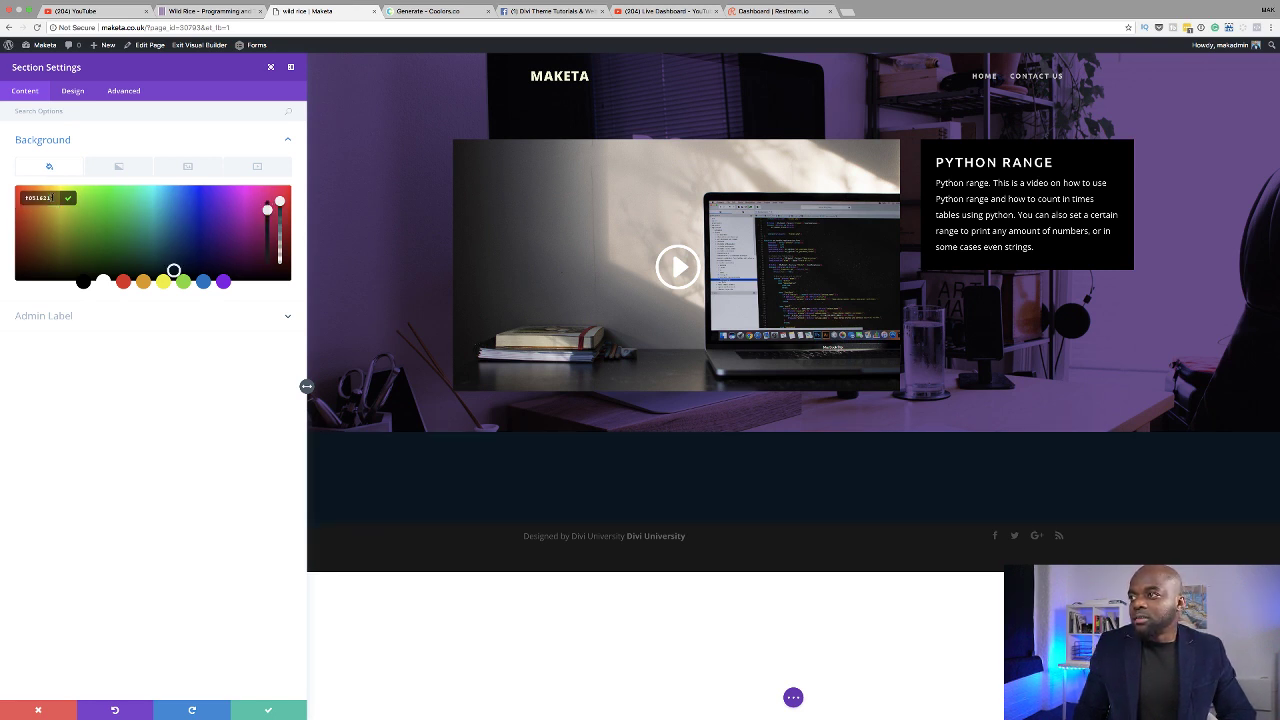
pyautogui.press('super+z')
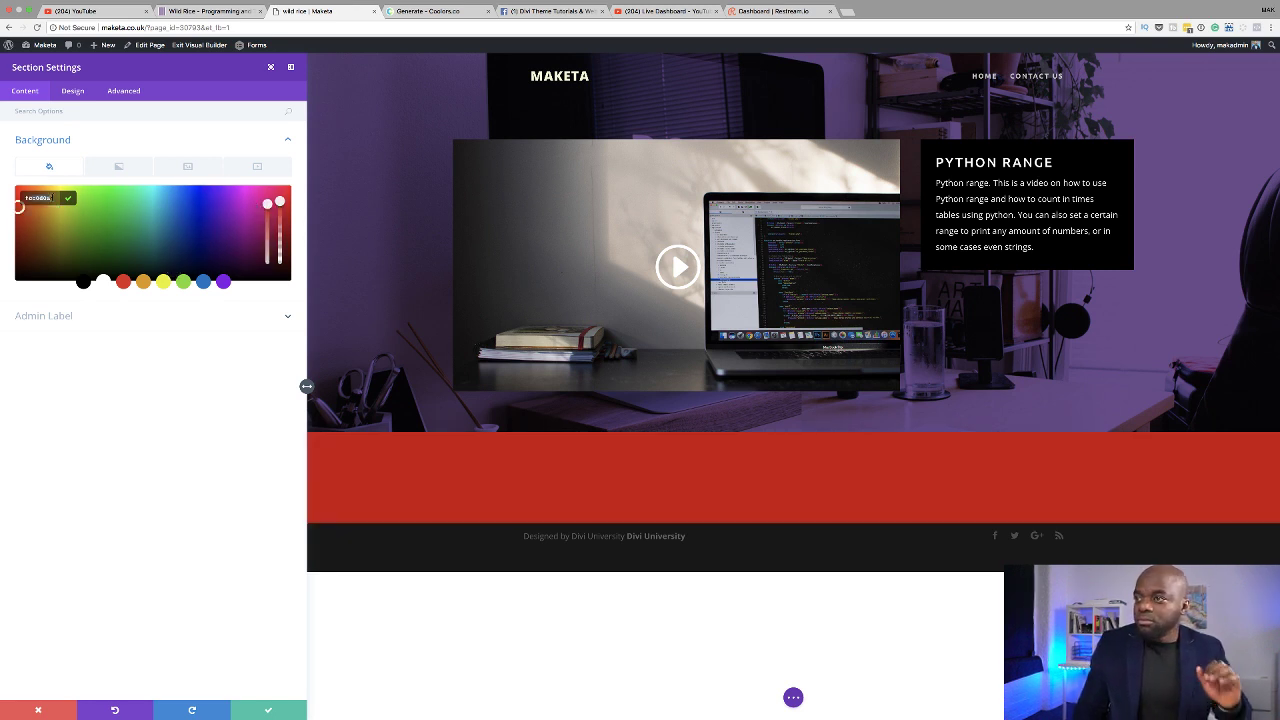
# Step: Save the section settings and title the Call To Action module "Download my FREE Ebook Today"
pyautogui.click(269, 711)
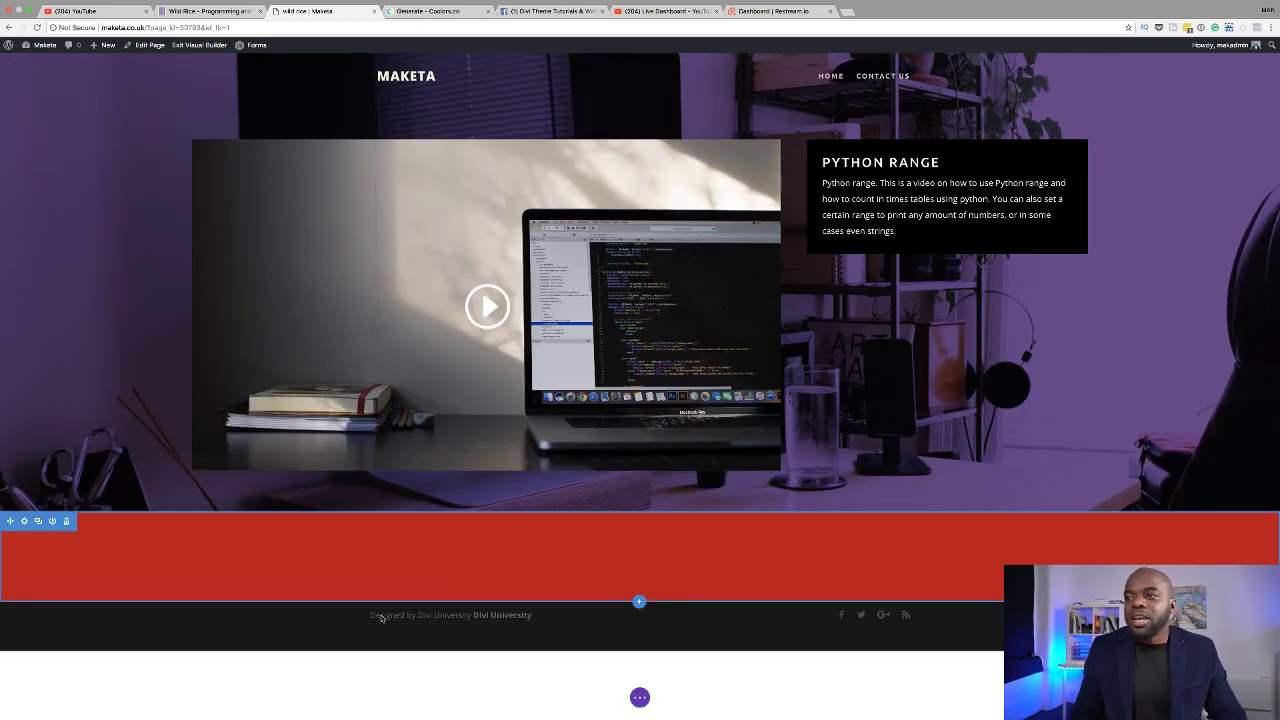
pyautogui.moveTo(630, 560)
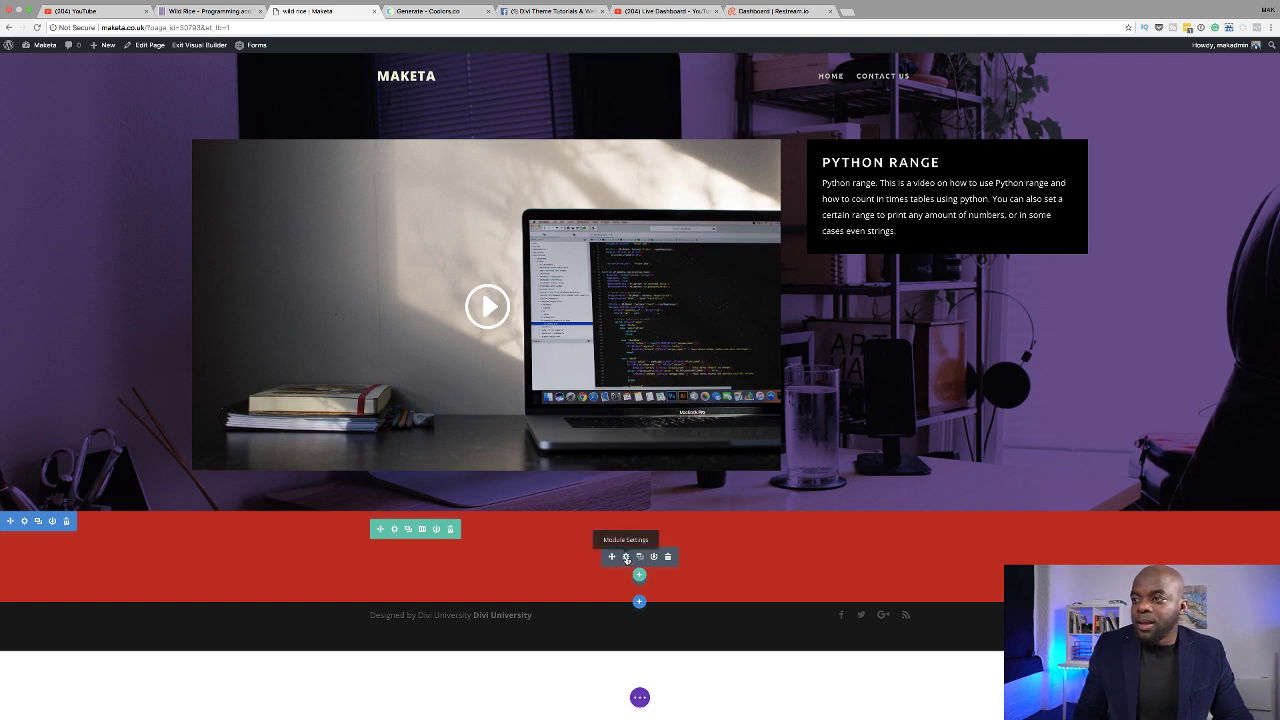
pyautogui.click(626, 557)
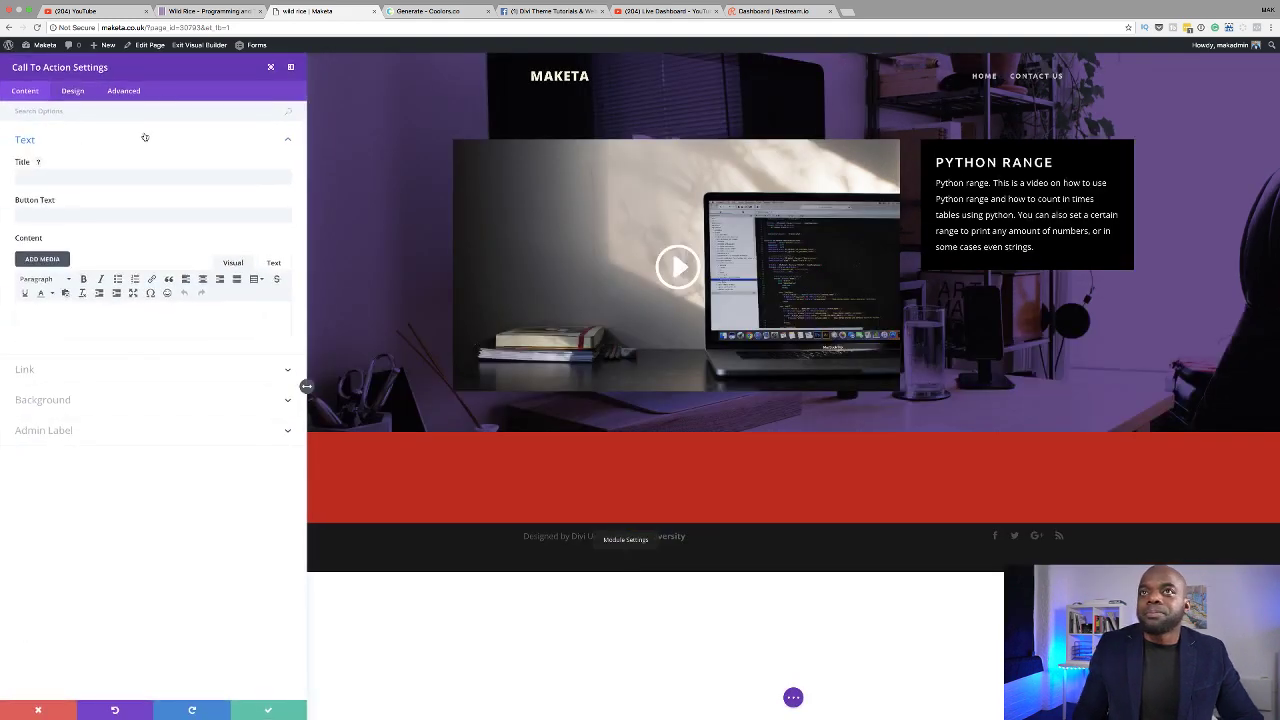
pyautogui.click(59, 177)
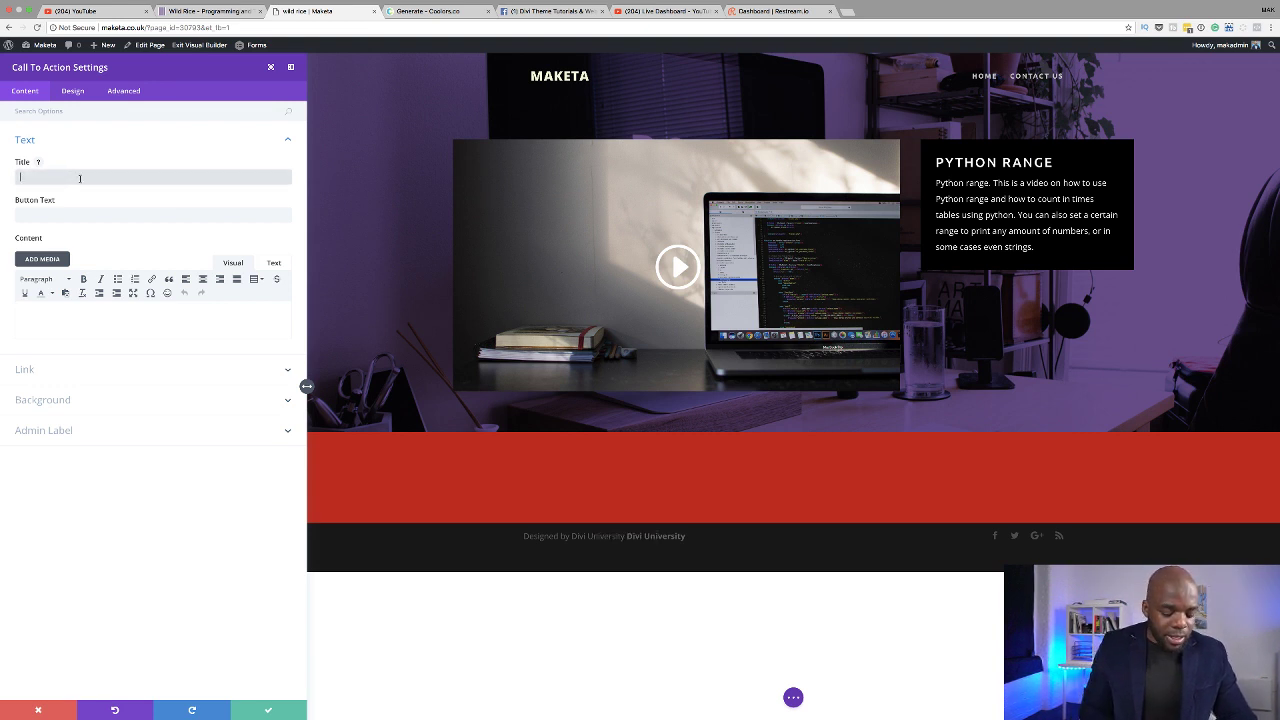
pyautogui.write('Download my')
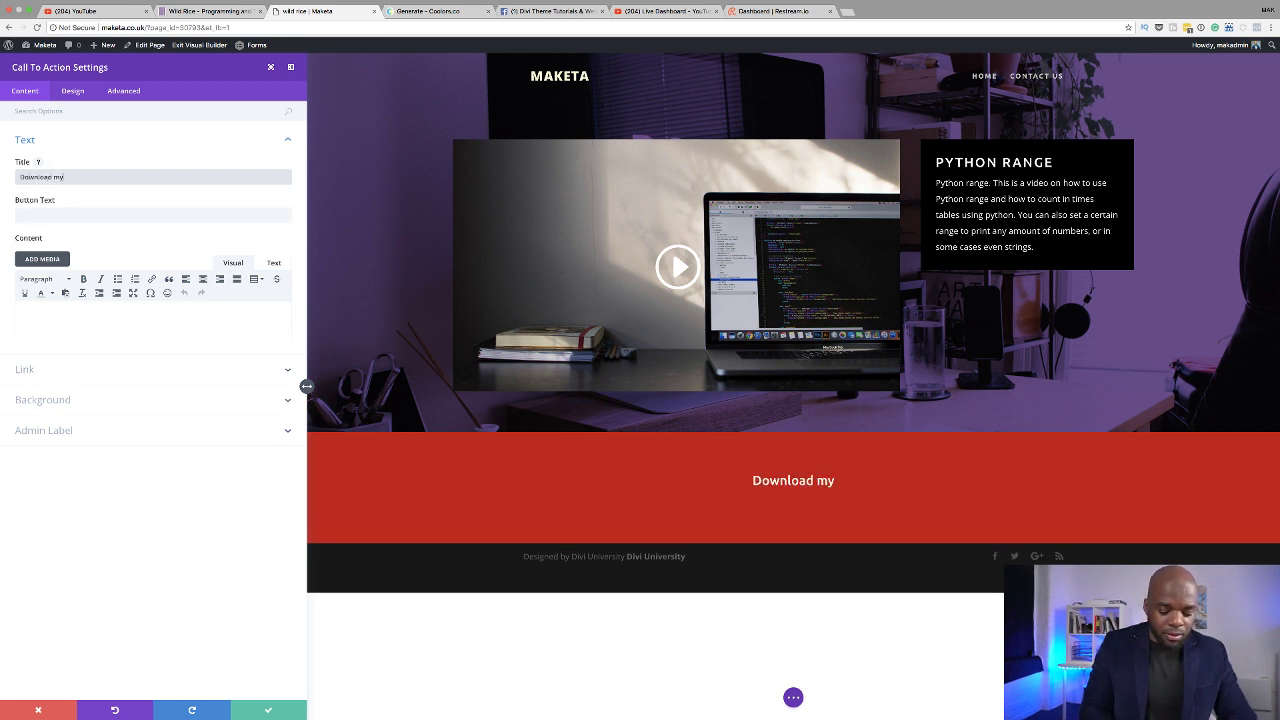
pyautogui.write(' FREE')
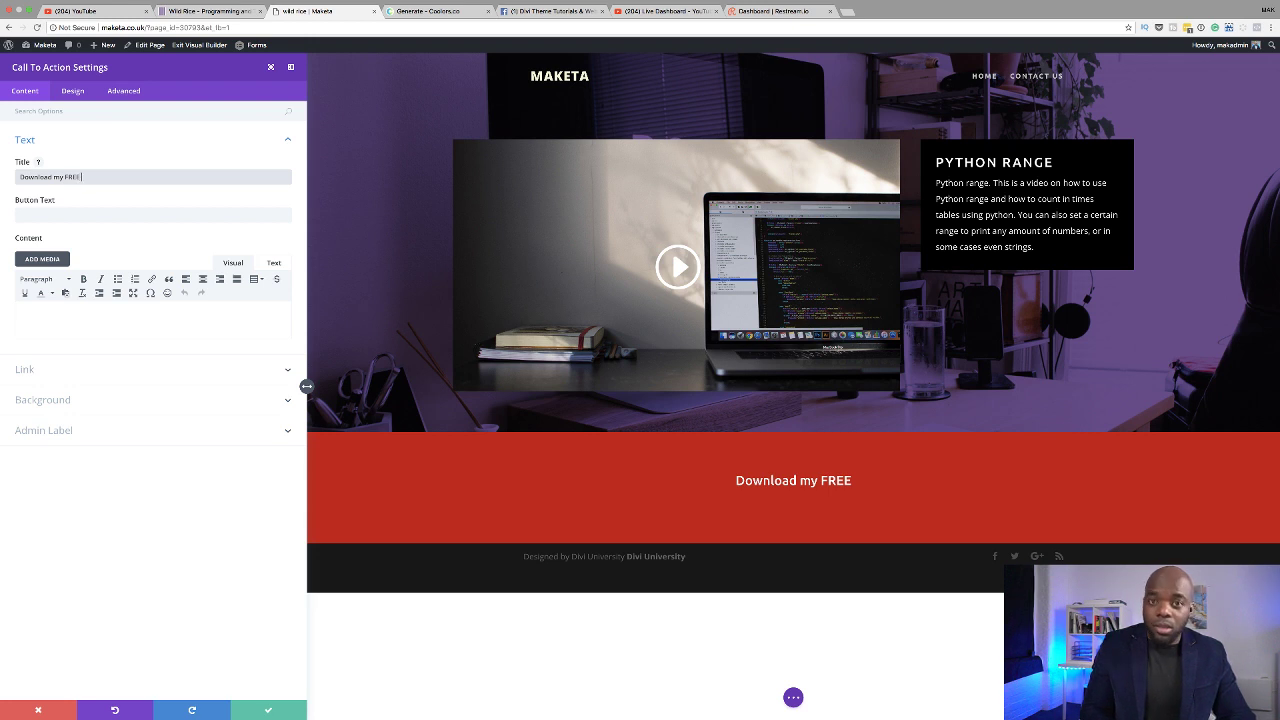
pyautogui.write(' Ebook')
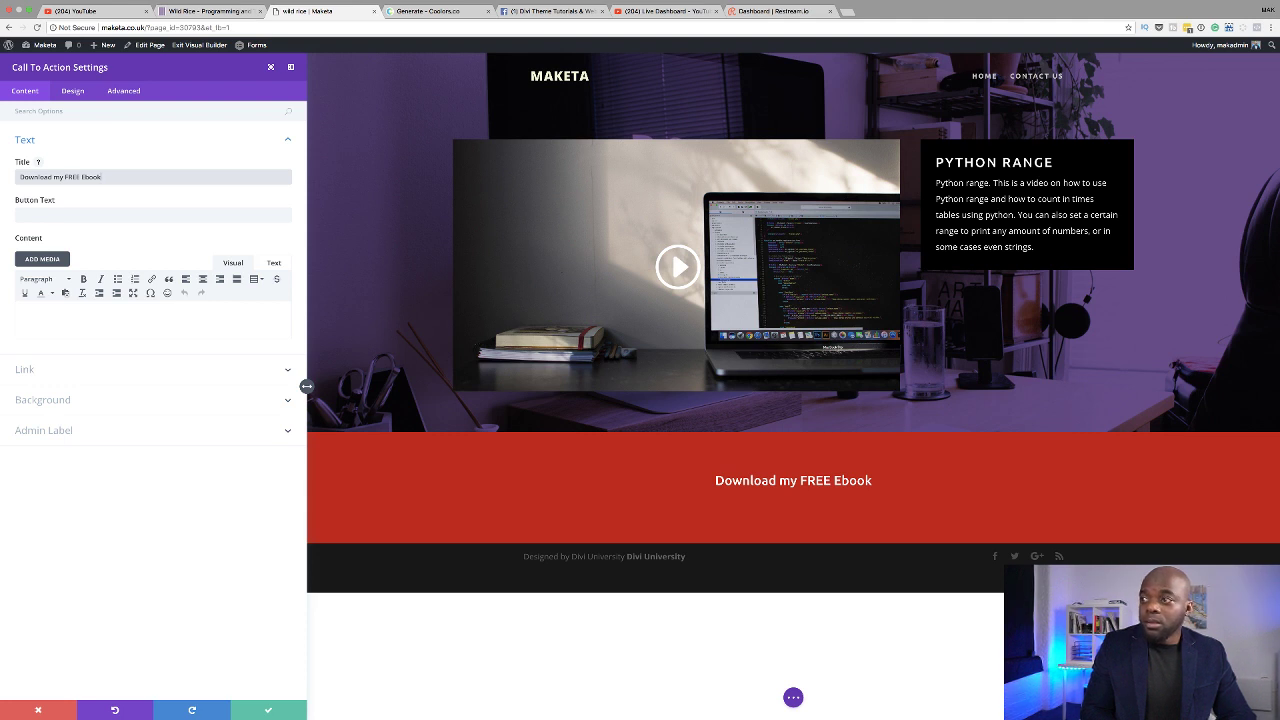
pyautogui.write(' Todat')
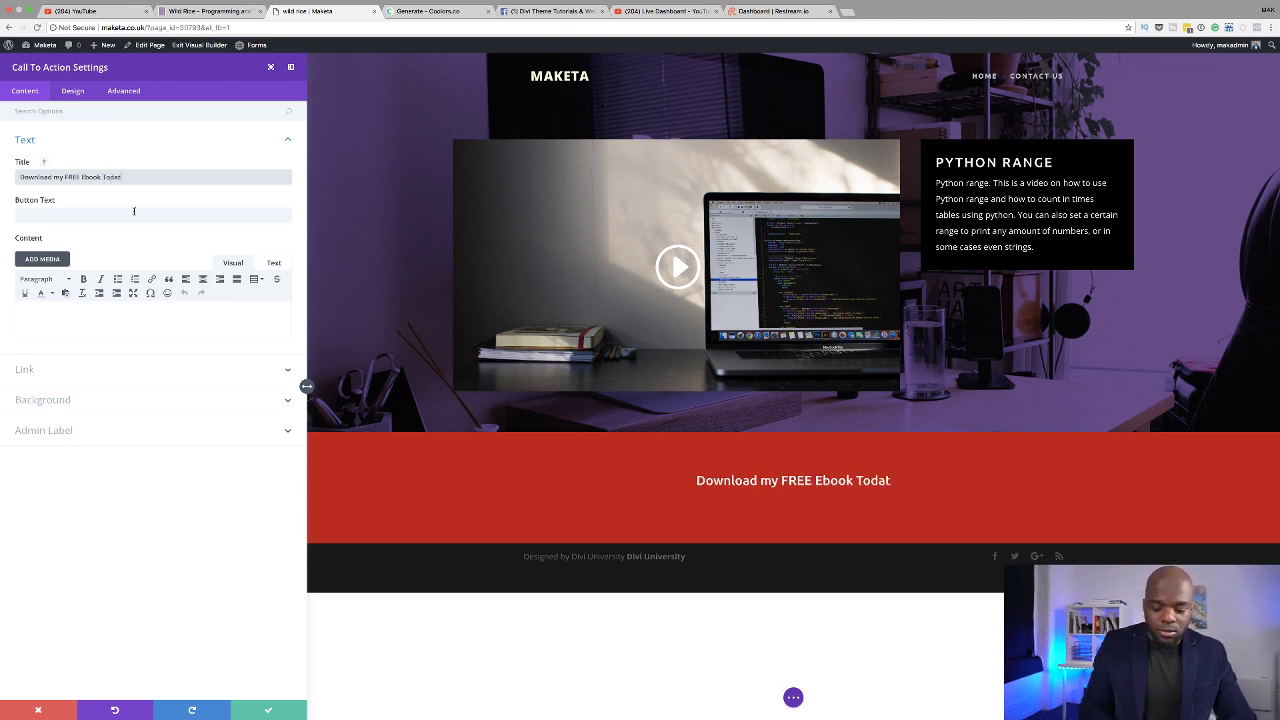
pyautogui.press('BackSpace')
pyautogui.write('y')
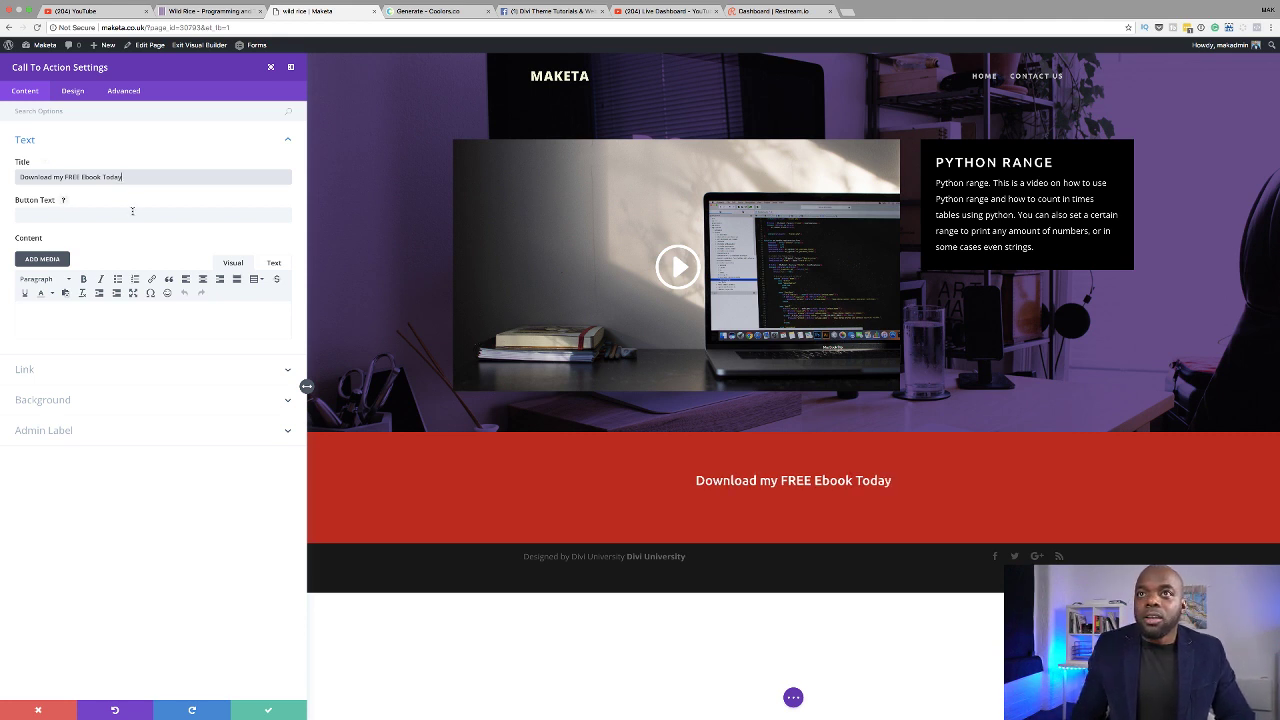
# Step: Set the call-to-action button's text to "Download Now" and its URL to #, and save the module settings
pyautogui.click(106, 216)
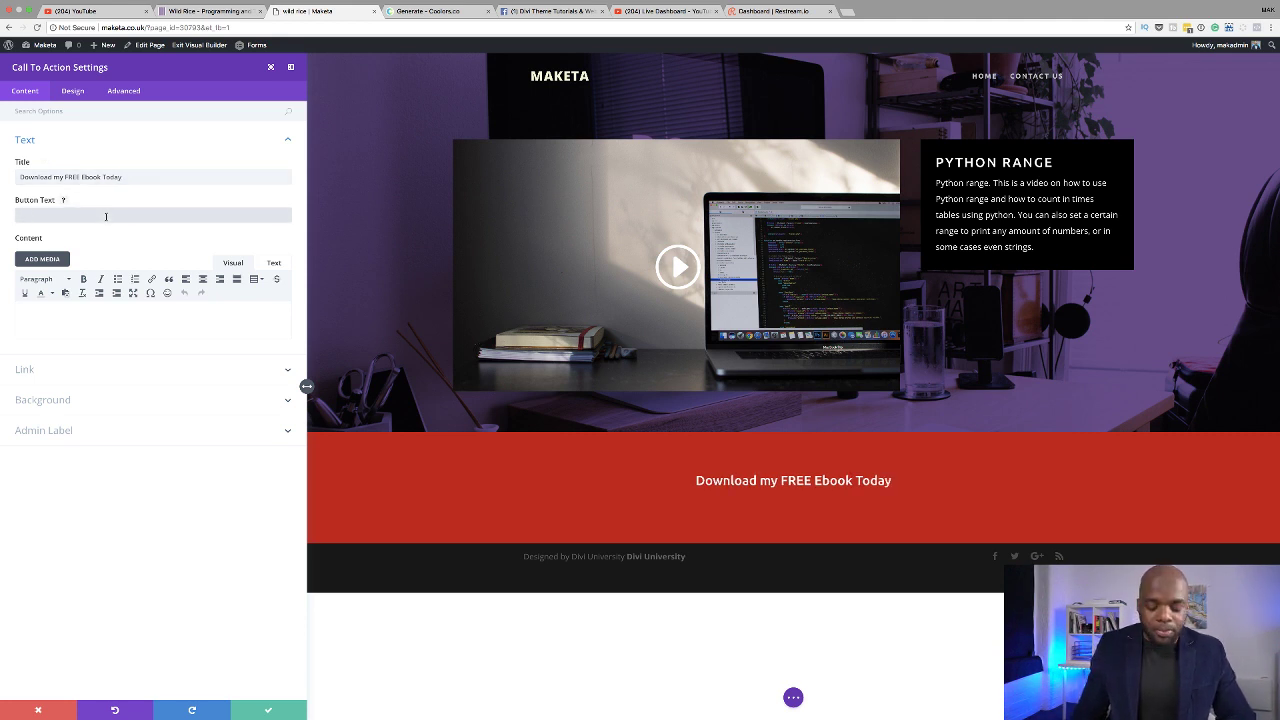
pyautogui.write('G')
pyautogui.write('ownload')
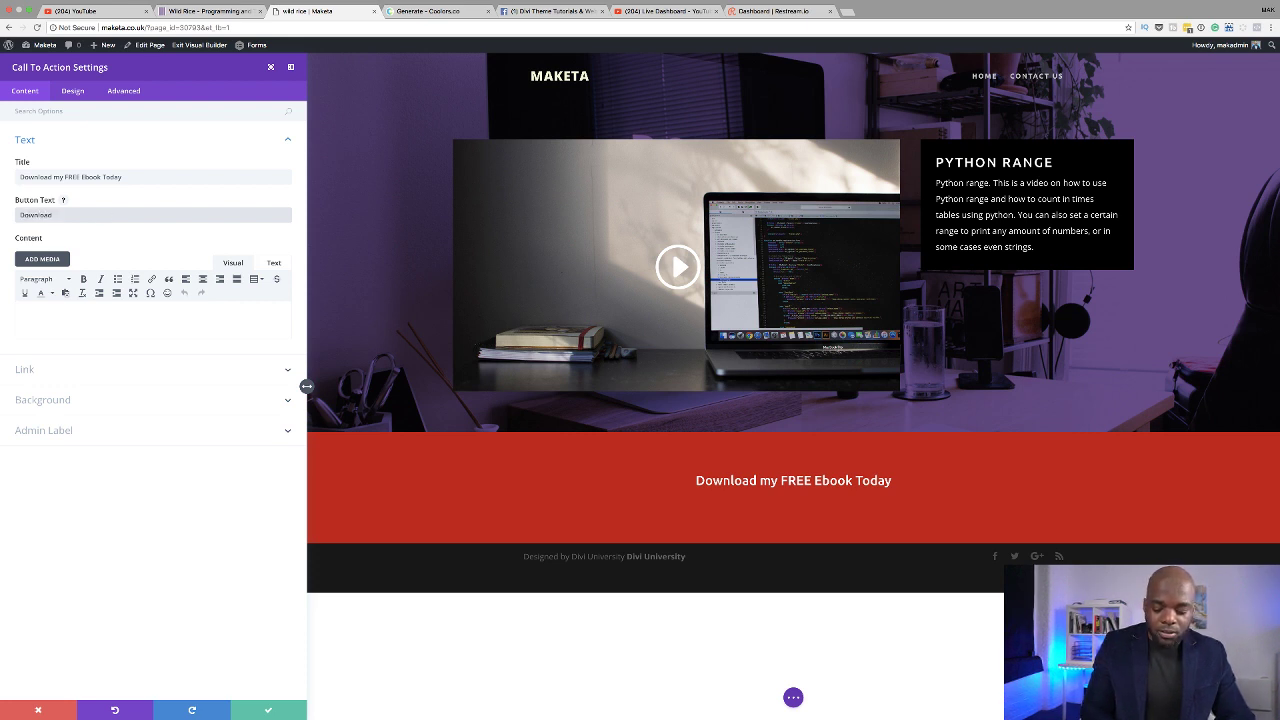
pyautogui.write(' Now')
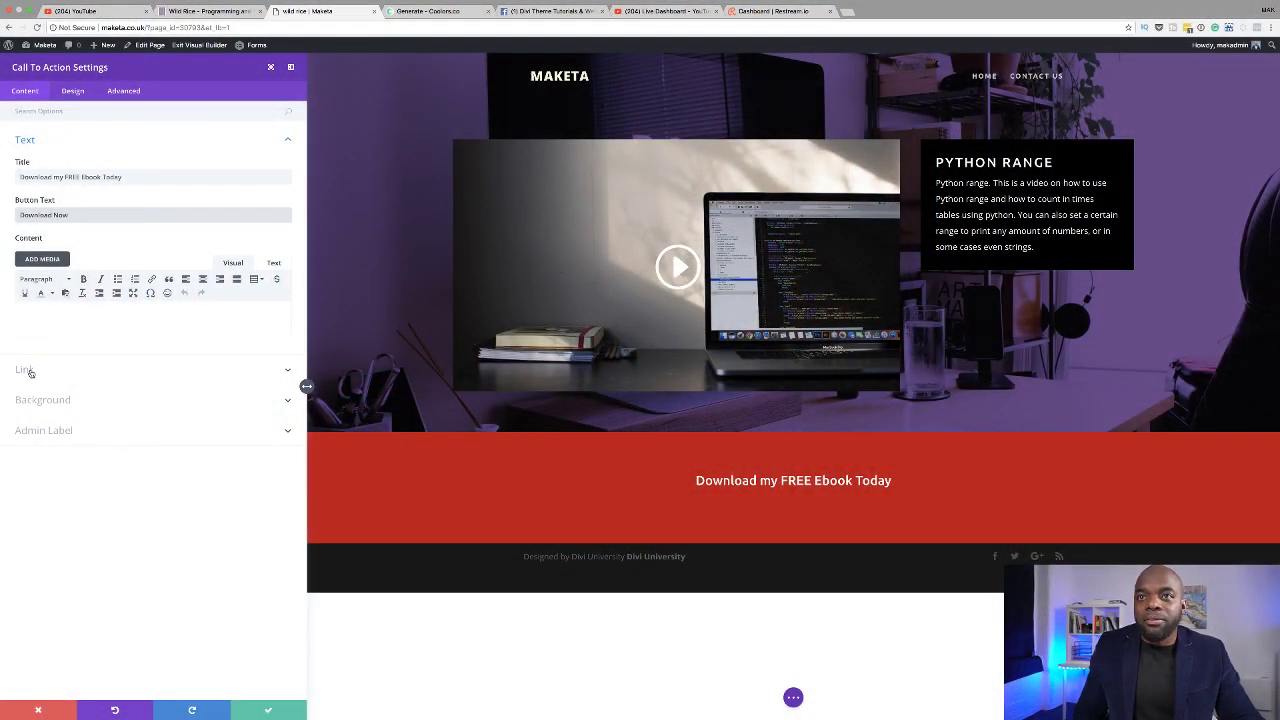
pyautogui.click(28, 371)
pyautogui.click(40, 210)
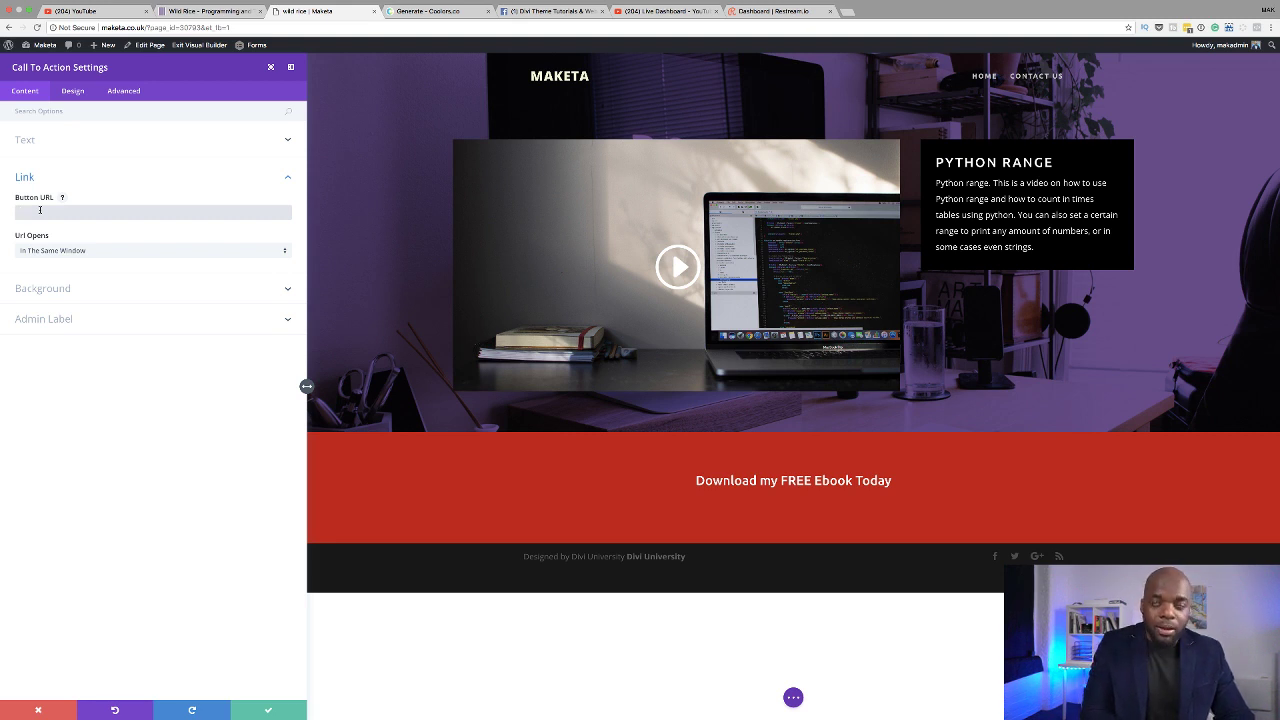
pyautogui.write('#')
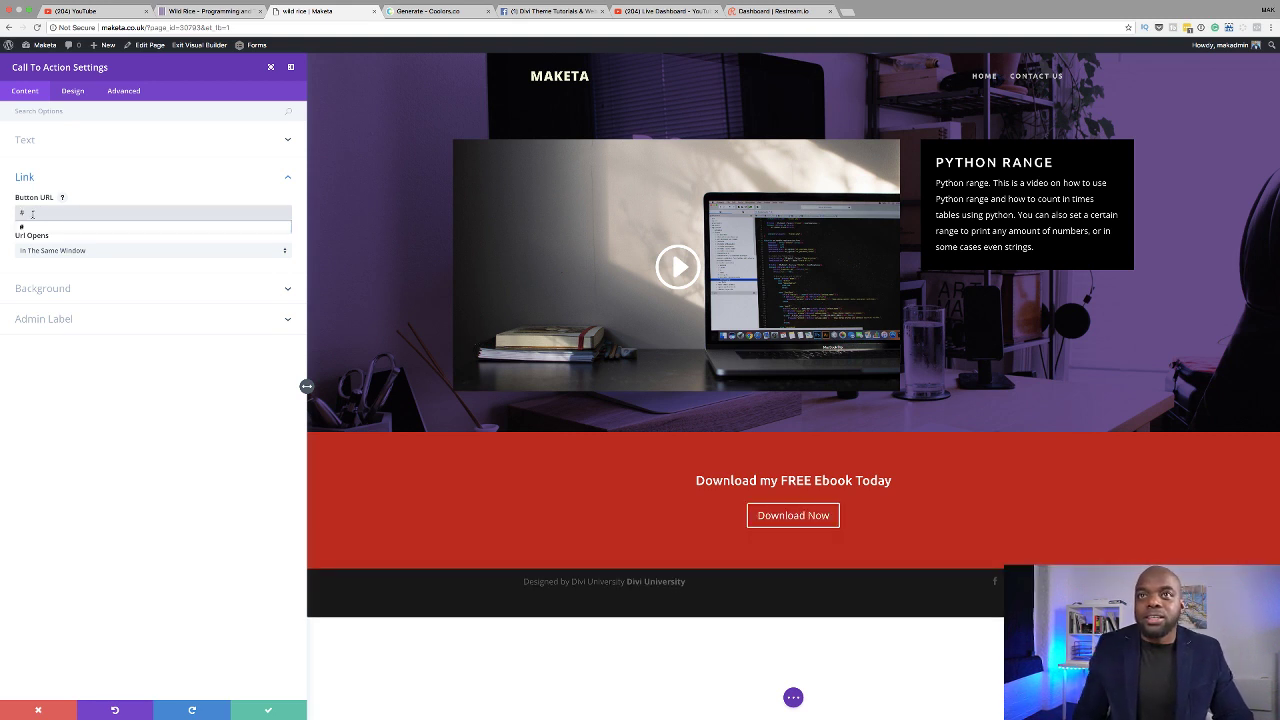
pyautogui.click(97, 403)
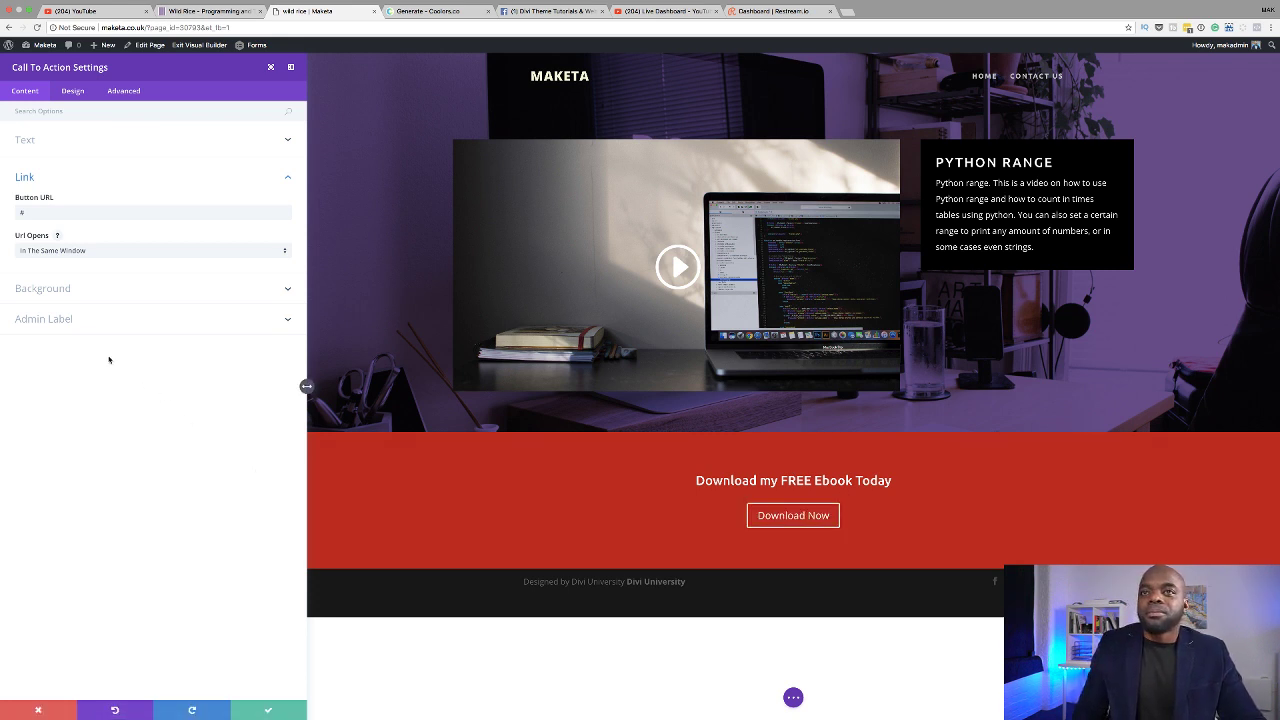
pyautogui.click(75, 92)
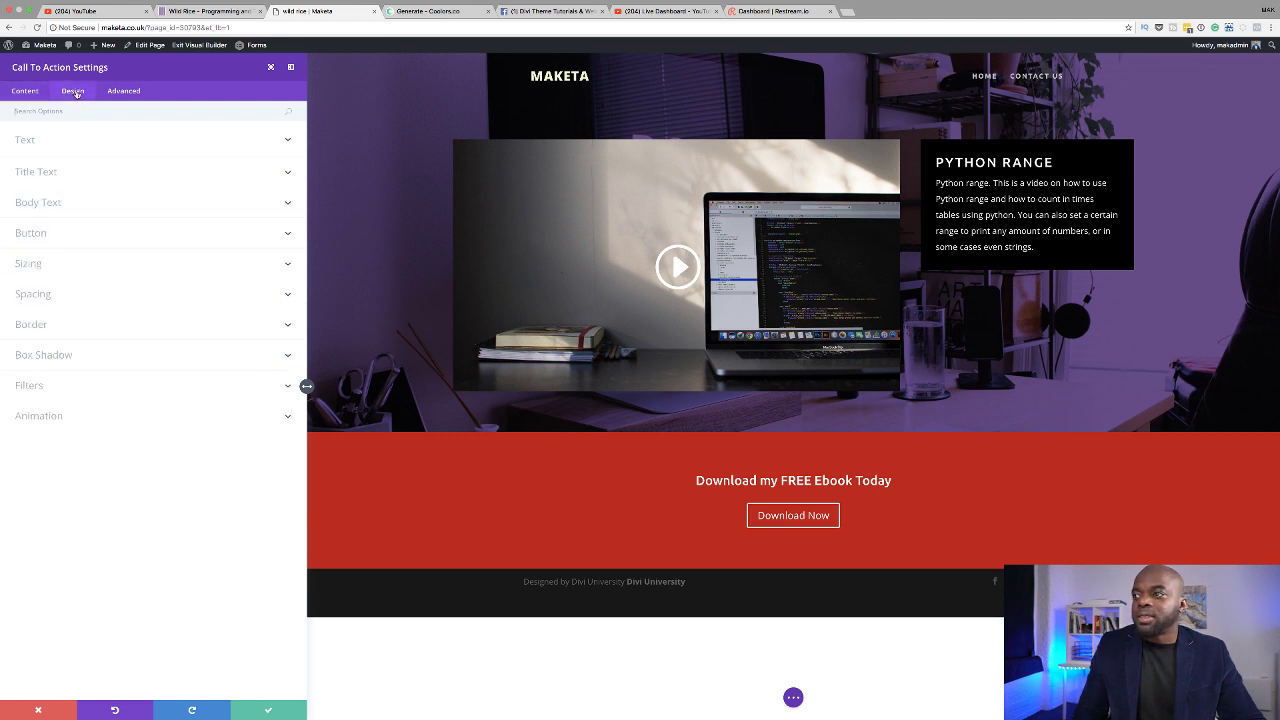
pyautogui.click(40, 144)
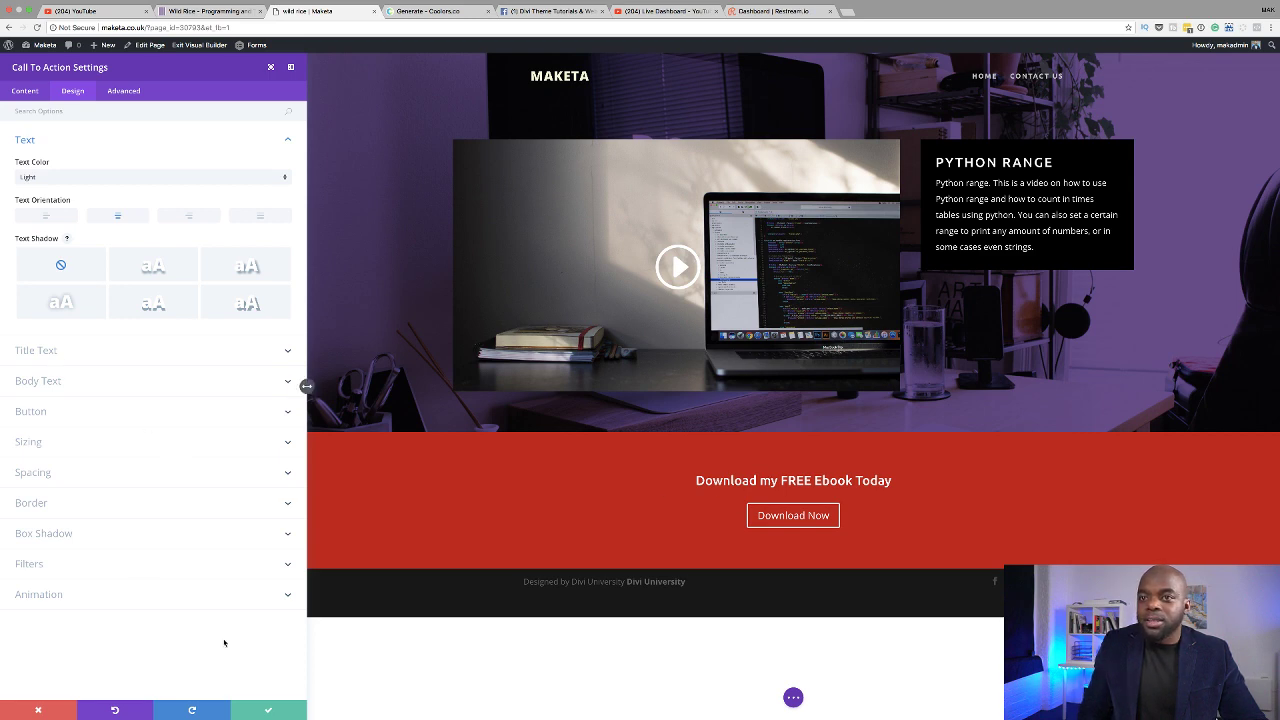
pyautogui.click(268, 710)
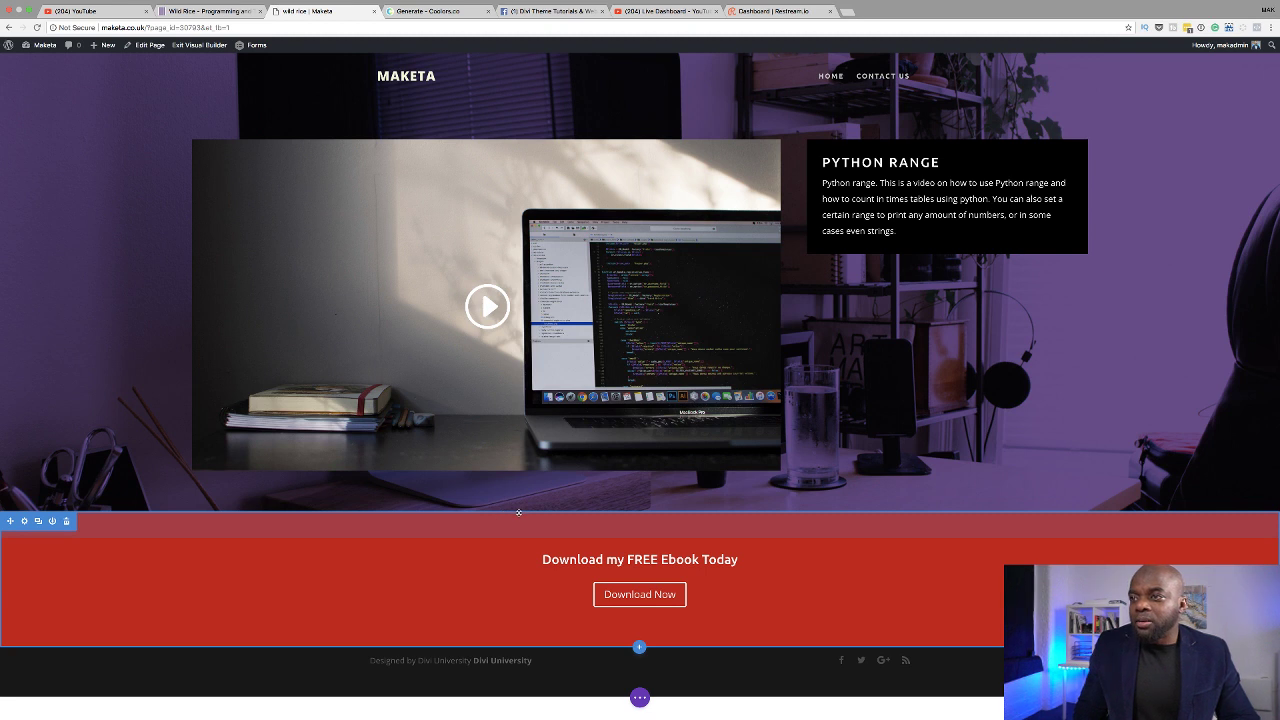
# Step: Reduce the top and bottom padding of the red call-to-action section directly on the page
pyautogui.moveTo(519, 512)
pyautogui.mouseDown()
pyautogui.moveTo(519, 524)
pyautogui.moveTo(519, 496)
pyautogui.mouseUp()
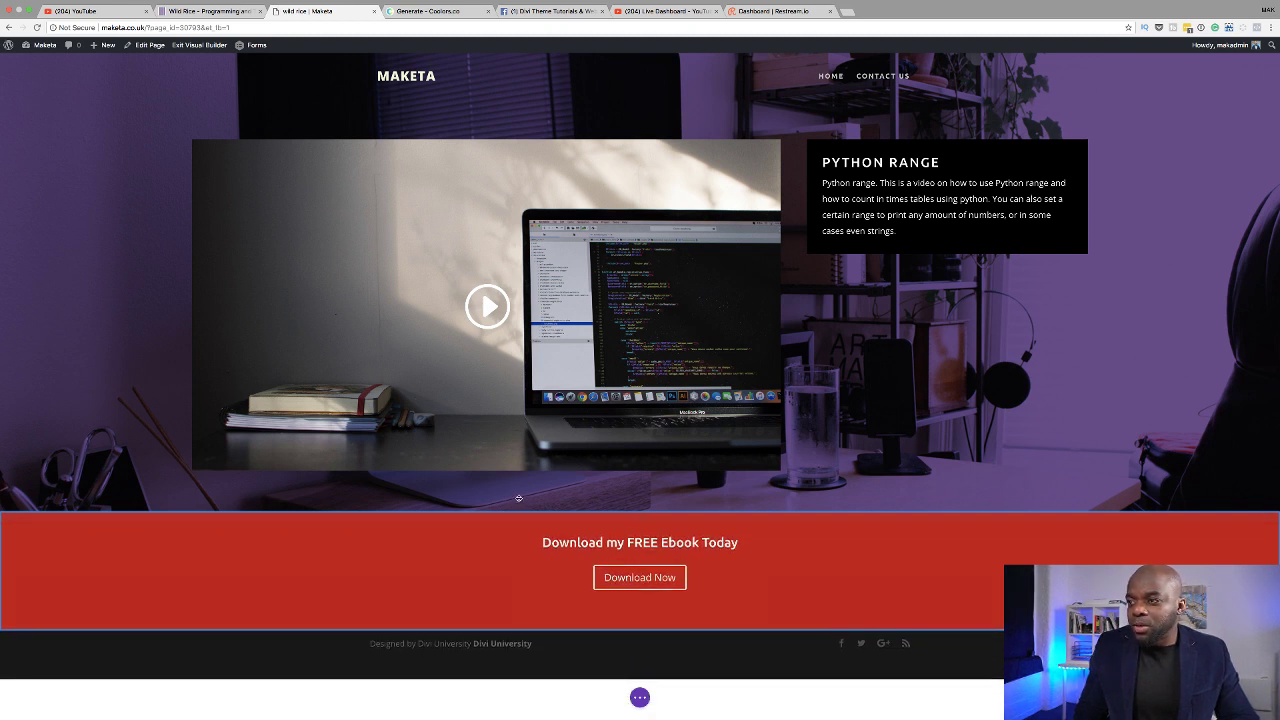
pyautogui.moveTo(544, 628); pyautogui.dragTo(544, 611)
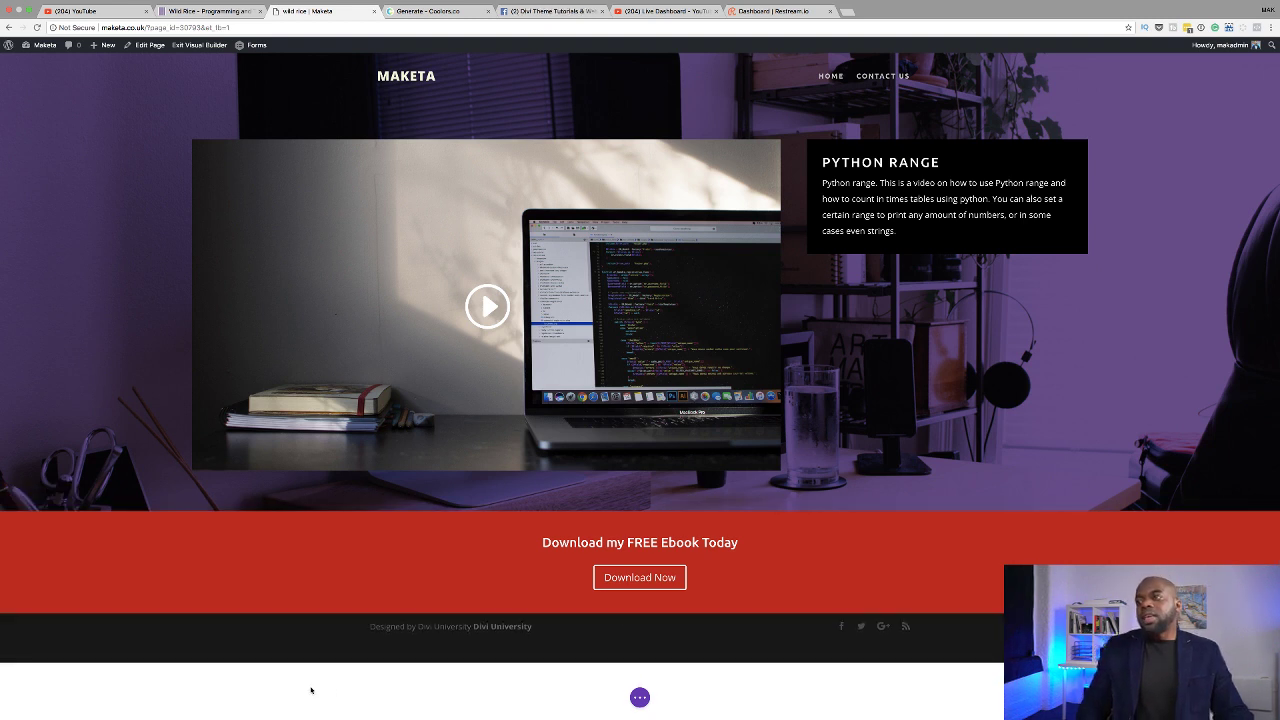
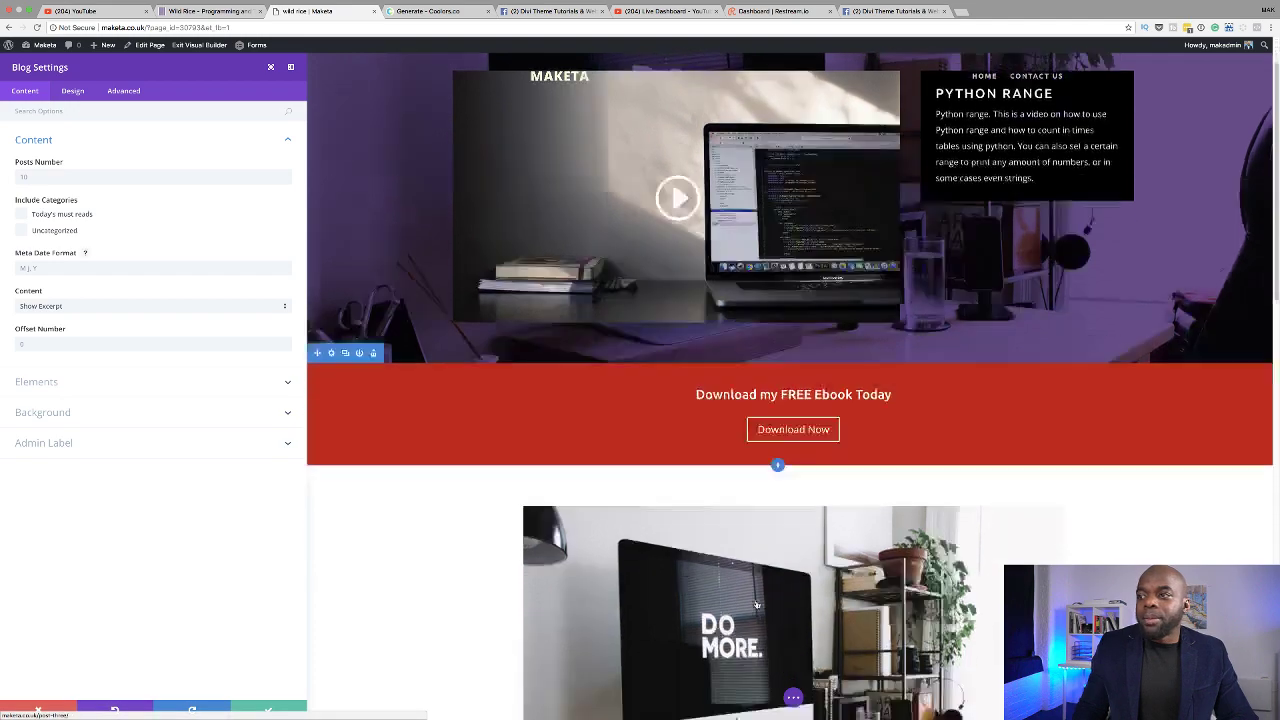
pyautogui.scroll(-4, 757, 605)
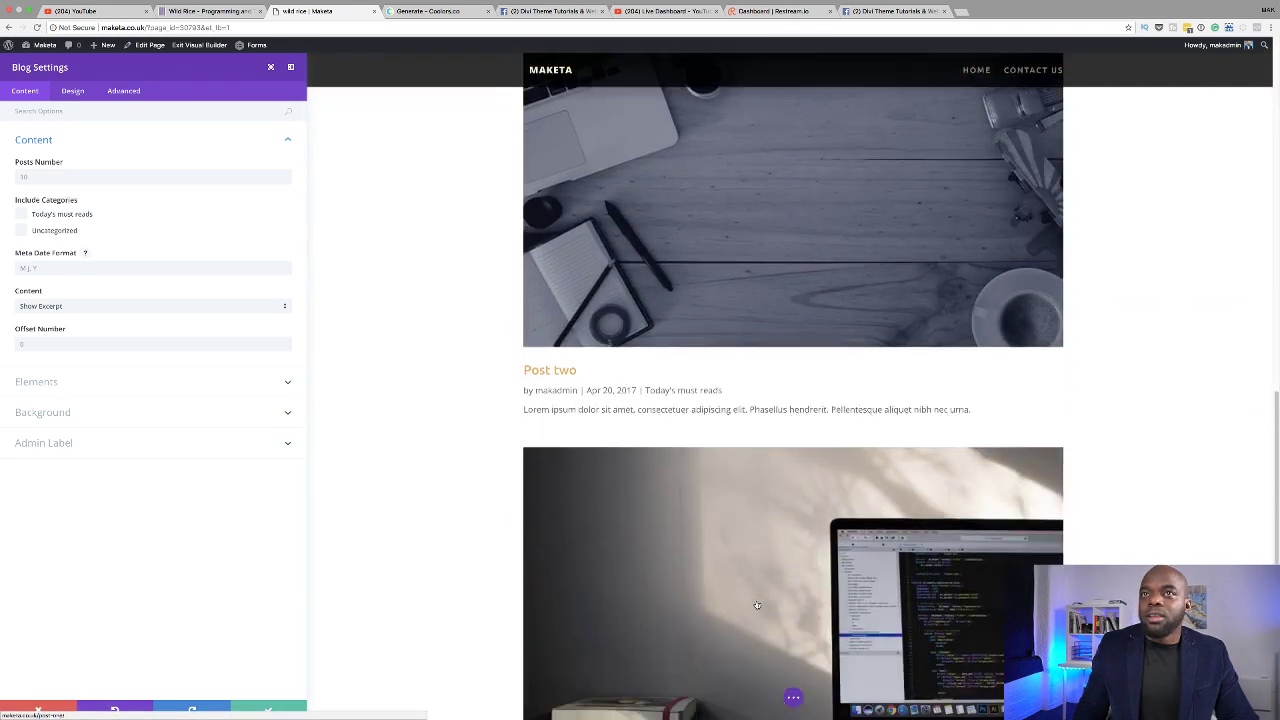
pyautogui.scroll(2, 757, 605)
pyautogui.scroll(6, 757, 605)
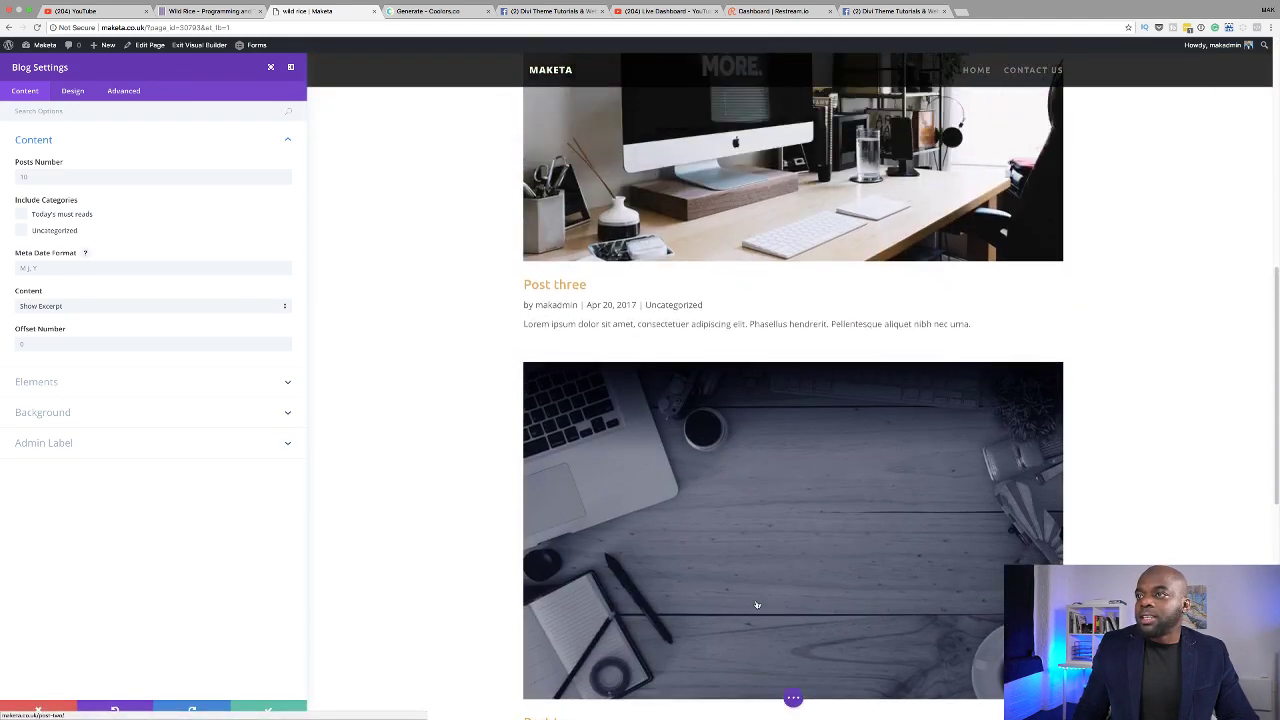
# Step: Limit the Blog module to 3 posts
pyautogui.scroll(-2, 757, 605)
pyautogui.scroll(-4, 757, 605)
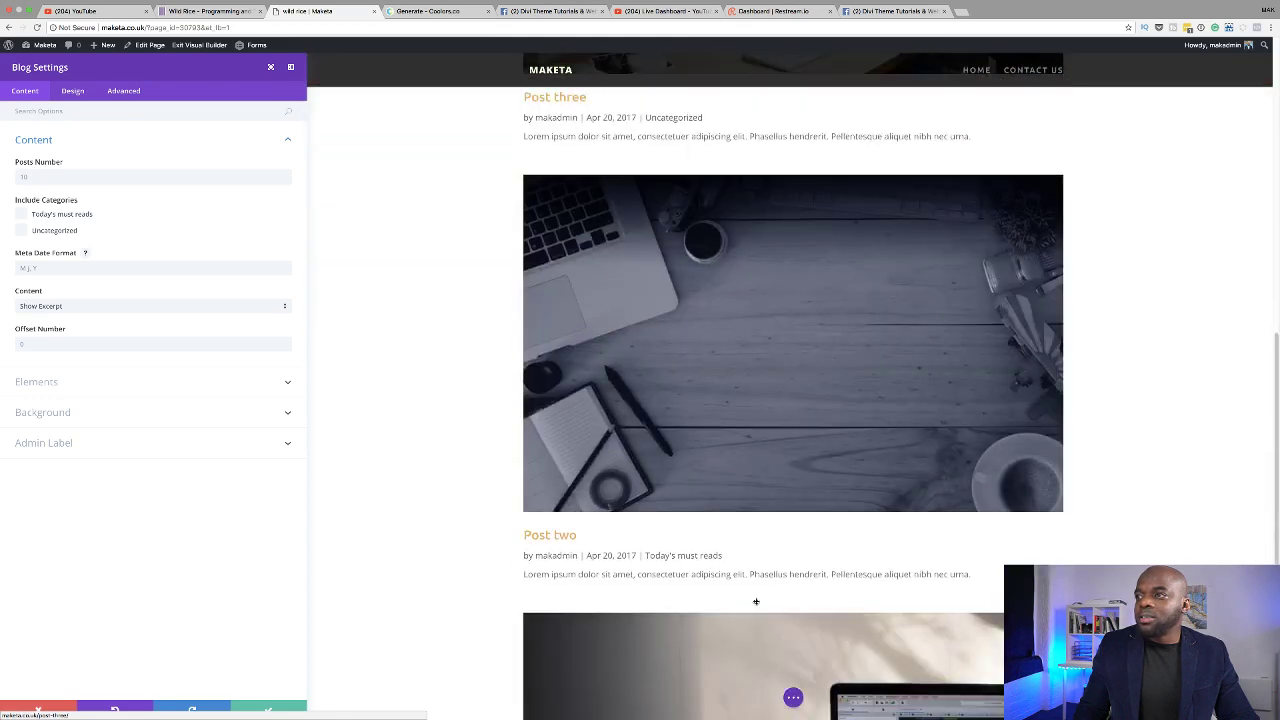
pyautogui.scroll(8, 757, 605)
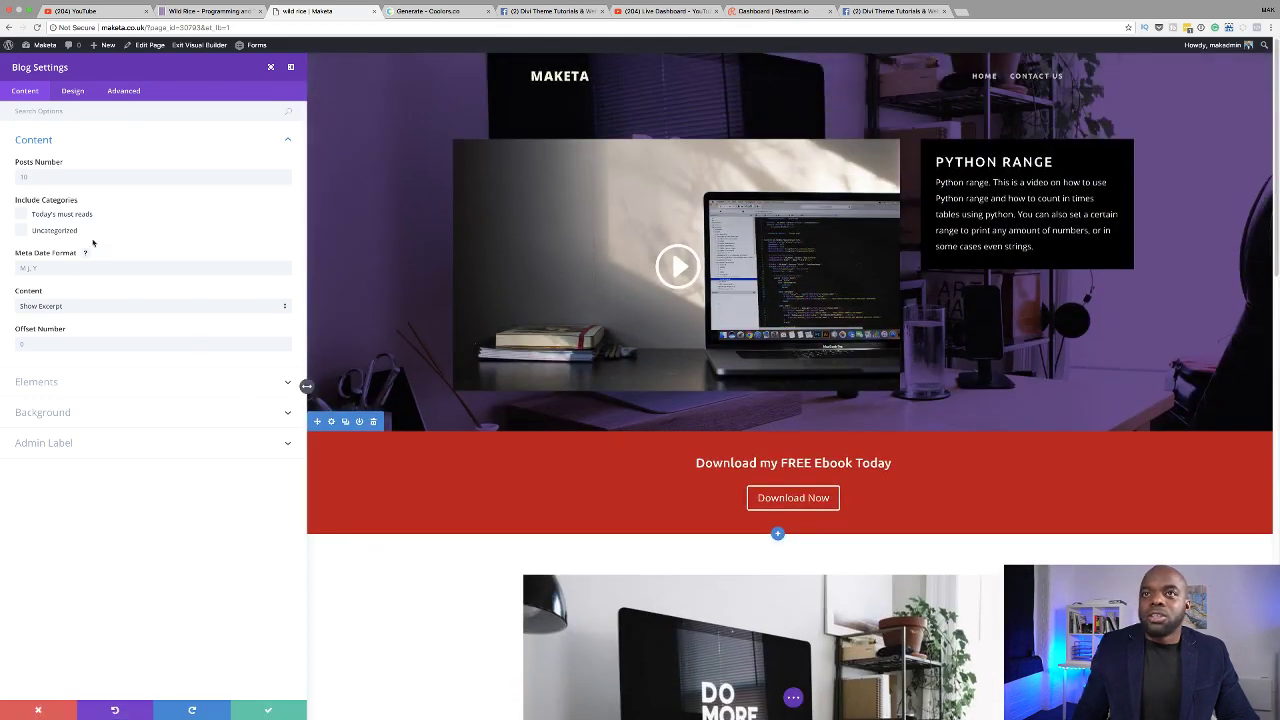
pyautogui.click(29, 177)
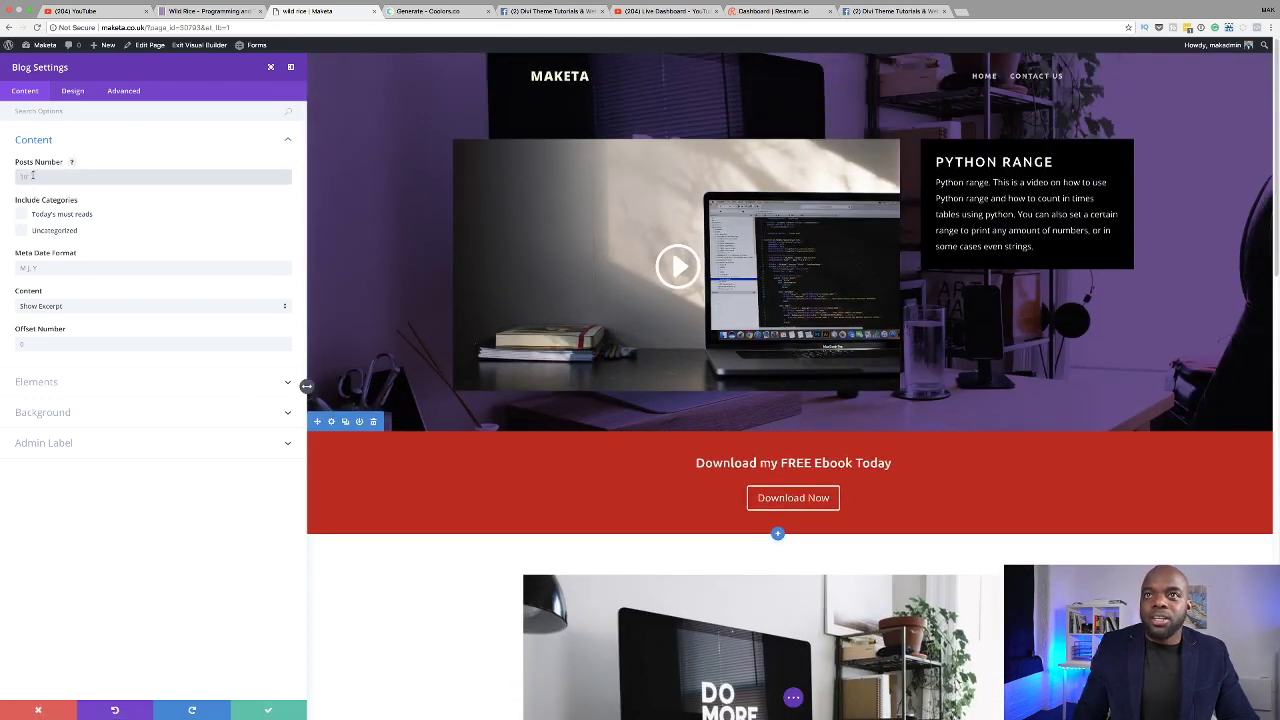
pyautogui.write('3')
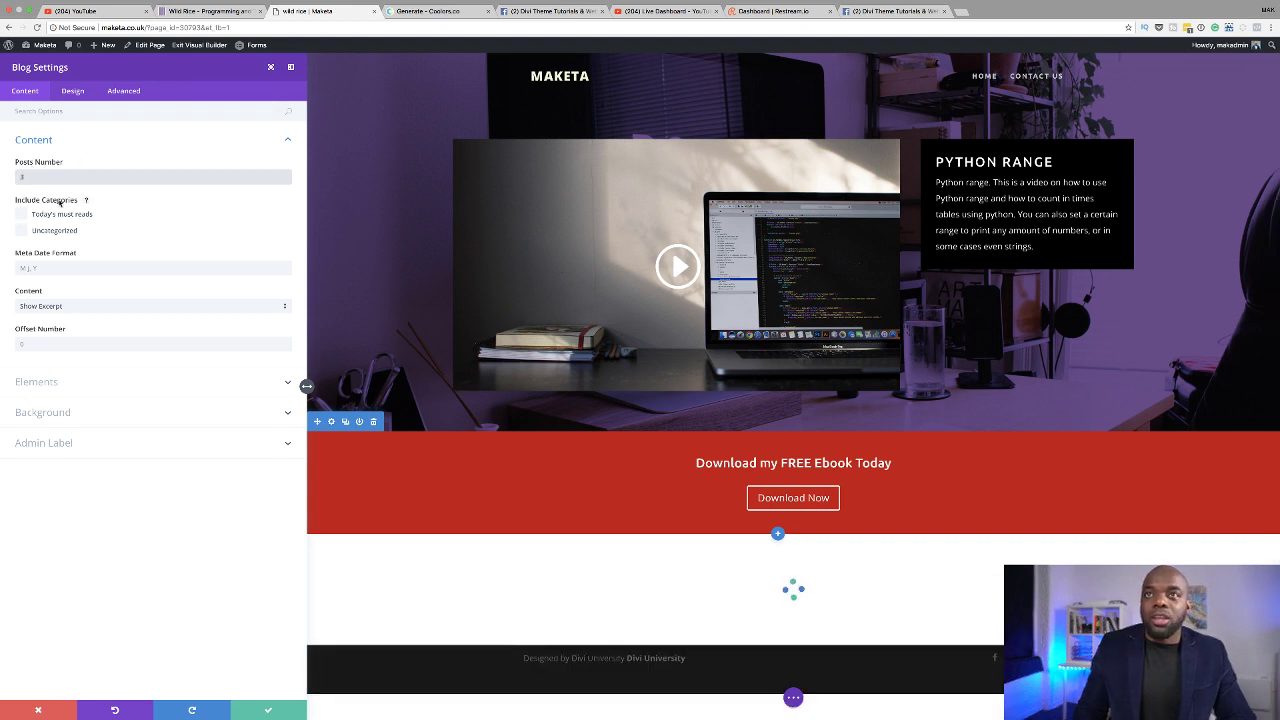
# Step: Hide the author, date and categories on the Blog module's posts
pyautogui.click(40, 382)
pyautogui.scroll(-6, 582, 520)
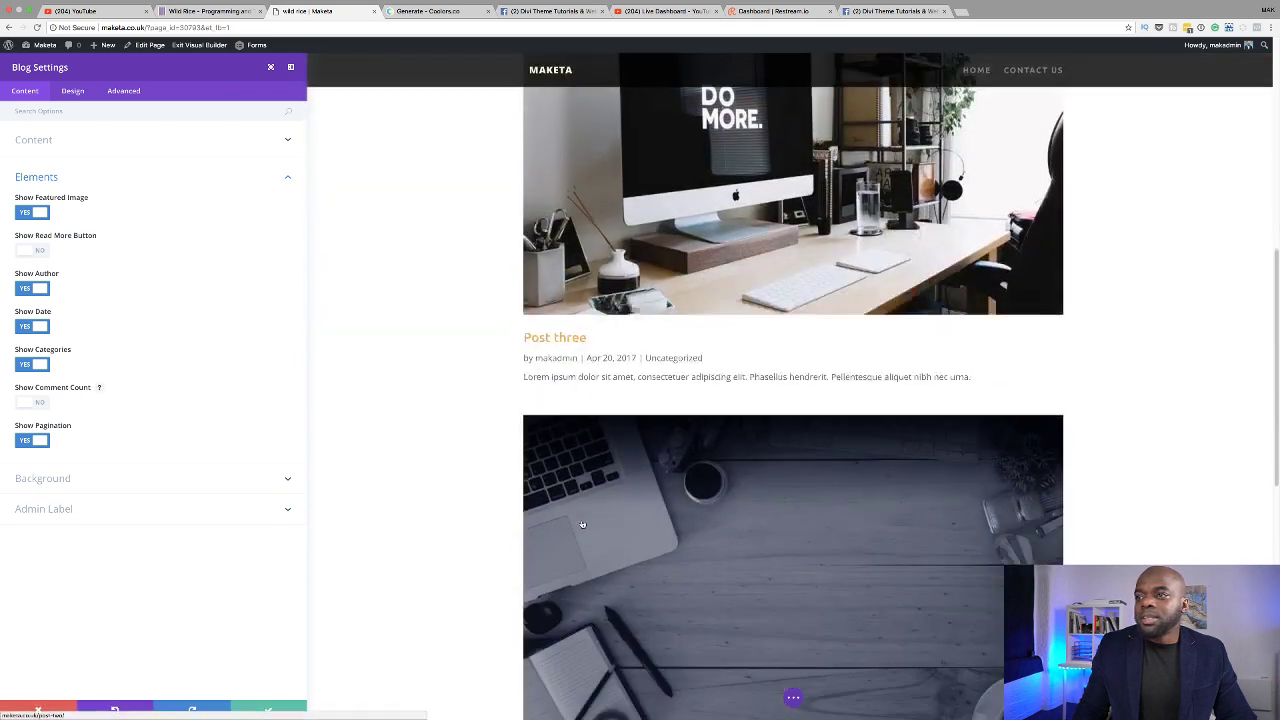
pyautogui.scroll(-1, 582, 524)
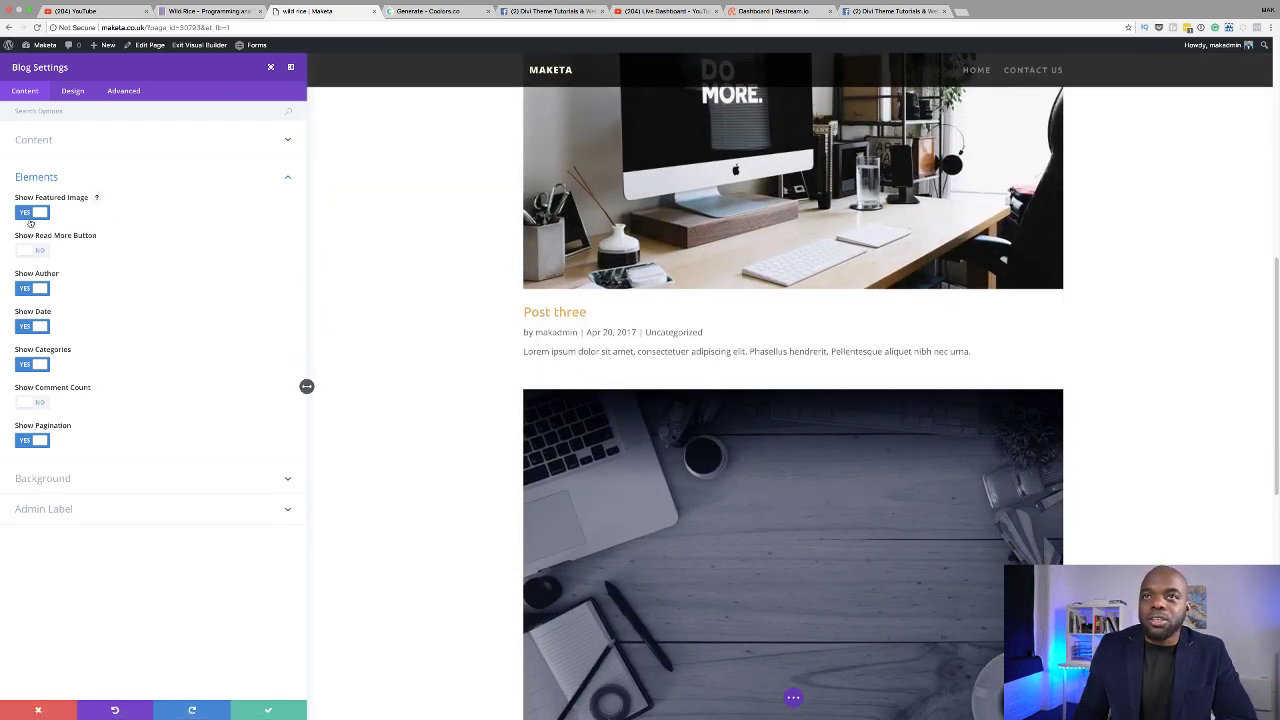
pyautogui.click(24, 290)
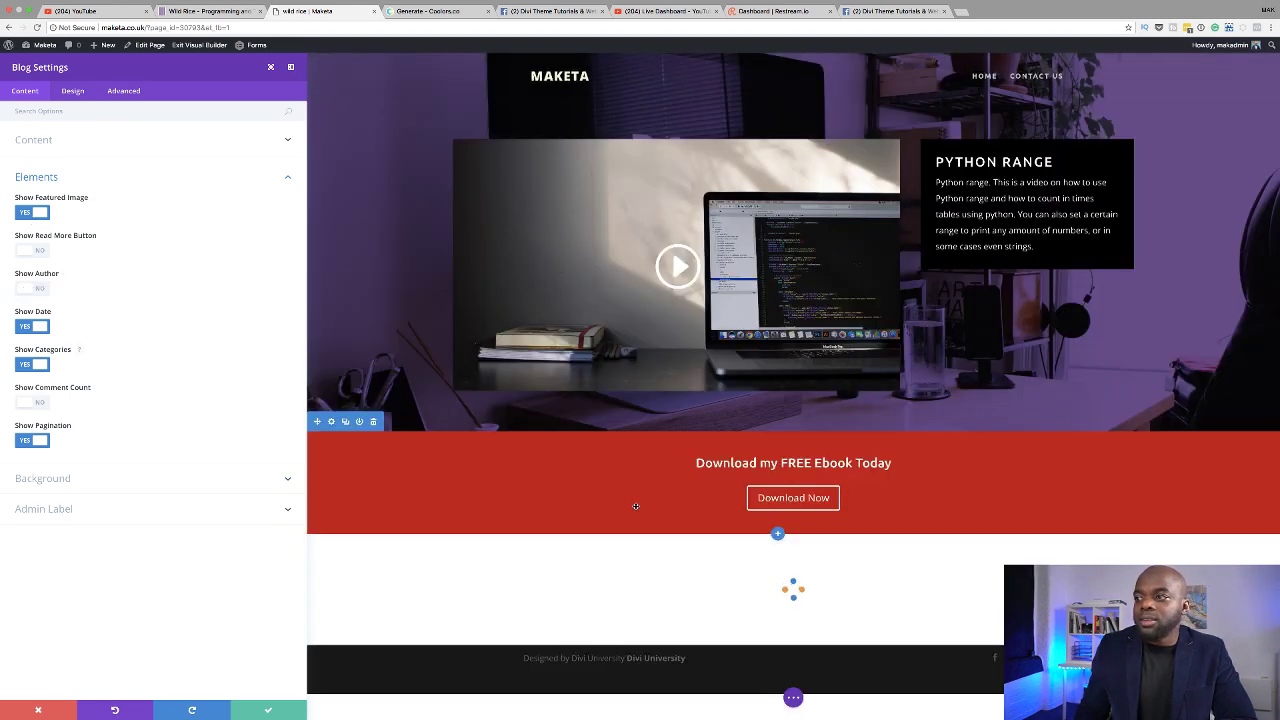
pyautogui.scroll(-5, 502, 487)
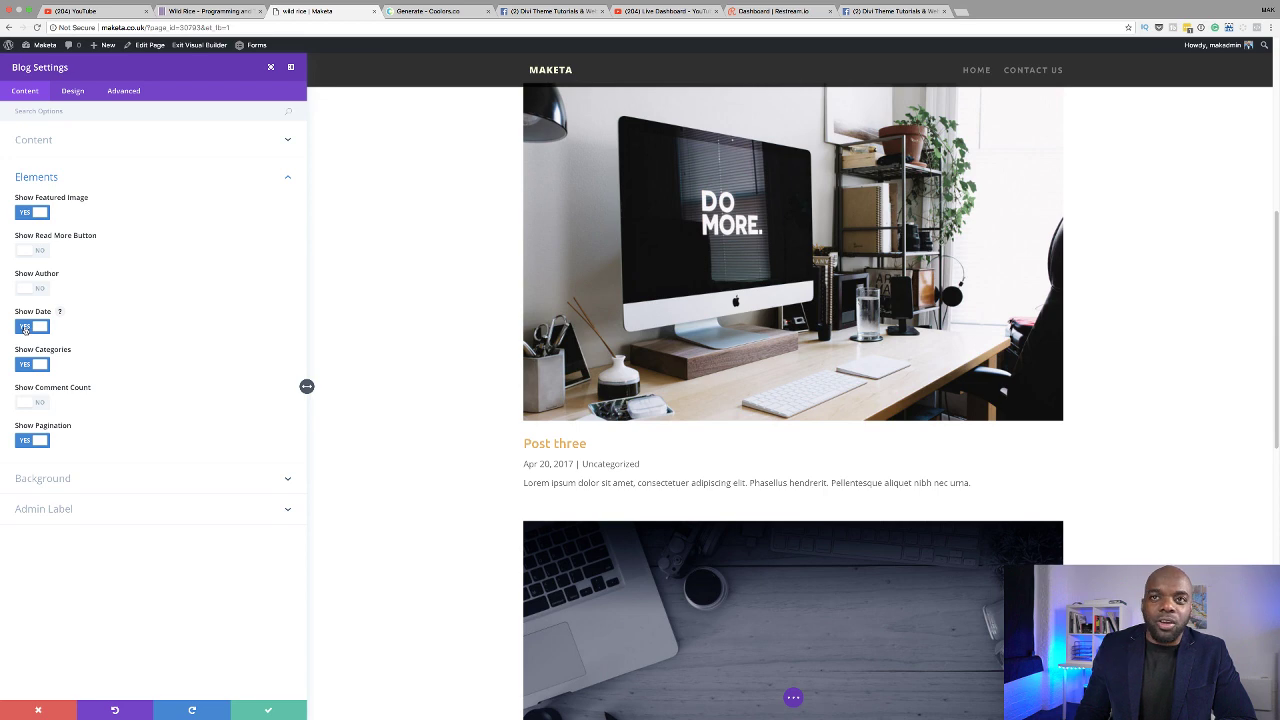
pyautogui.click(25, 328)
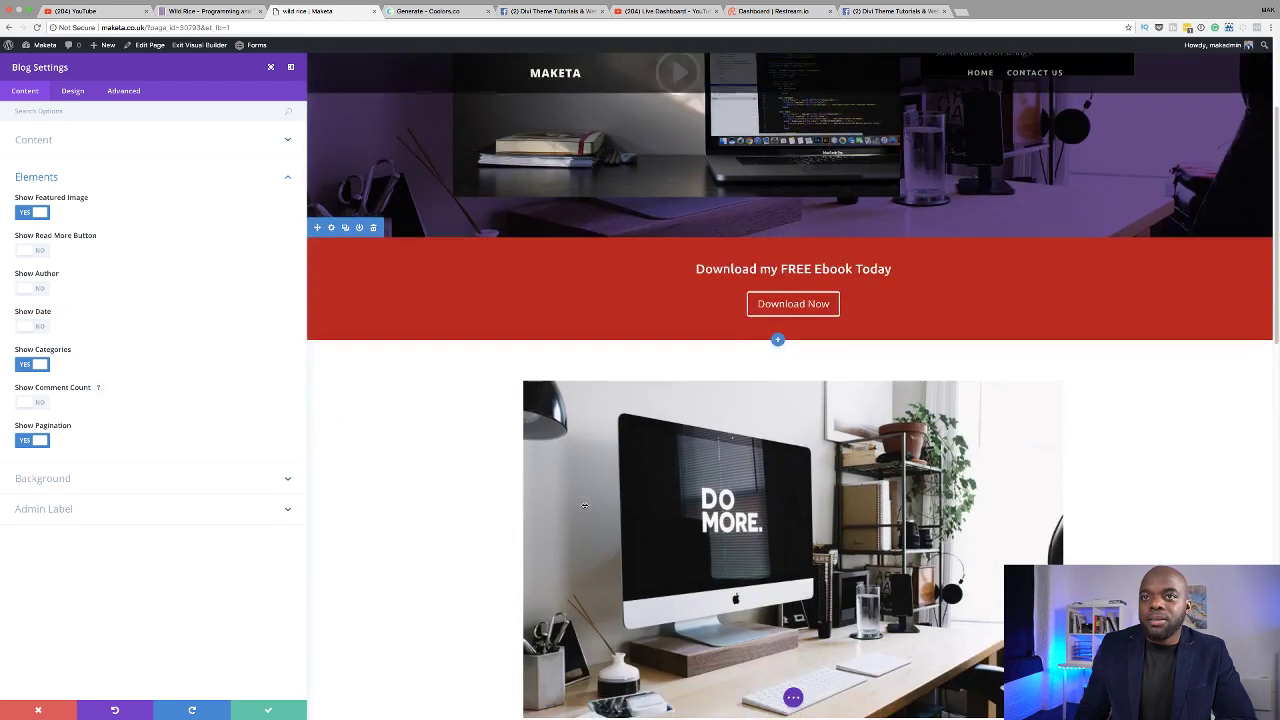
pyautogui.click(27, 366)
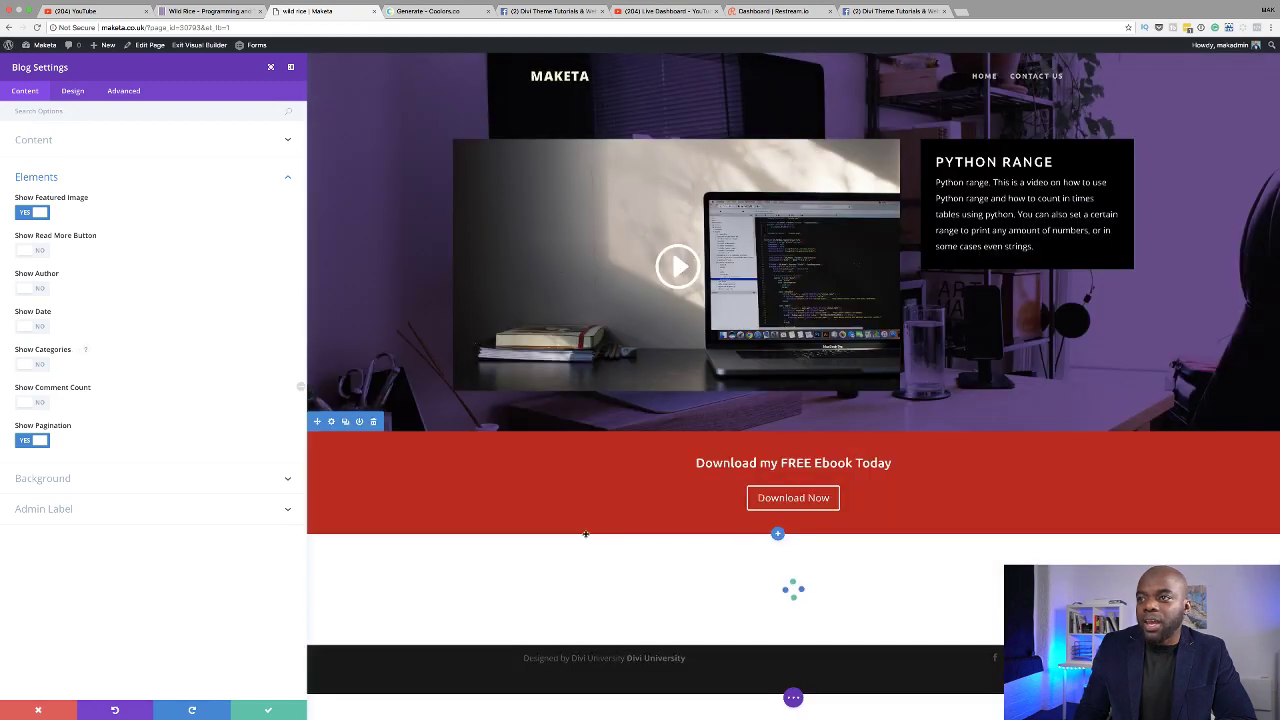
pyautogui.scroll(-15, 586, 537)
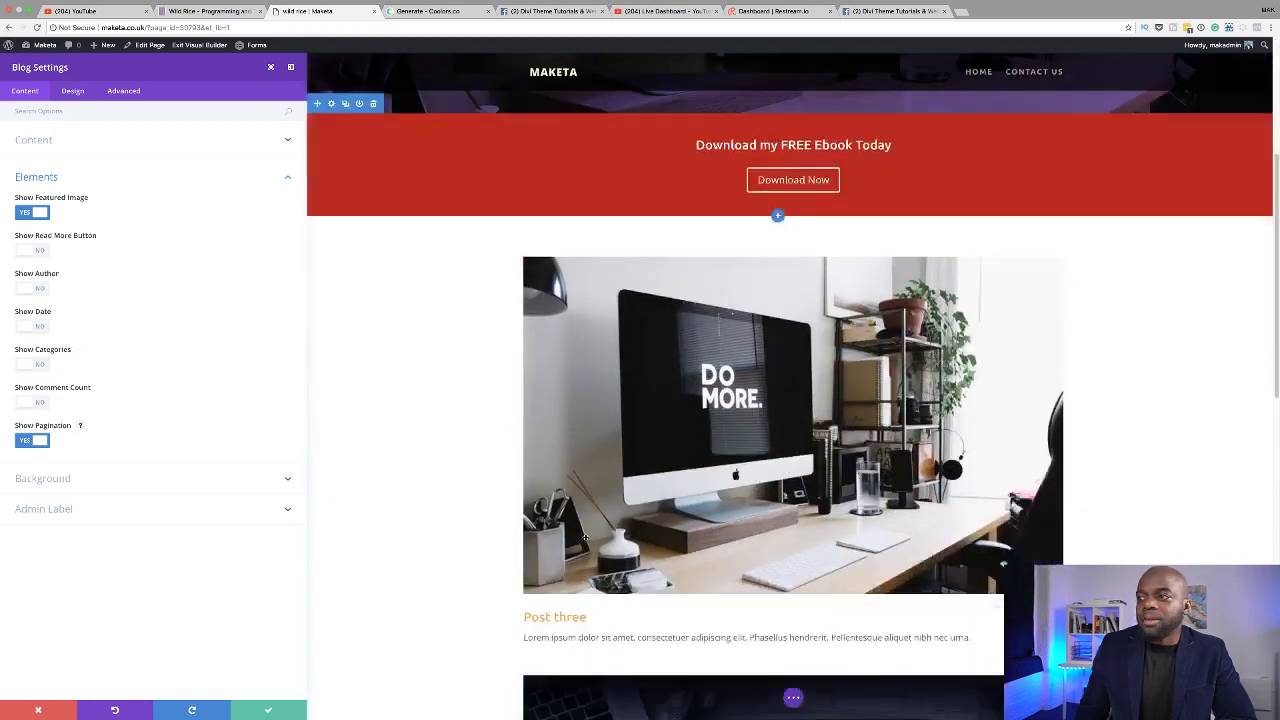
pyautogui.scroll(15, 587, 539)
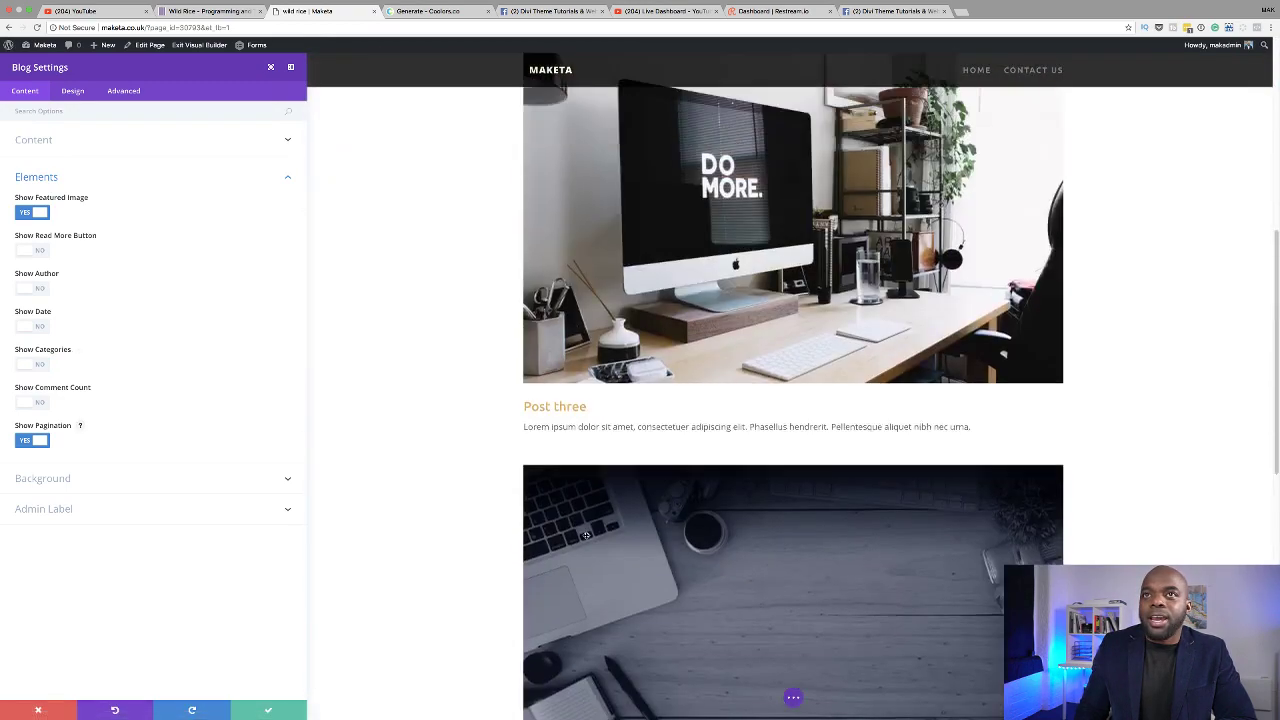
pyautogui.scroll(-1, 557, 520)
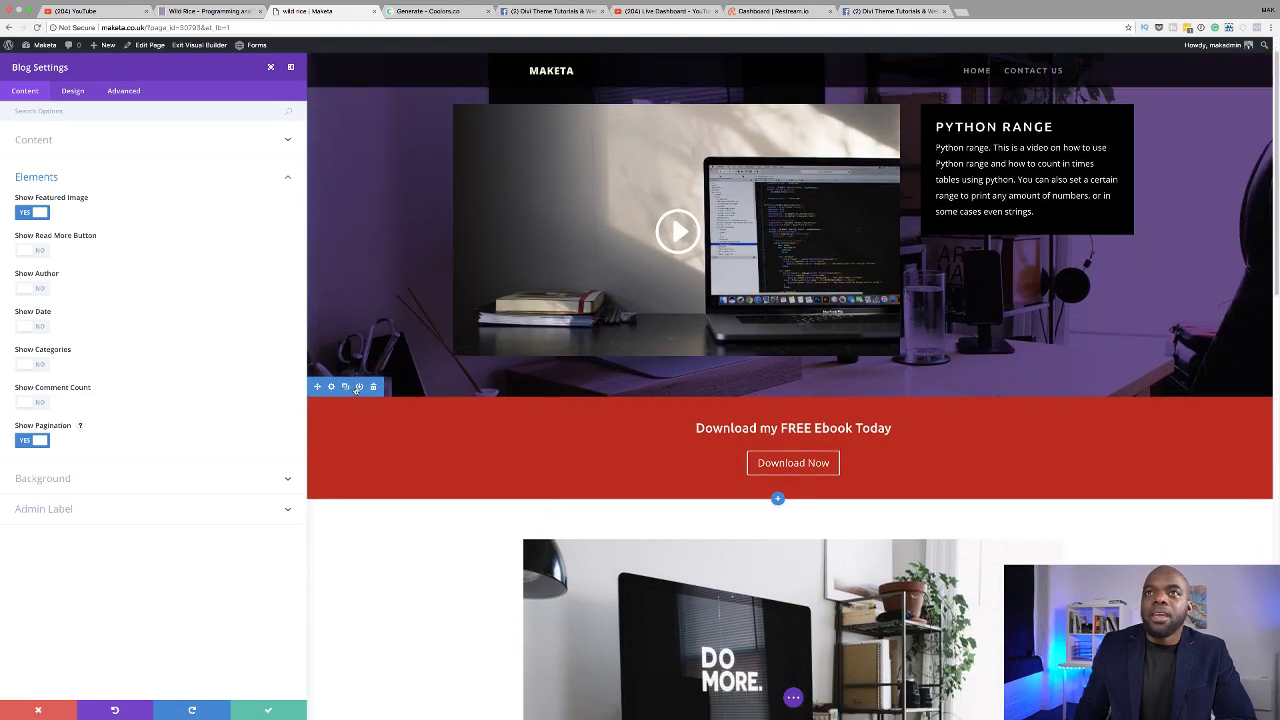
# Step: Change the Blog module's layout to Grid
pyautogui.click(73, 91)
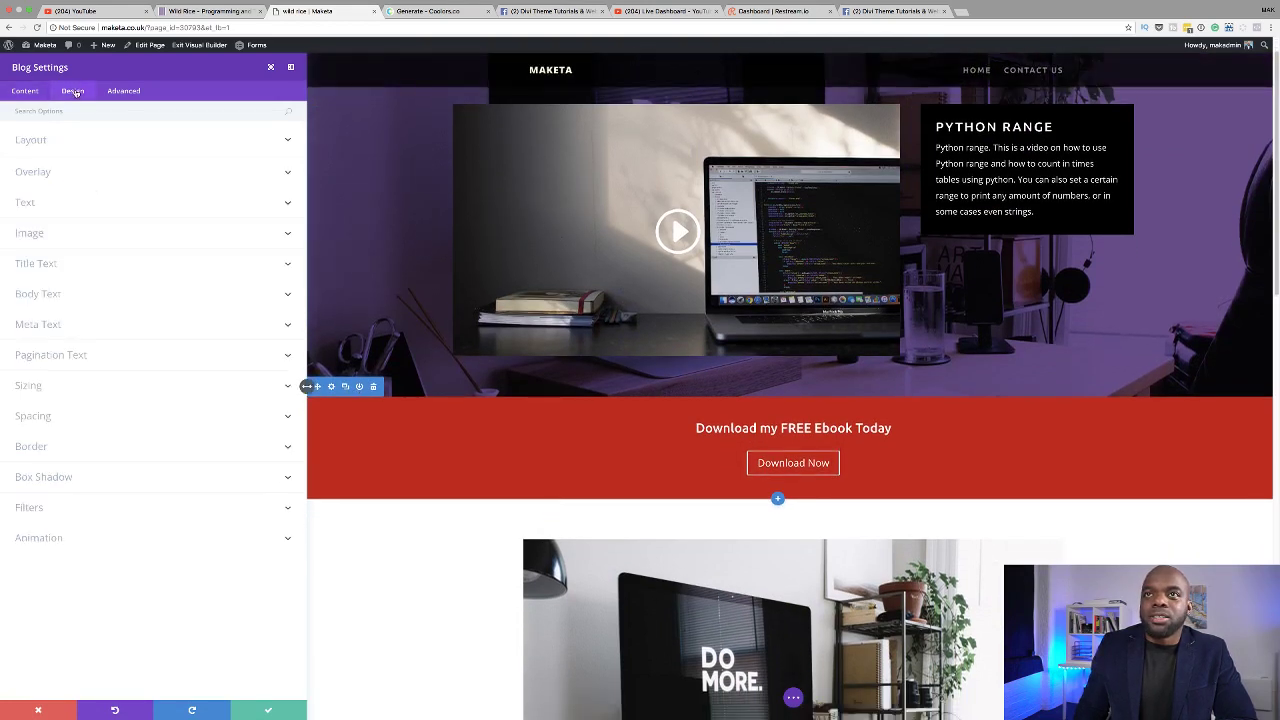
pyautogui.click(39, 143)
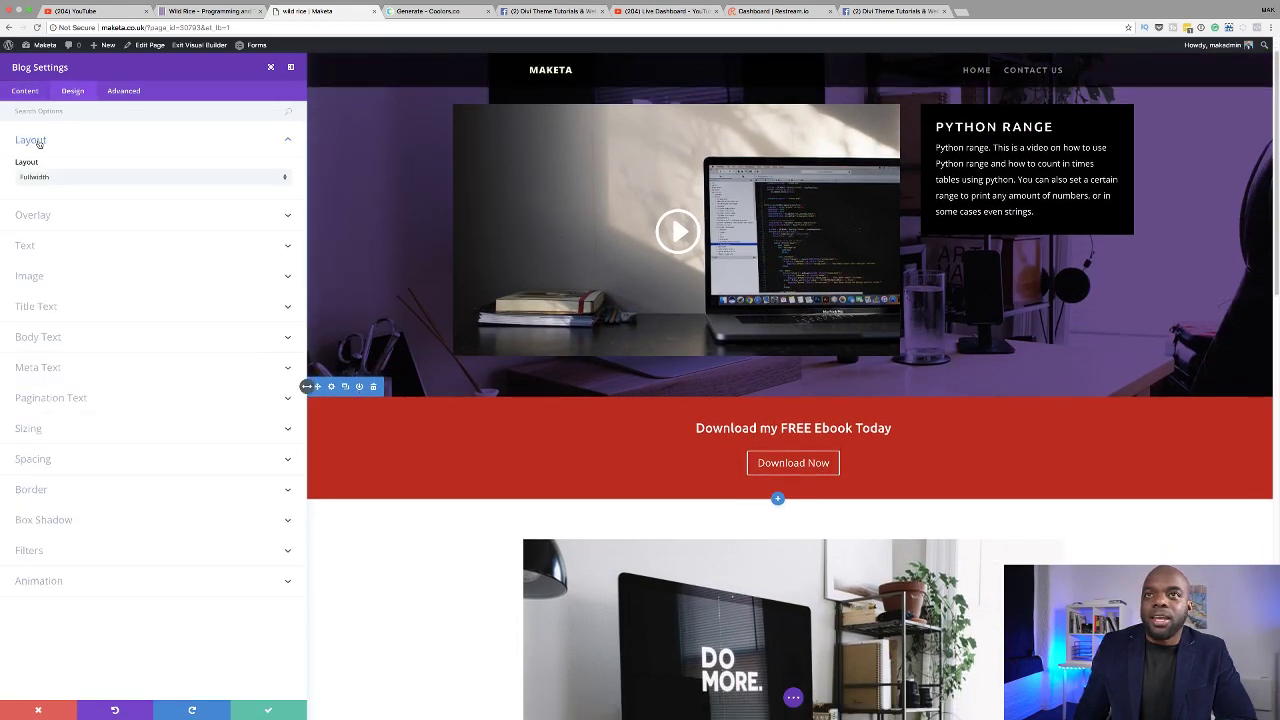
pyautogui.click(78, 180)
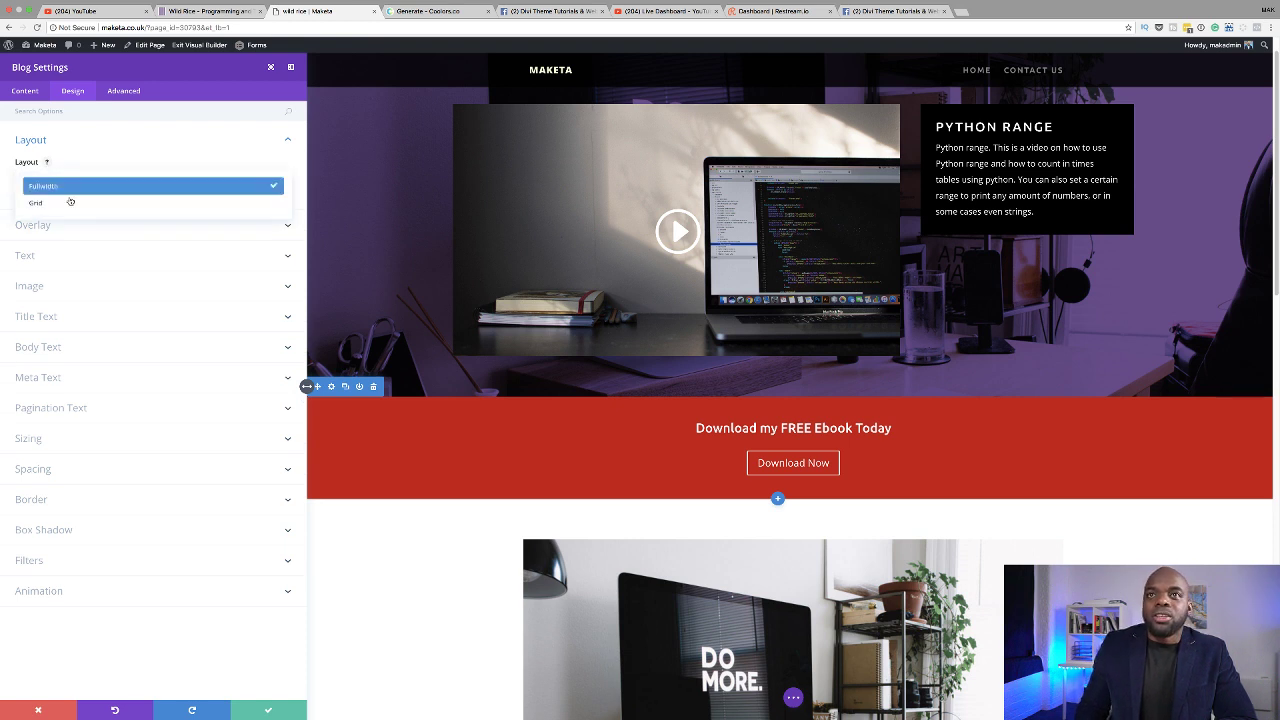
pyautogui.click(62, 203)
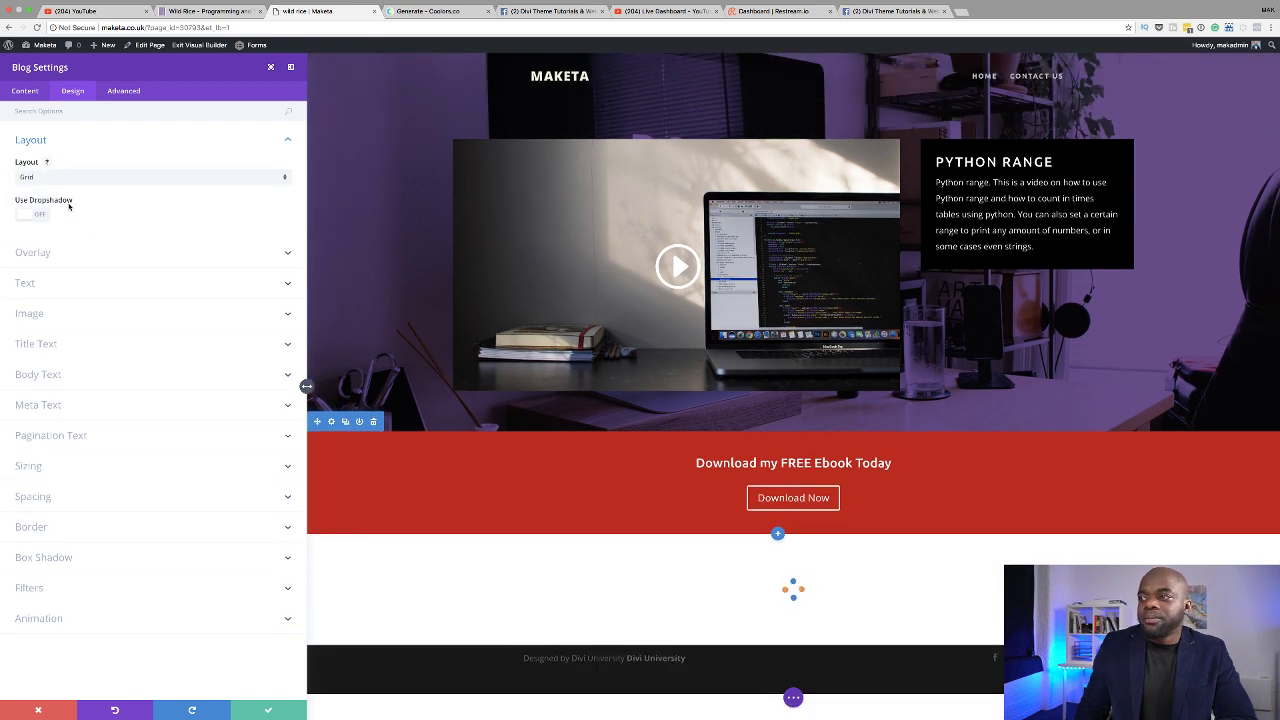
pyautogui.scroll(-5, 942, 524)
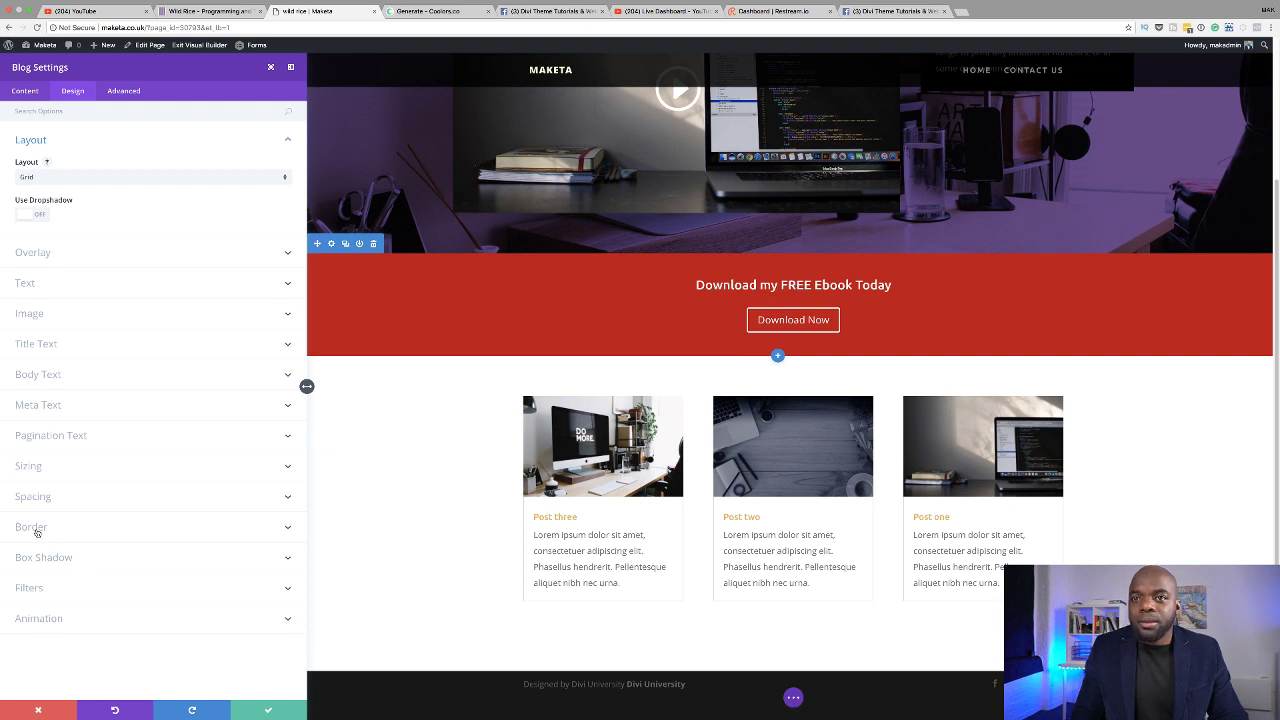
# Step: Round the blog cards' corners to 6px and set their border colour to #051621, copied from the Coolors palette
pyautogui.click(57, 530)
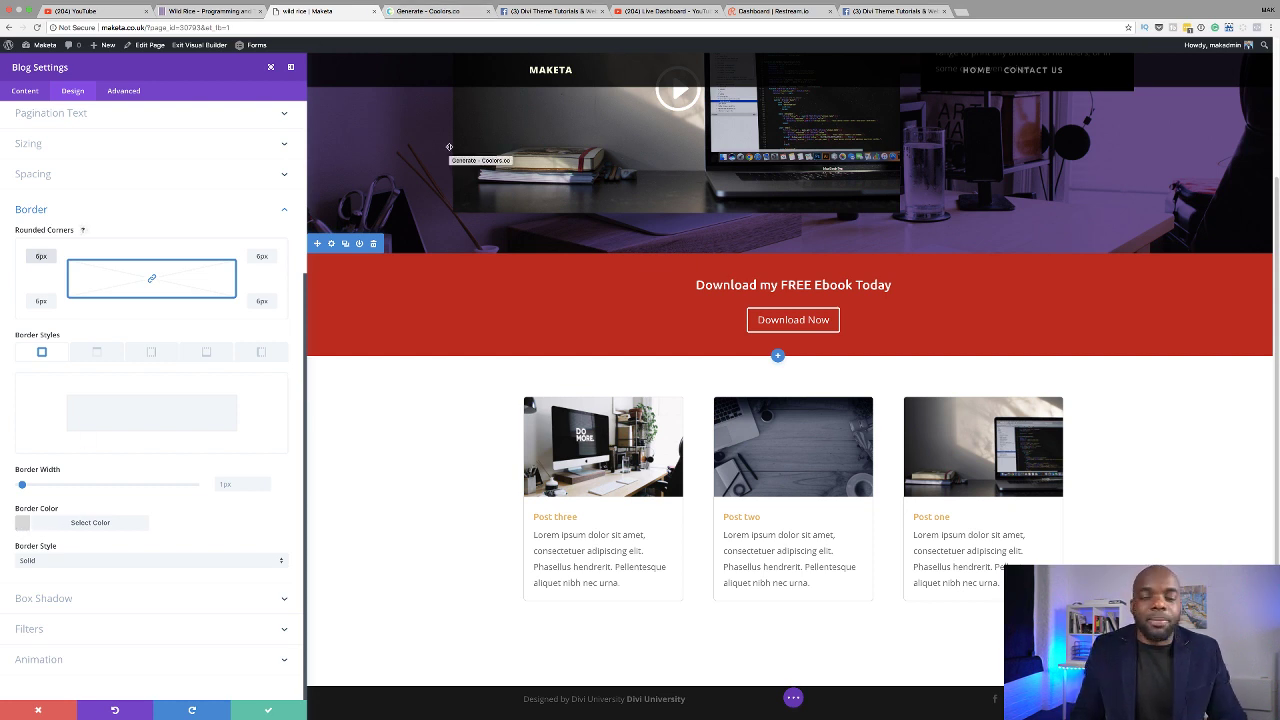
pyautogui.click(445, 12)
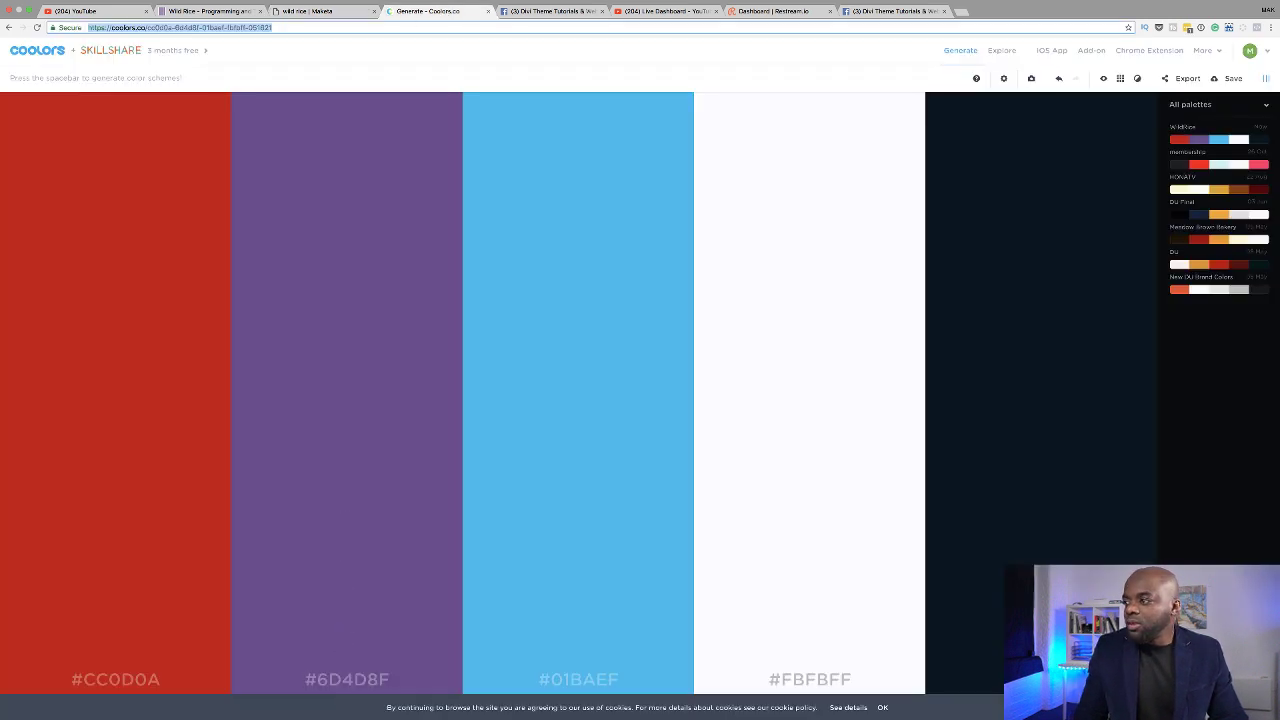
pyautogui.rightClick(1056, 679)
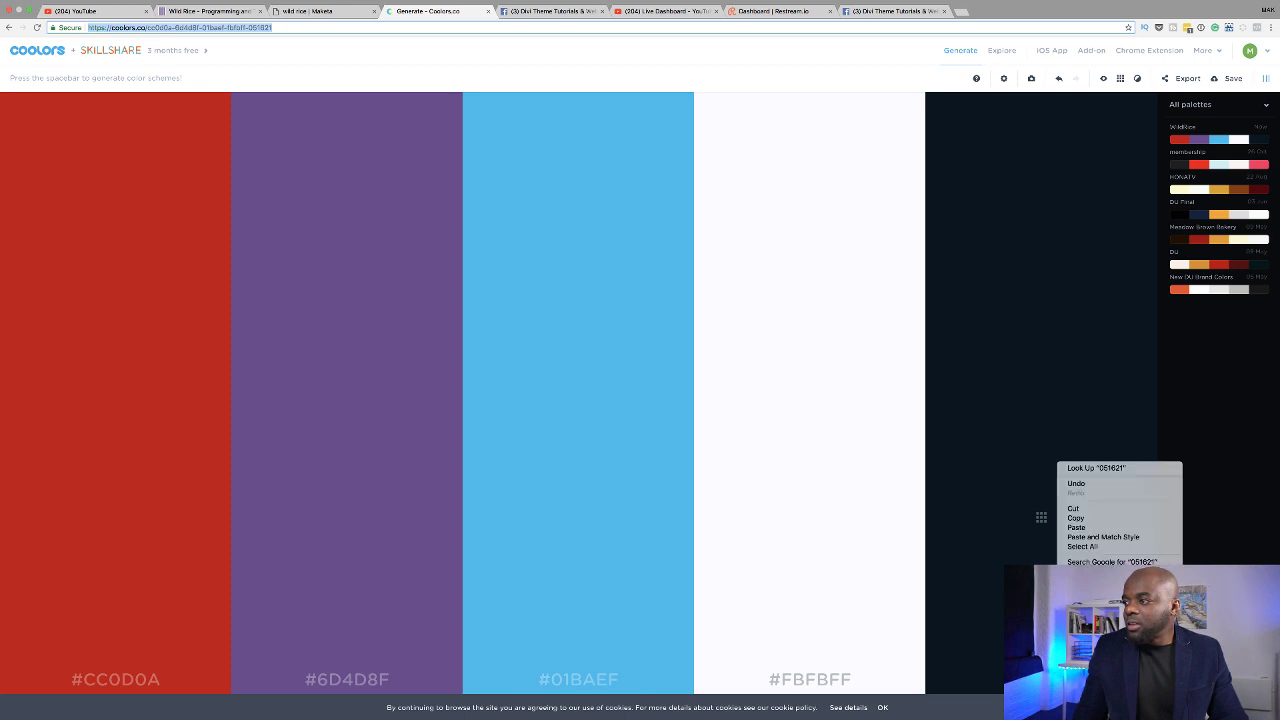
pyautogui.click(1102, 521)
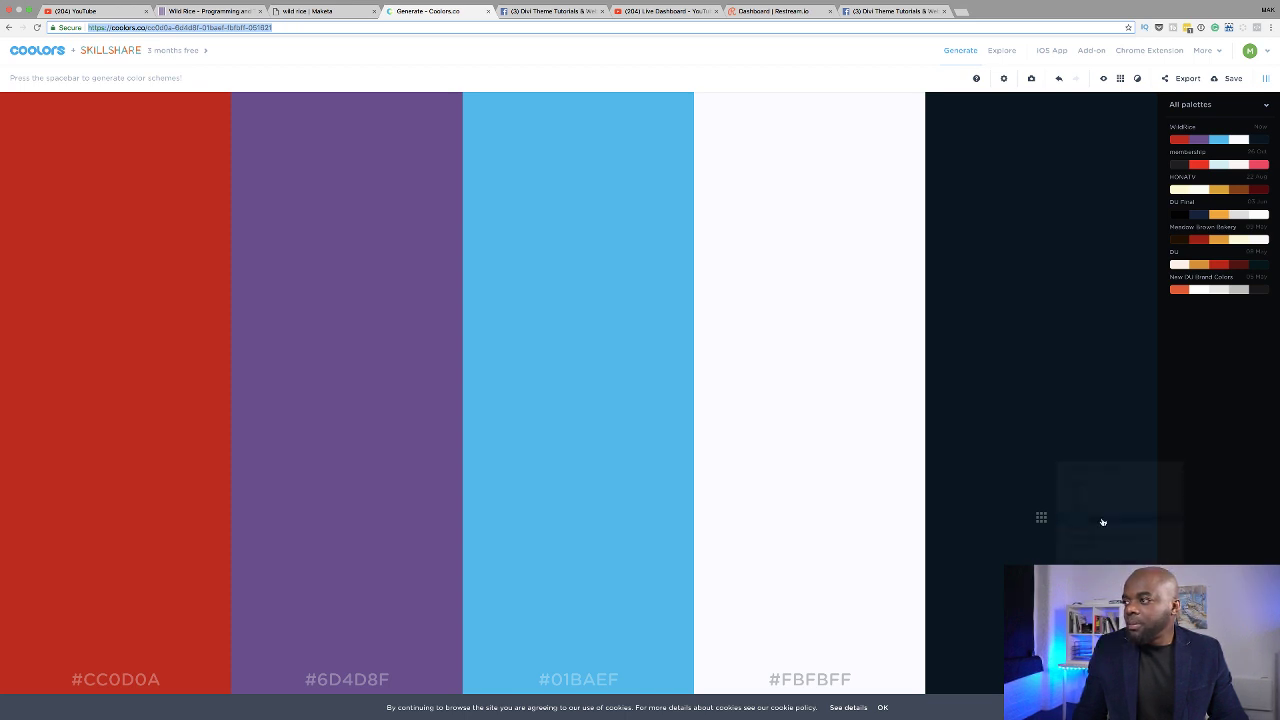
pyautogui.click(321, 12)
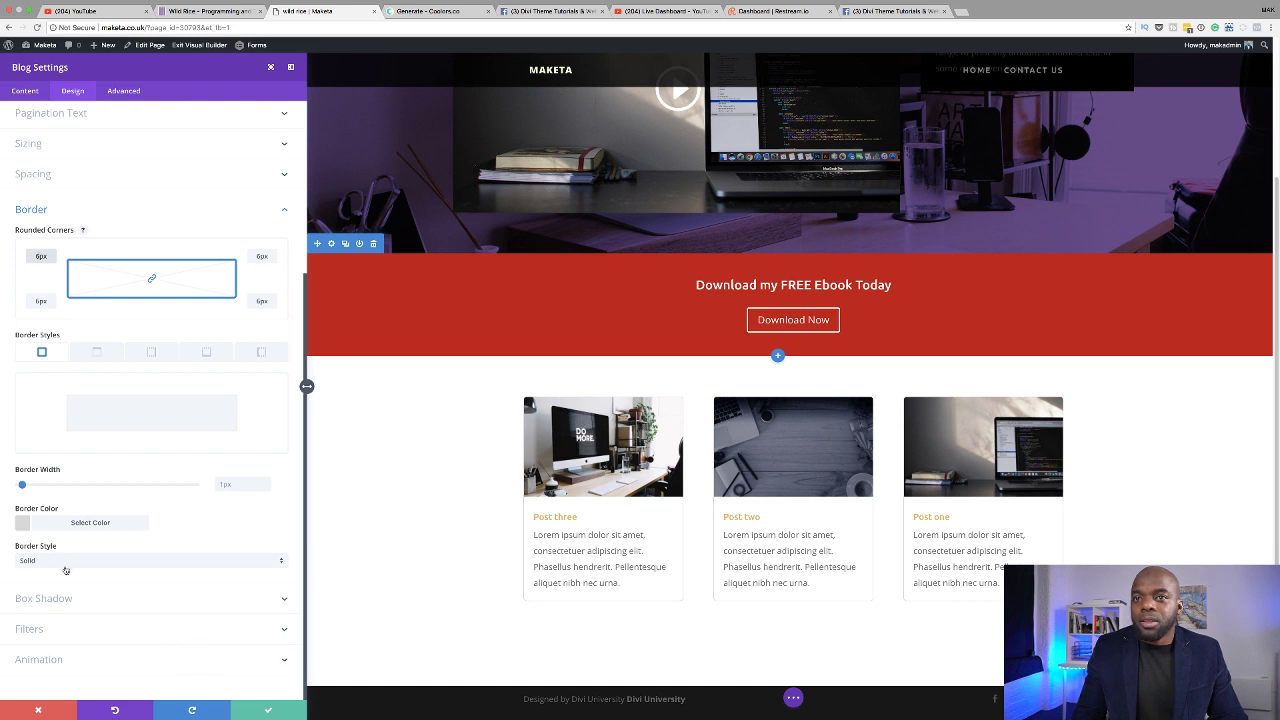
pyautogui.click(22, 522)
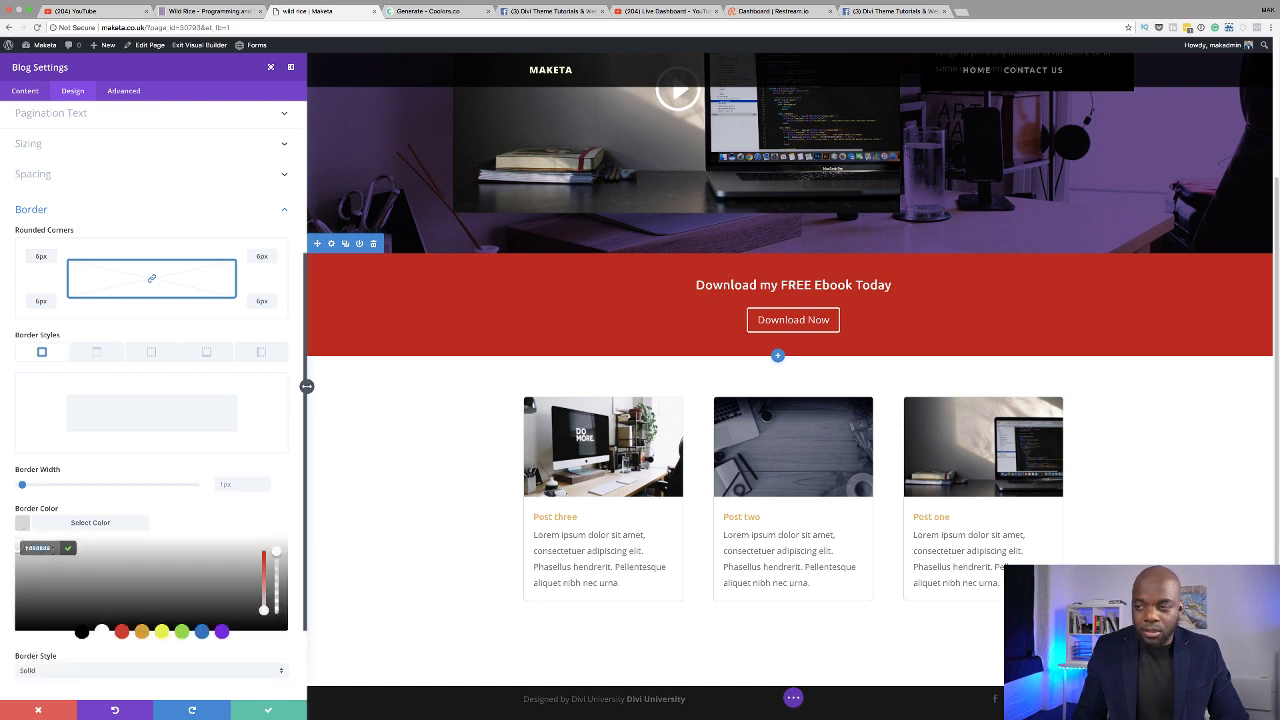
pyautogui.press('super+v')
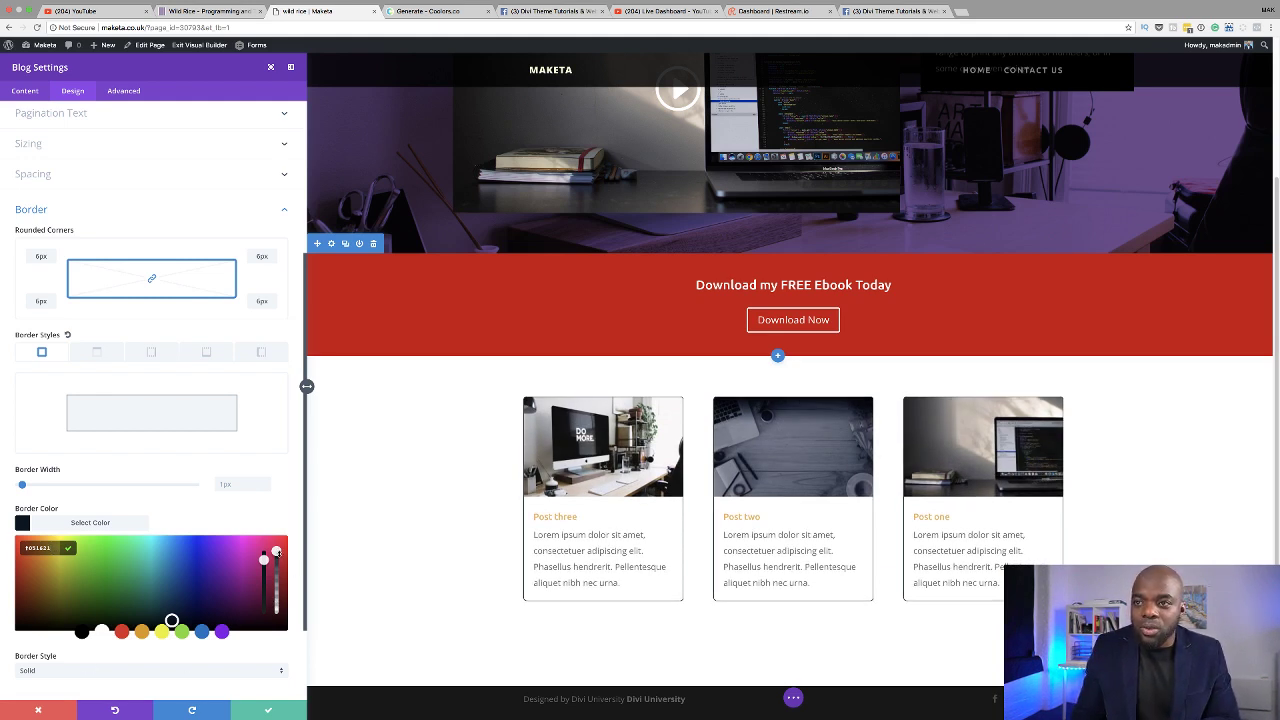
# Step: Lower the opacity of the blog cards' border colour to 0.17 and save the module settings
pyautogui.moveTo(276, 551); pyautogui.dragTo(281, 575)
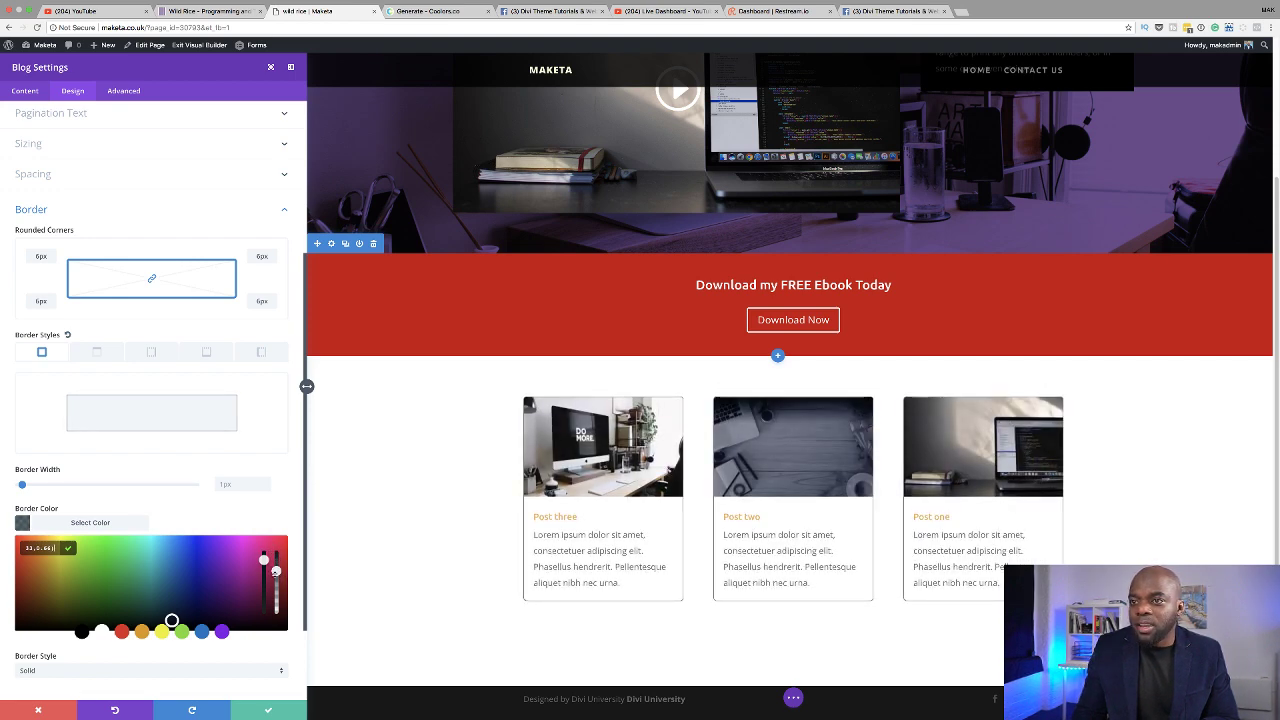
pyautogui.moveTo(276, 572); pyautogui.dragTo(279, 609)
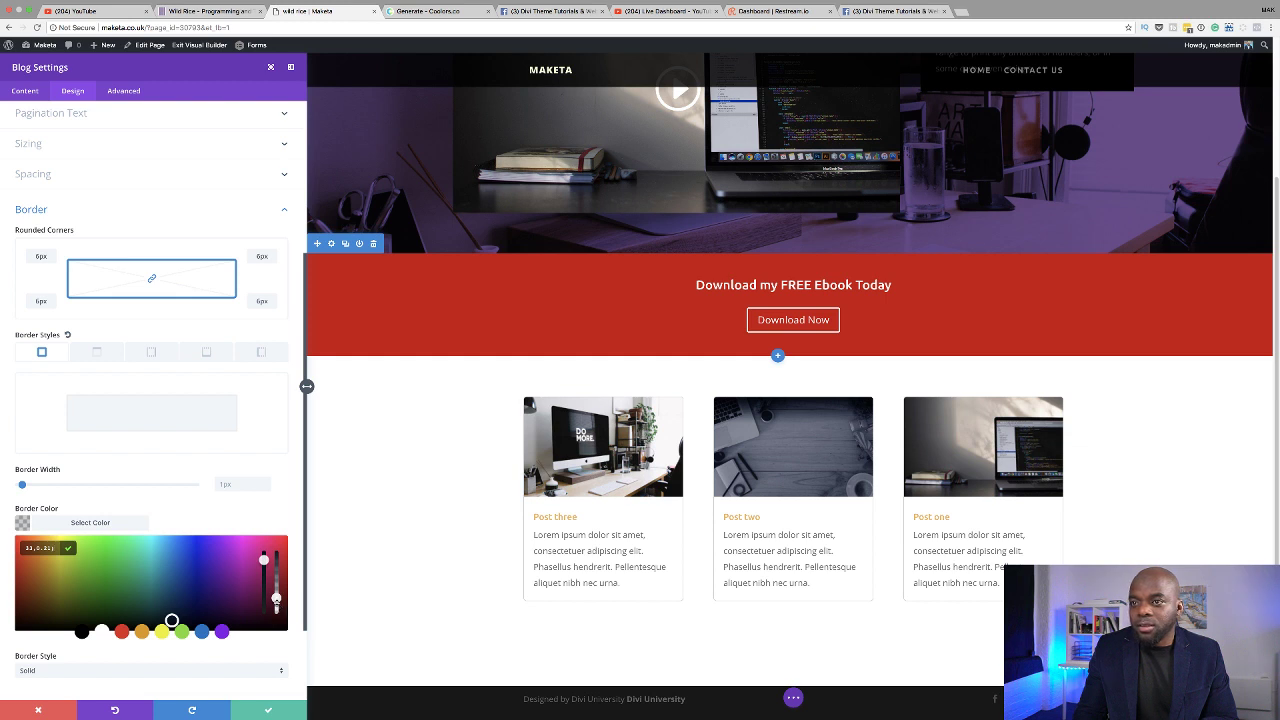
pyautogui.moveTo(277, 603); pyautogui.dragTo(277, 608)
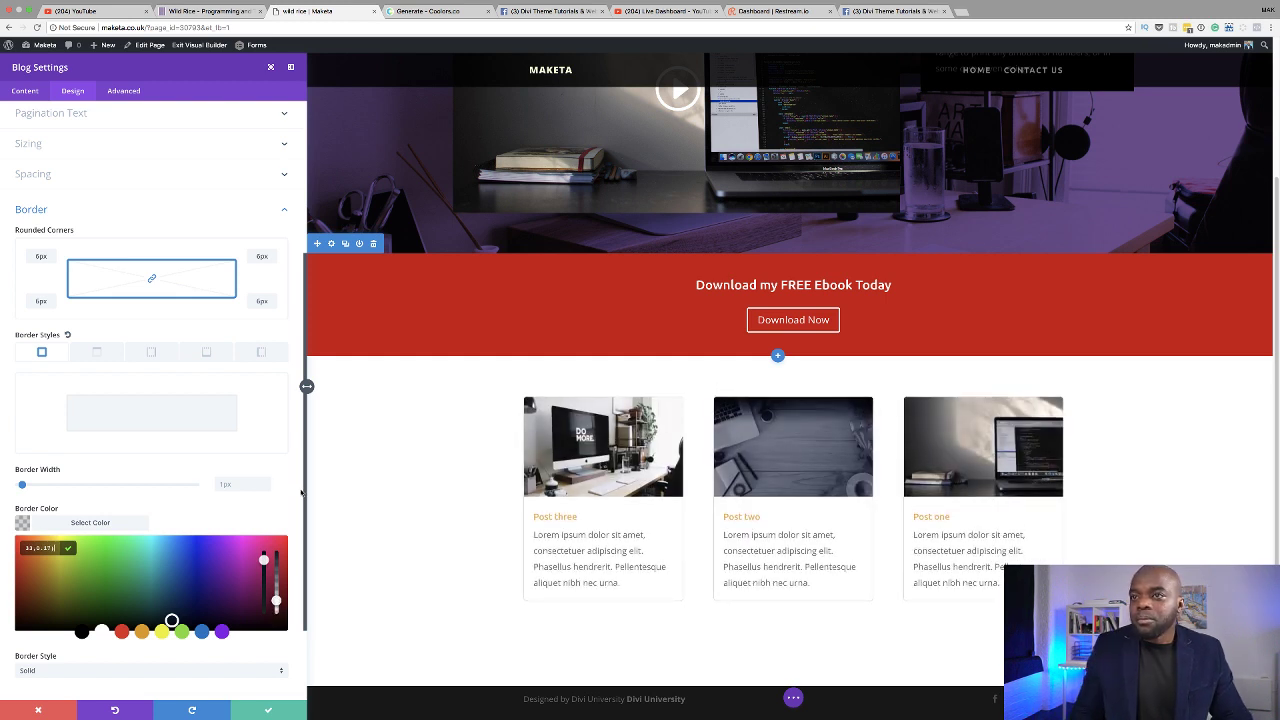
pyautogui.scroll(-3, 301, 492)
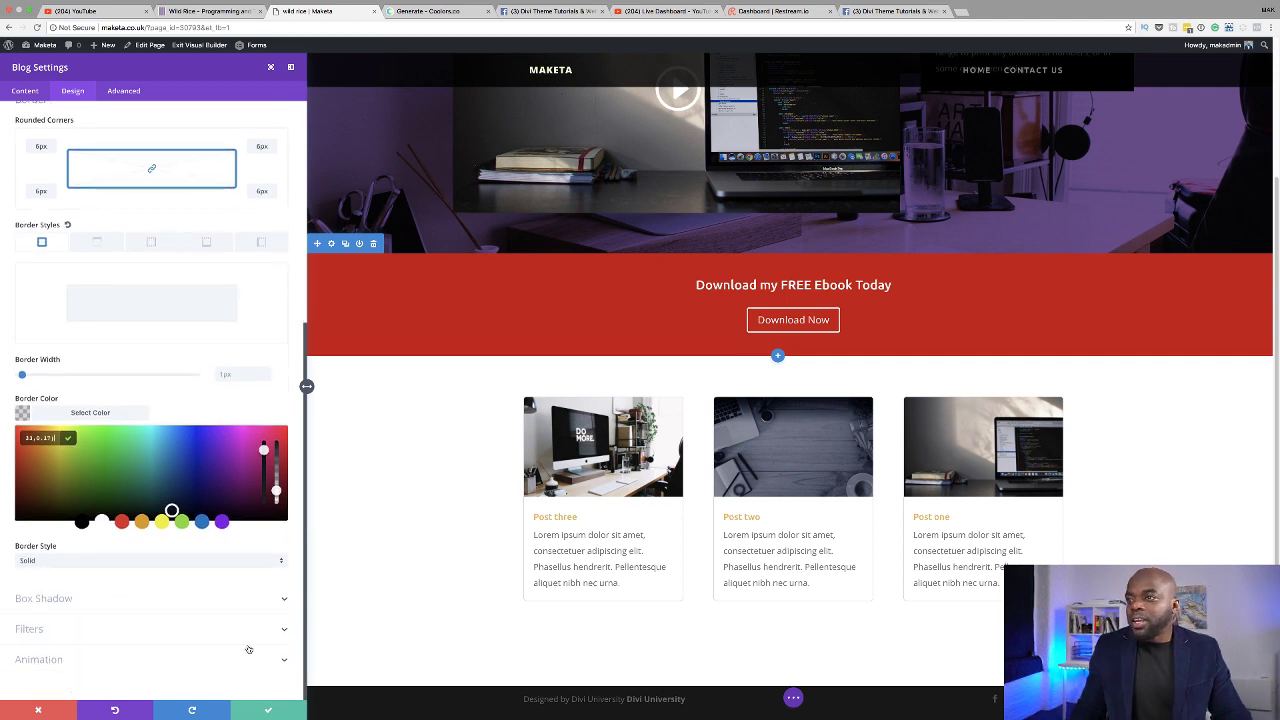
pyautogui.click(267, 710)
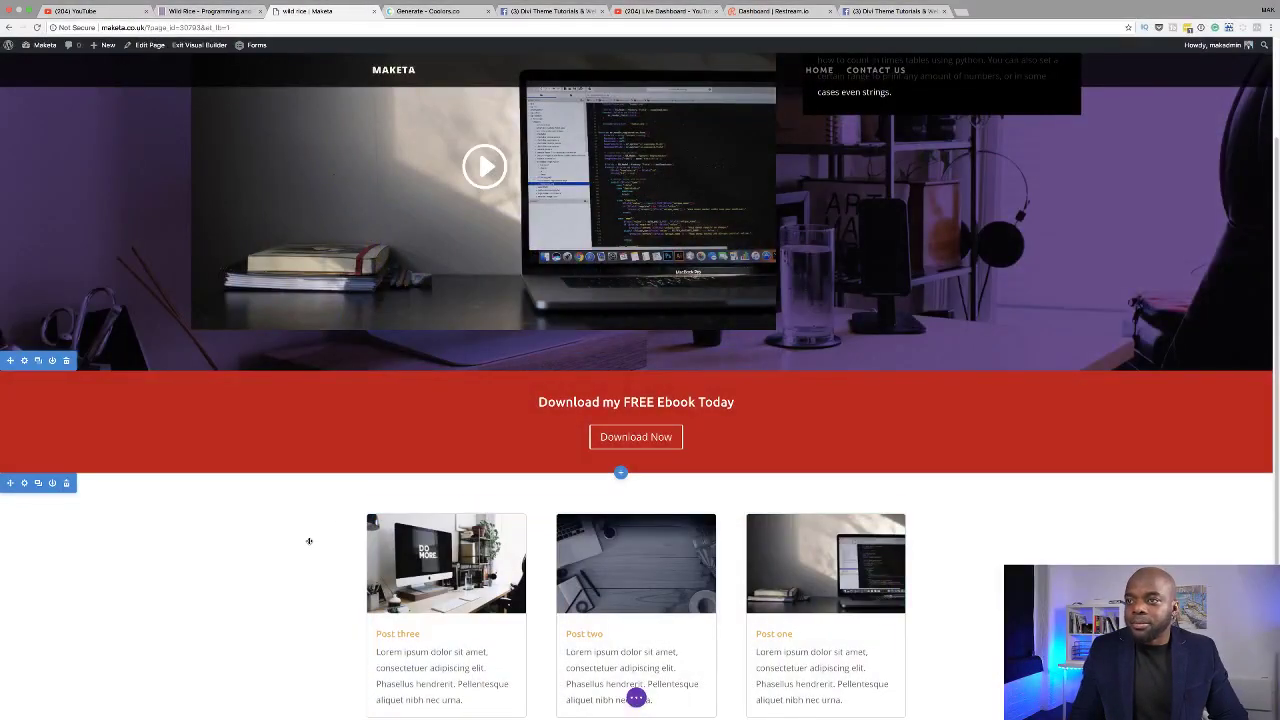
# Step: Give the blog grid's row a custom width of 70% and save the row settings
pyautogui.scroll(3, 309, 541)
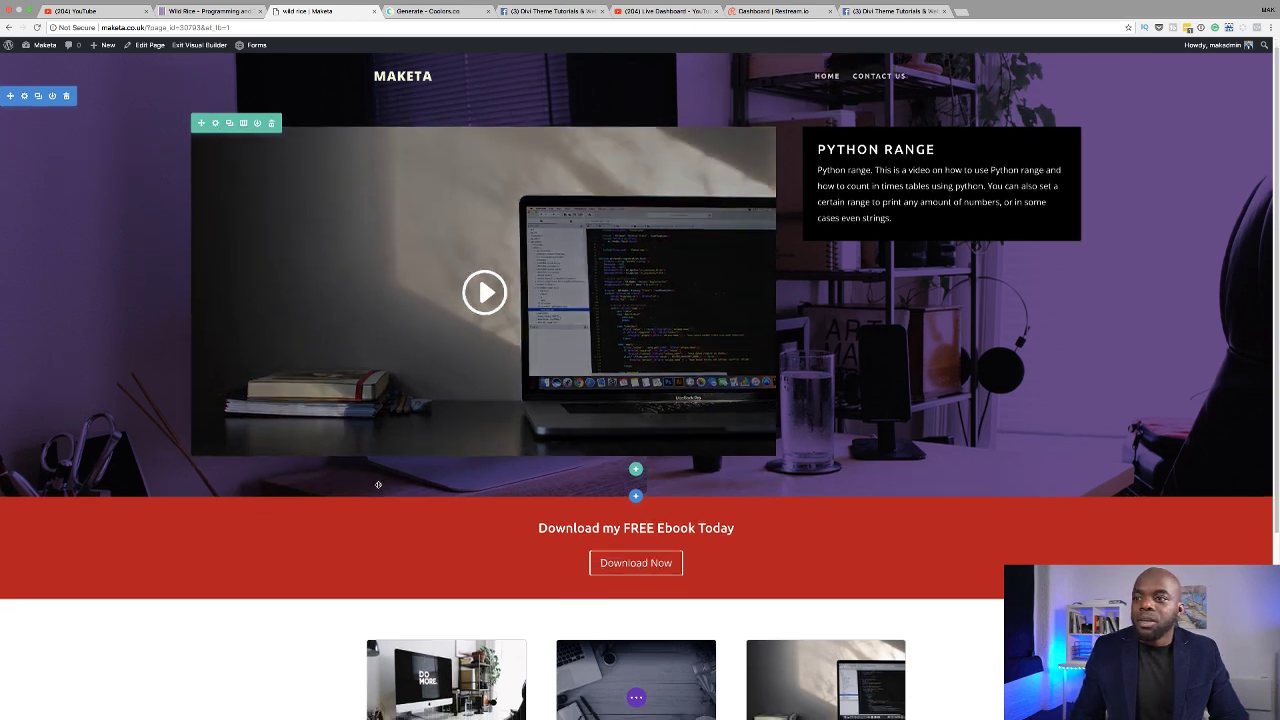
pyautogui.scroll(-5, 213, 122)
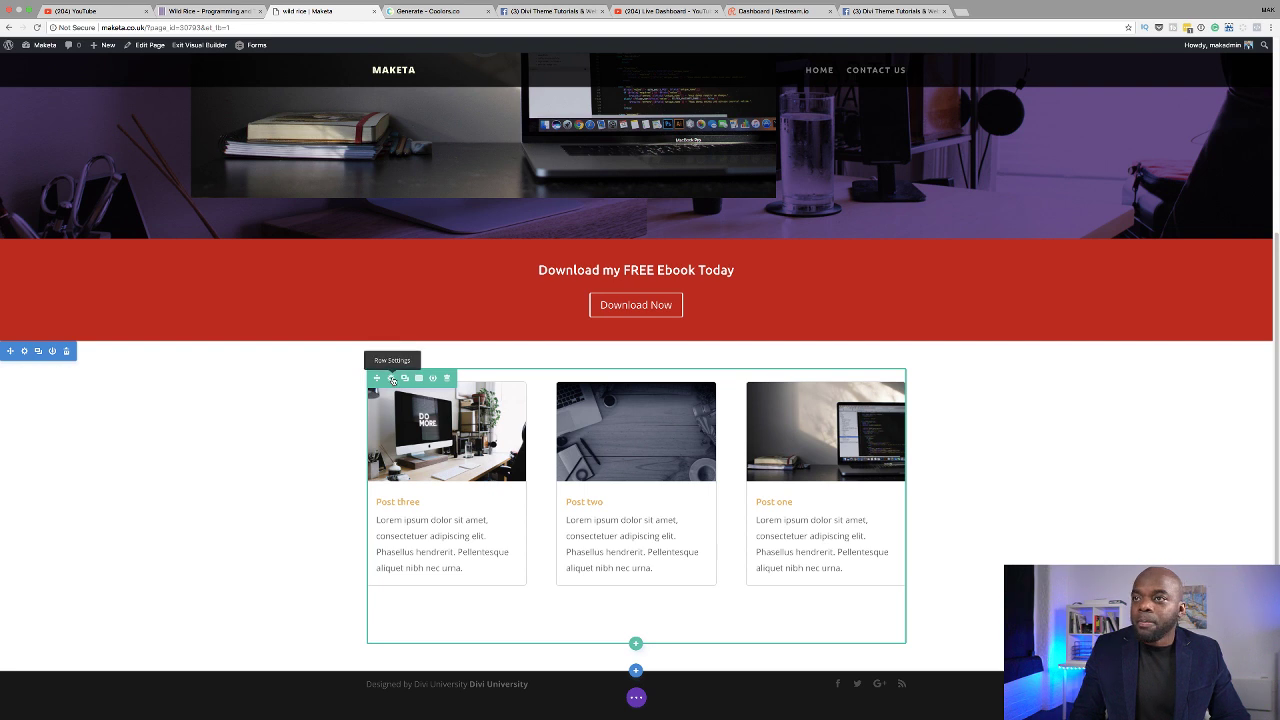
pyautogui.click(392, 380)
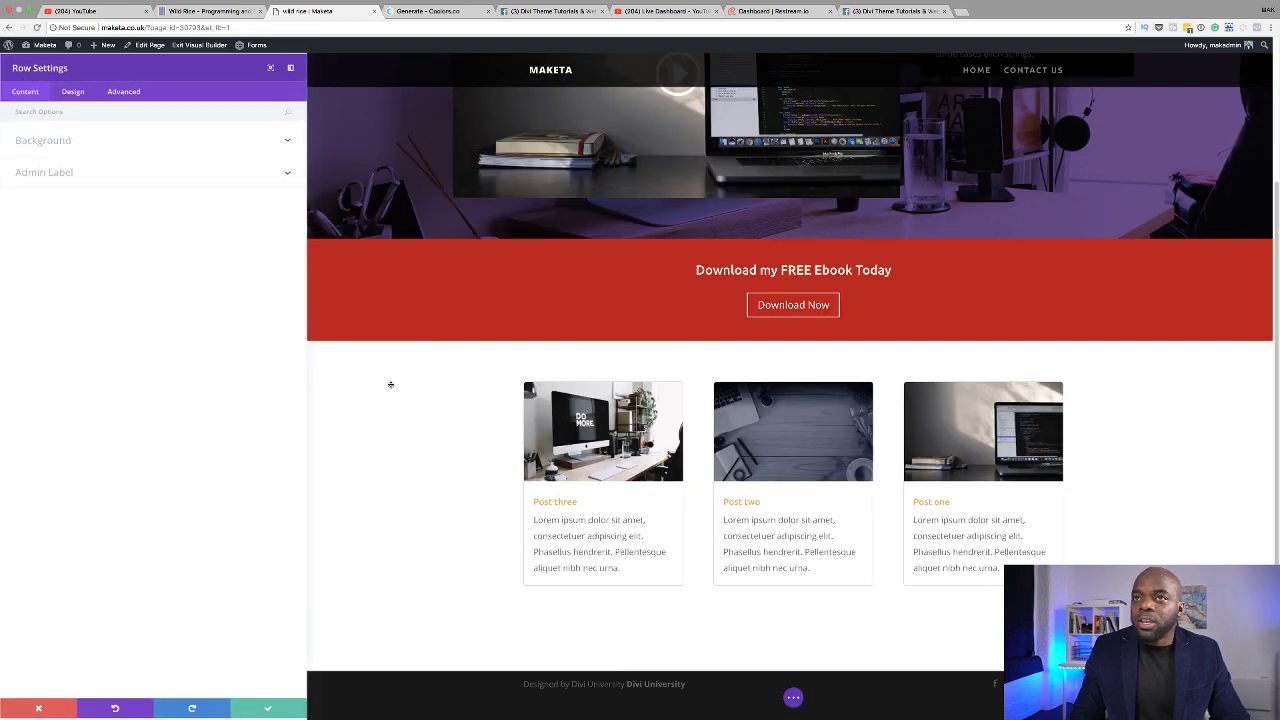
pyautogui.click(78, 95)
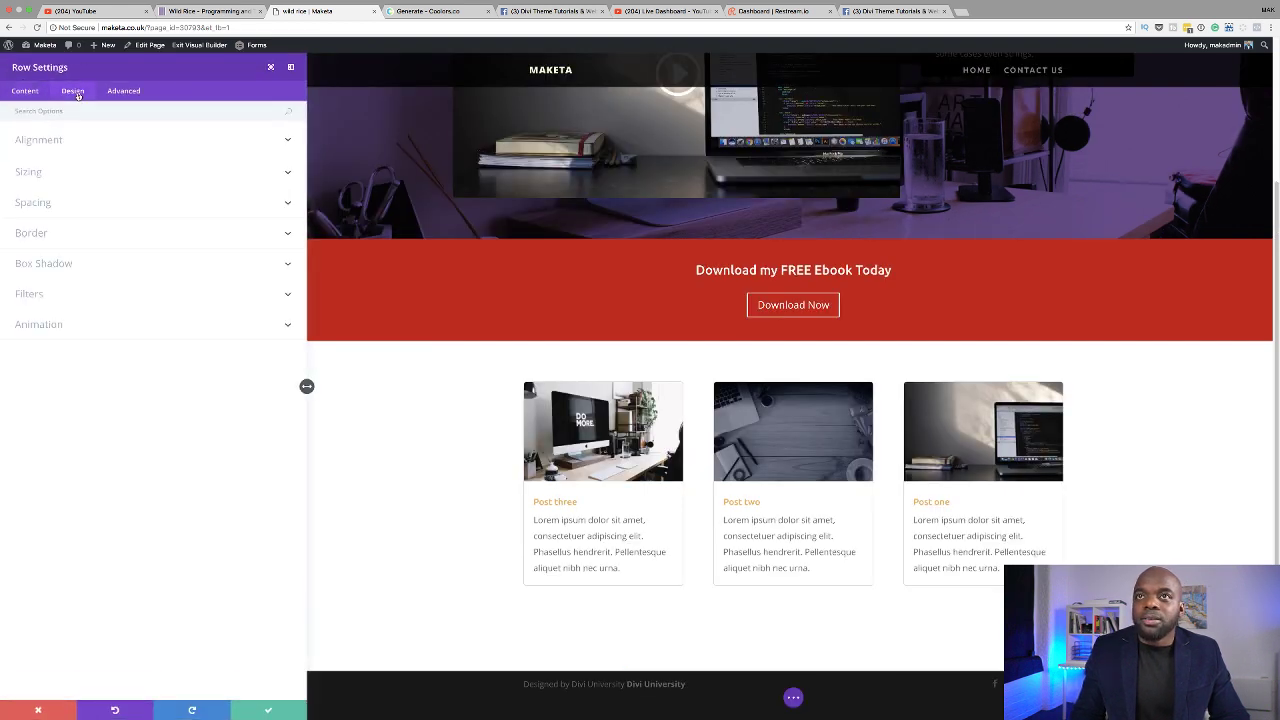
pyautogui.click(30, 172)
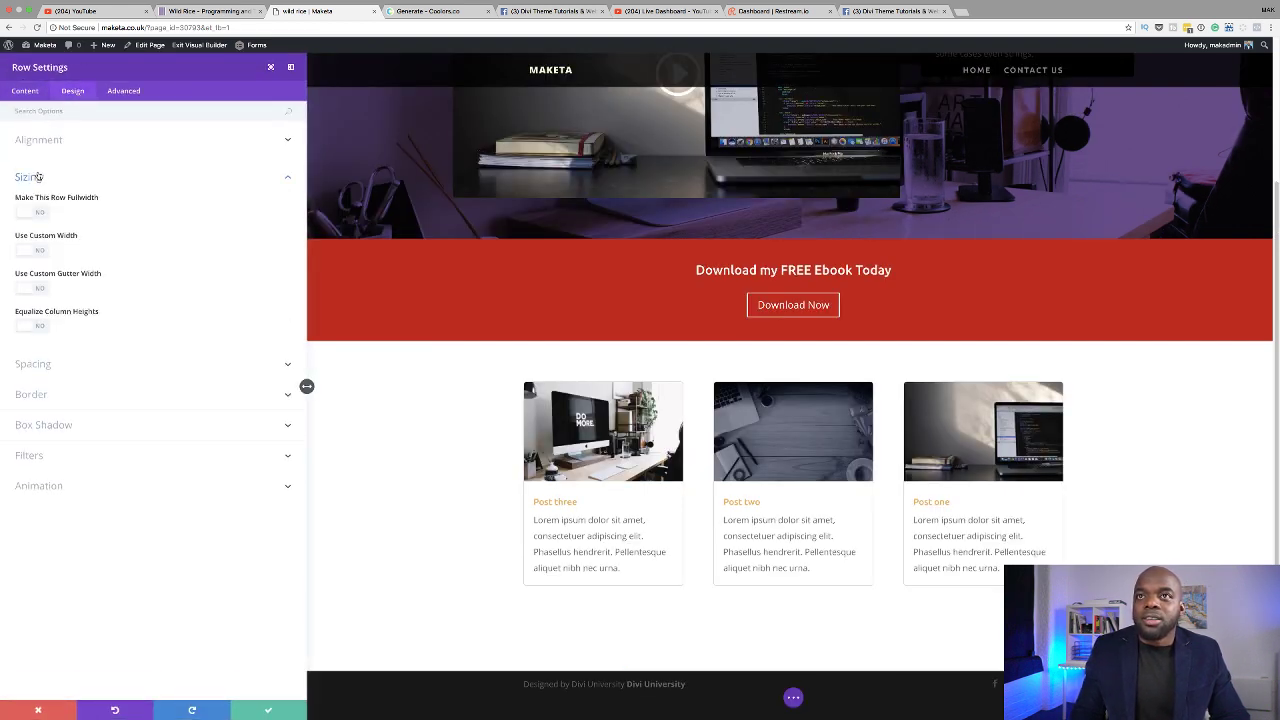
pyautogui.click(41, 252)
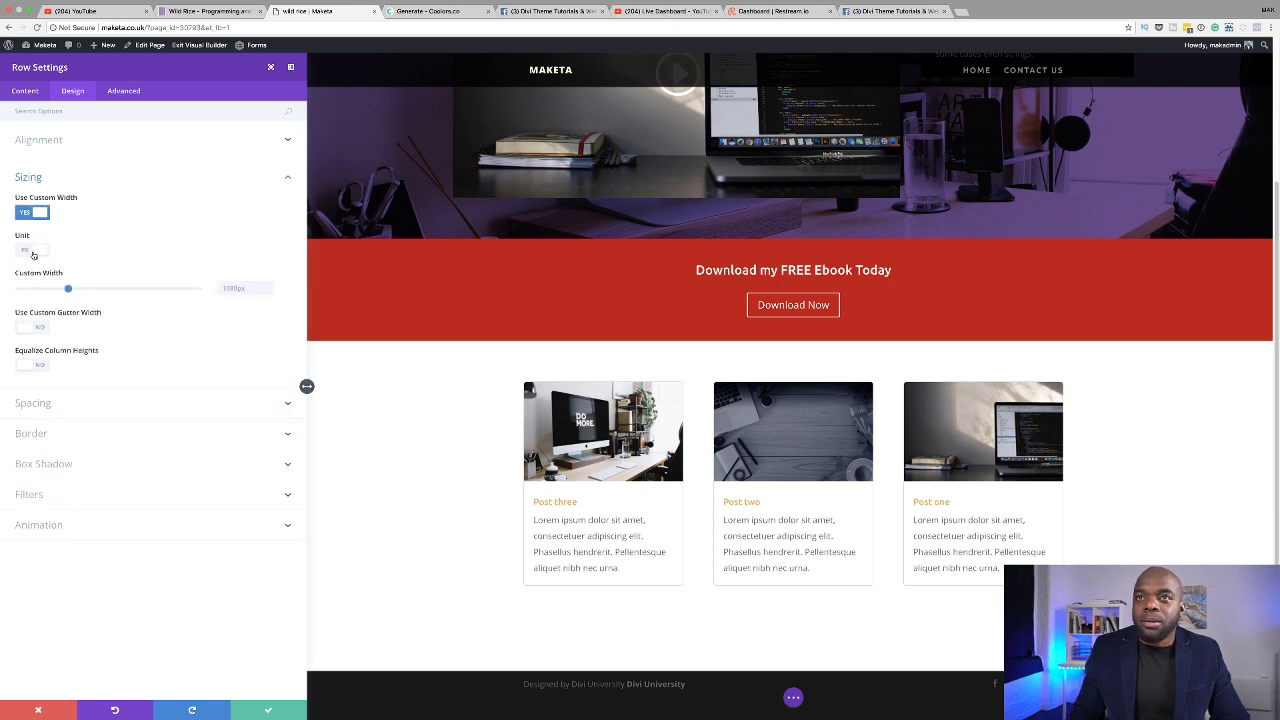
pyautogui.click(33, 255)
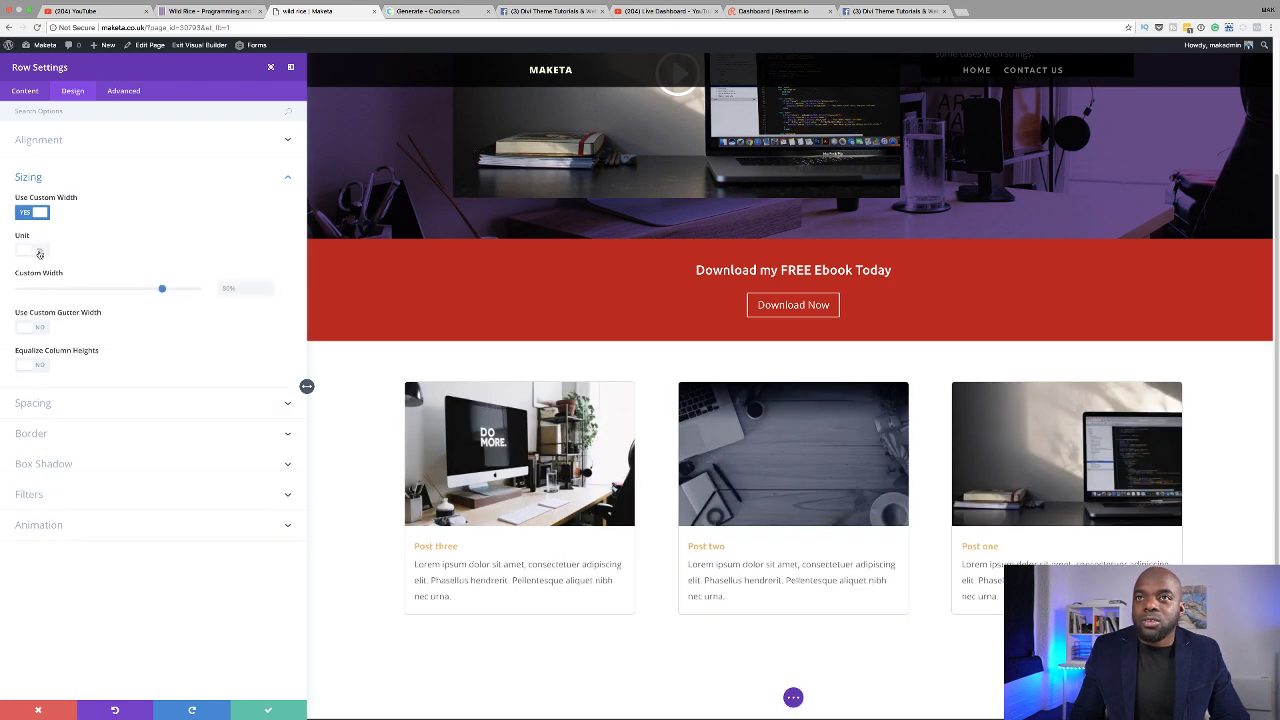
pyautogui.moveTo(163, 290); pyautogui.dragTo(144, 289)
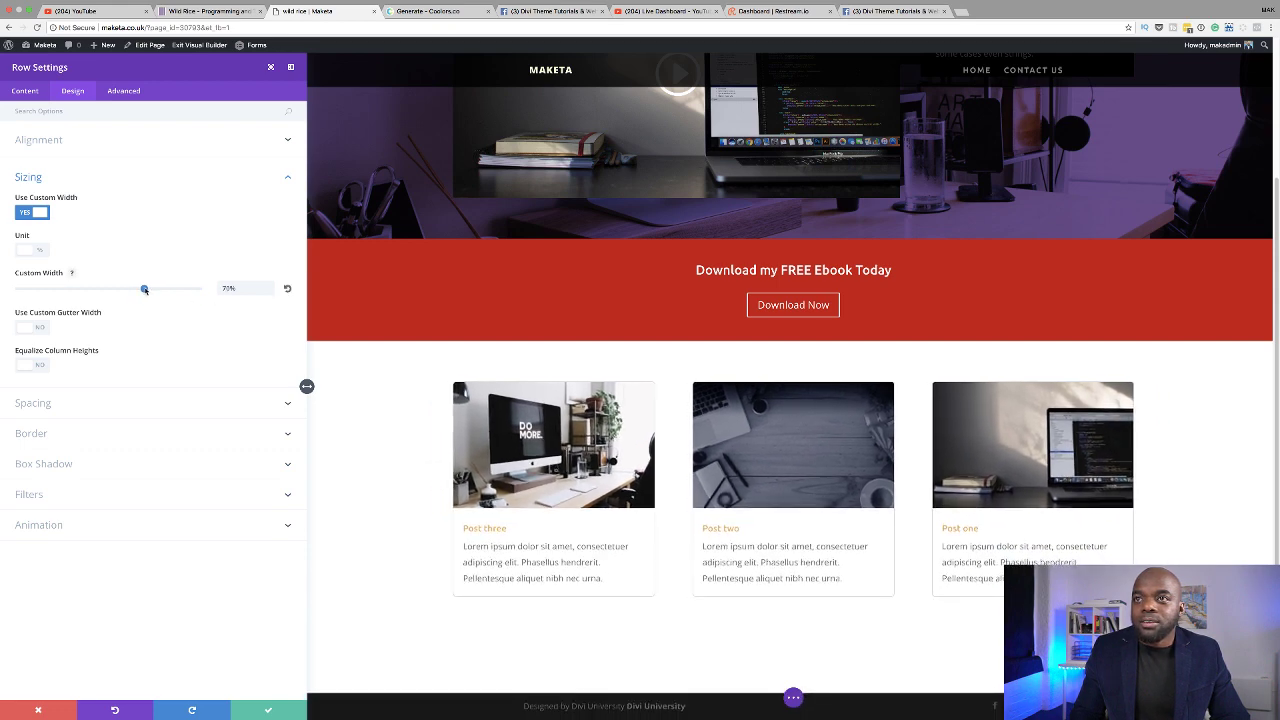
pyautogui.click(268, 709)
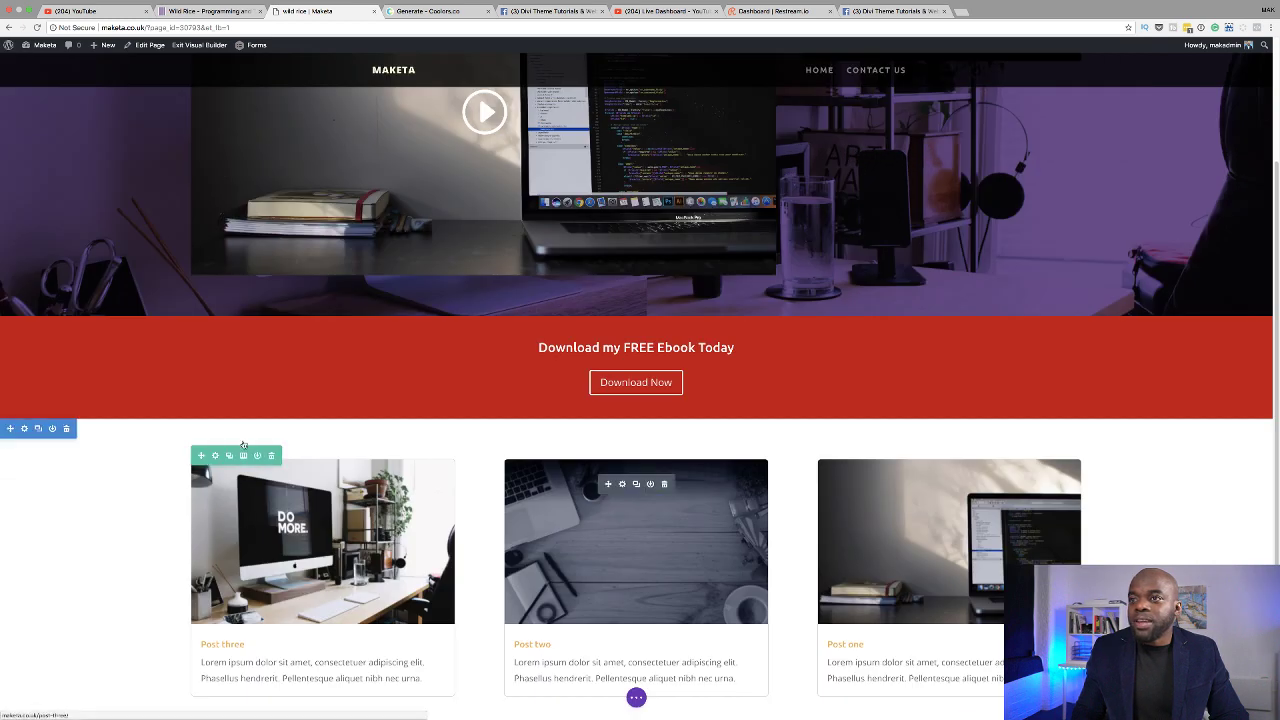
# Step: Duplicate the Blog module to add a second row of post cards beneath the first
pyautogui.scroll(3, 78, 455)
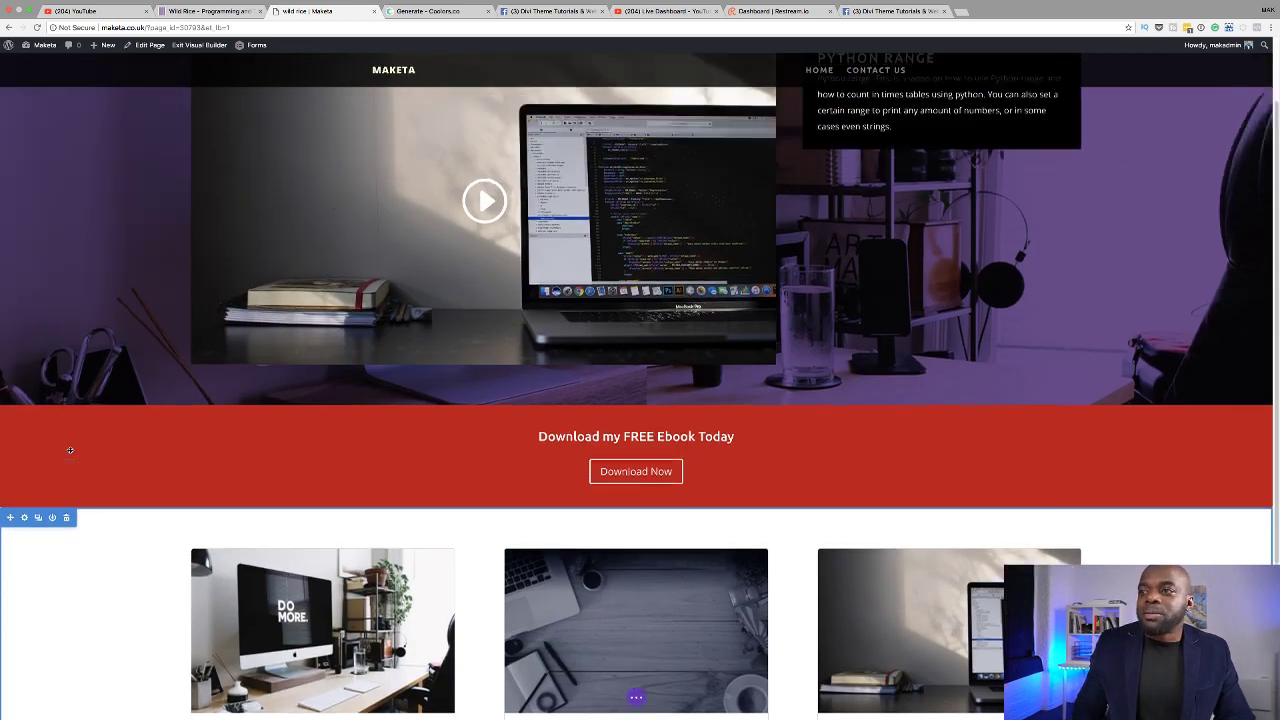
pyautogui.scroll(-5, 69, 455)
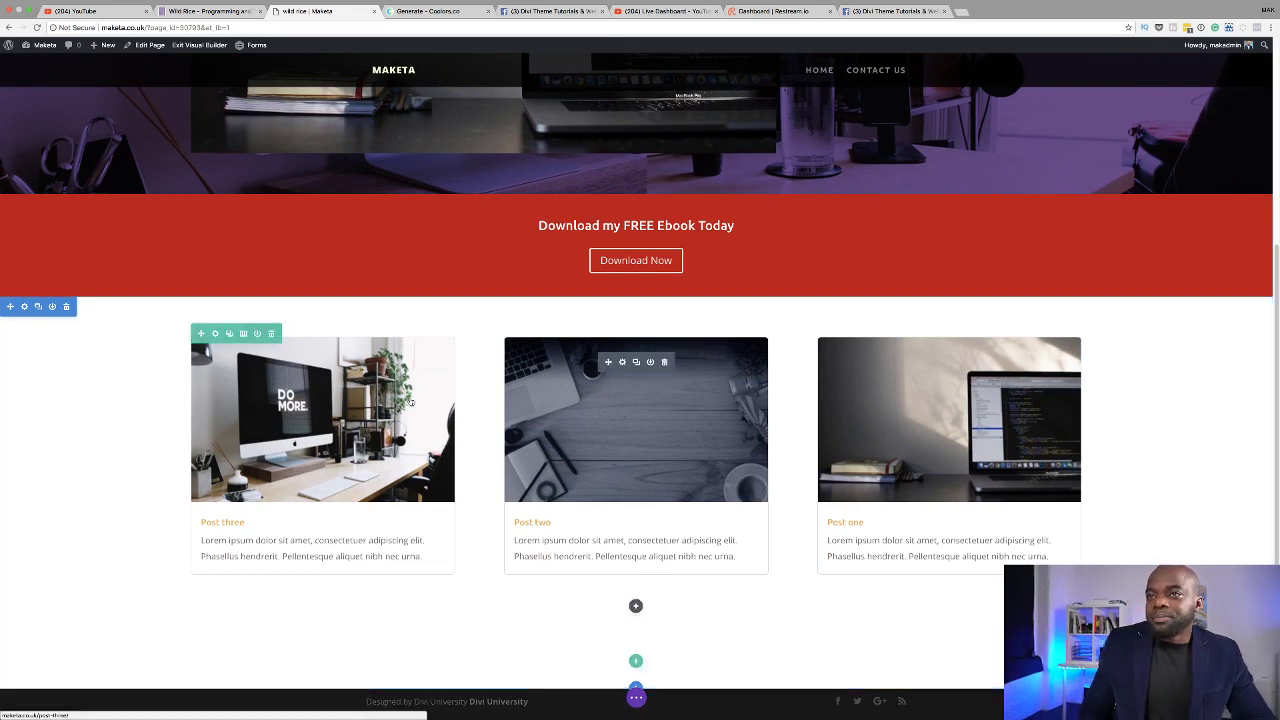
pyautogui.click(637, 363)
pyautogui.scroll(-4, 200, 610)
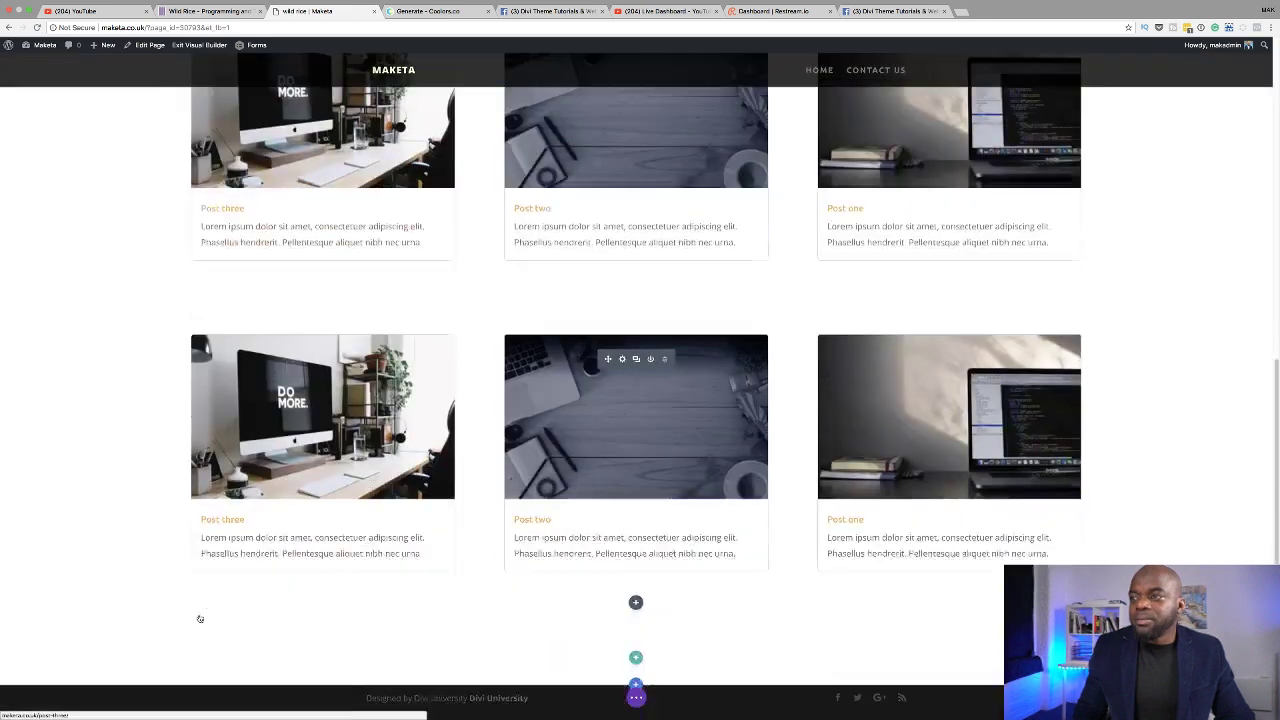
pyautogui.scroll(3, 200, 612)
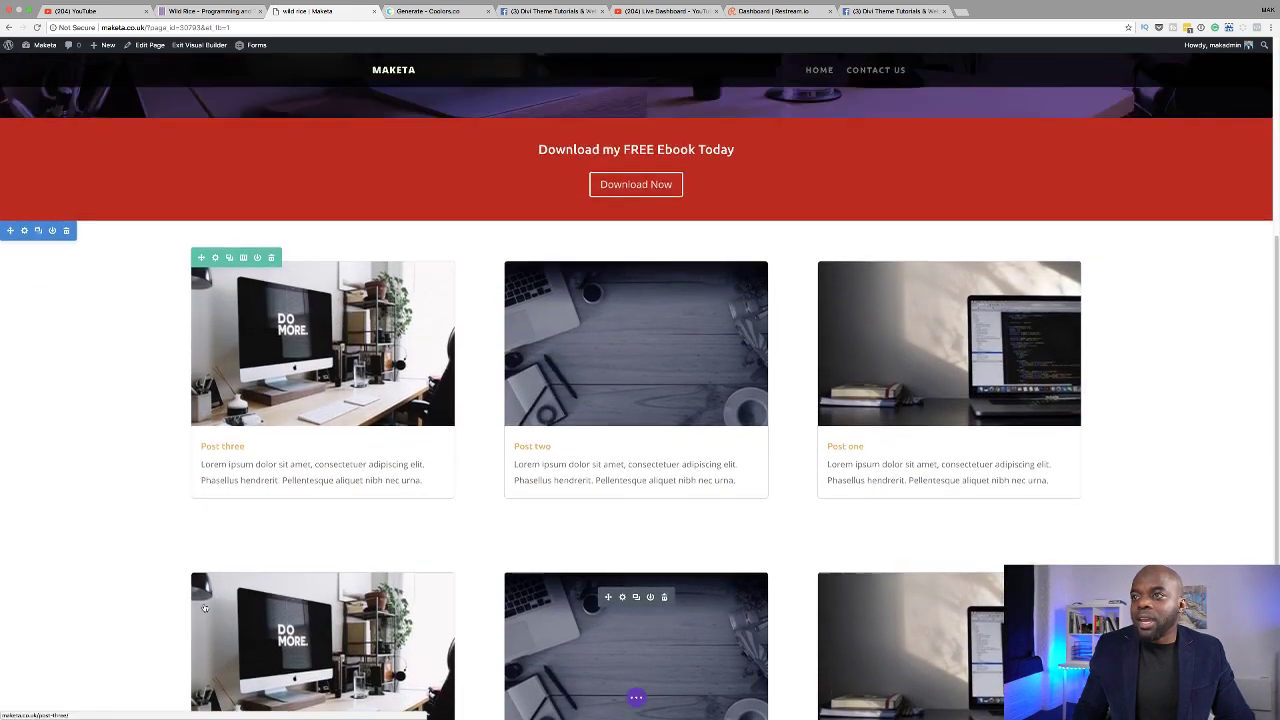
pyautogui.scroll(1, 205, 606)
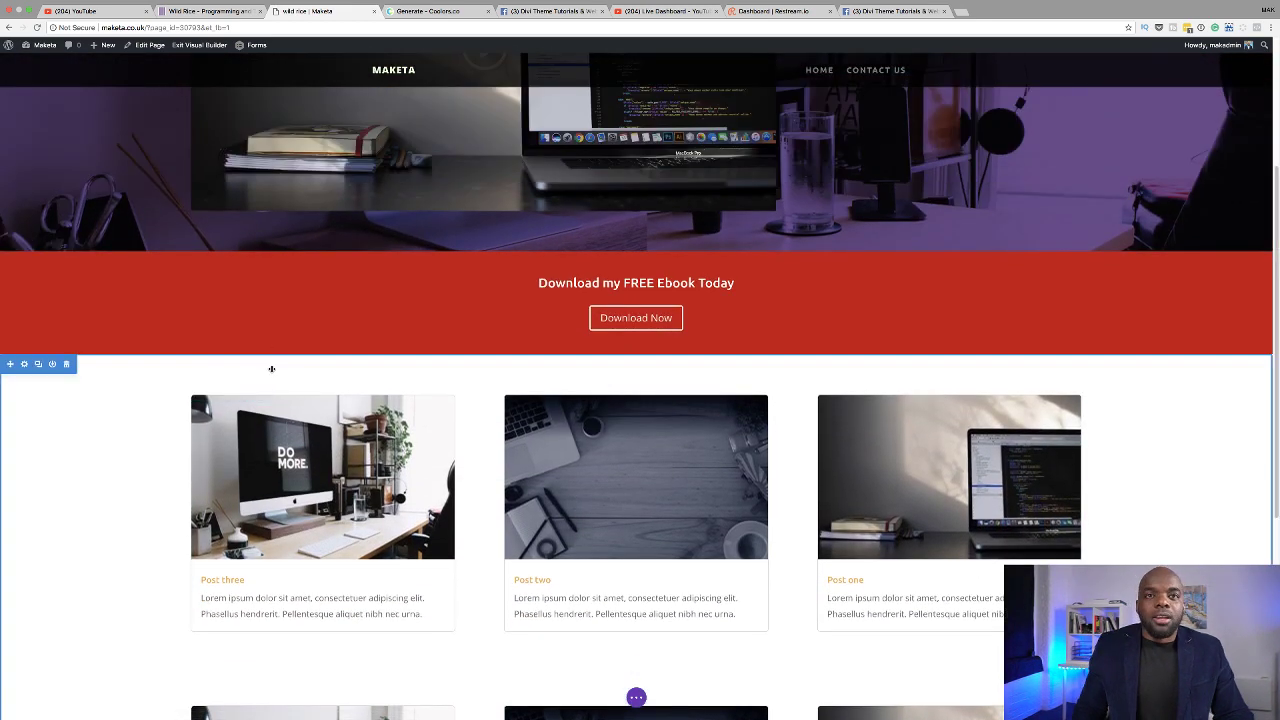
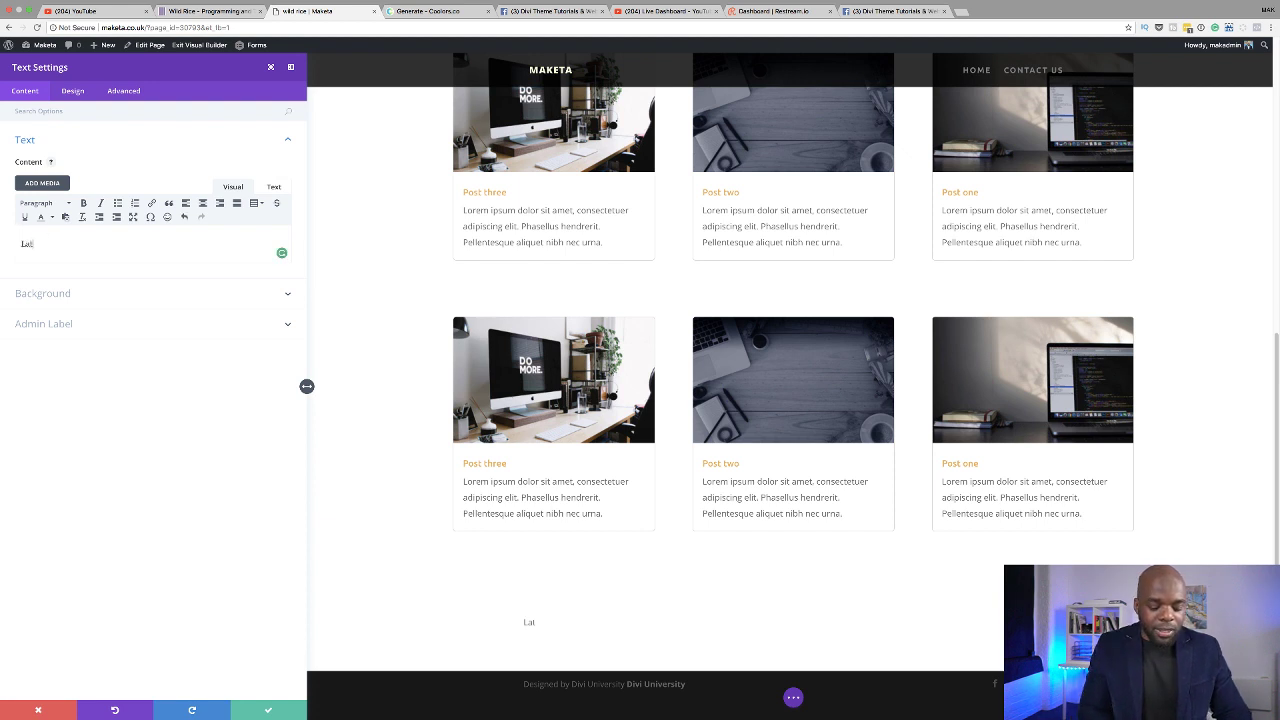
# Step: Enter "Latest Videos" as the new Text module's content and style it as uppercase at 20px
pyautogui.write('Latest Videos')
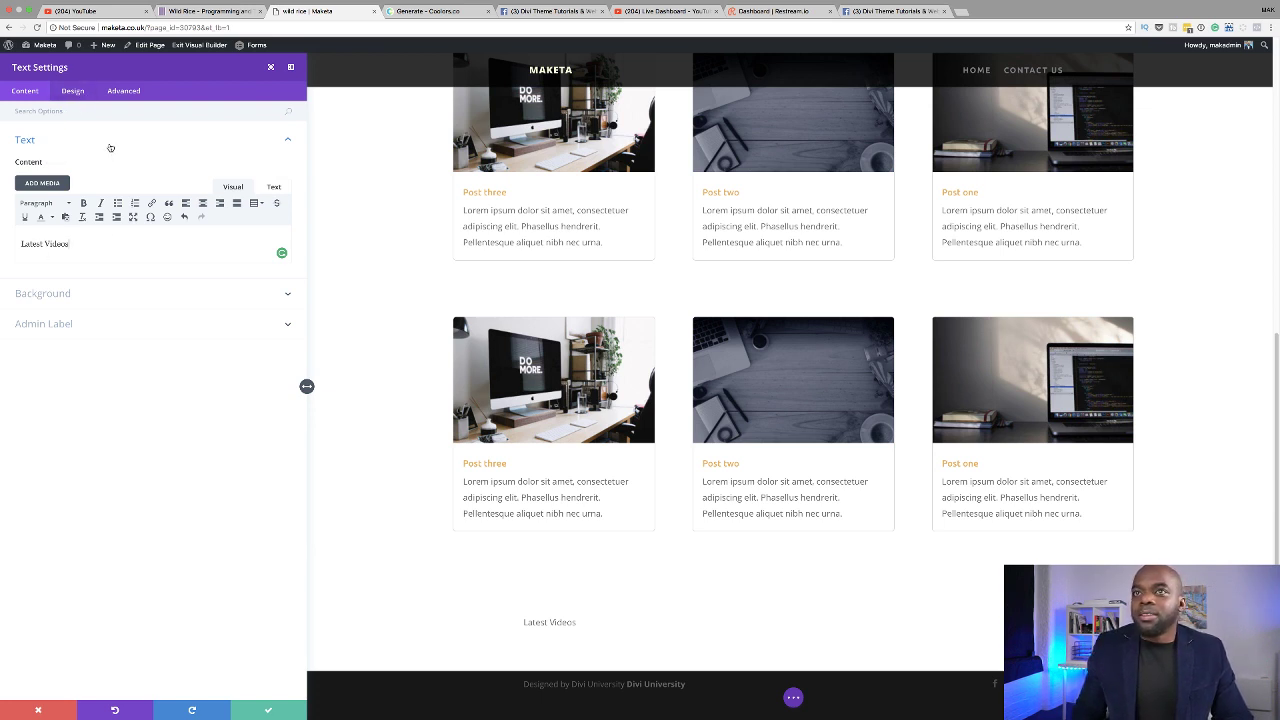
pyautogui.click(80, 93)
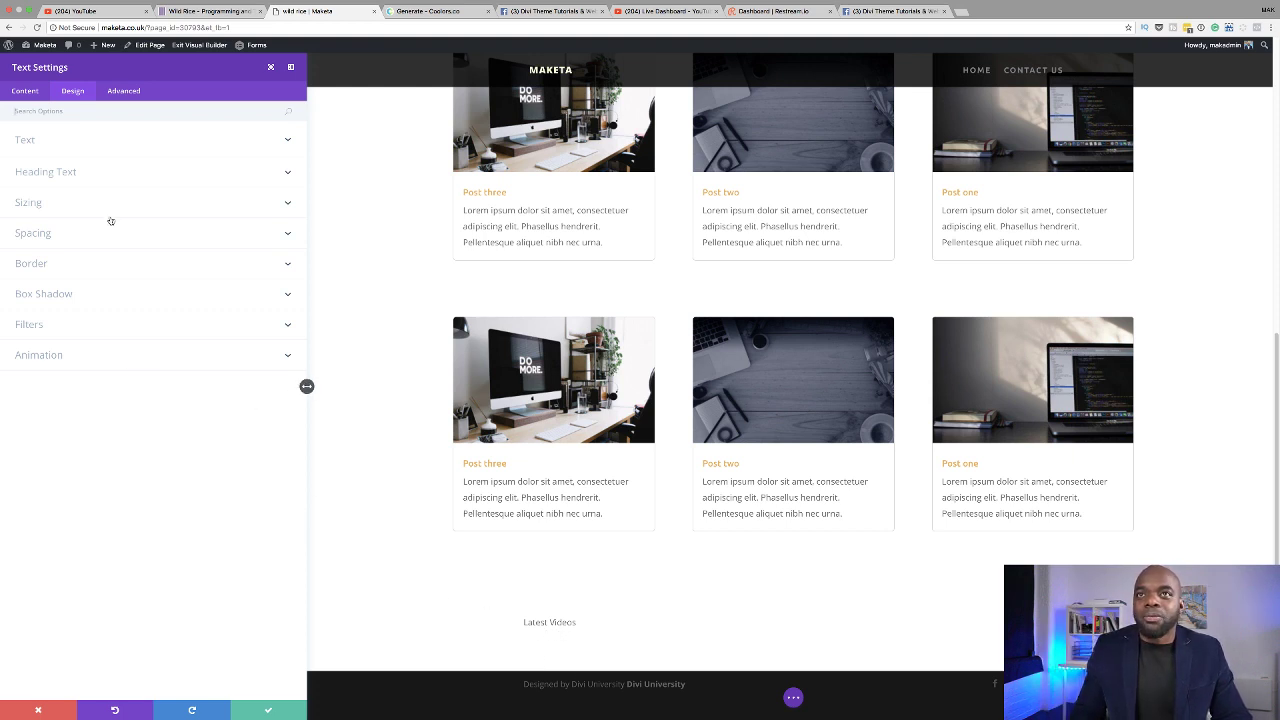
pyautogui.click(39, 142)
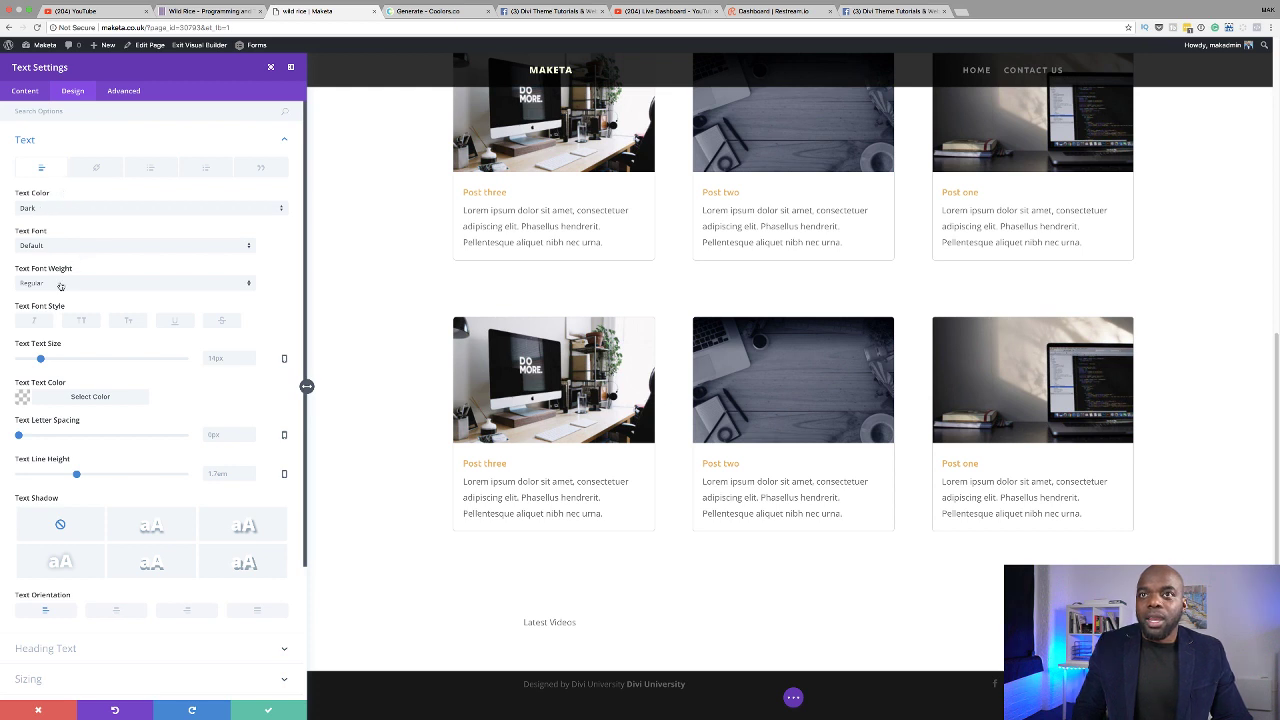
pyautogui.click(83, 321)
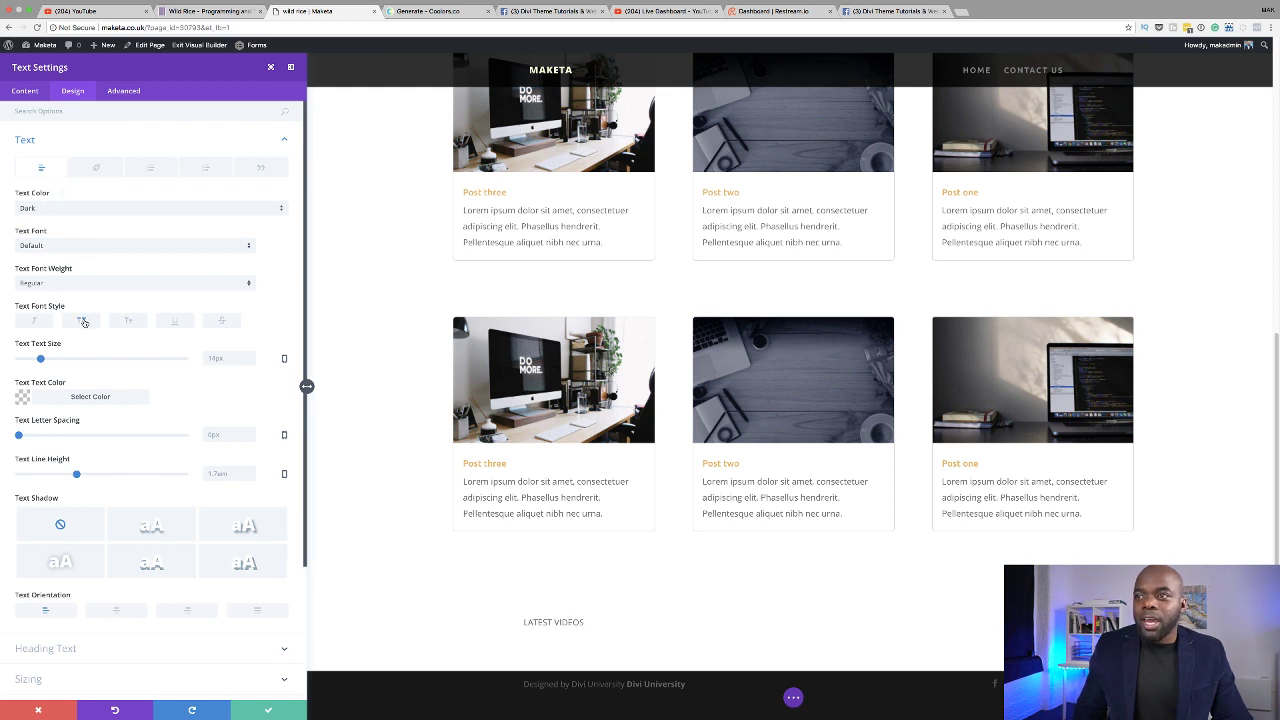
pyautogui.moveTo(40, 360); pyautogui.dragTo(51, 362)
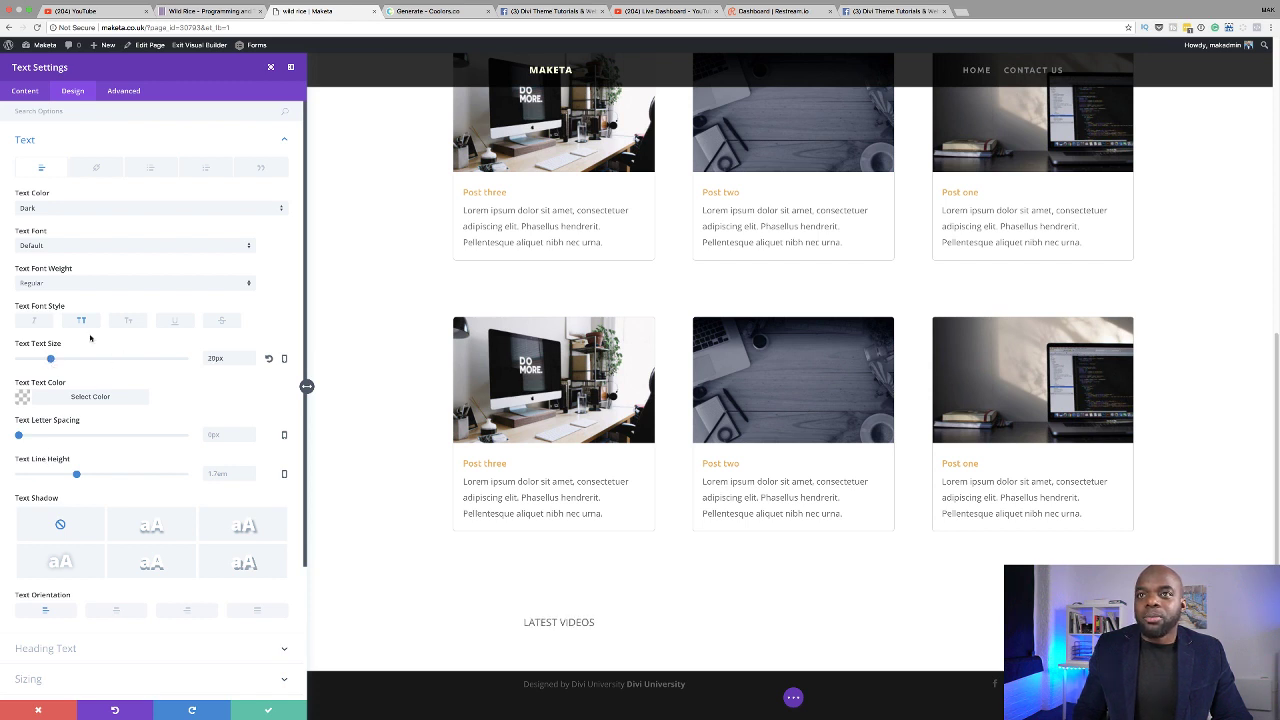
# Step: Make the Latest Videos text bold with 3px letter spacing and save the module settings
pyautogui.click(52, 288)
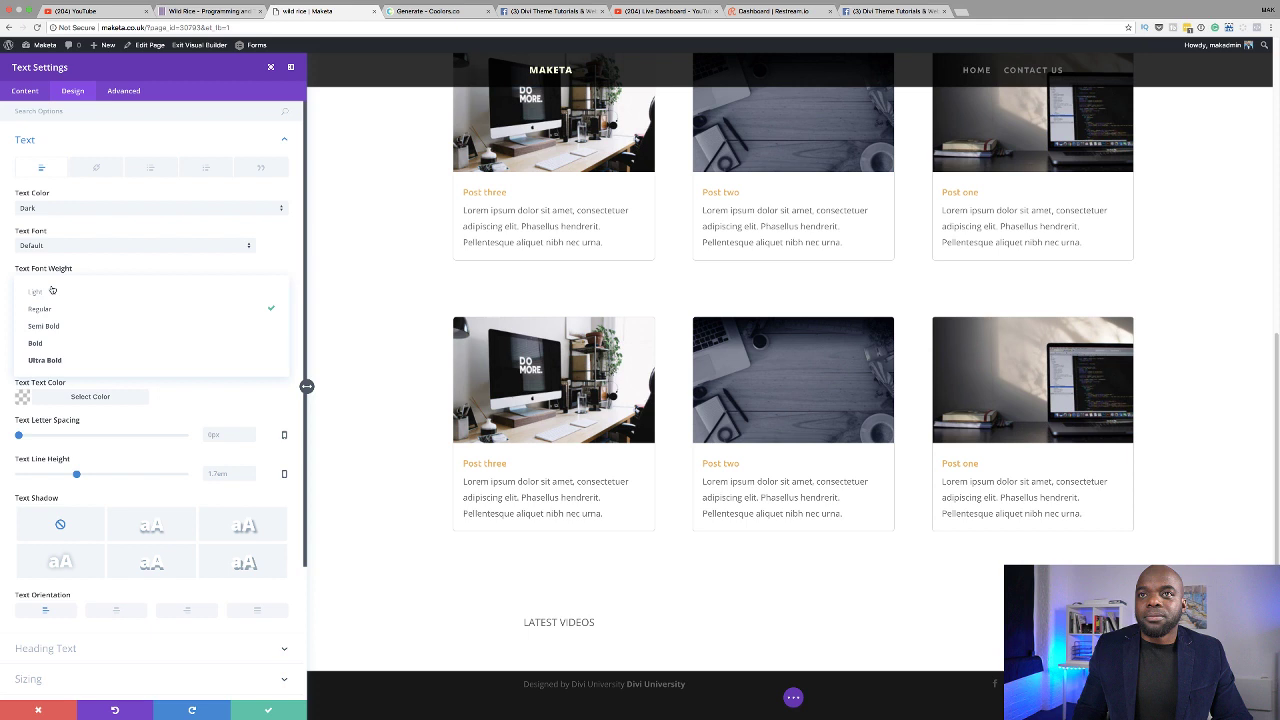
pyautogui.click(57, 346)
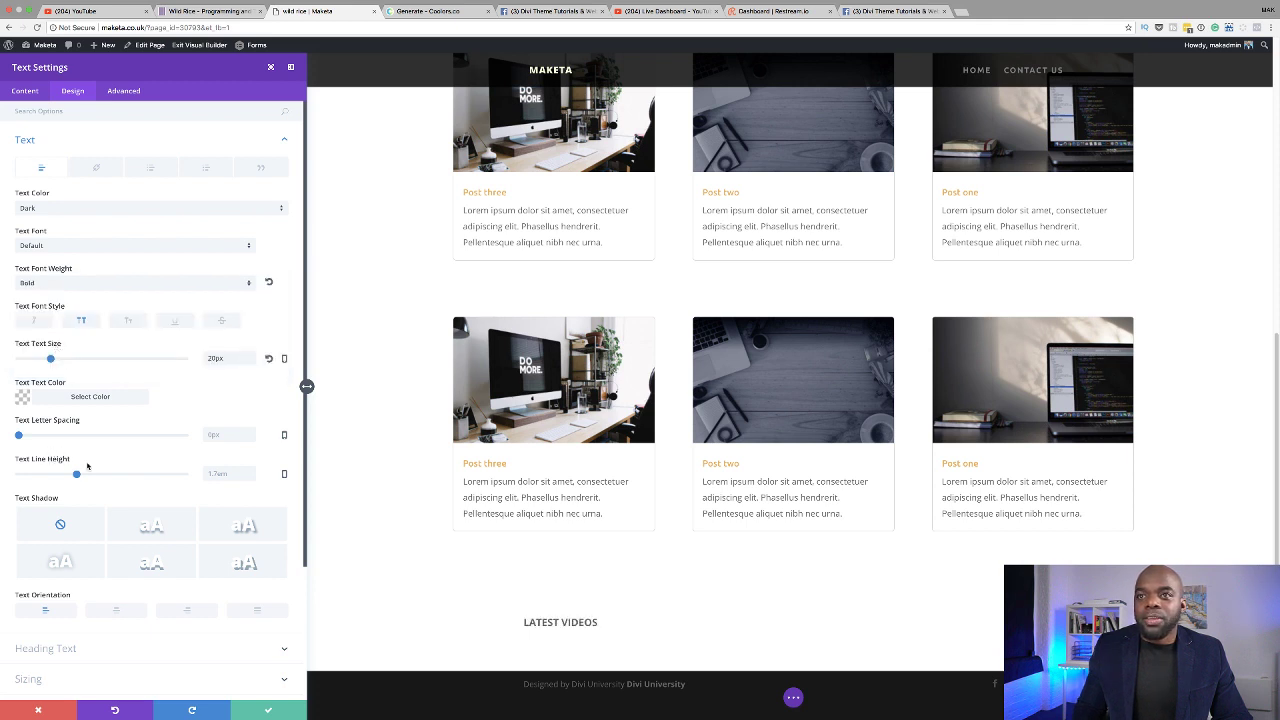
pyautogui.moveTo(19, 436); pyautogui.dragTo(23, 436)
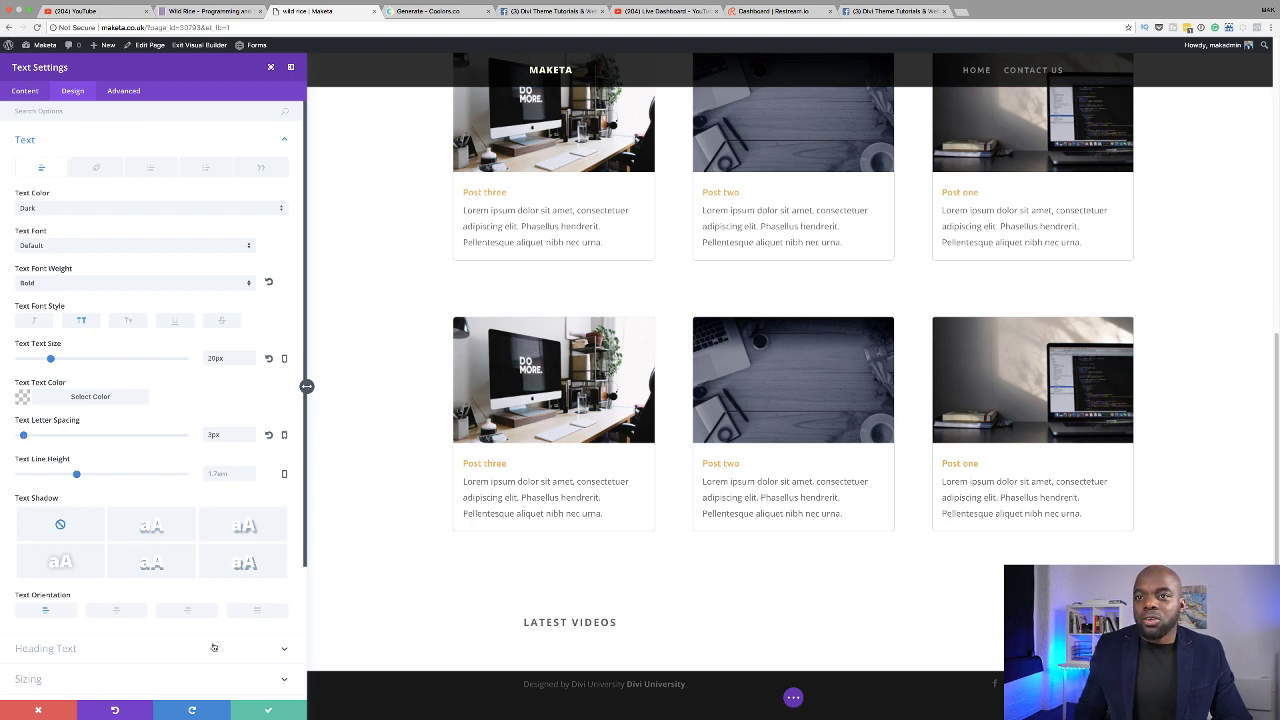
pyautogui.click(268, 711)
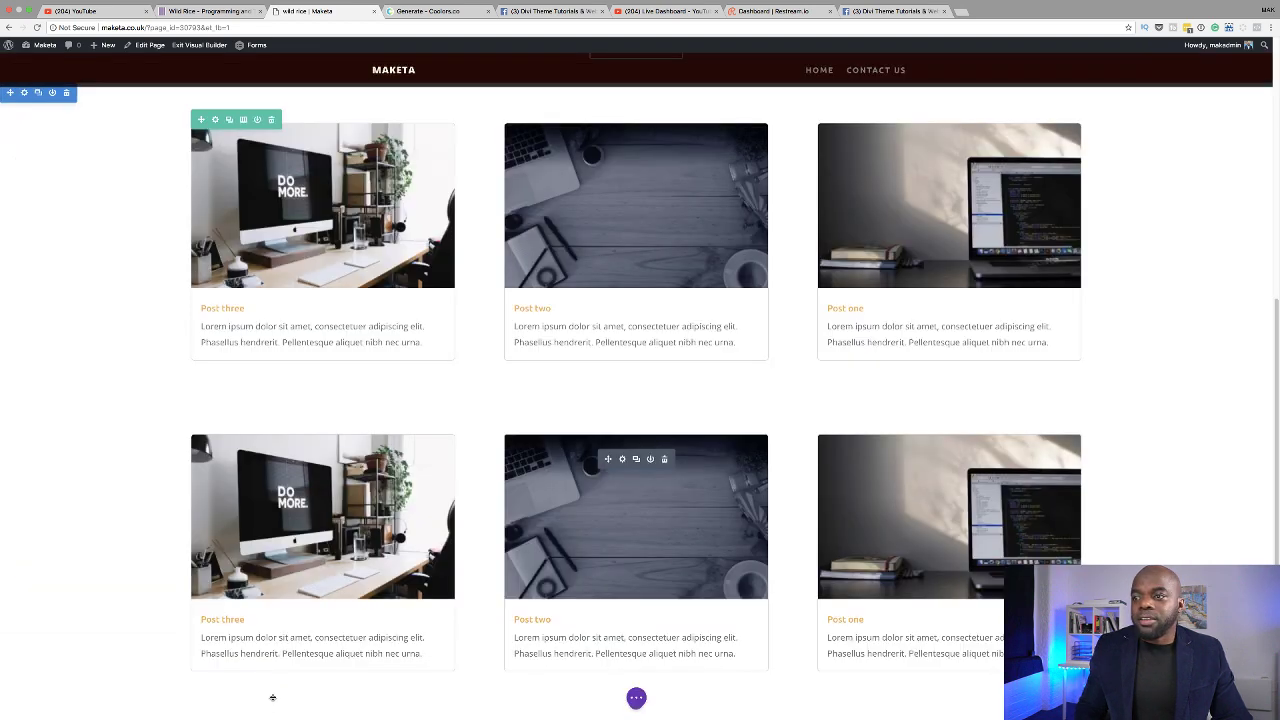
# Step: Move the Latest Videos row above the blog grids, directly below the red call-to-action section
pyautogui.scroll(-3, 268, 700)
pyautogui.moveTo(376, 592)
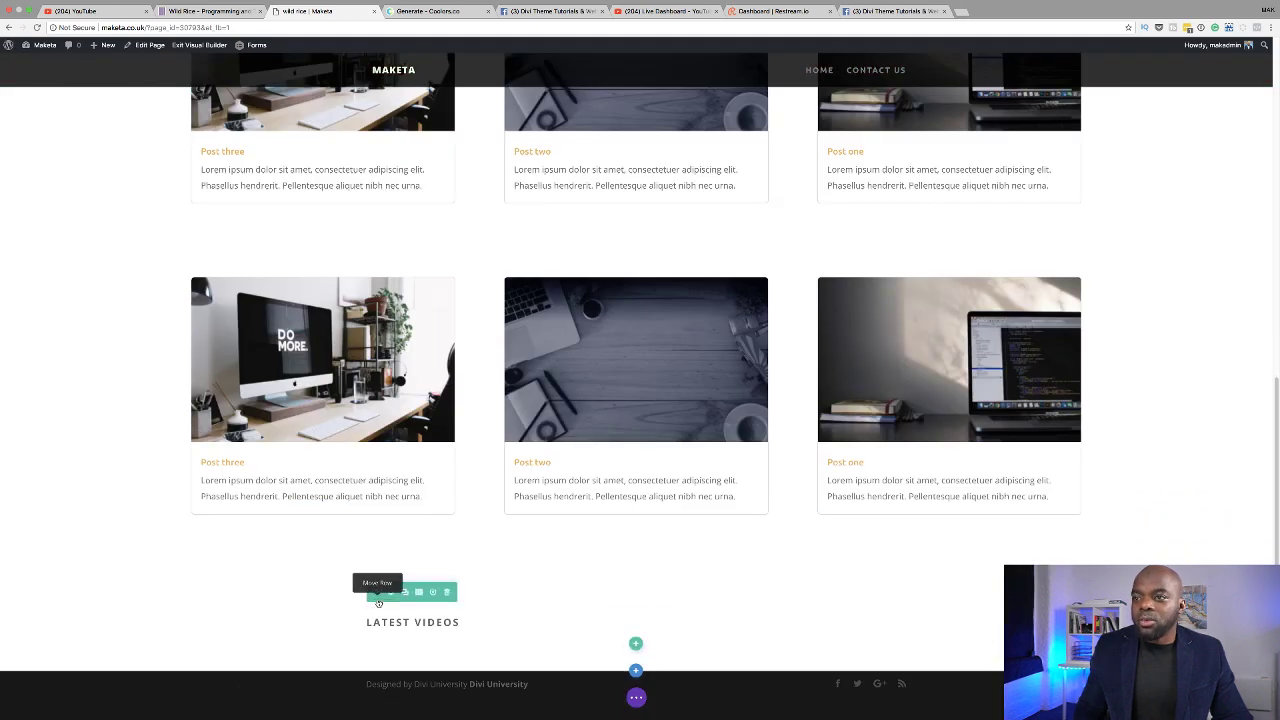
pyautogui.moveTo(376, 592); pyautogui.dragTo(364, 204)
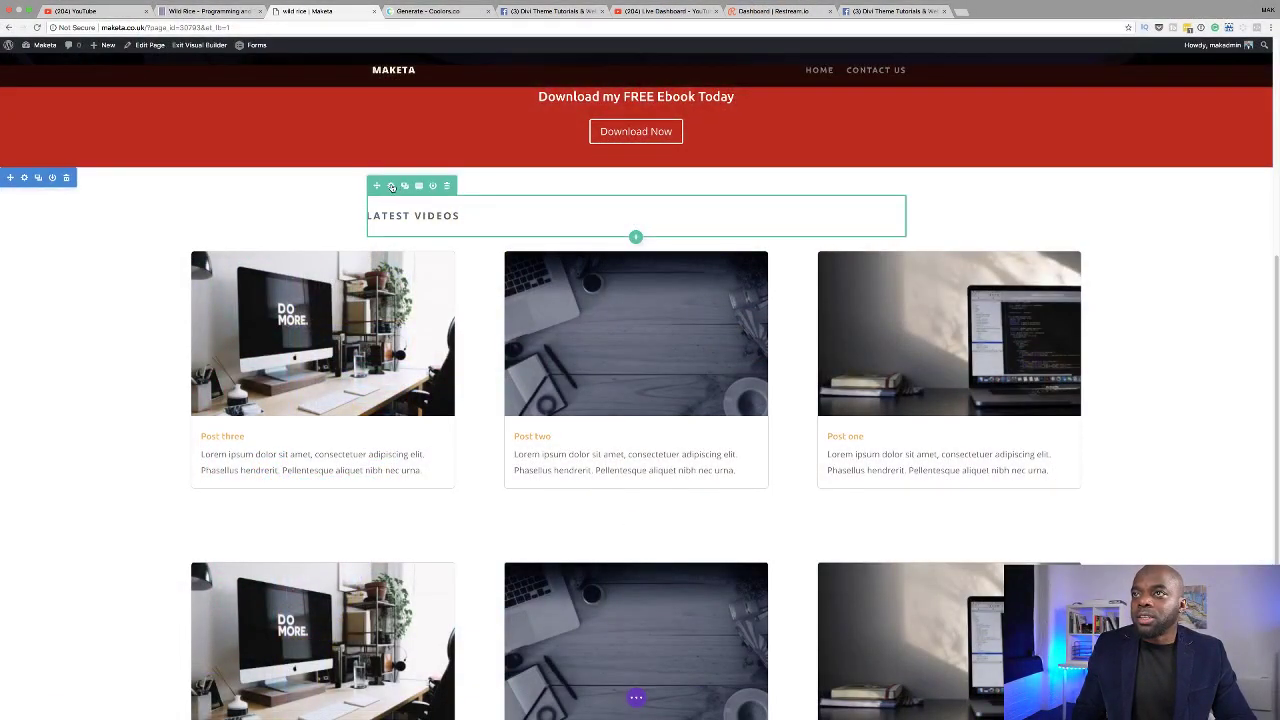
# Step: Set the Latest Videos row to a custom width of 70% and save the row settings
pyautogui.click(391, 187)
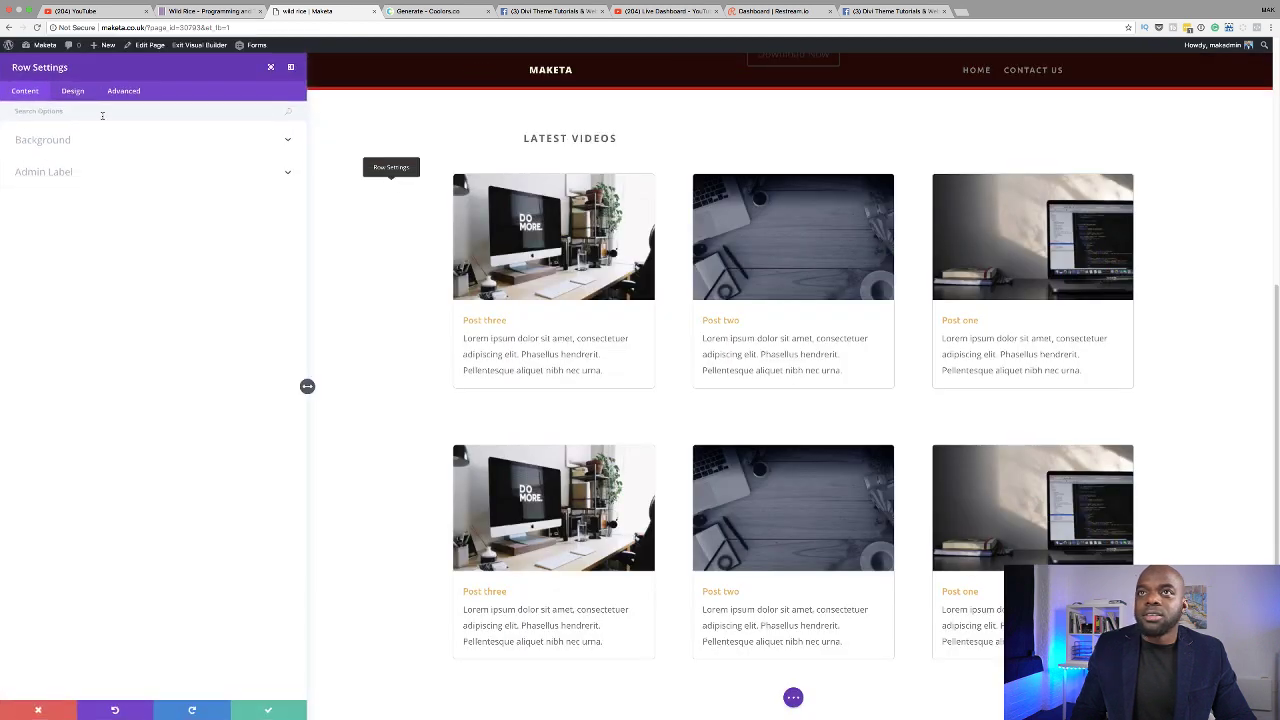
pyautogui.click(74, 92)
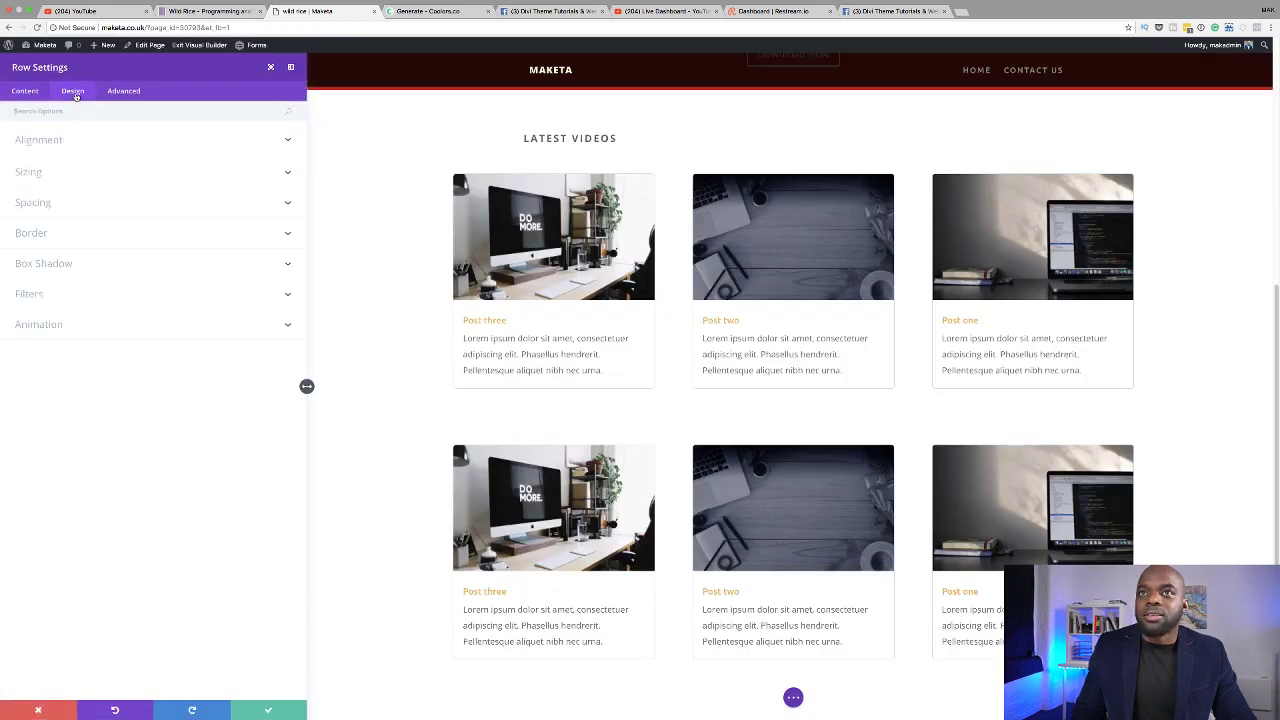
pyautogui.click(36, 177)
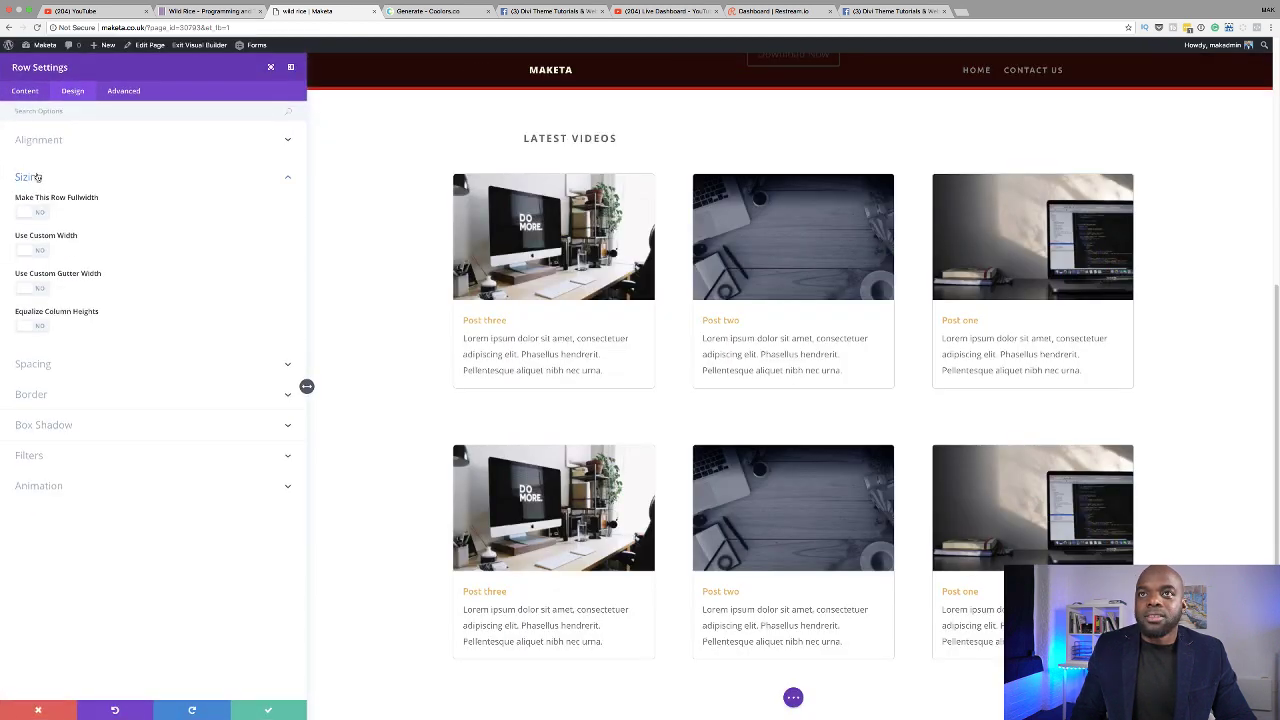
pyautogui.click(40, 253)
pyautogui.click(32, 250)
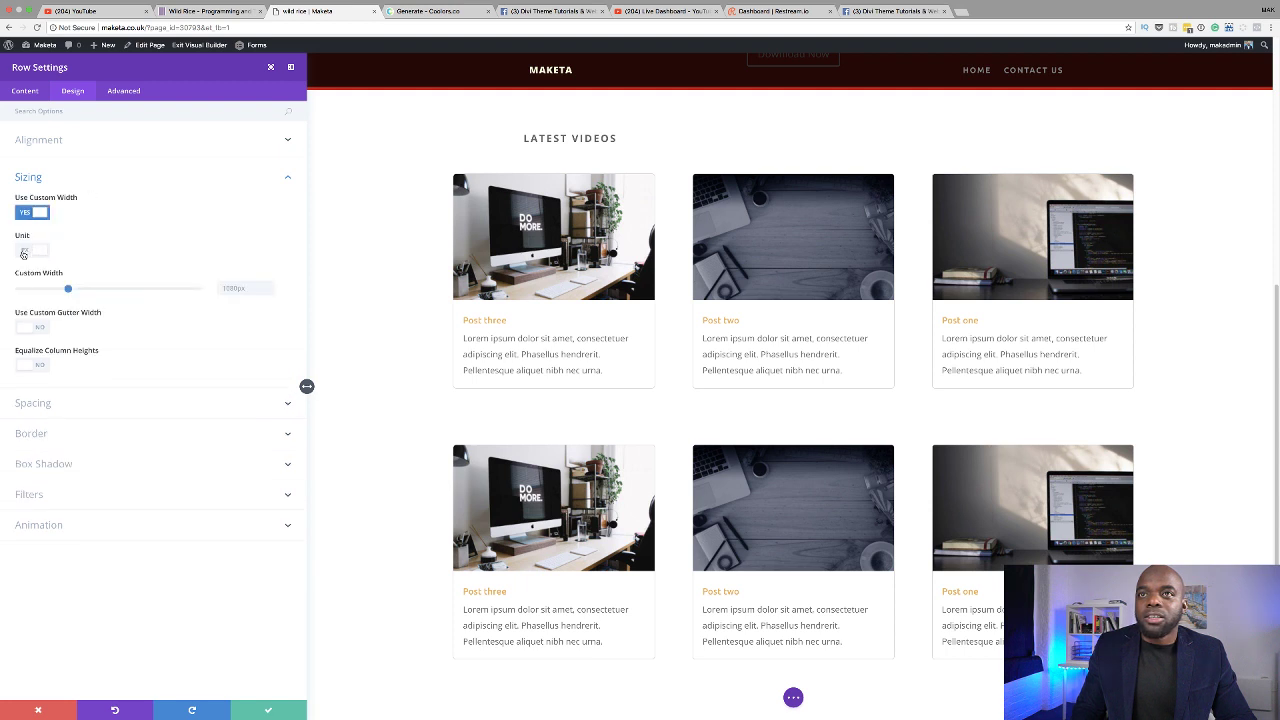
pyautogui.moveTo(163, 296); pyautogui.dragTo(144, 291)
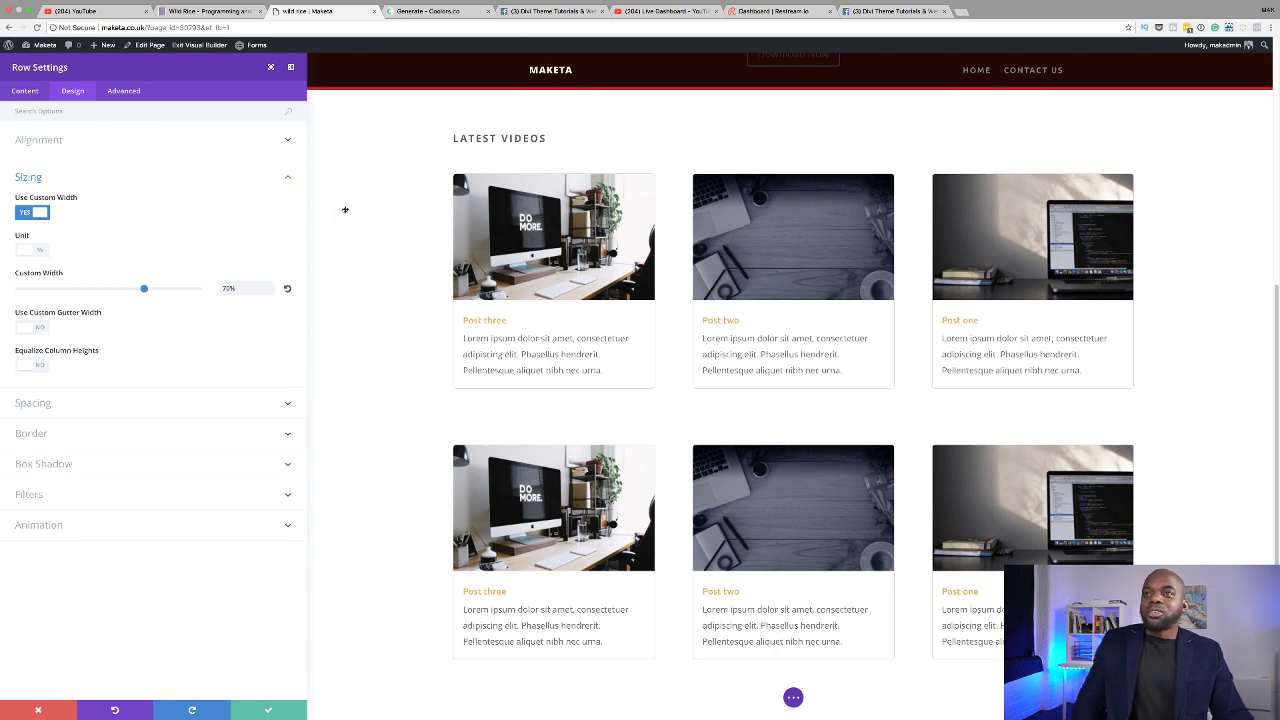
pyautogui.click(267, 710)
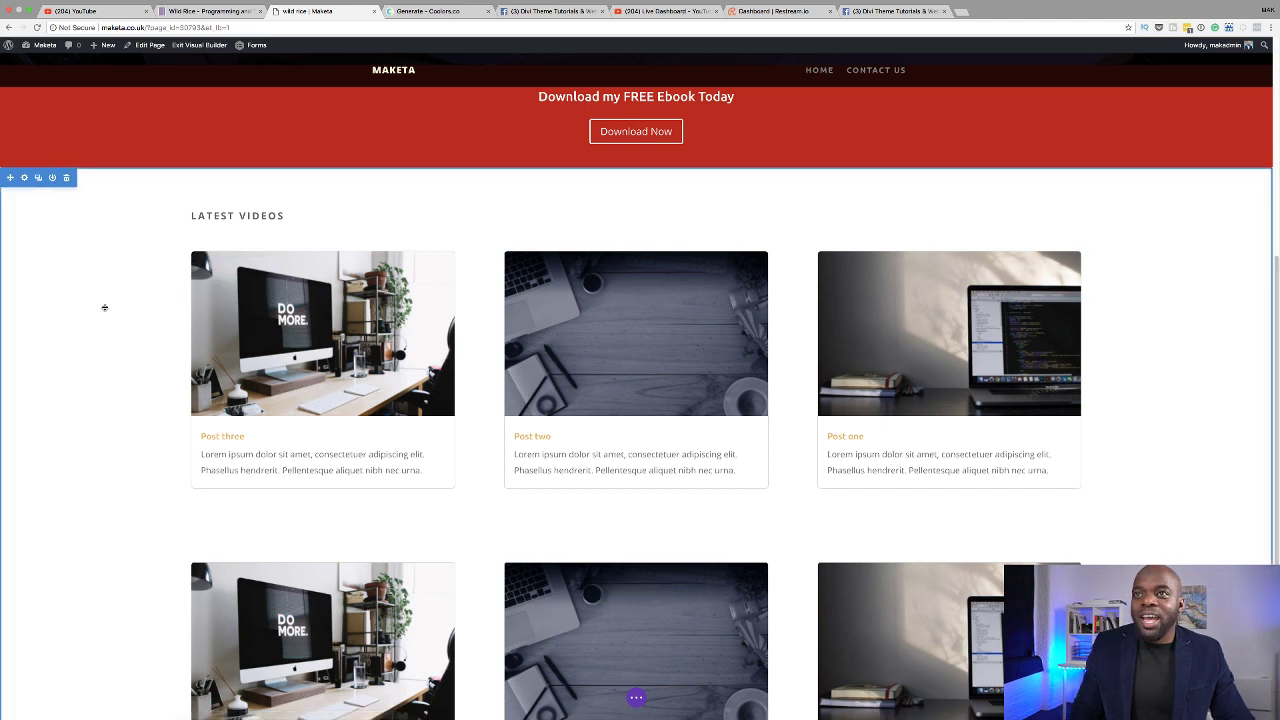
# Step: Add a 4px solid bottom border to the Latest Videos text module
pyautogui.moveTo(554, 212)
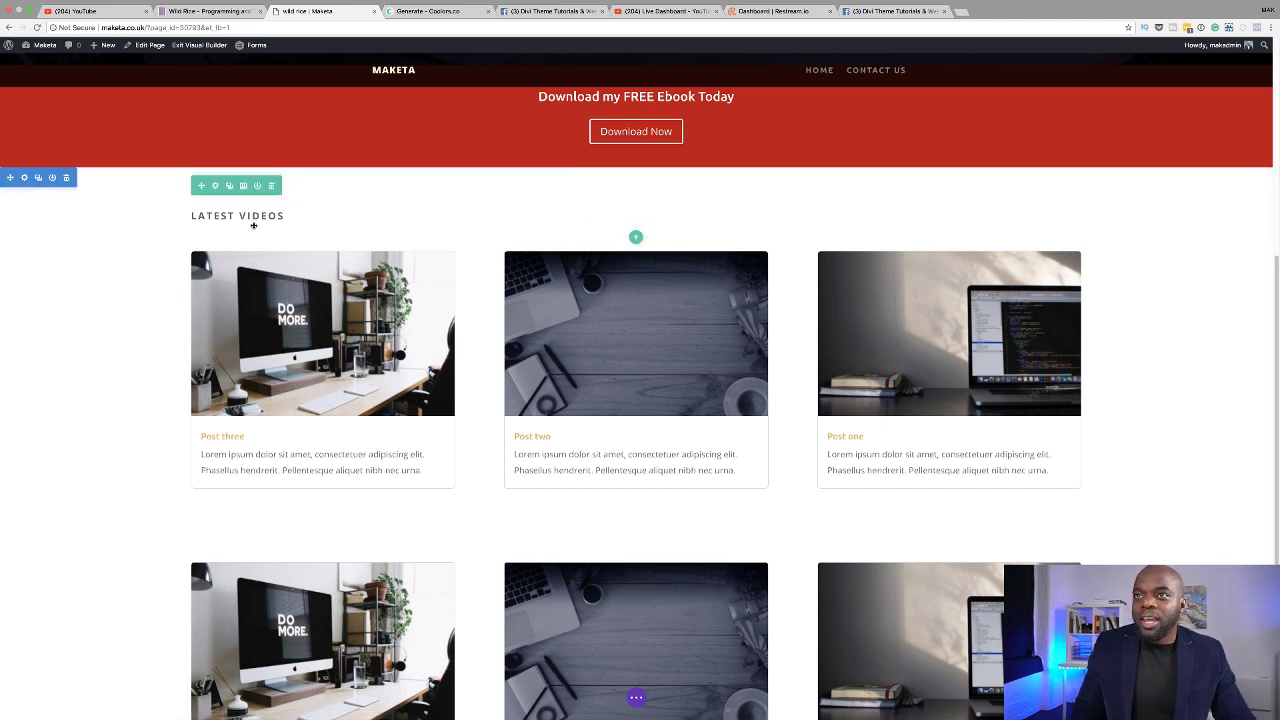
pyautogui.moveTo(630, 214)
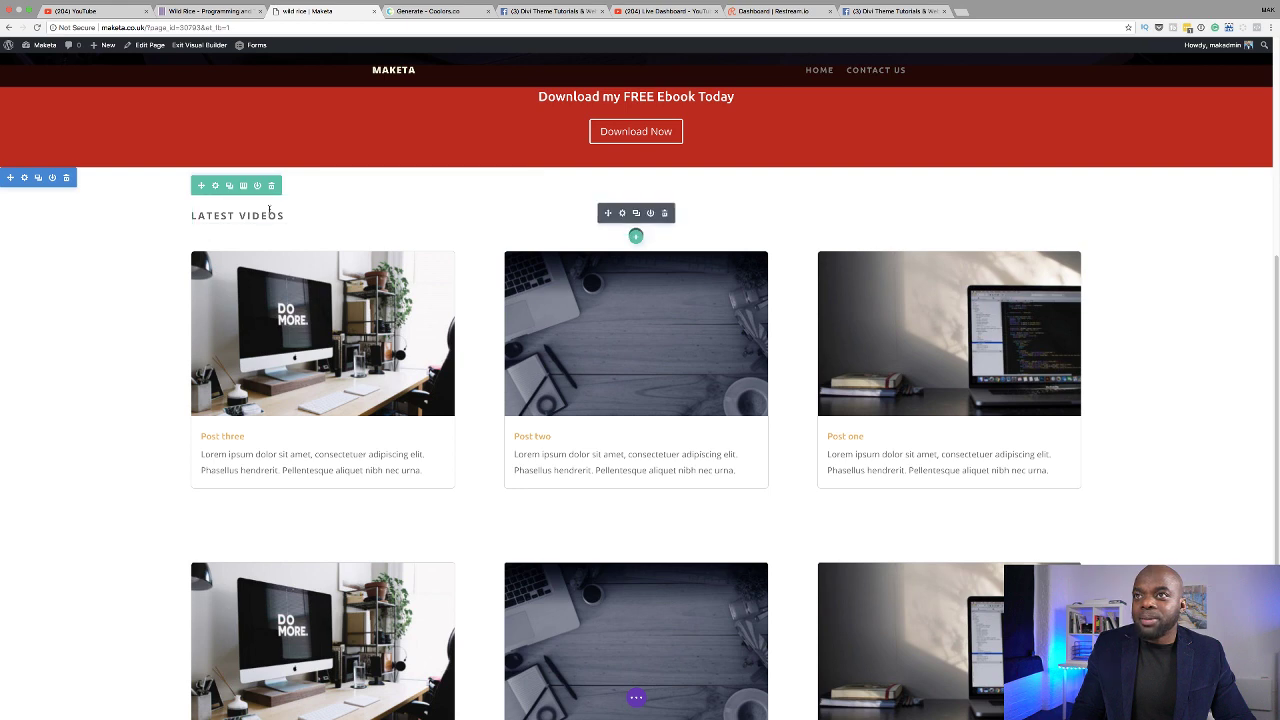
pyautogui.click(623, 213)
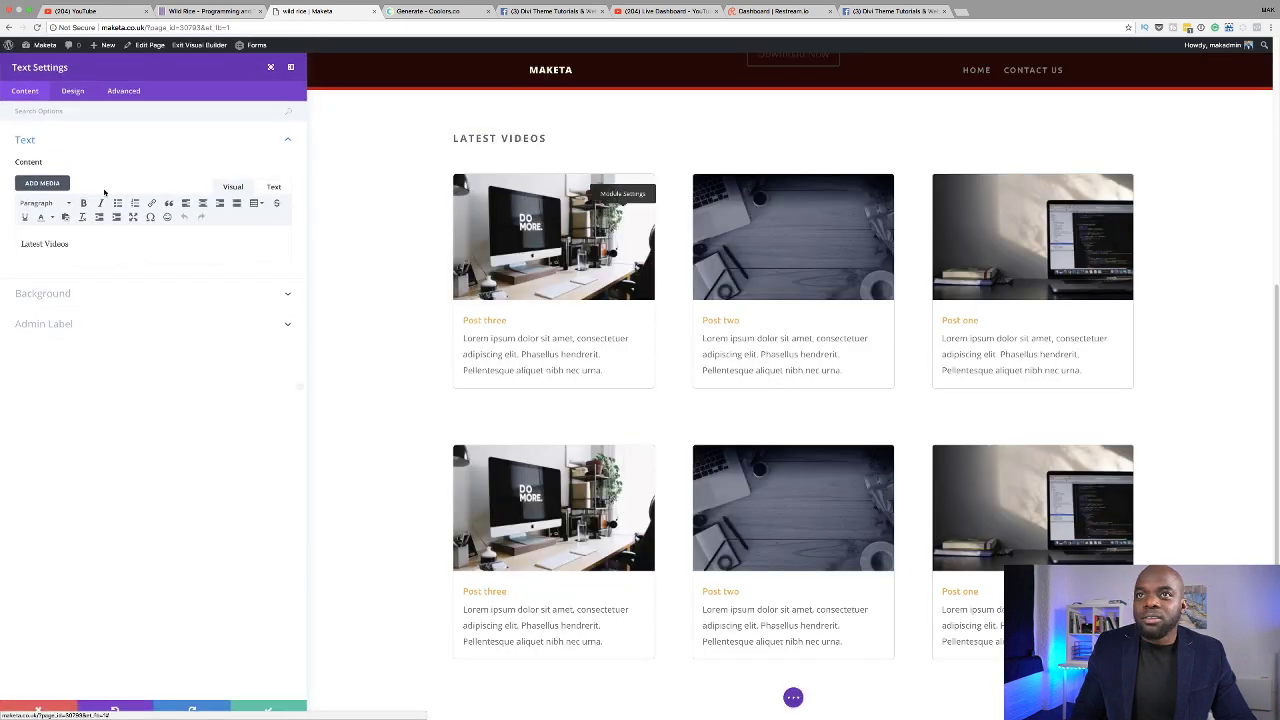
pyautogui.click(82, 93)
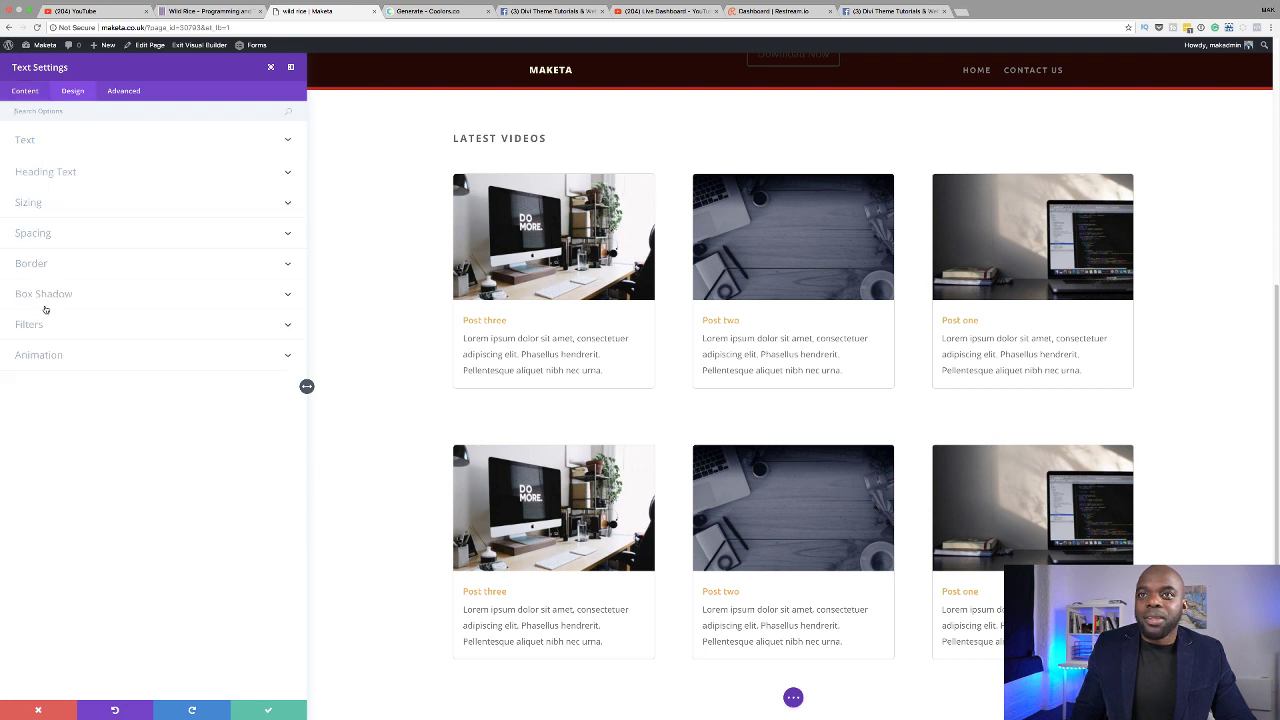
pyautogui.click(37, 264)
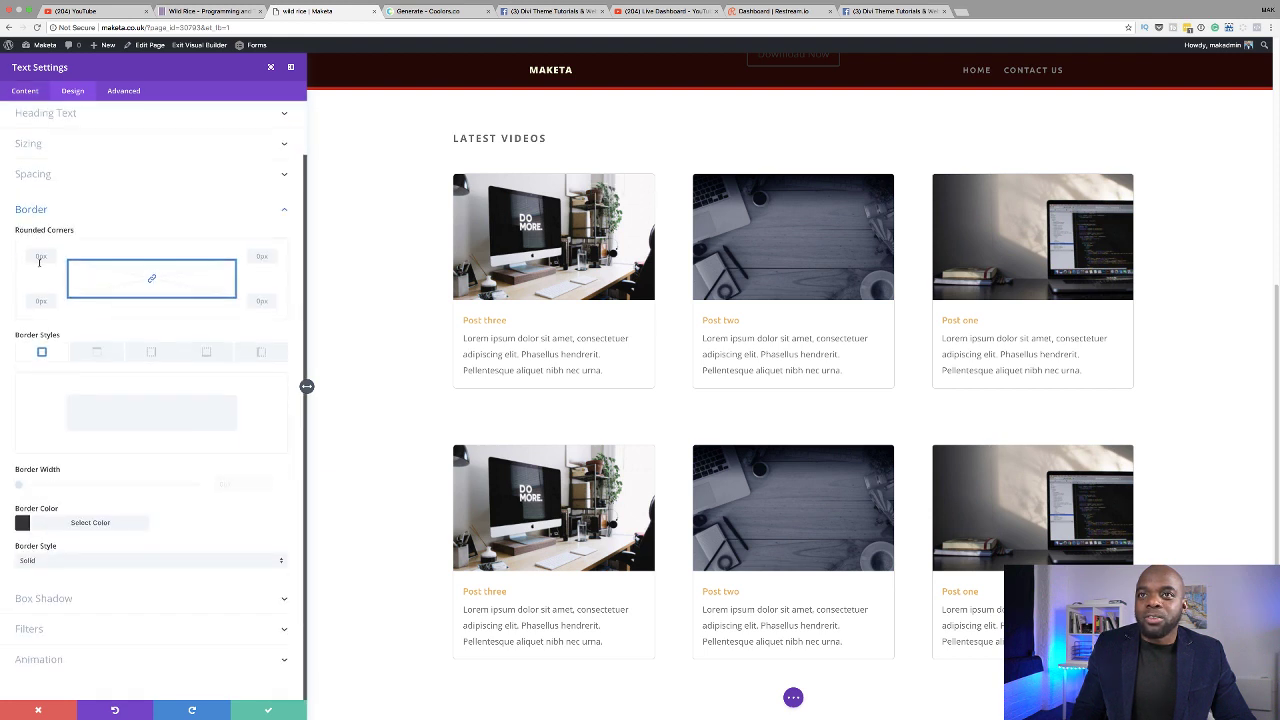
pyautogui.click(207, 354)
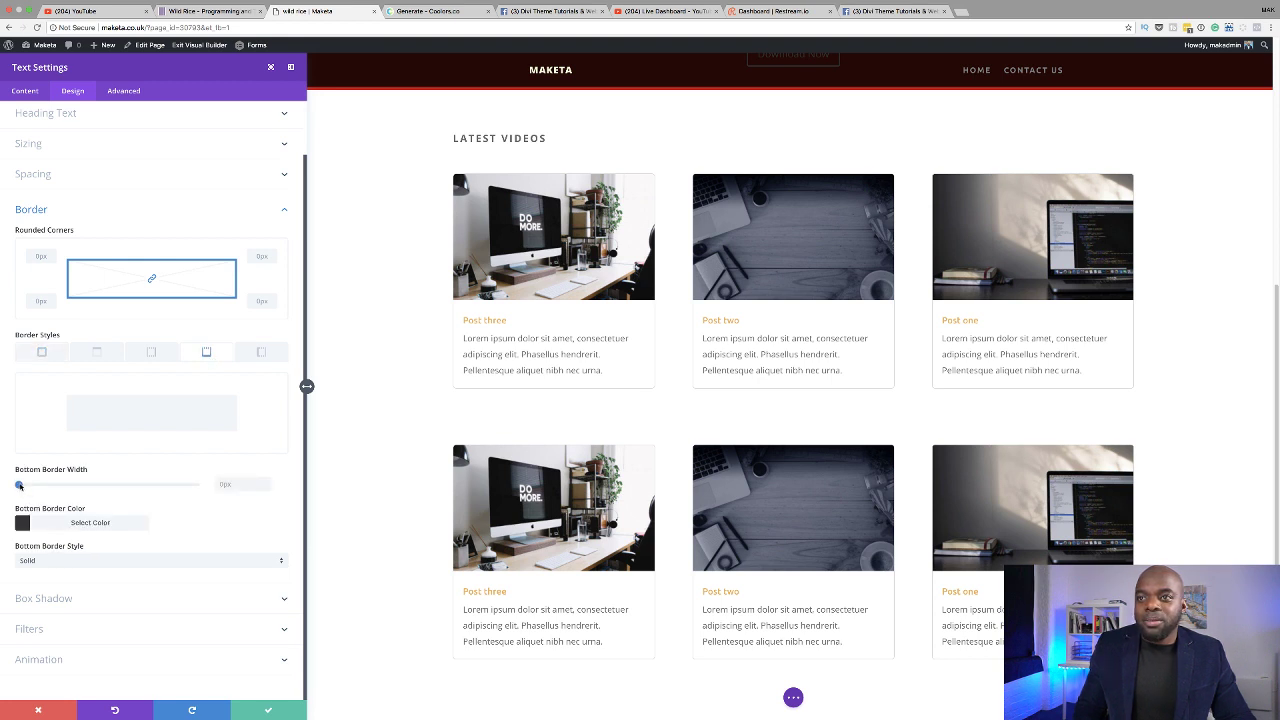
pyautogui.moveTo(19, 485); pyautogui.dragTo(34, 489)
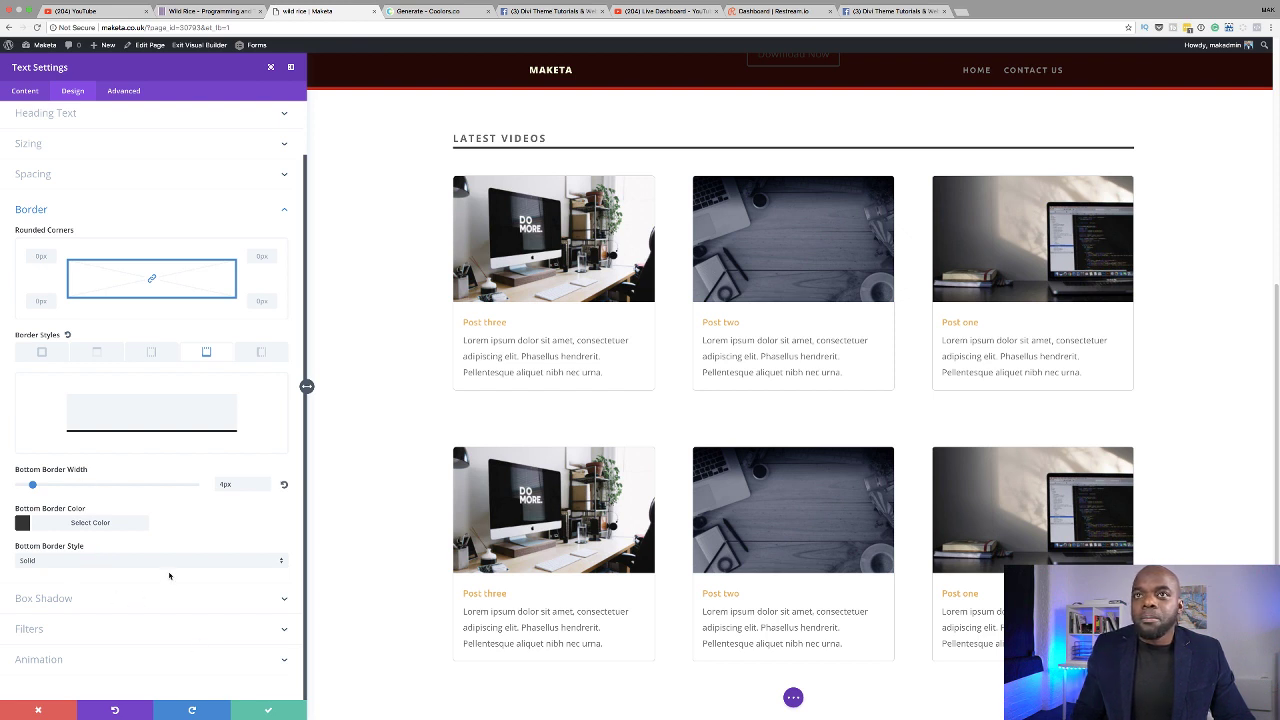
# Step: Try bottom paddings of 30 and 20 on the Latest Videos module, then settle on 10
pyautogui.scroll(2, 155, 500)
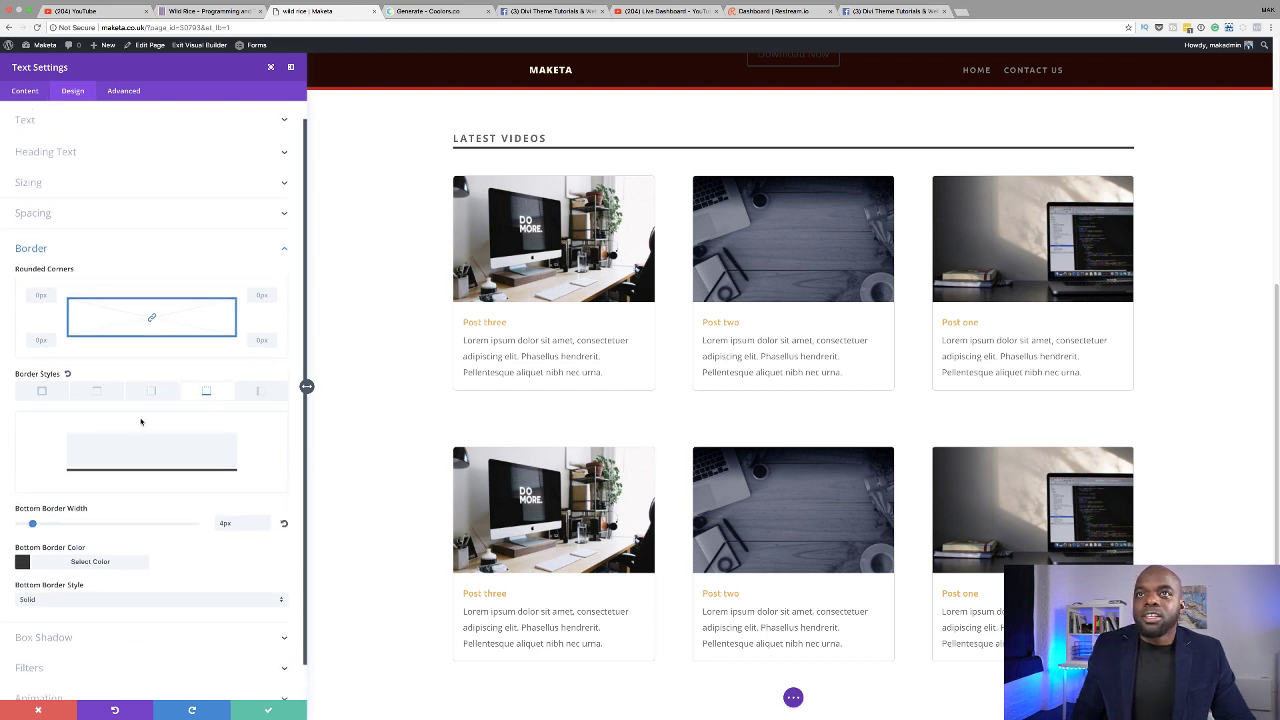
pyautogui.click(48, 214)
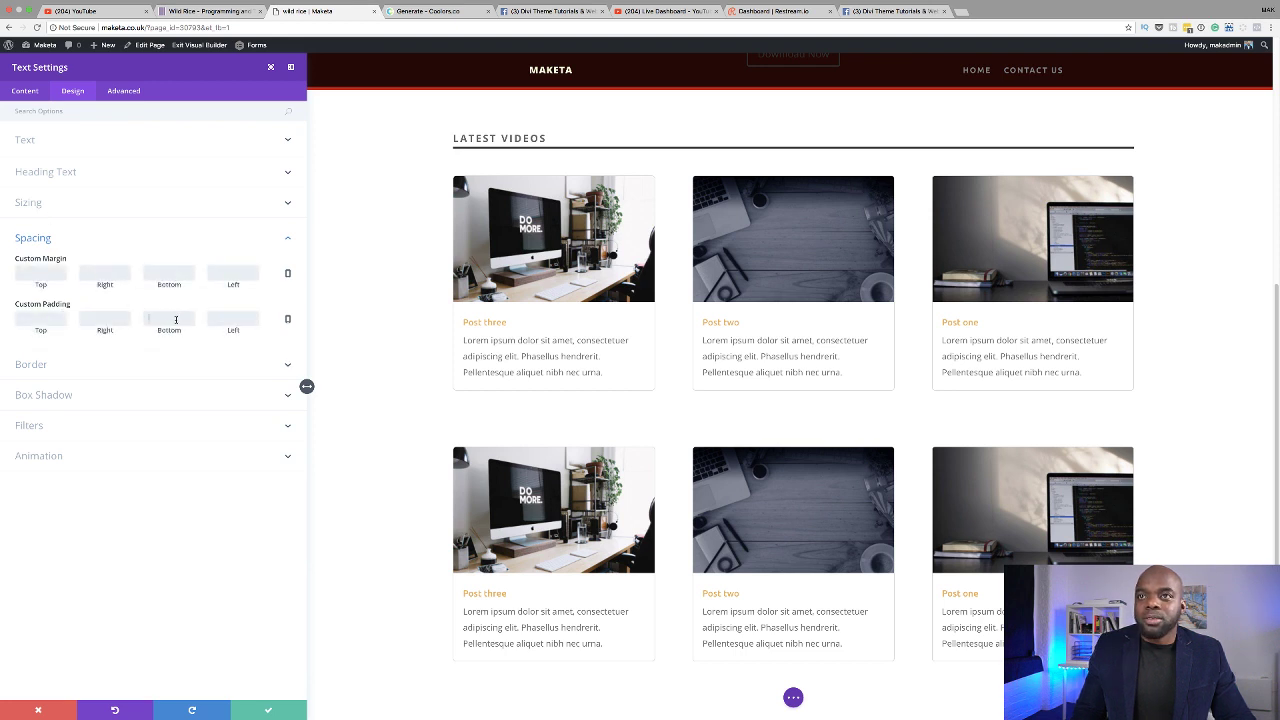
pyautogui.write('30')
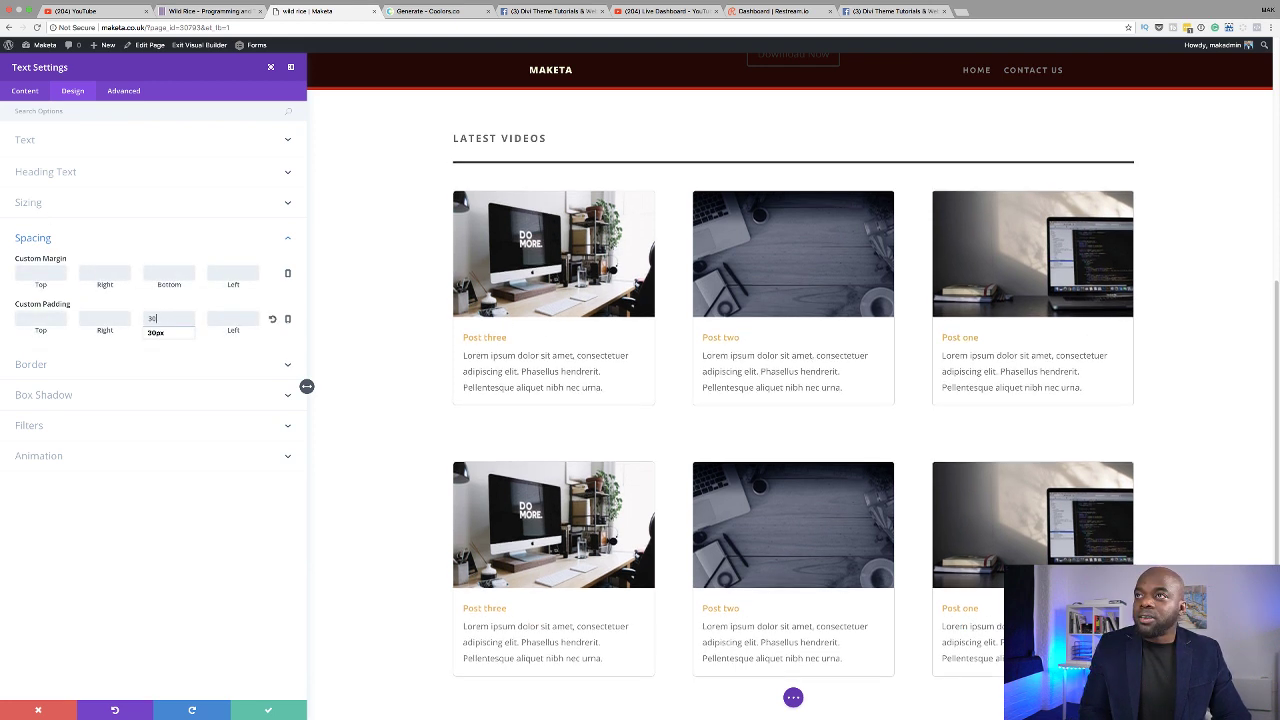
pyautogui.press('BackSpace')
pyautogui.press('BackSpace')
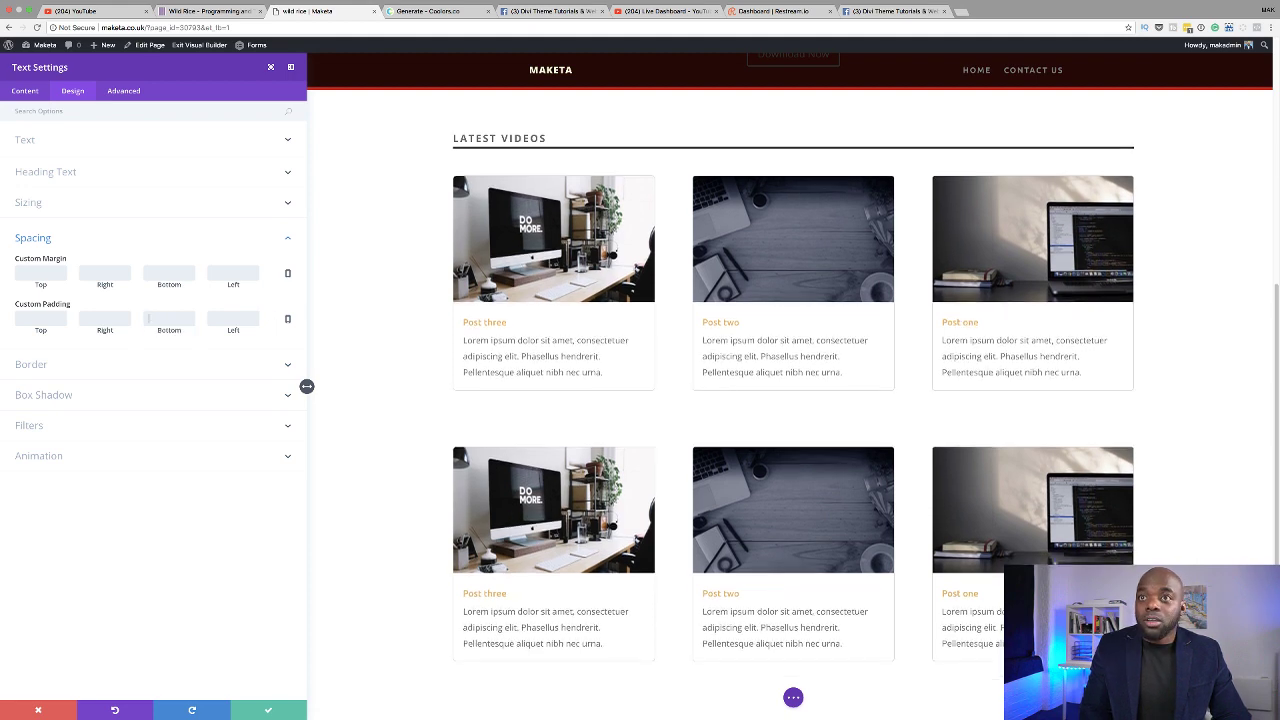
pyautogui.write('20')
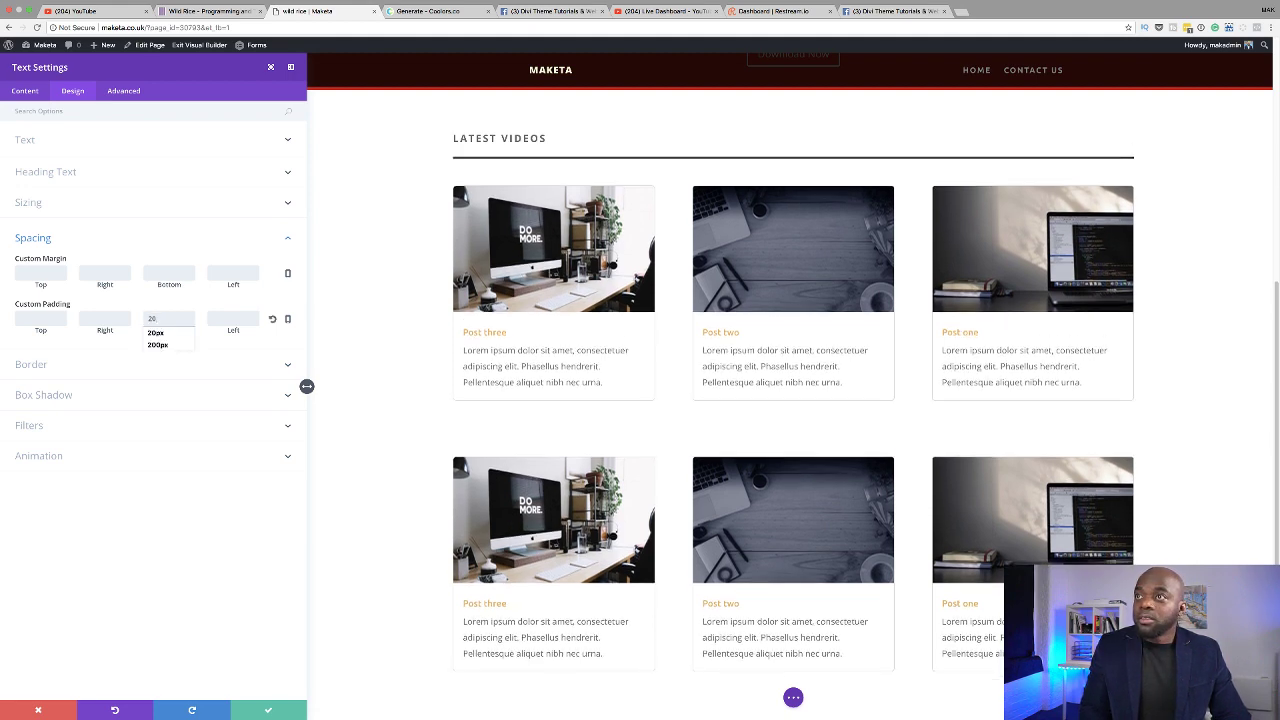
pyautogui.press('BackSpace')
pyautogui.write('10')
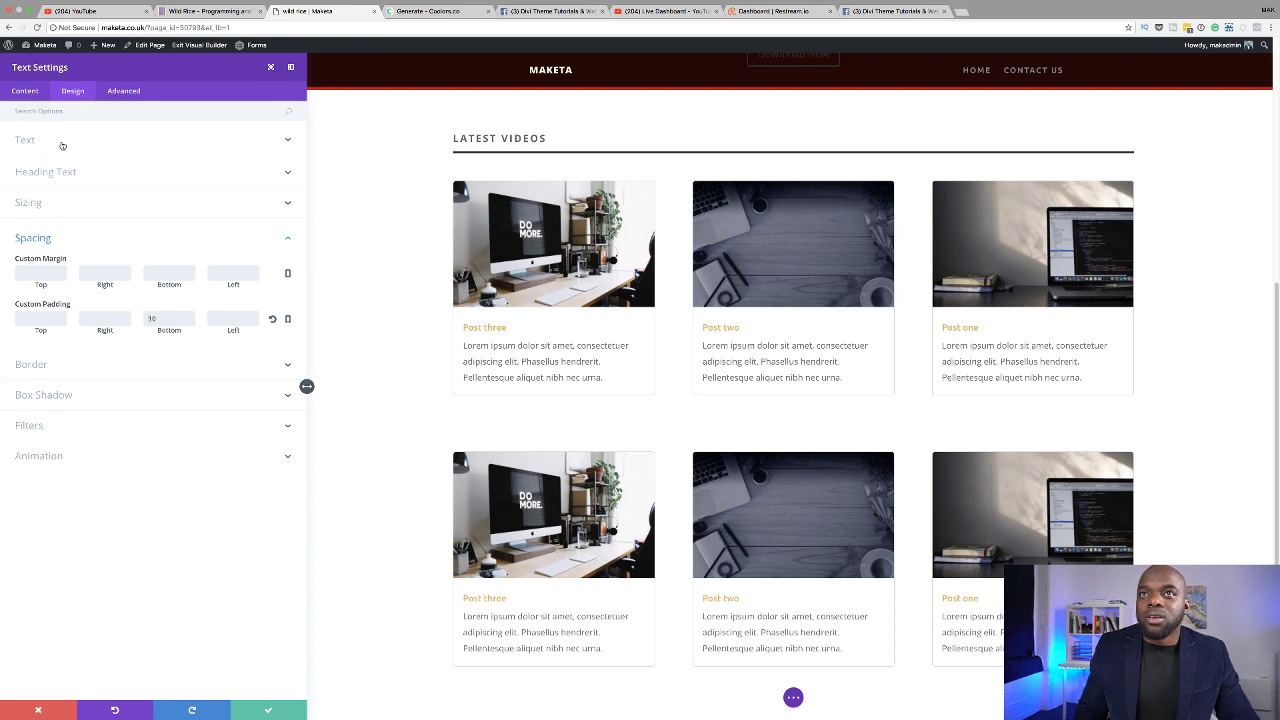
# Step: Reduce the Latest Videos module's width to 30% and align the module left after trying centre alignment
pyautogui.click(60, 204)
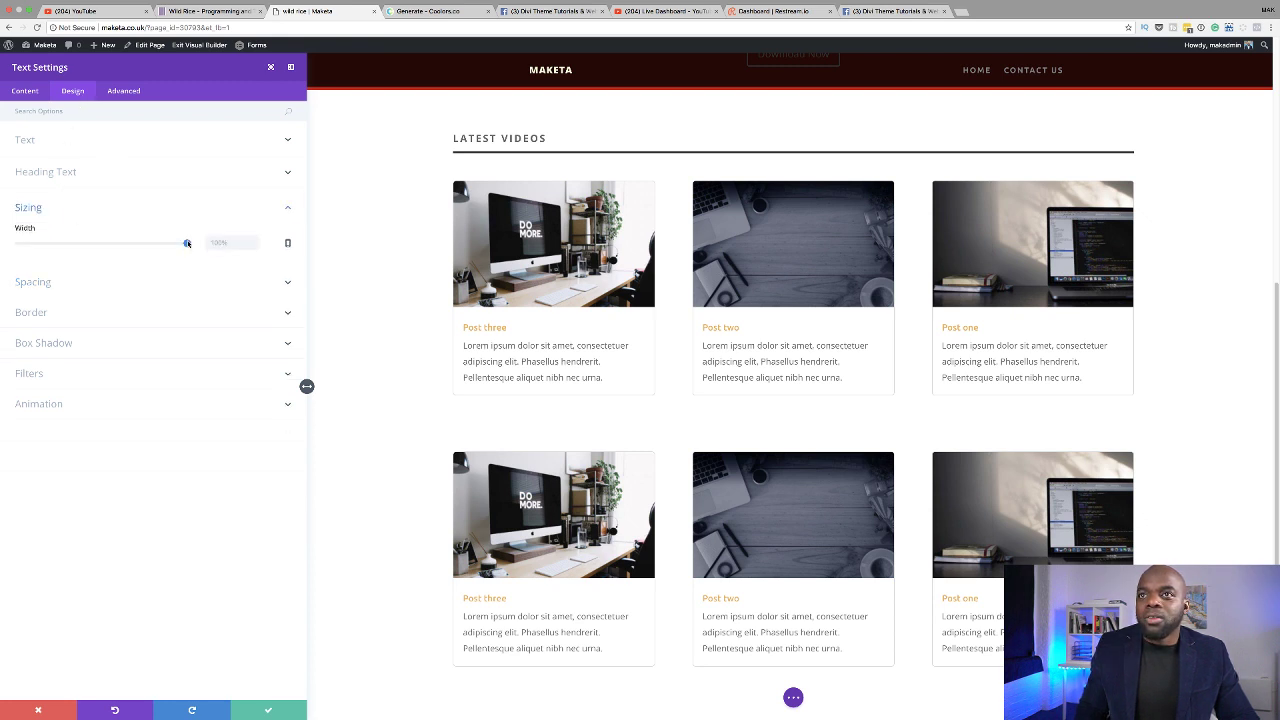
pyautogui.moveTo(187, 243); pyautogui.dragTo(71, 244)
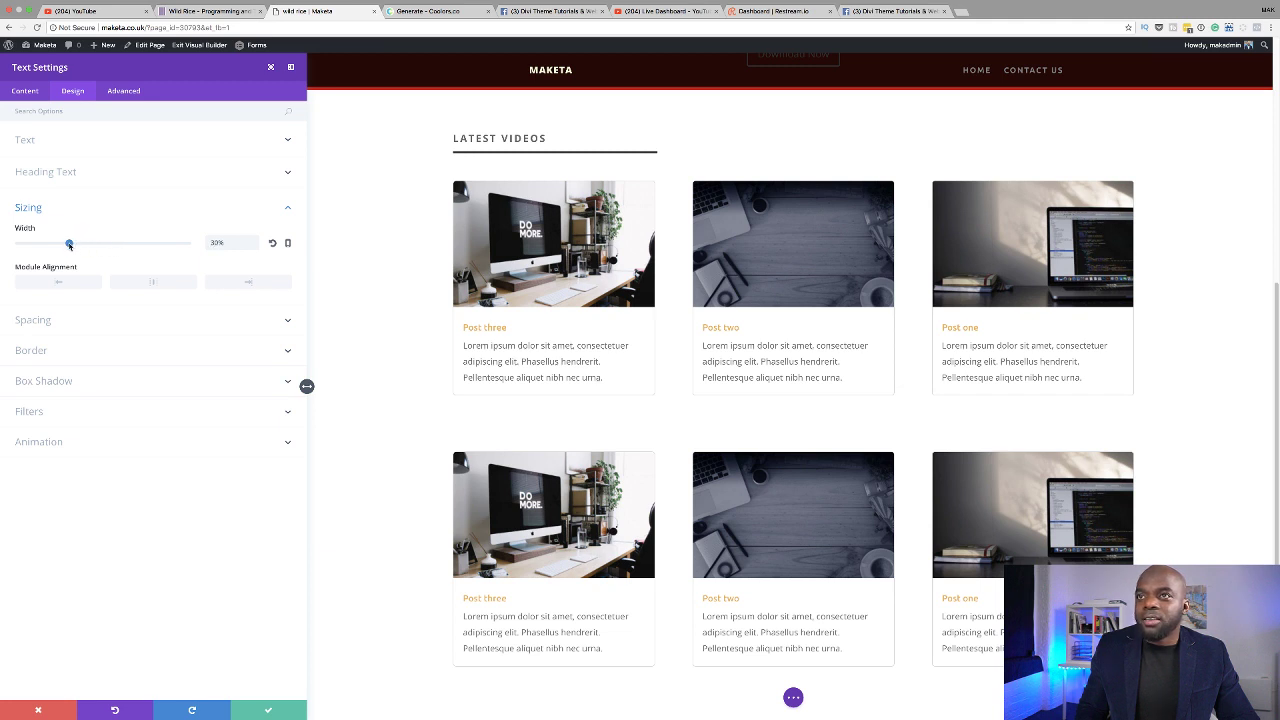
pyautogui.click(153, 283)
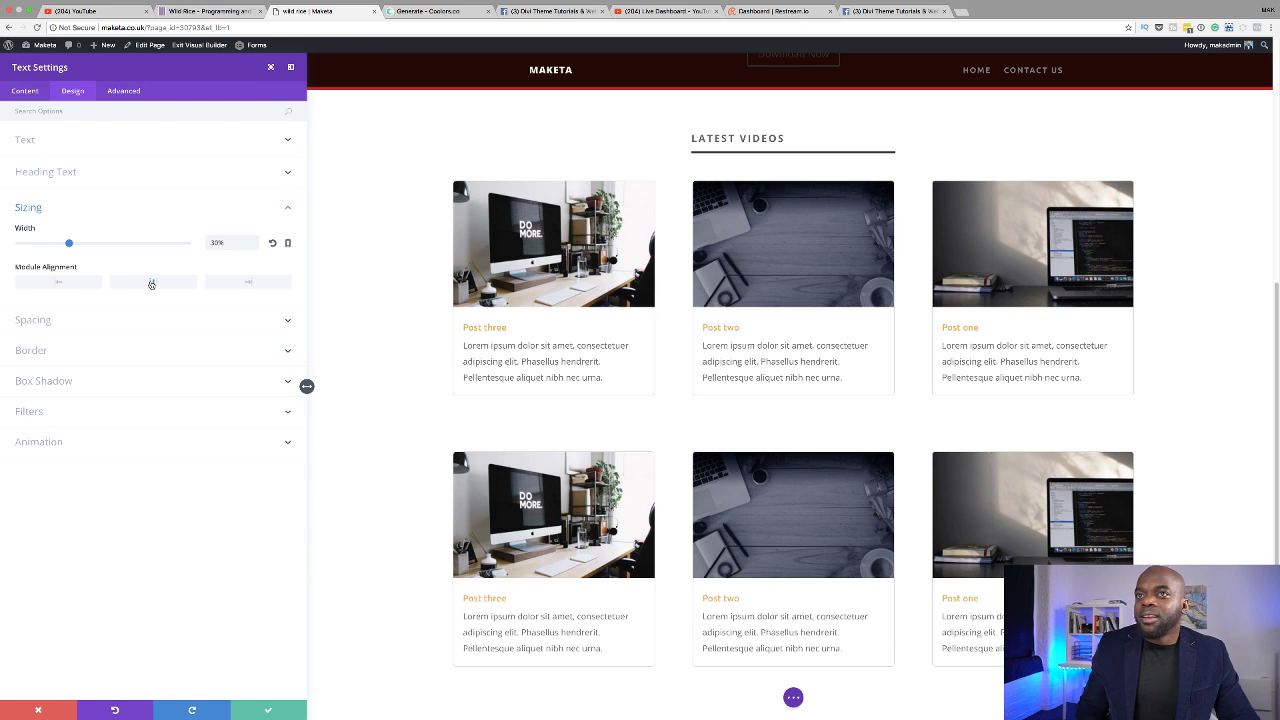
pyautogui.click(62, 284)
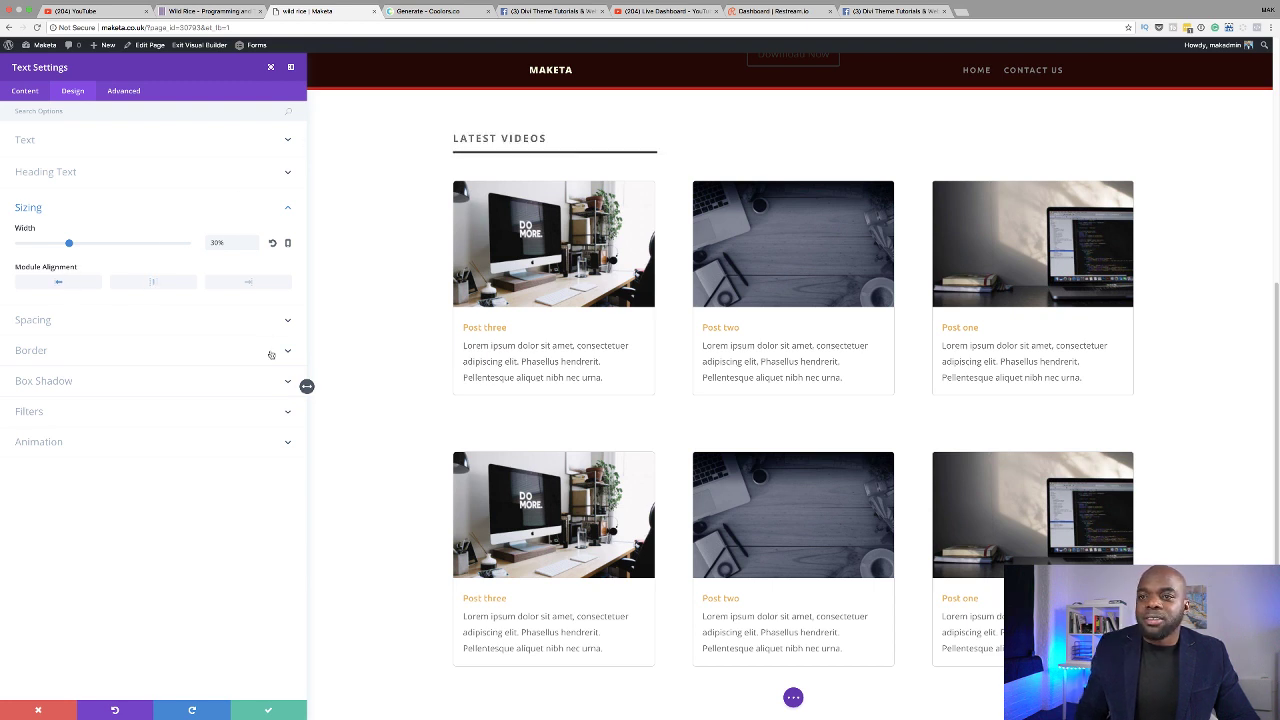
# Step: Copy the red #CC0D0A from the Coolors palette and apply it as the Latest Videos module's border color
pyautogui.click(42, 354)
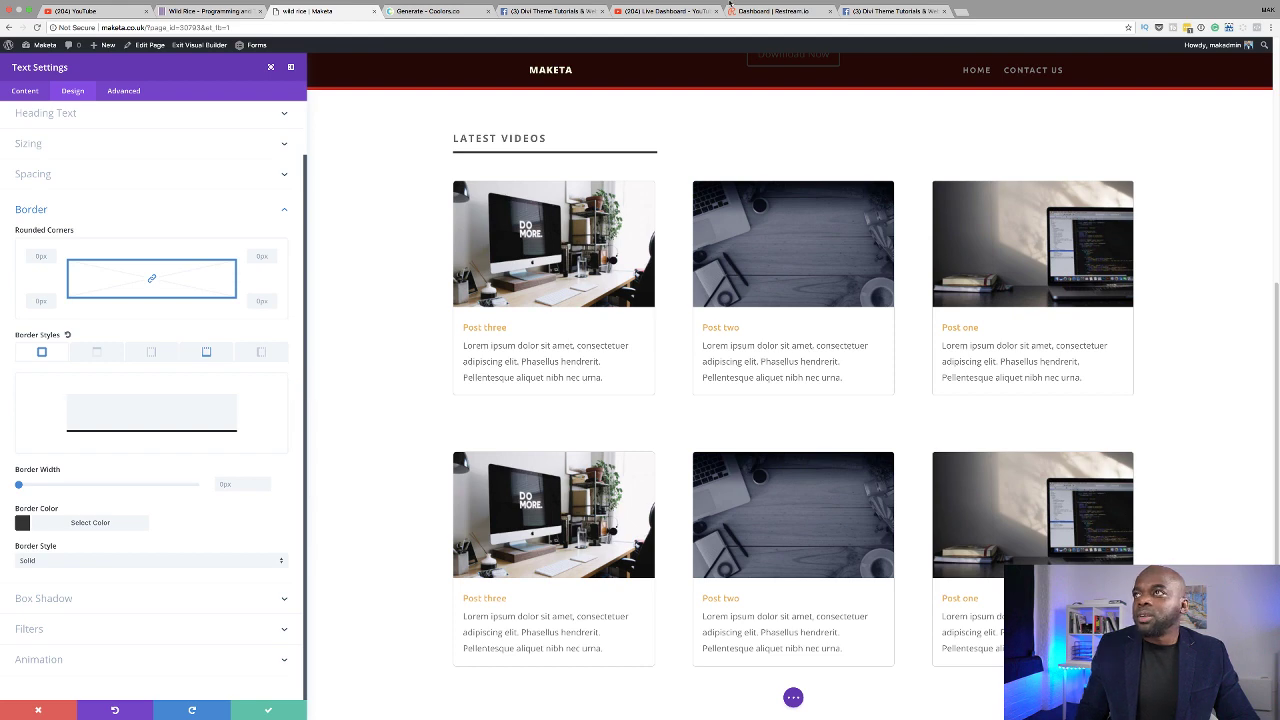
pyautogui.click(428, 22)
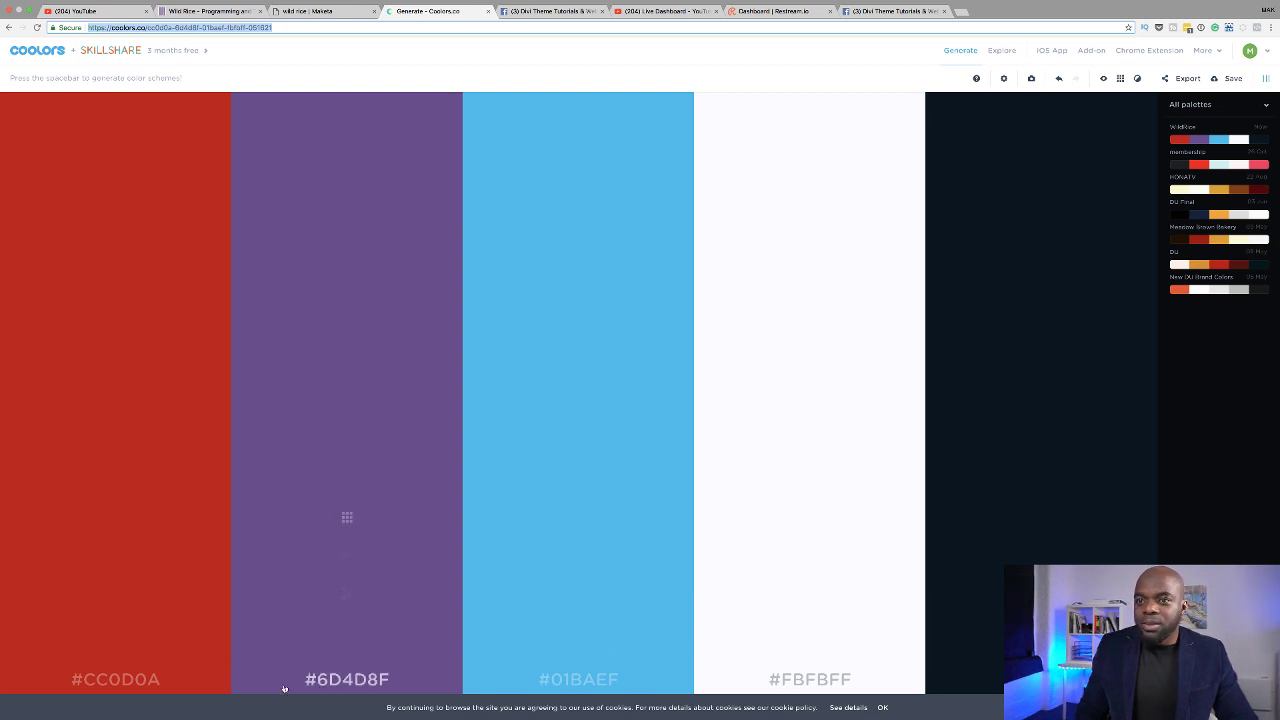
pyautogui.doubleClick(125, 680)
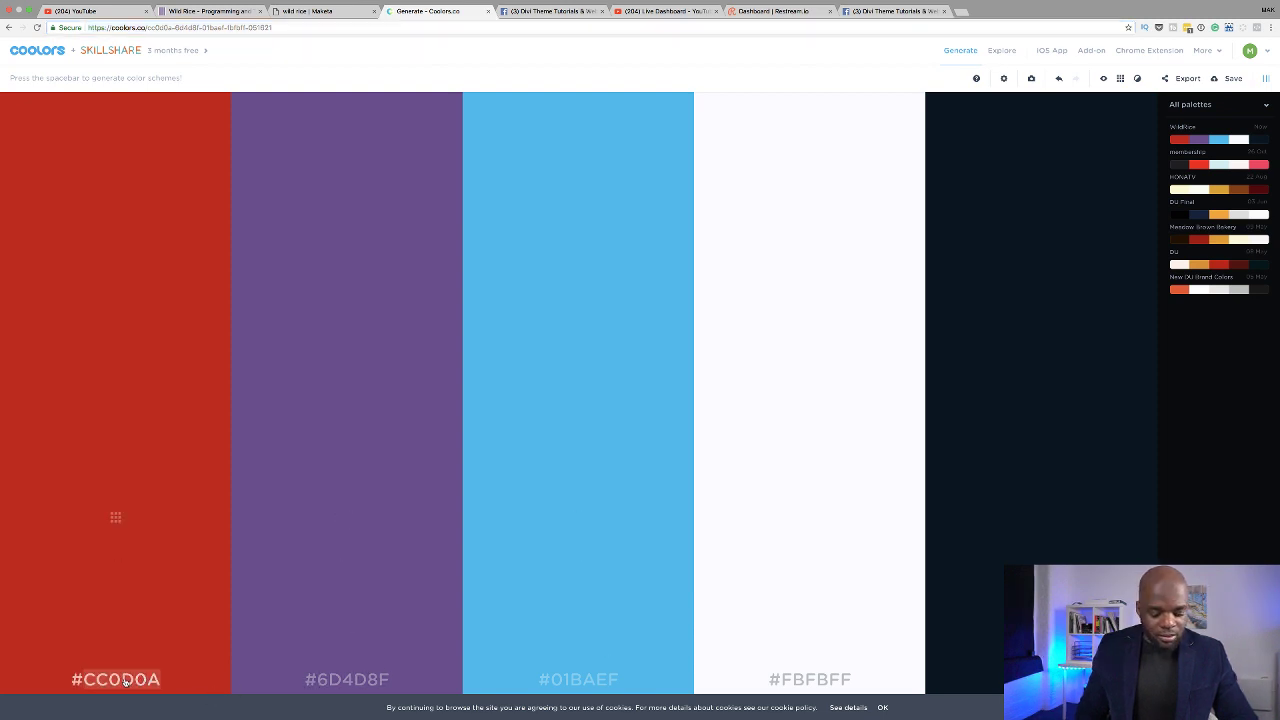
pyautogui.click(313, 12)
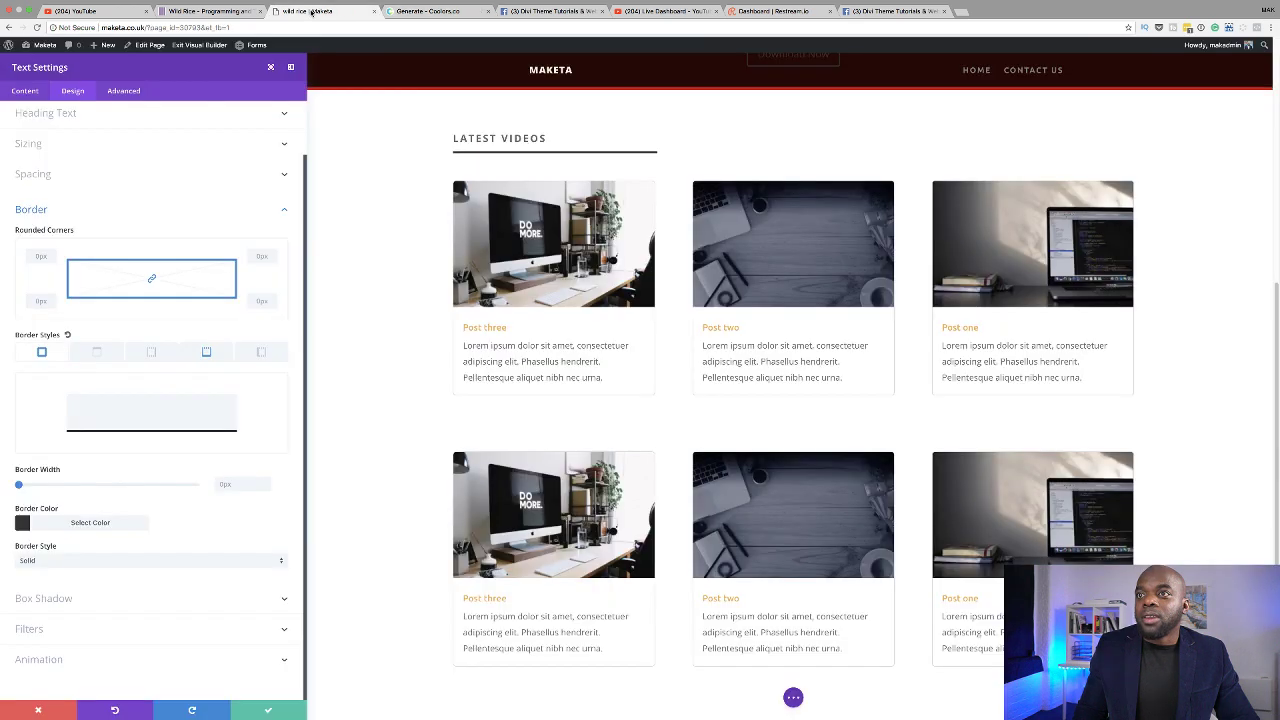
pyautogui.click(23, 523)
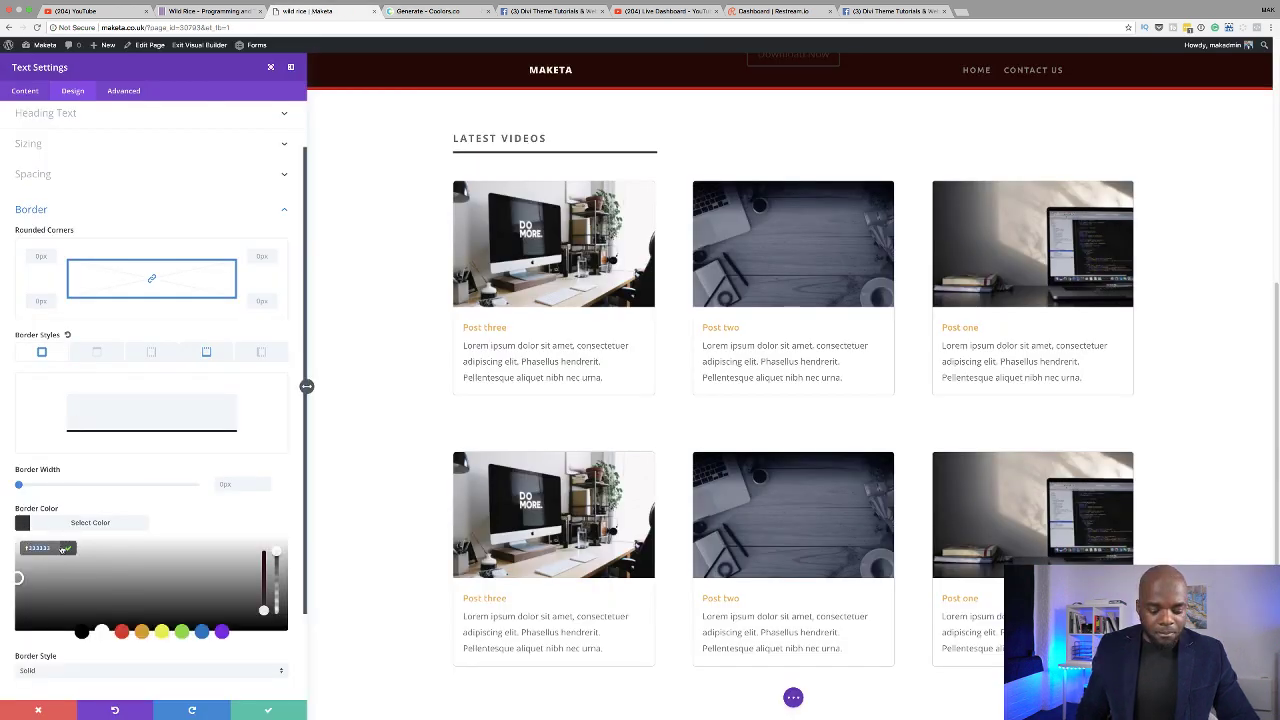
pyautogui.write('#c0392b')
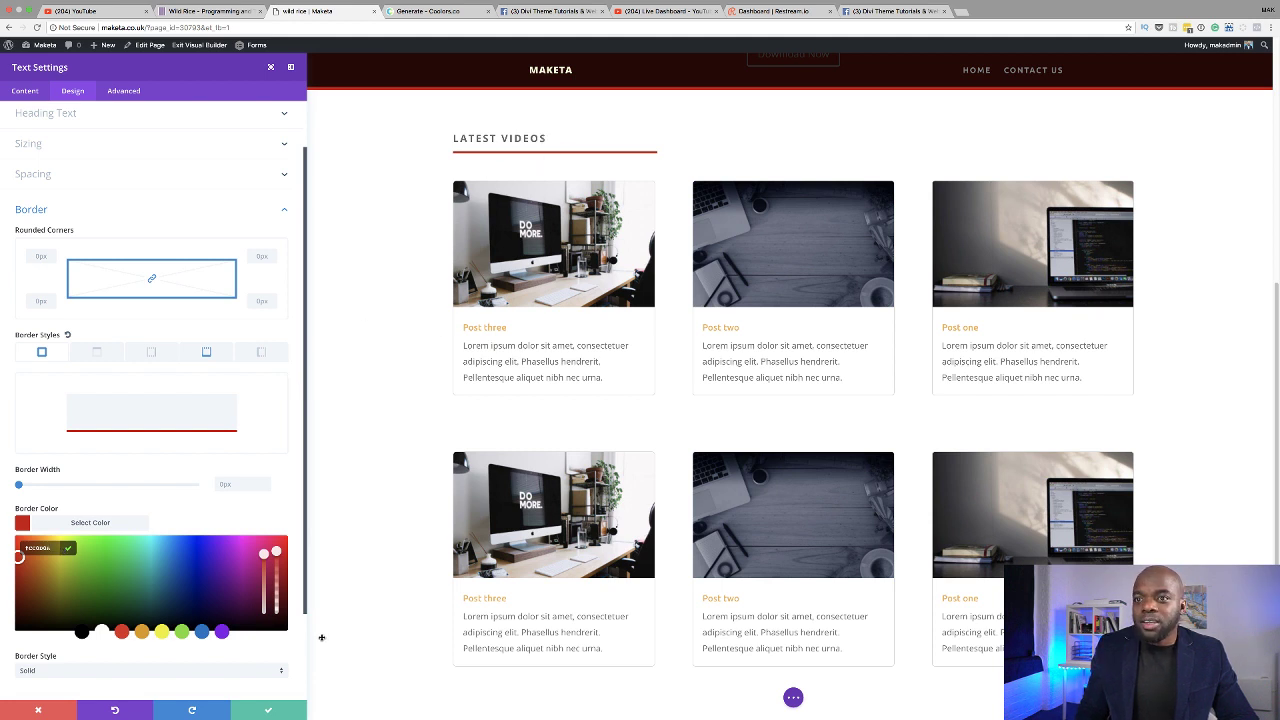
# Step: Set the Latest Videos text color to the same red, #CC0D0A, and save the module settings
pyautogui.scroll(2, 160, 315)
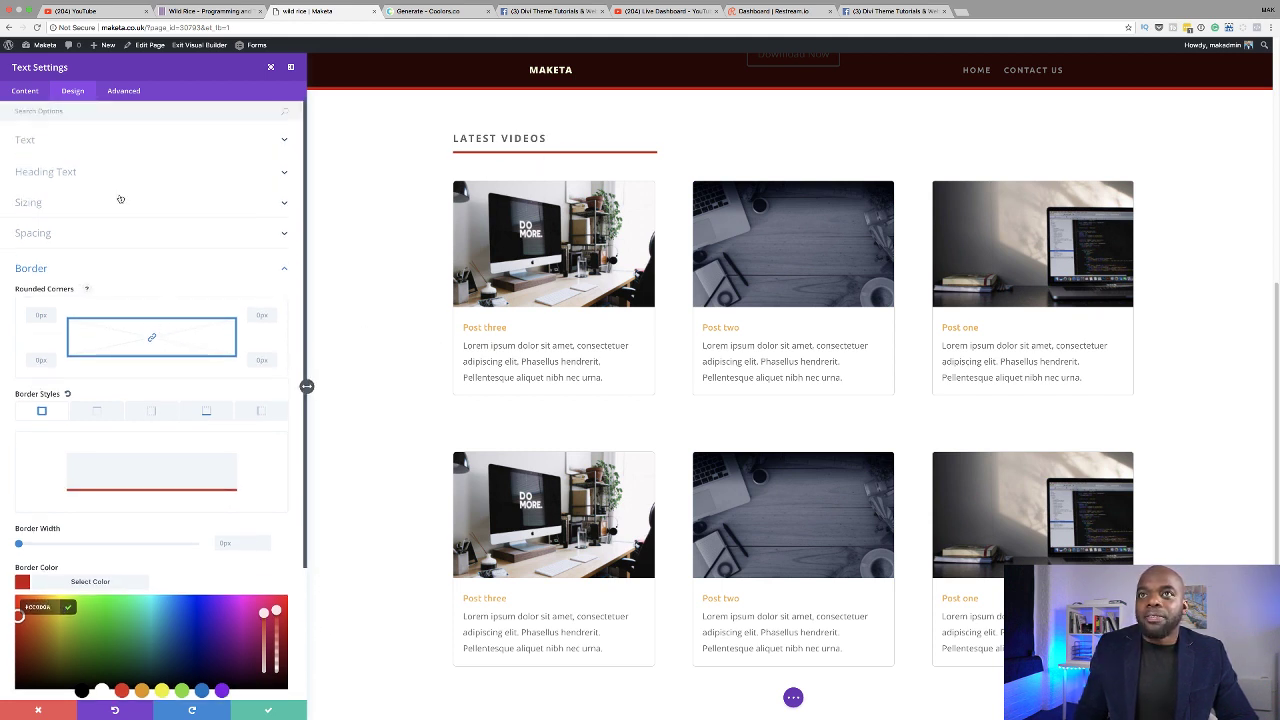
pyautogui.click(96, 144)
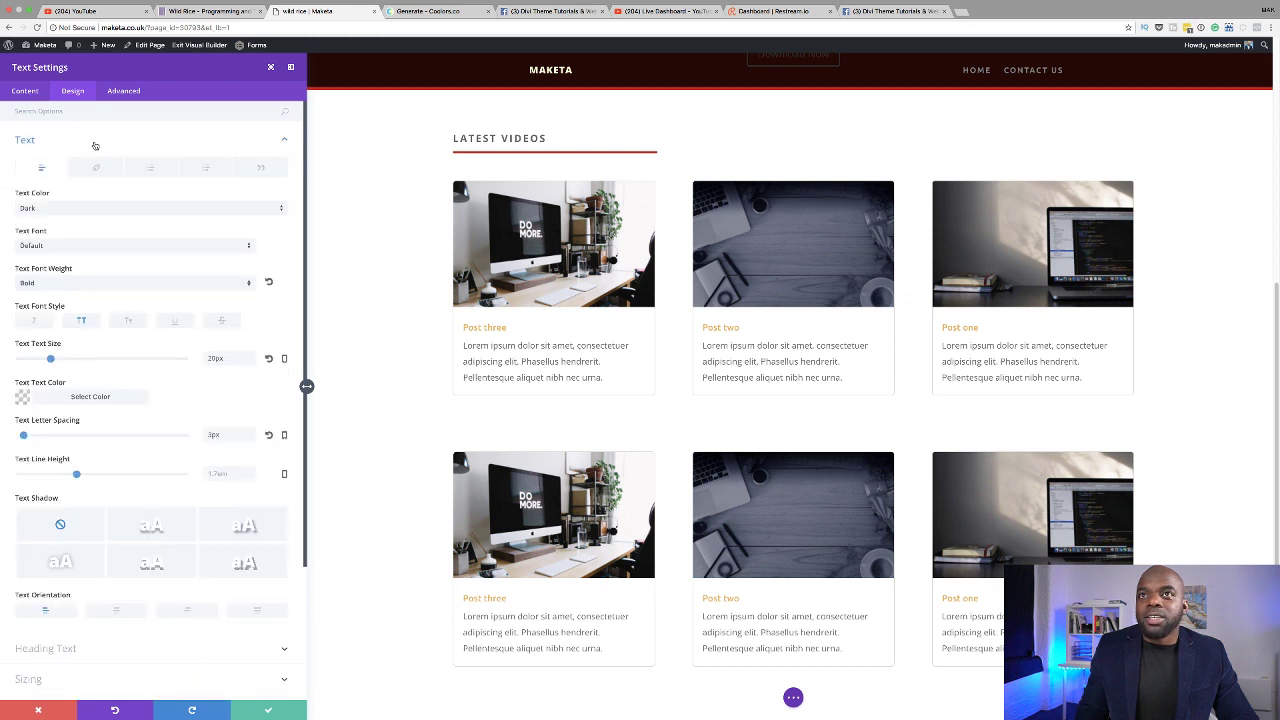
pyautogui.click(23, 400)
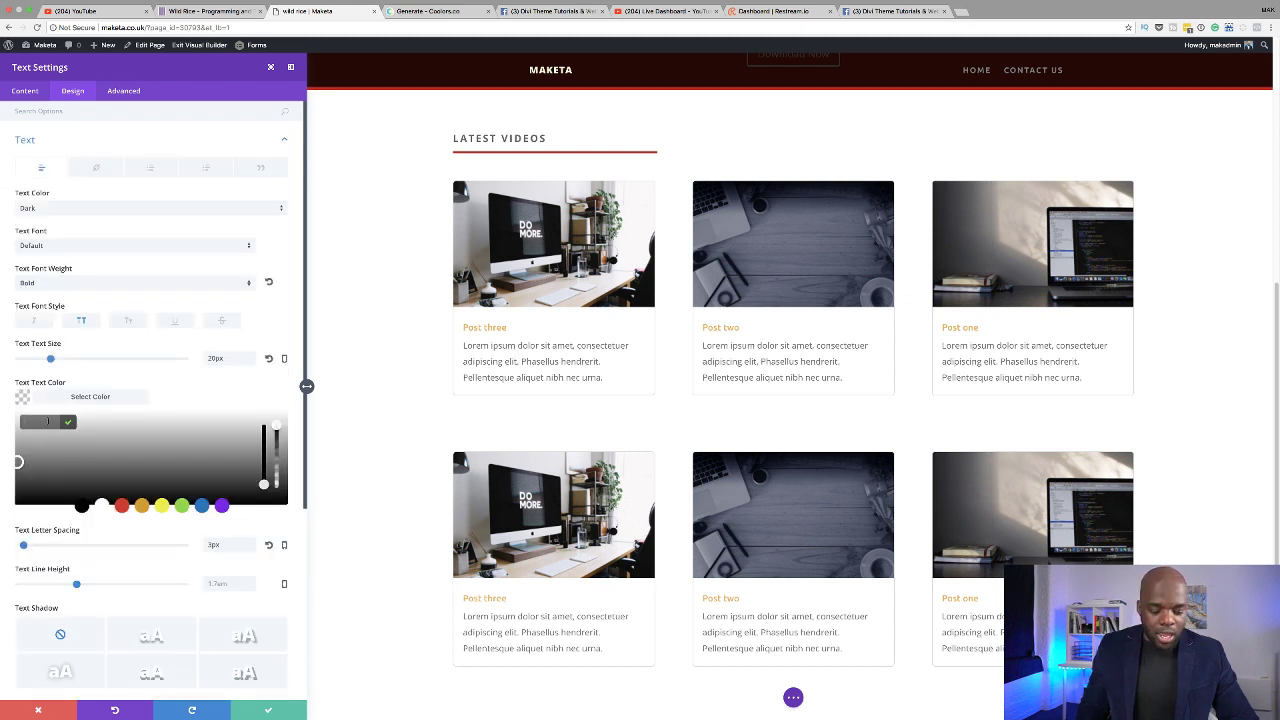
pyautogui.write('#ec0606')
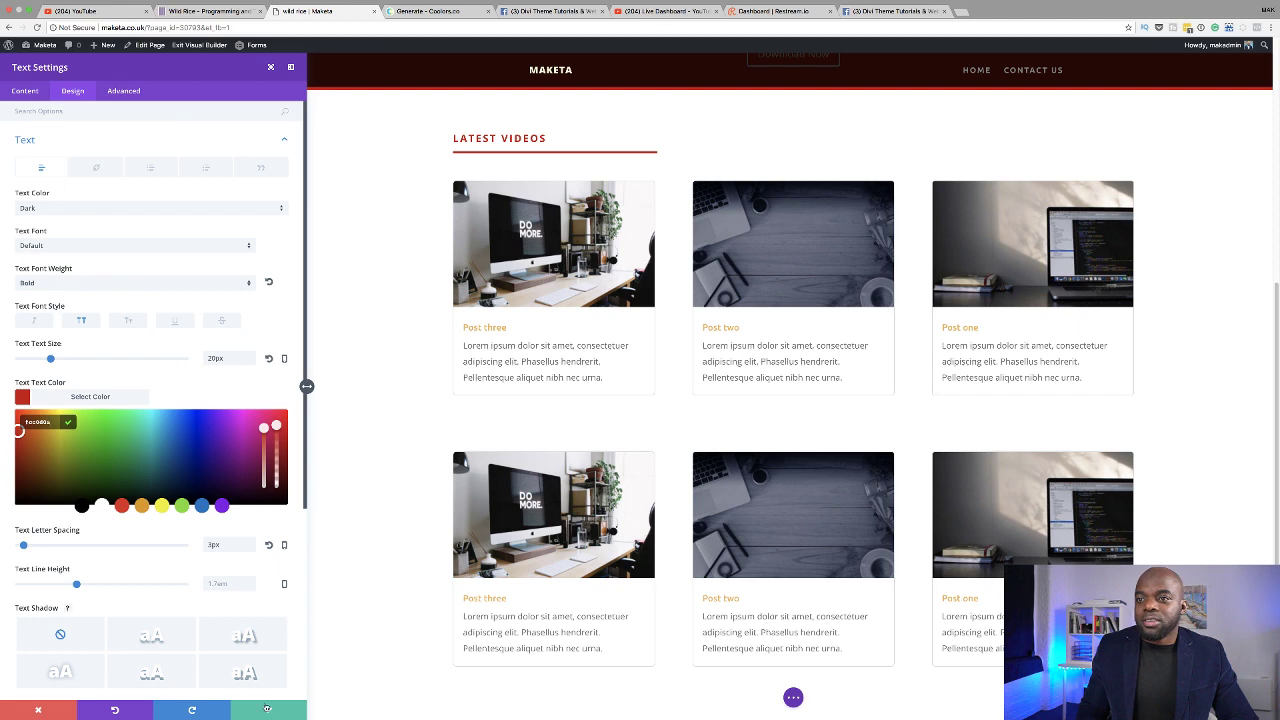
pyautogui.click(267, 711)
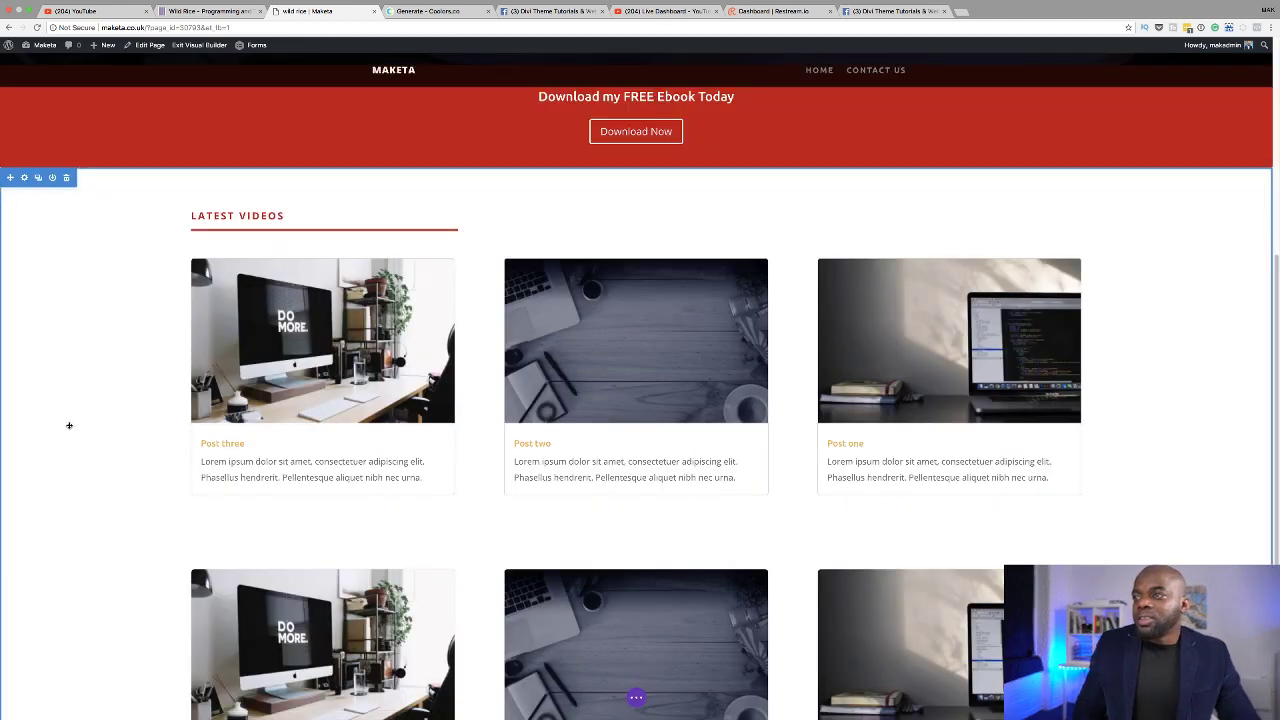
# Step: Open the WordPress dashboard in a new browser tab and open Post one from the posts list for editing
pyautogui.scroll(-1, 69, 426)
pyautogui.scroll(-3, 69, 426)
pyautogui.scroll(10, 69, 426)
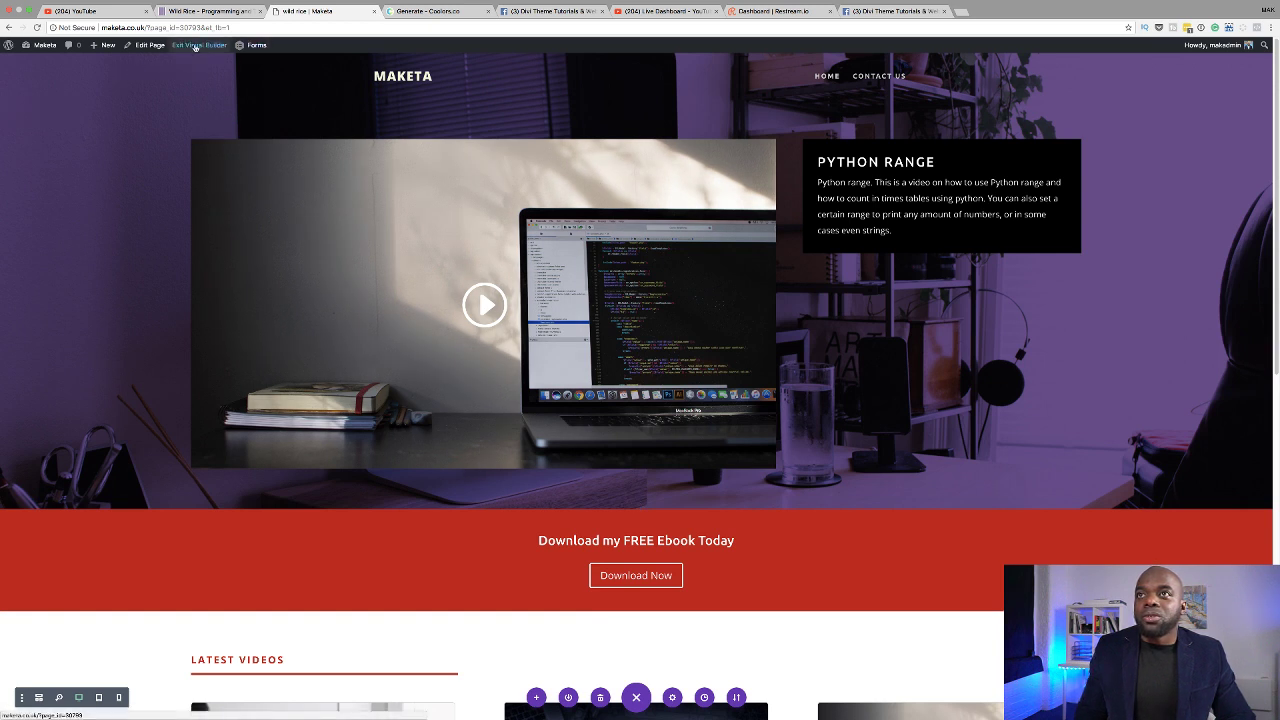
pyautogui.moveTo(34, 52)
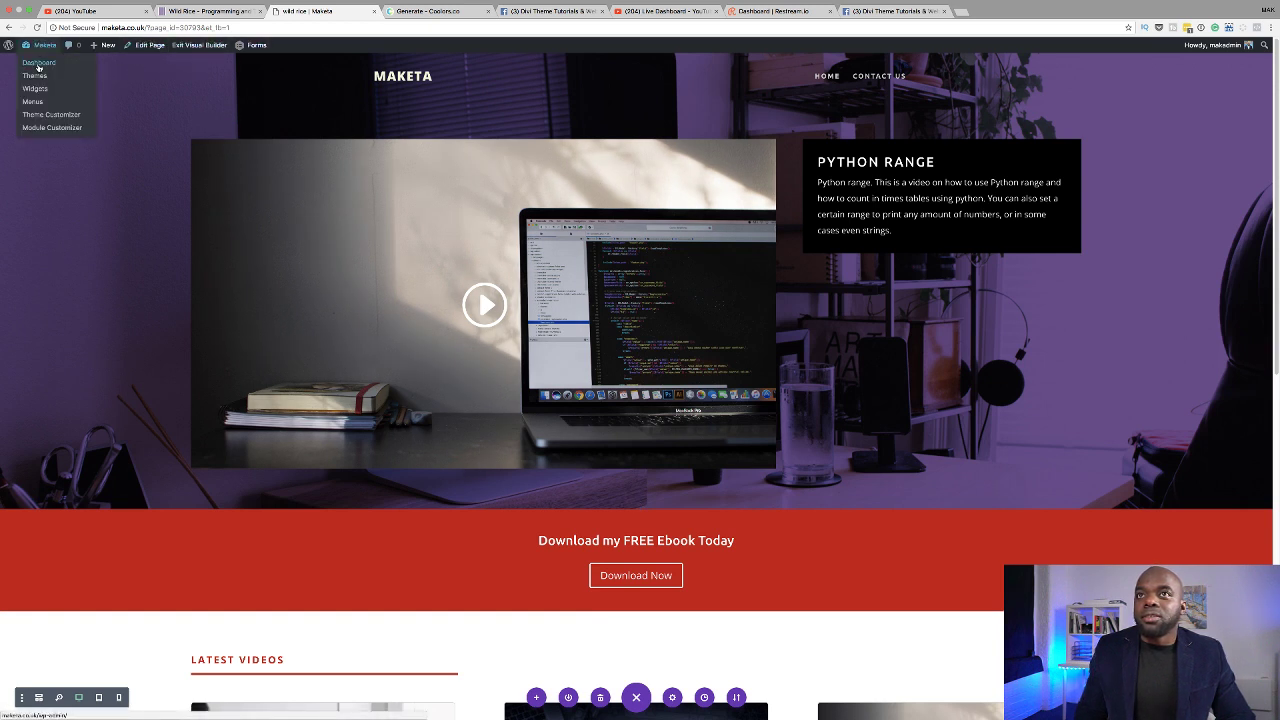
pyautogui.keyDown('super'); pyautogui.click(38, 64); pyautogui.keyUp('super')
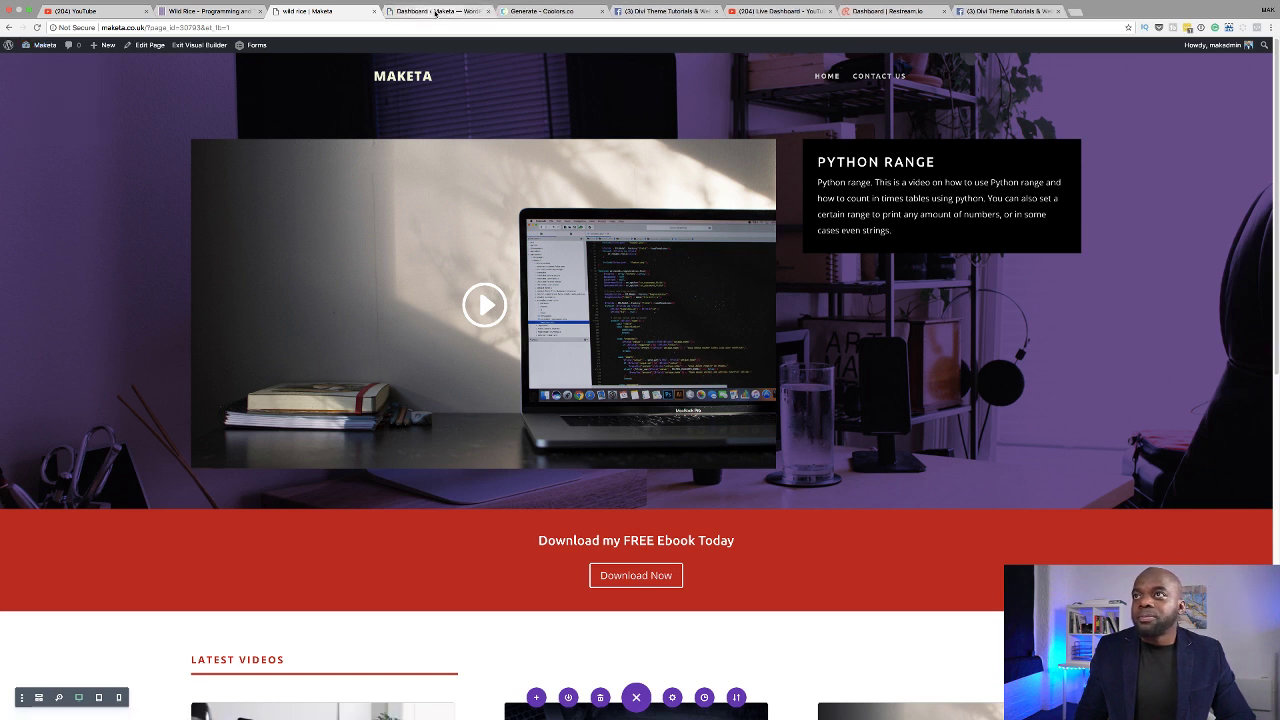
pyautogui.click(436, 12)
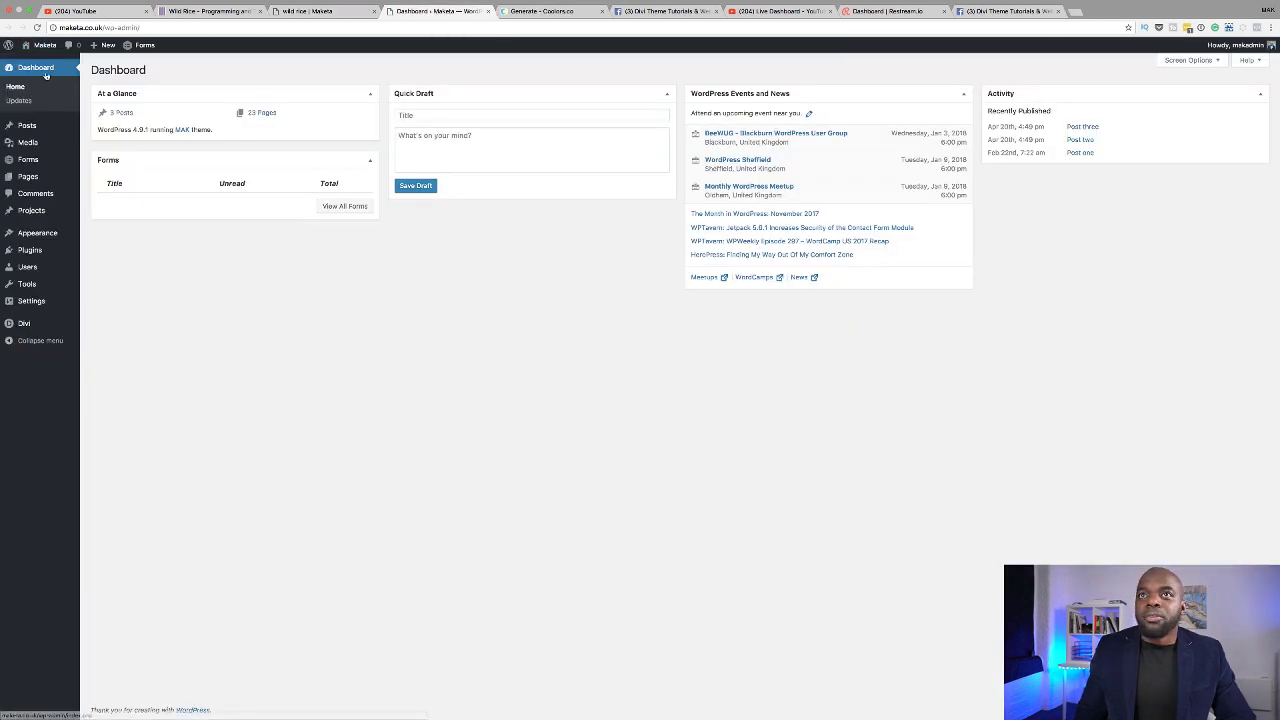
pyautogui.moveTo(33, 126)
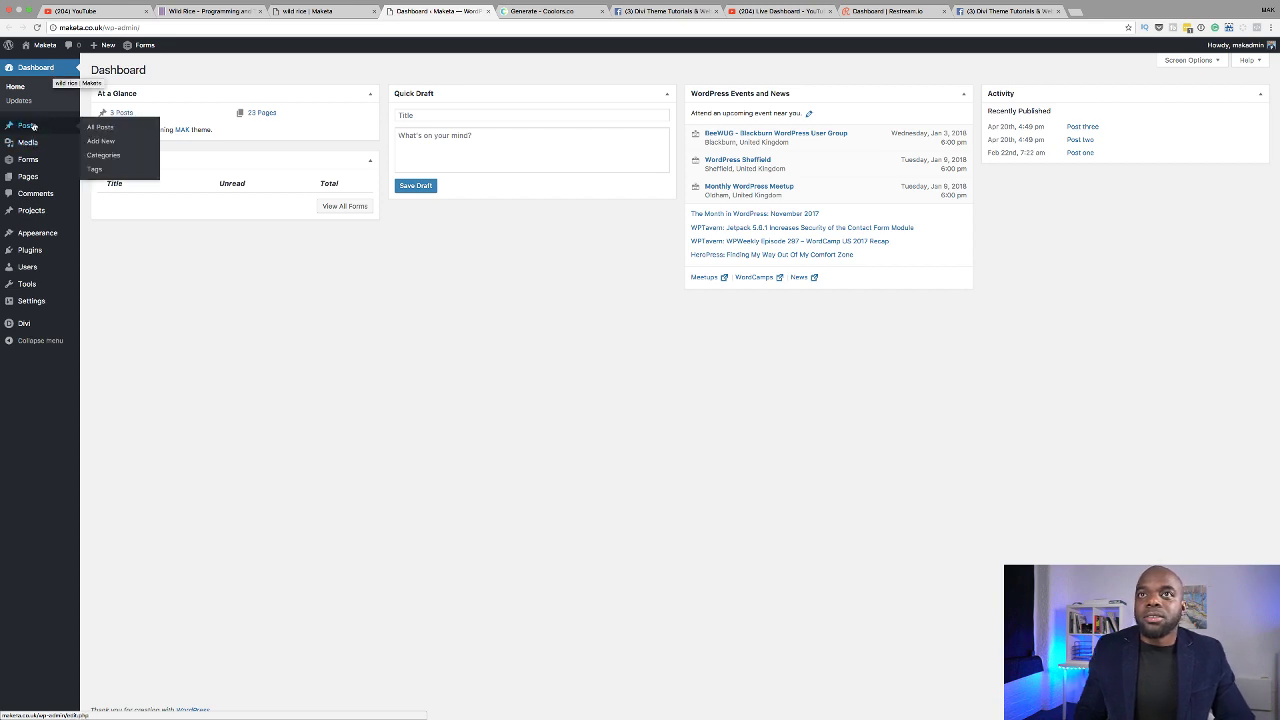
pyautogui.click(108, 128)
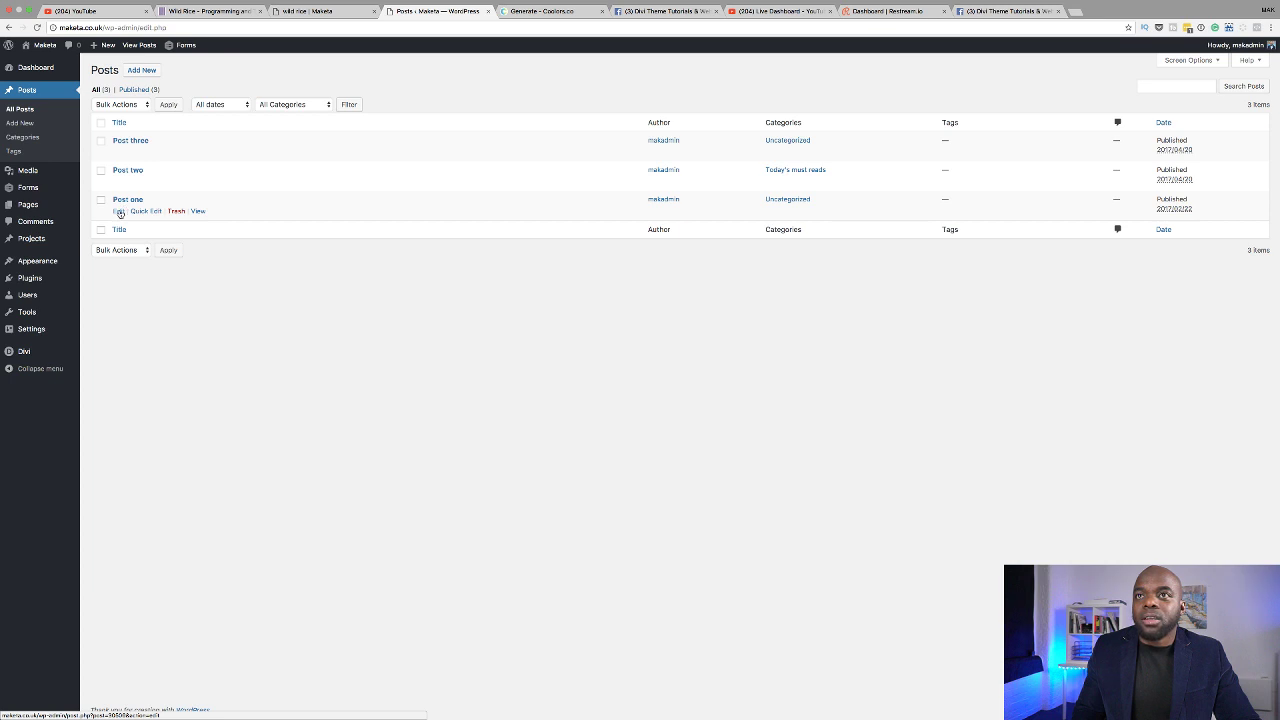
pyautogui.click(119, 212)
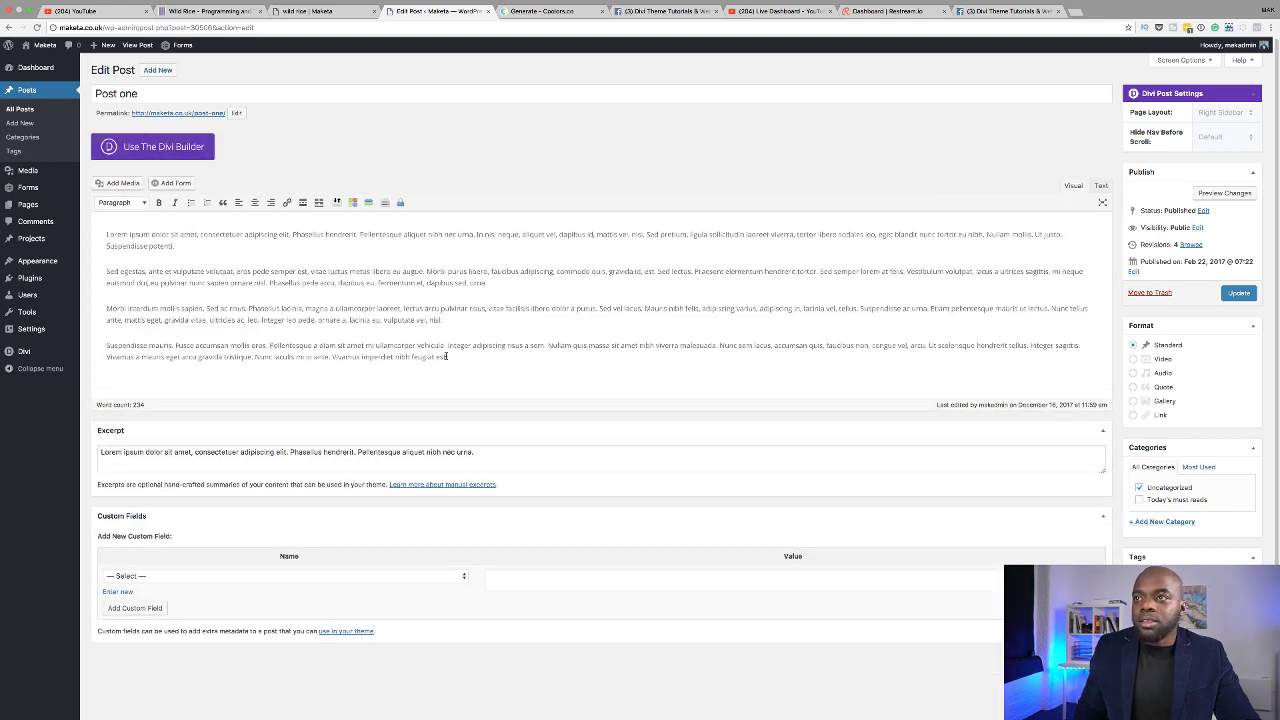
# Step: Examine Post one's title, body text, excerpt and featured image settings, comparing them with its card in the Latest Videos blog grid
pyautogui.moveTo(446, 357); pyautogui.dragTo(95, 224)
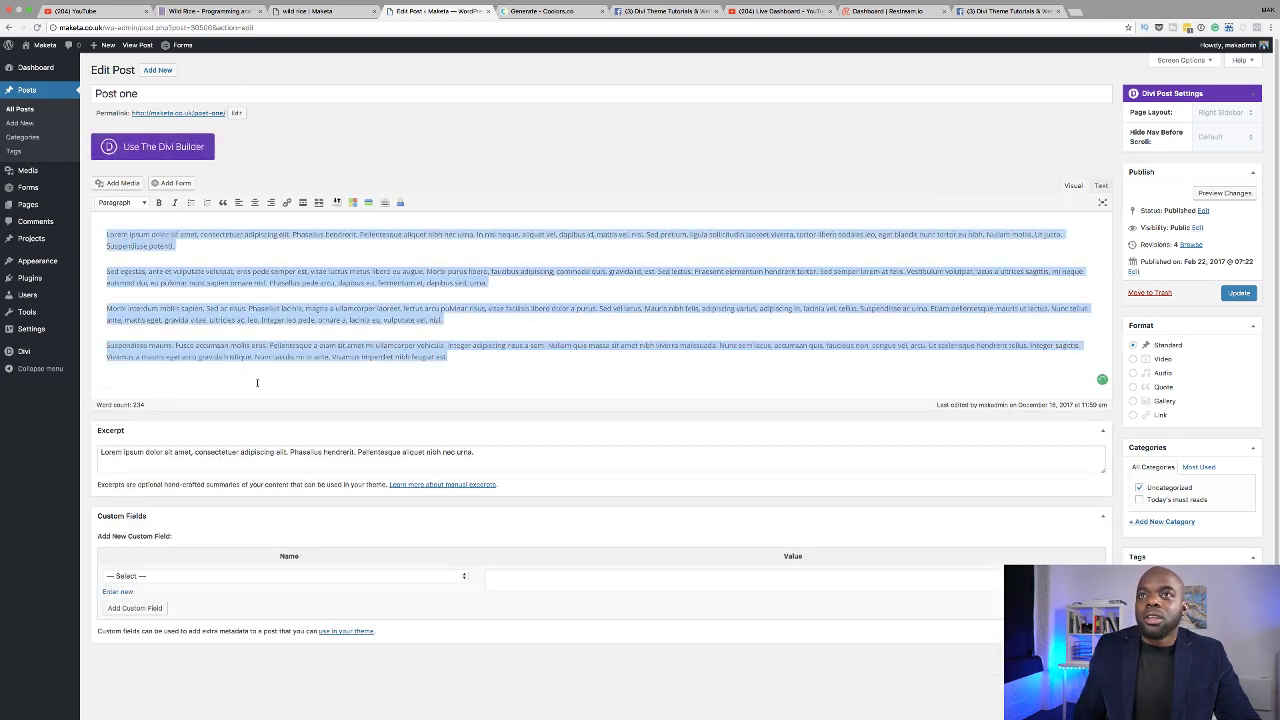
pyautogui.moveTo(174, 93); pyautogui.dragTo(86, 92)
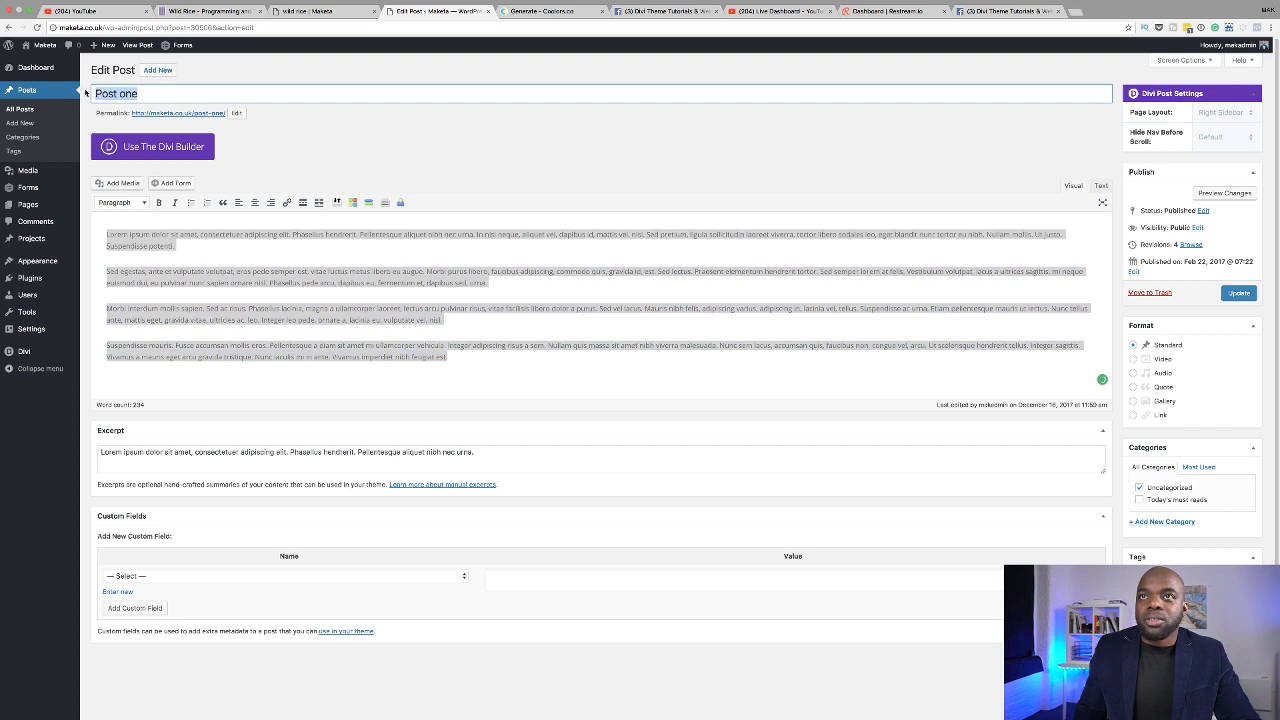
pyautogui.click(529, 380)
pyautogui.scroll(-1, 902, 492)
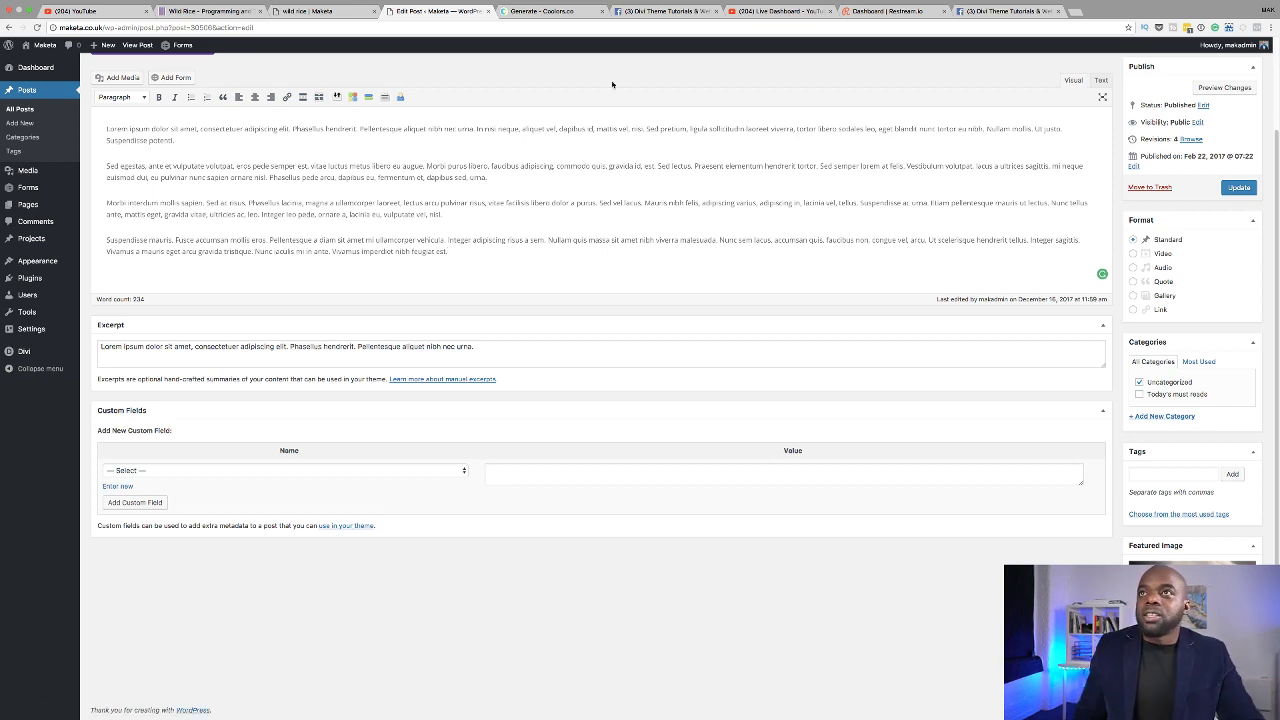
pyautogui.click(340, 13)
pyautogui.scroll(-5, 396, 188)
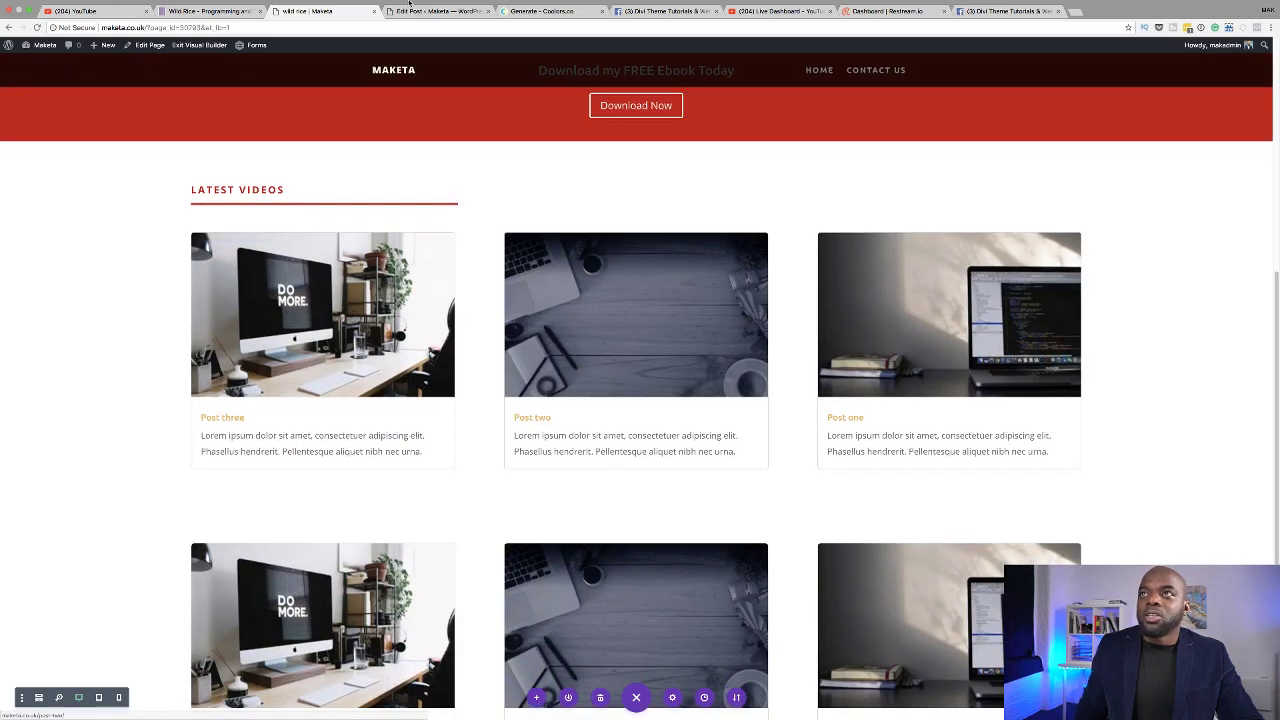
pyautogui.click(440, 11)
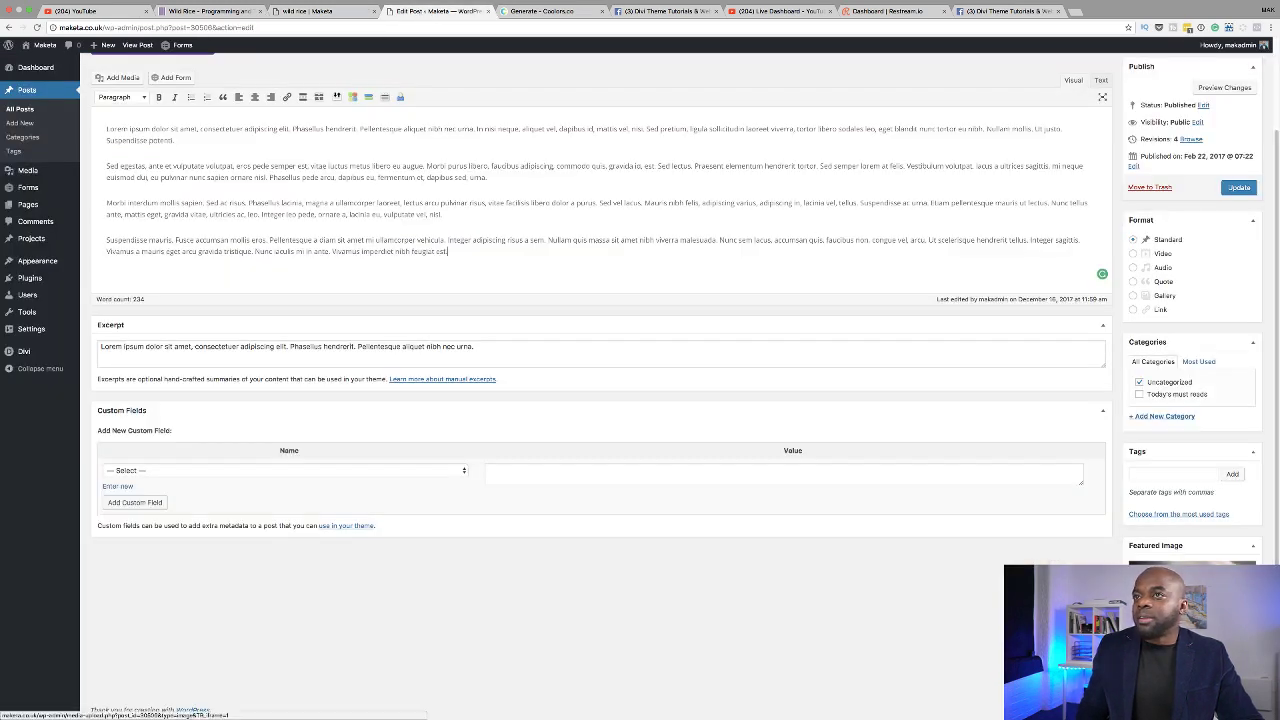
pyautogui.scroll(3, 886, 483)
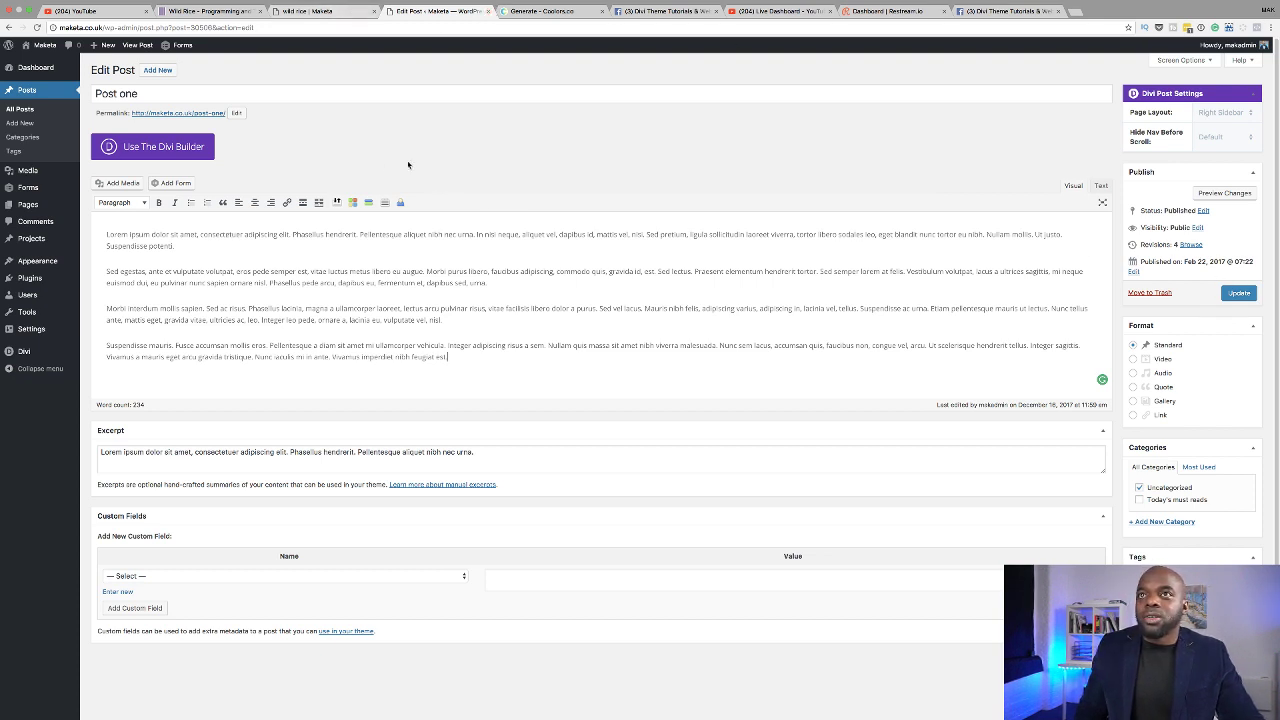
# Step: Return to the wild rice page and review the layout from the Latest Videos grid up to the video hero
pyautogui.click(336, 13)
pyautogui.scroll(4, 145, 294)
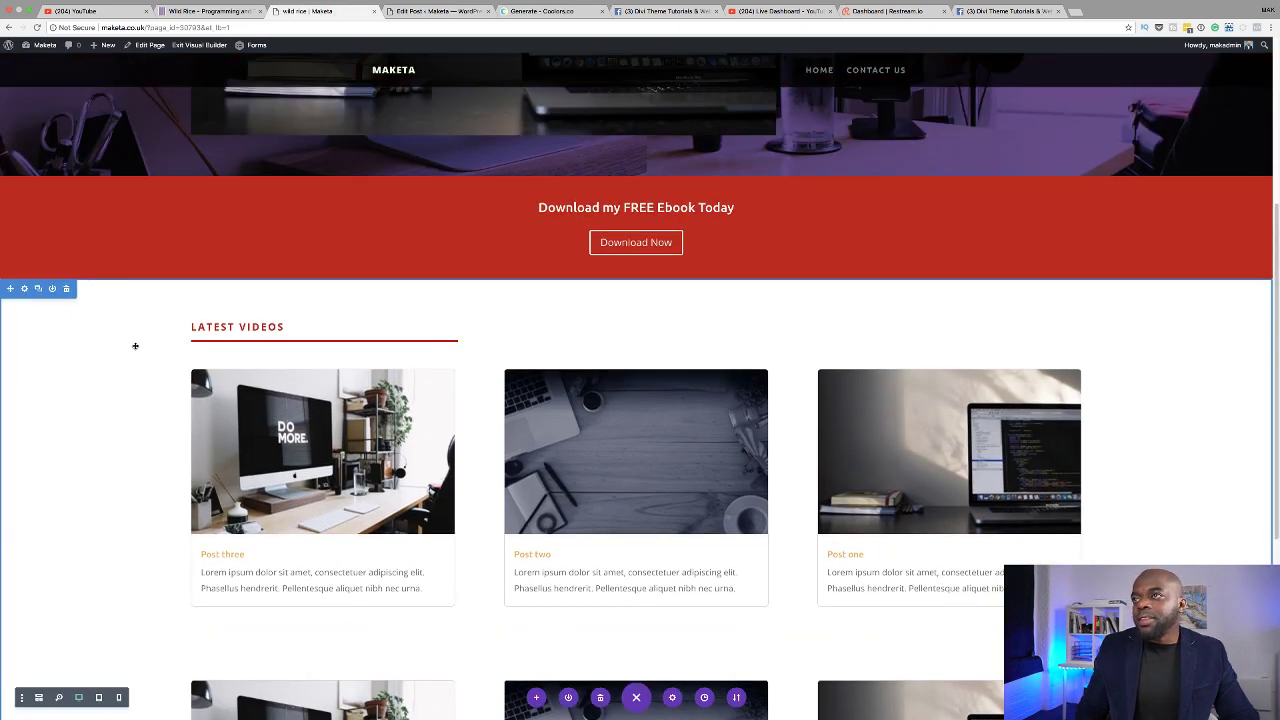
pyautogui.scroll(1, 135, 345)
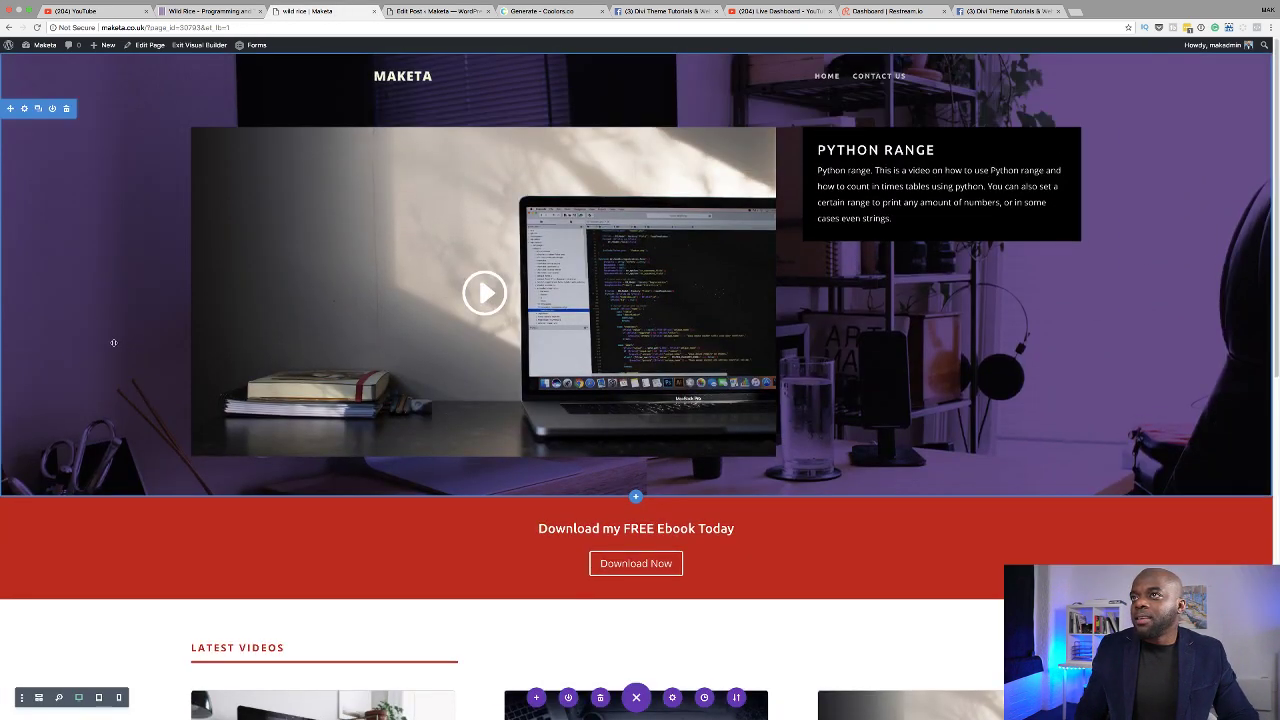
pyautogui.scroll(1, 70, 500)
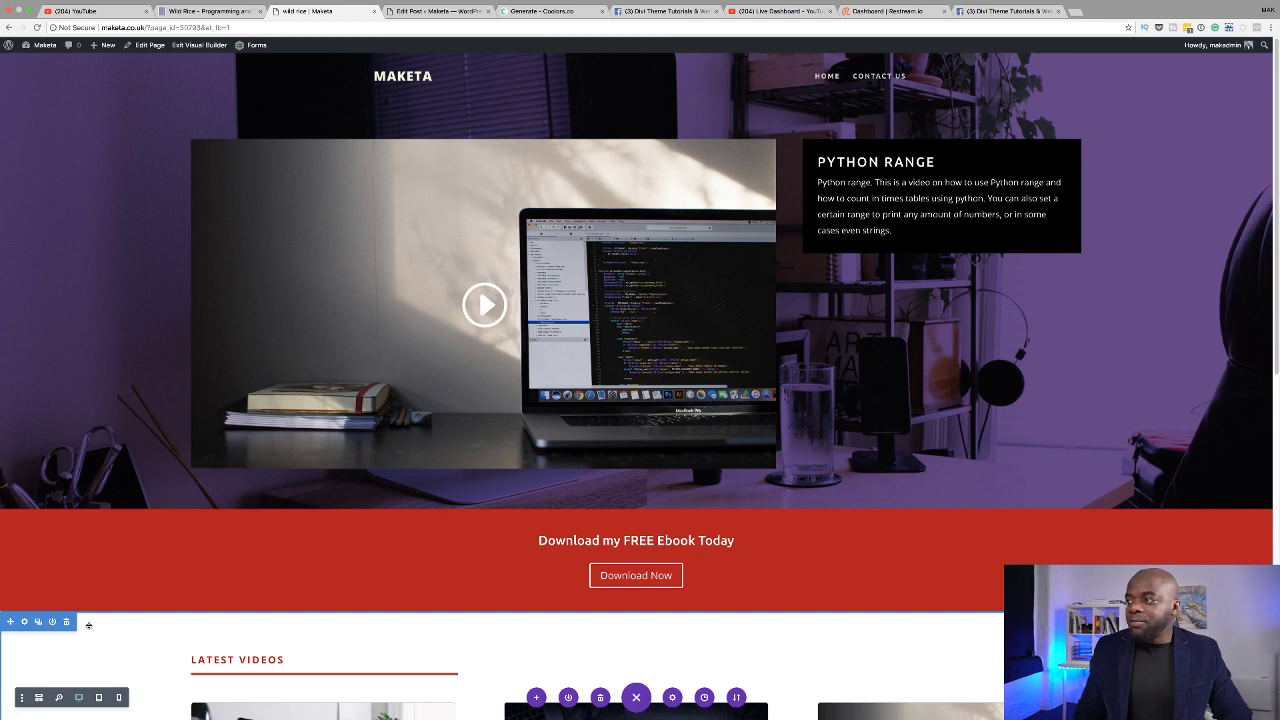